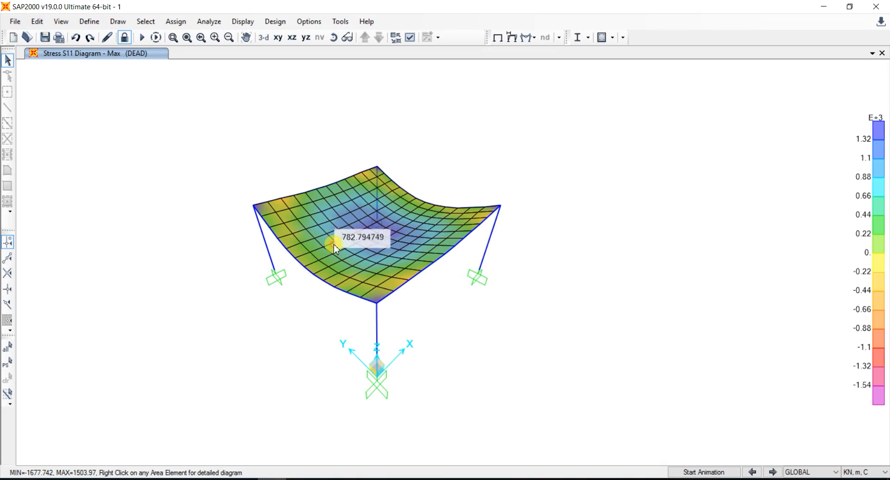
Step: Start a new model from the Grid Only template, discarding the unsaved changes to the current model
mouse_move(334, 248)
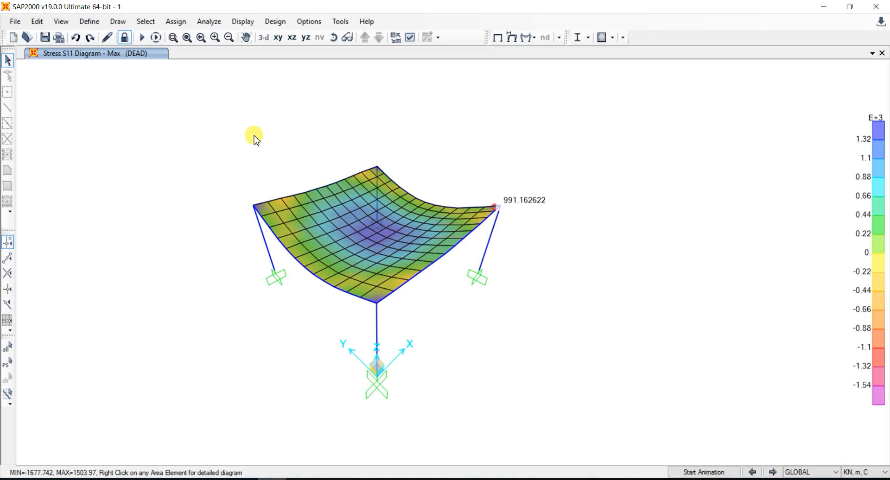
left_click(13, 37)
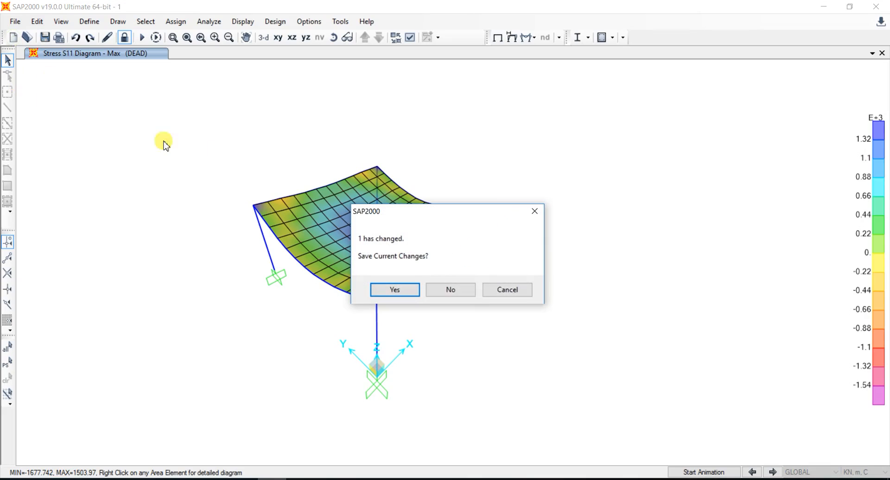
left_click(447, 291)
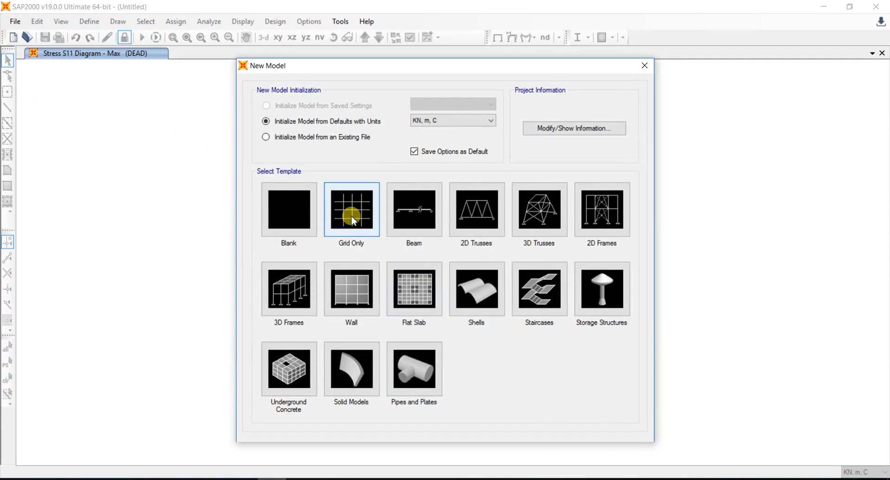
left_click(353, 220)
Step: Create the Cartesian grid with 2 grid lines in X, 2 in Y and 3 in Z
left_click(476, 183)
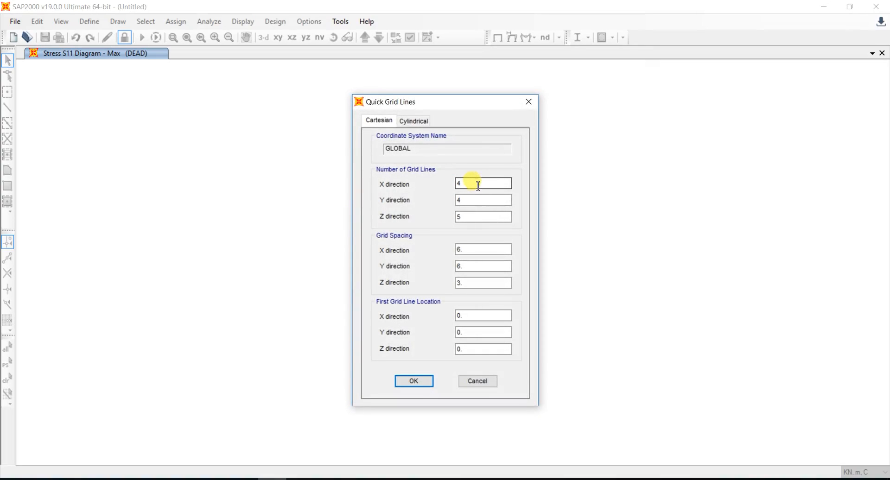
double_click(463, 183)
type("2")
double_click(459, 201)
type("2")
double_click(481, 216)
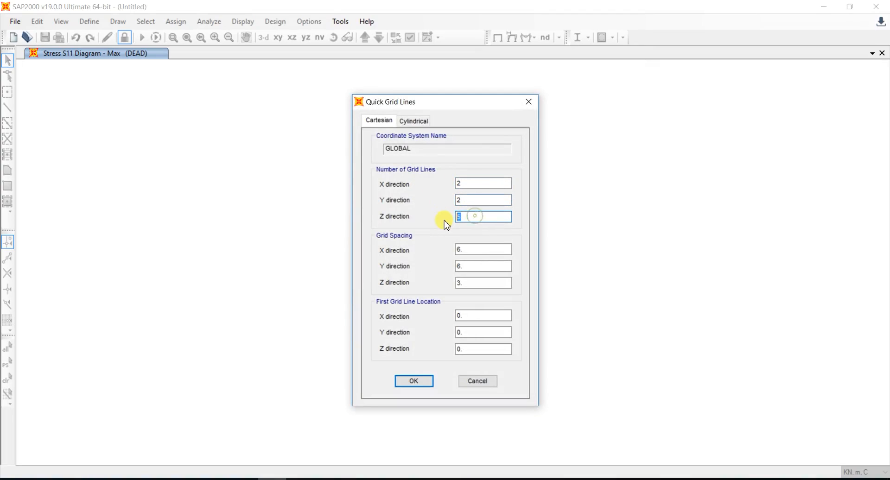
type("3")
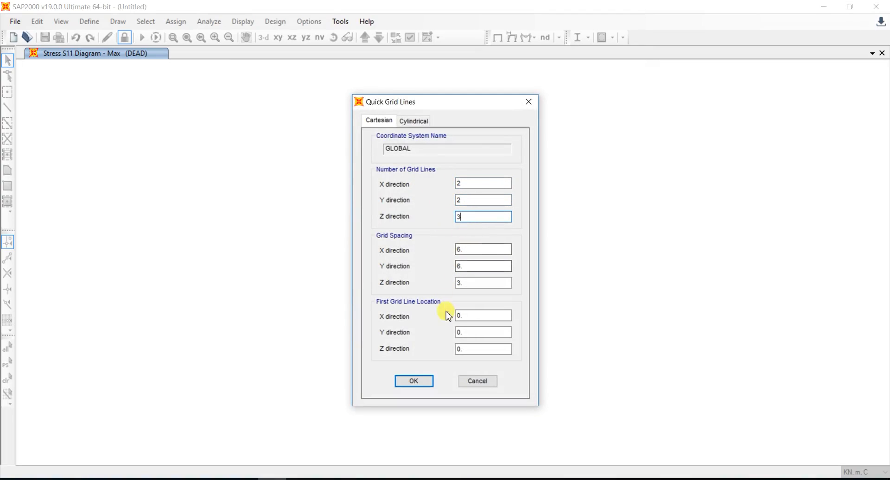
left_click(408, 383)
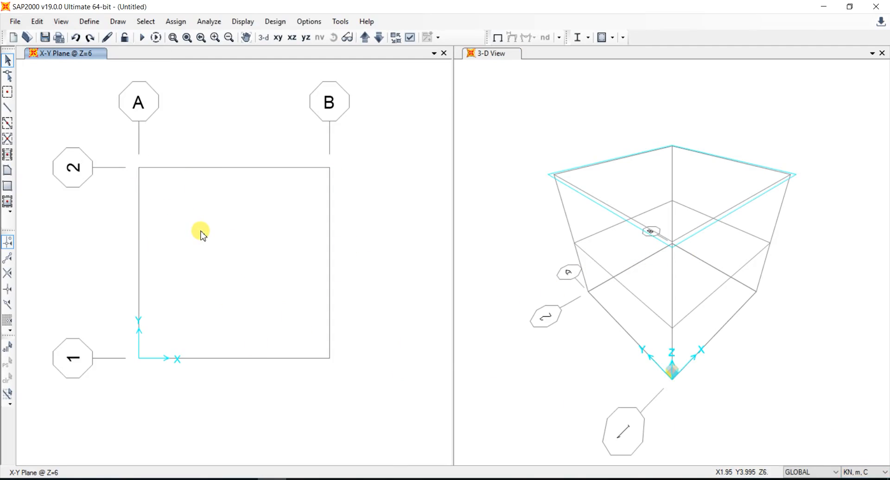
Step: Add a new United States rebar material with standard ASTM A615 and Grade 60
middle_click_drag(209, 228, 235, 225)
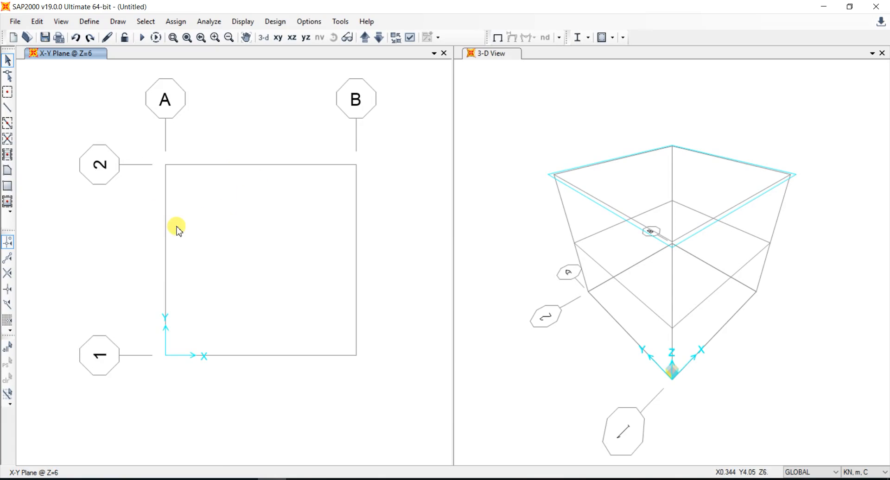
left_click(89, 22)
left_click(111, 37)
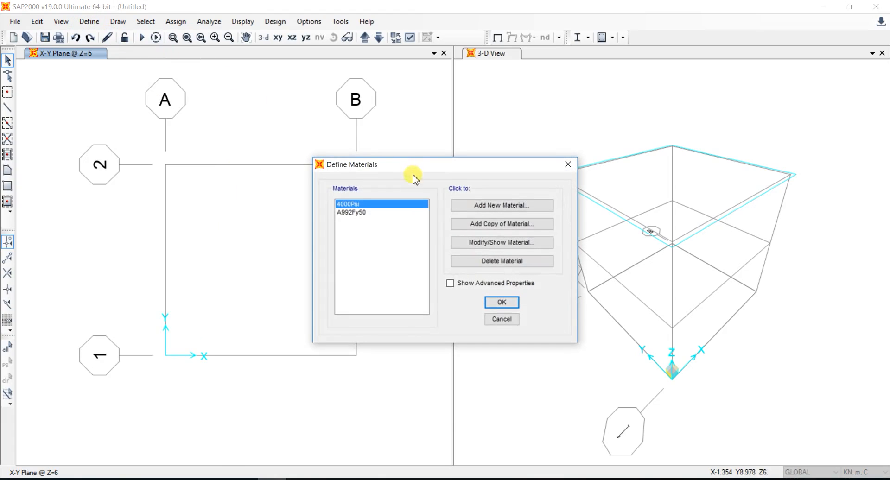
left_click_drag(413, 159, 366, 137)
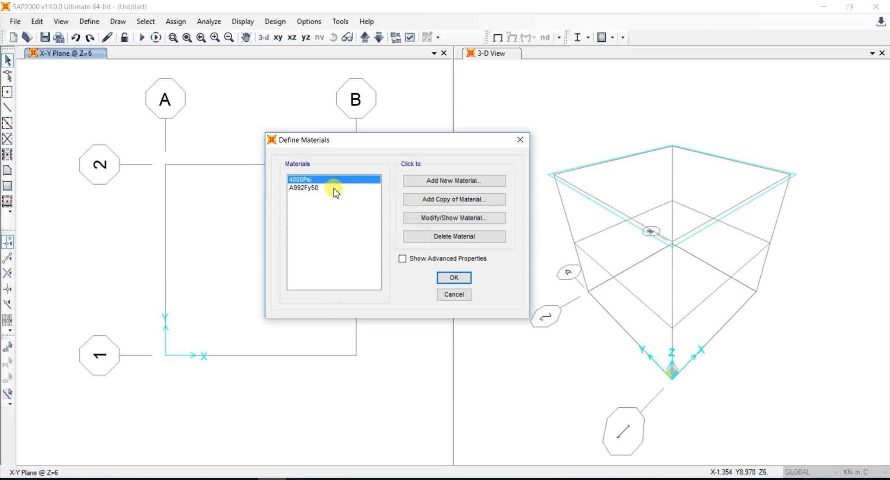
left_click_drag(381, 142, 332, 116)
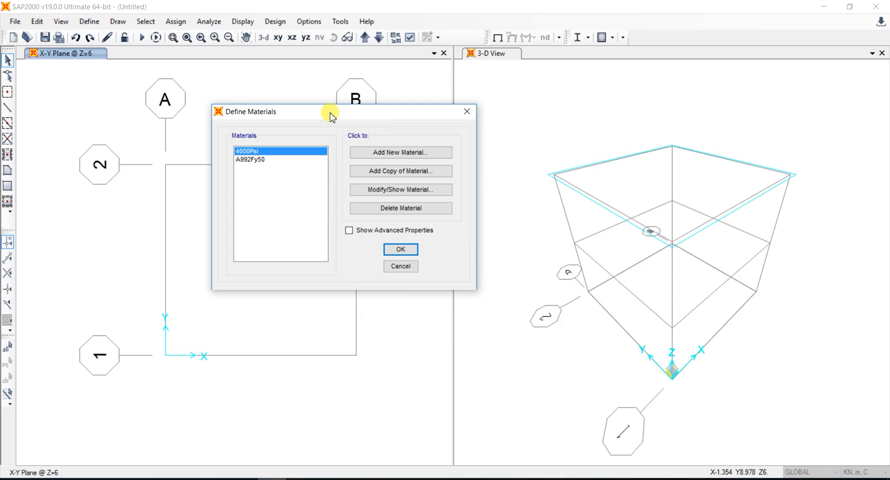
left_click_drag(346, 113, 340, 90)
left_click(285, 133)
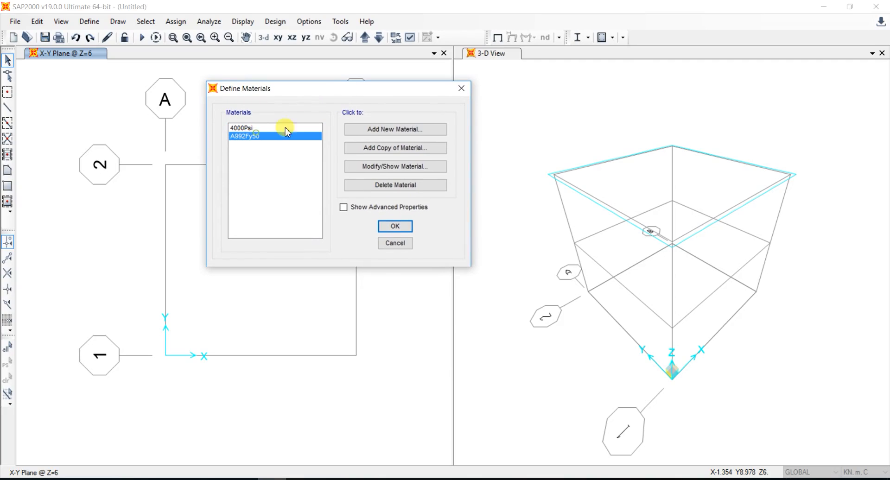
left_click(398, 130)
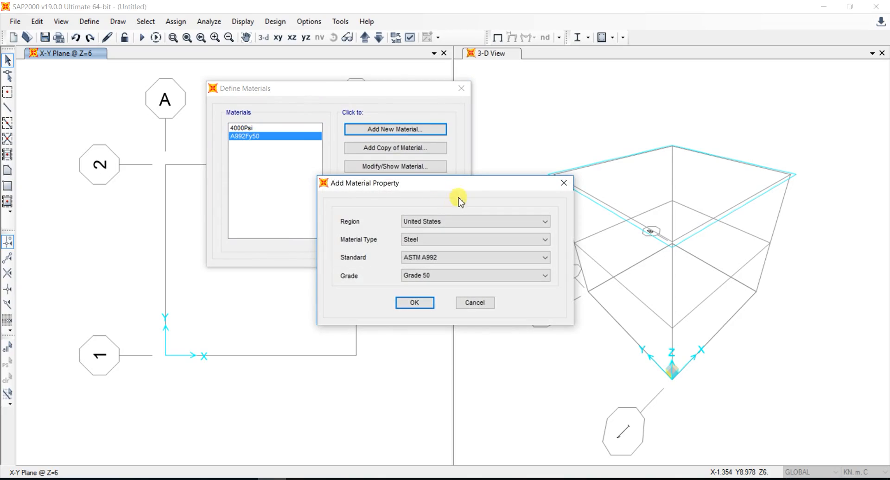
left_click_drag(456, 185, 381, 129)
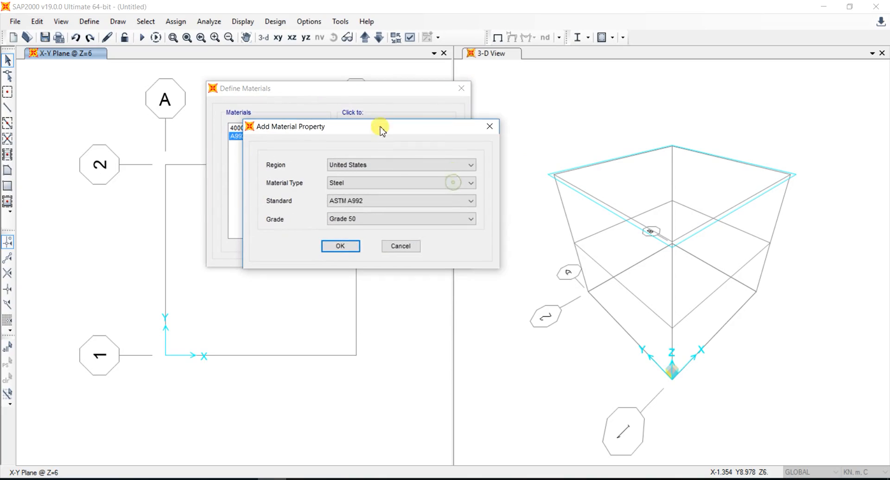
left_click(395, 183)
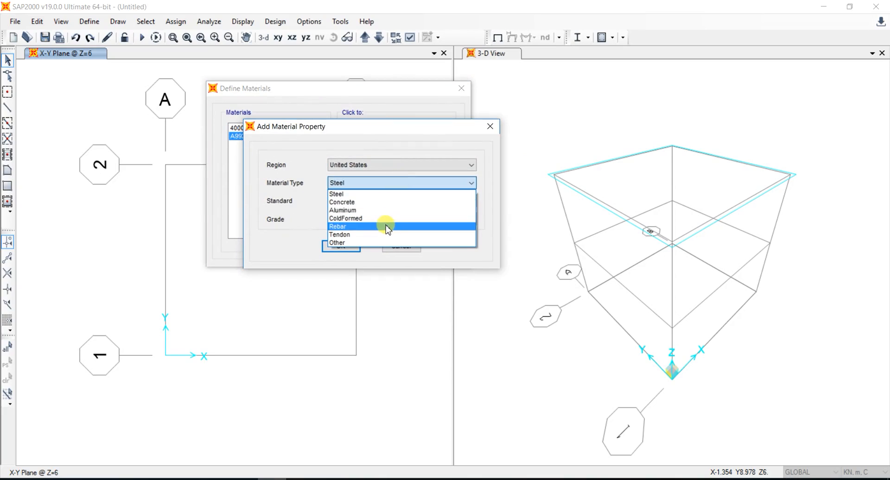
left_click(388, 227)
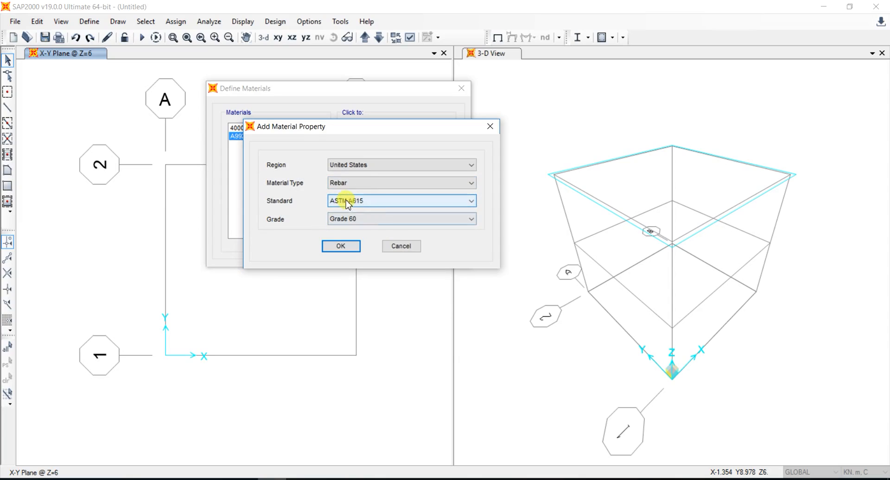
left_click(342, 246)
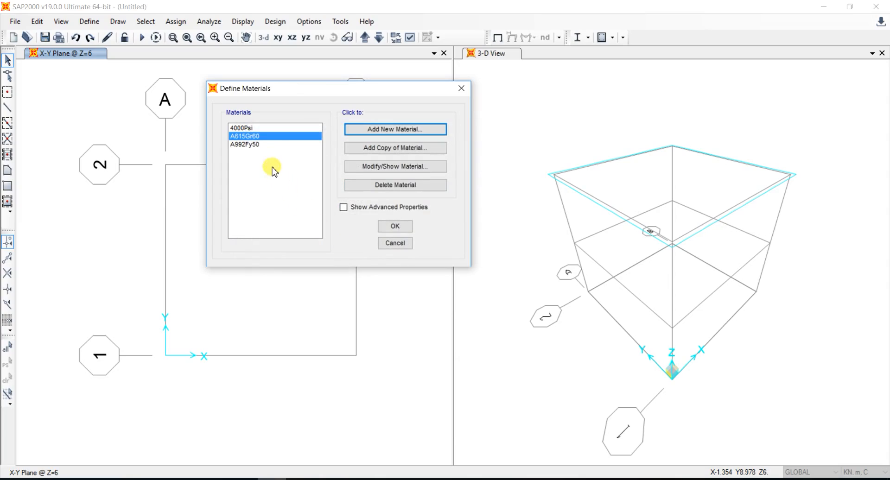
left_click(250, 146)
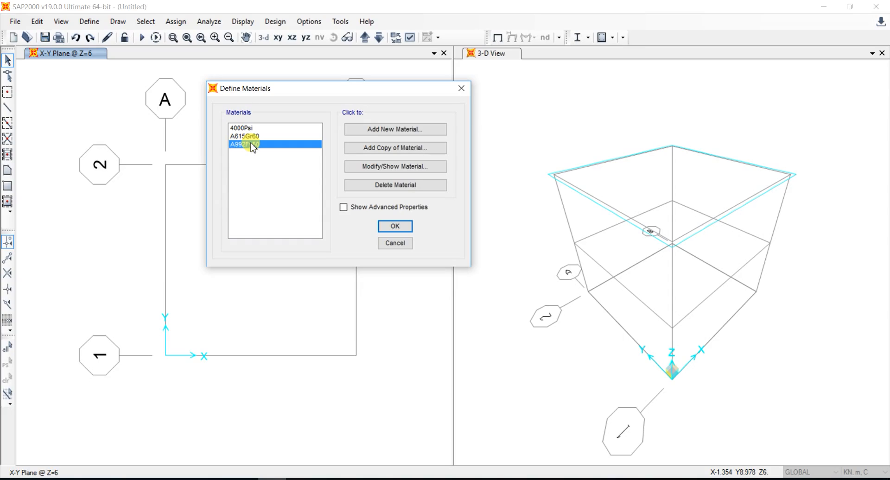
left_click(256, 137)
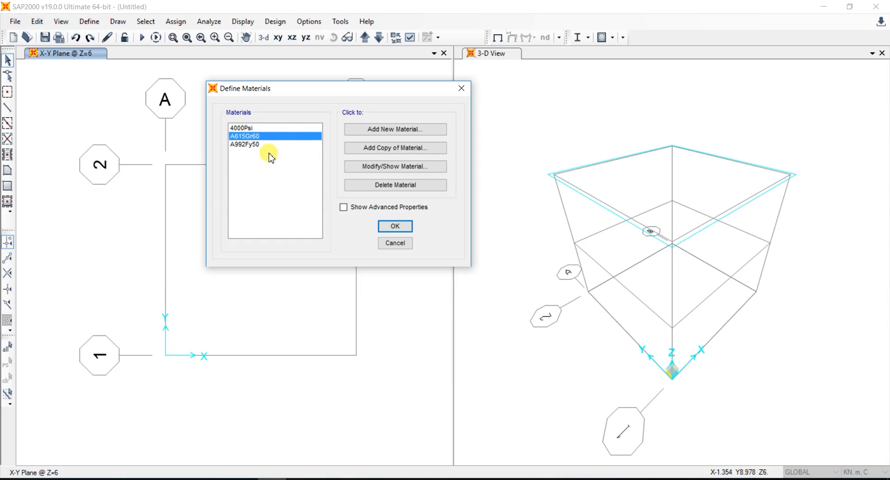
left_click(260, 146)
left_click(250, 137)
left_click(256, 146)
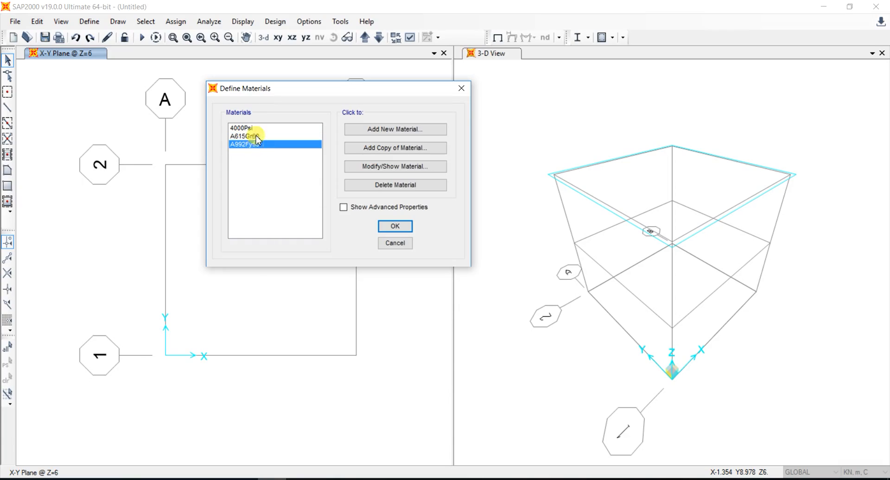
left_click(254, 137)
left_click(254, 145)
left_click(257, 129)
left_click(256, 138)
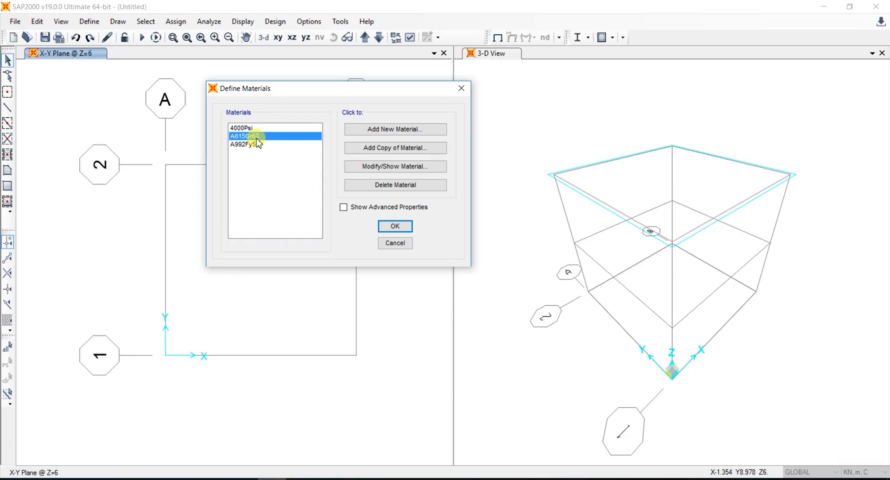
left_click(258, 145)
left_click(258, 138)
Step: Set the specified and expected compressive strengths of the 4000Psi concrete to 30 in N, mm, C units
left_click(258, 128)
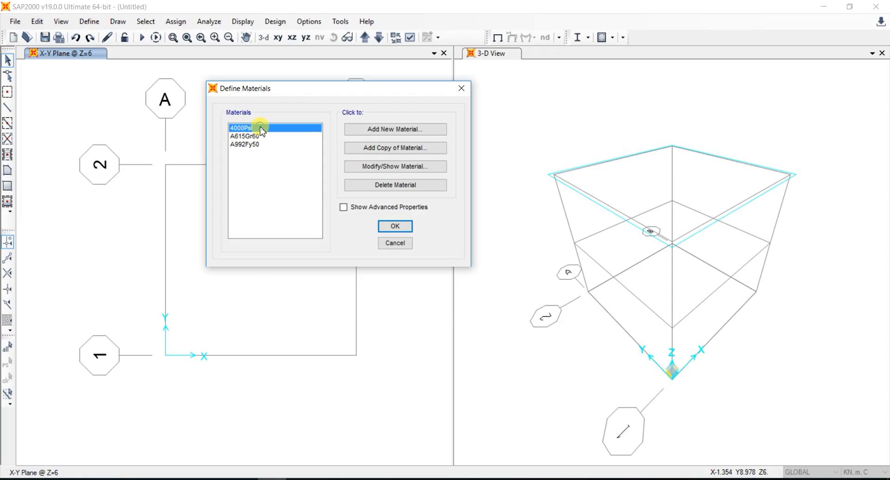
left_click(397, 168)
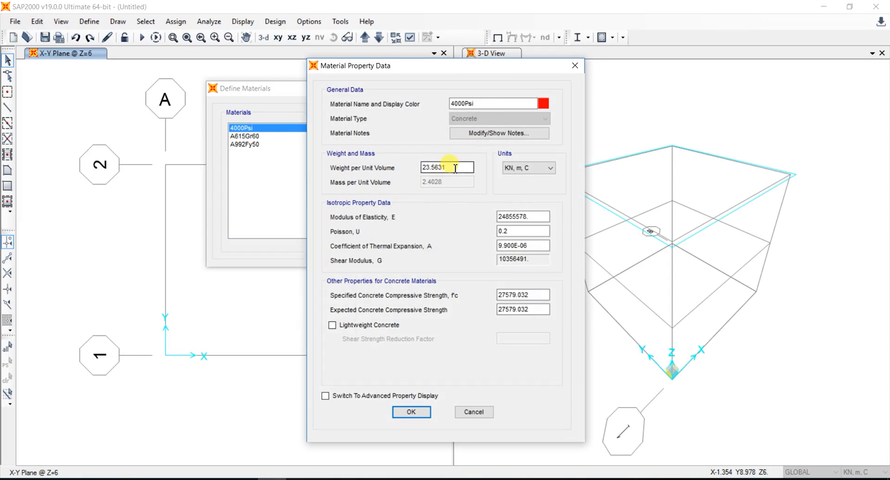
left_click_drag(471, 167, 424, 168)
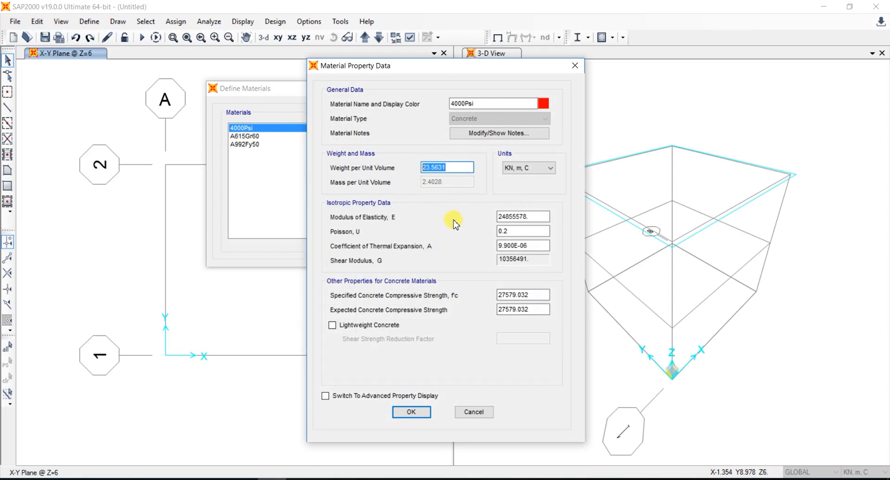
left_click(547, 168)
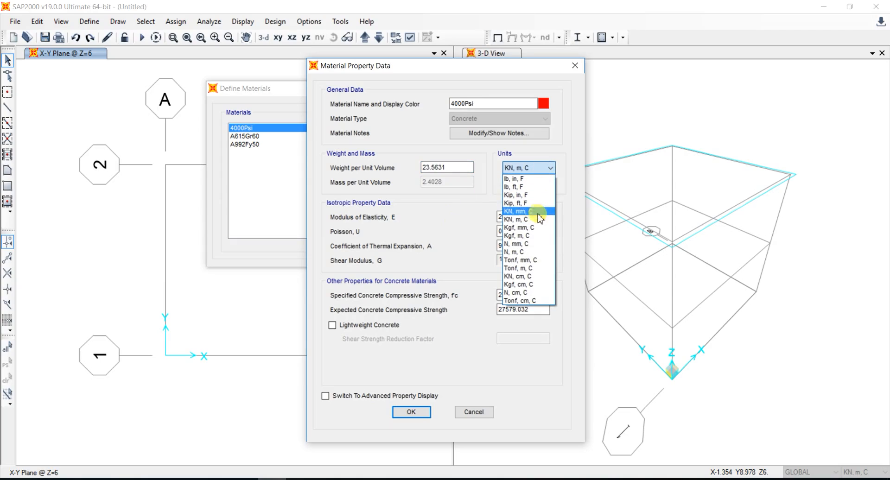
left_click(540, 244)
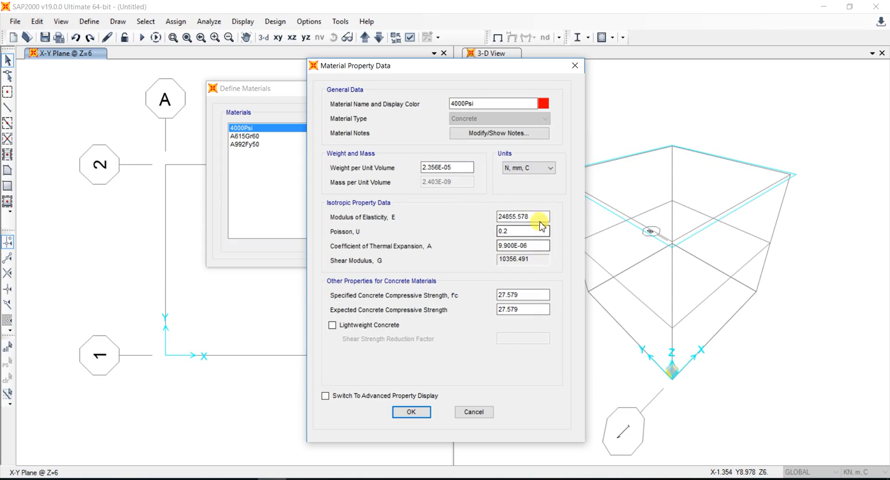
left_click_drag(539, 218, 453, 215)
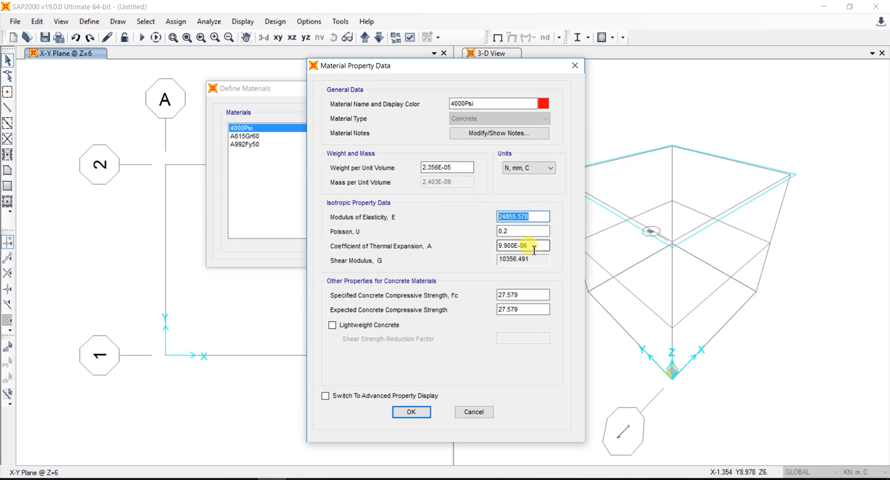
left_click(531, 295)
double_click(531, 295)
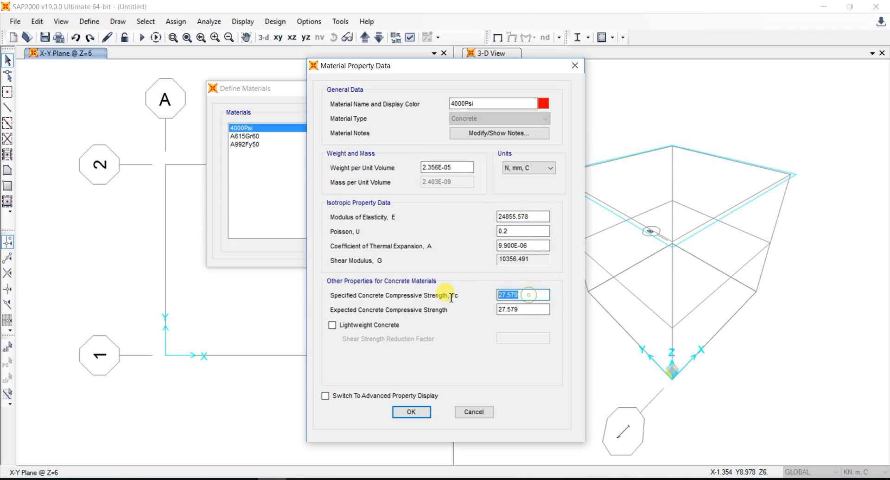
type("30")
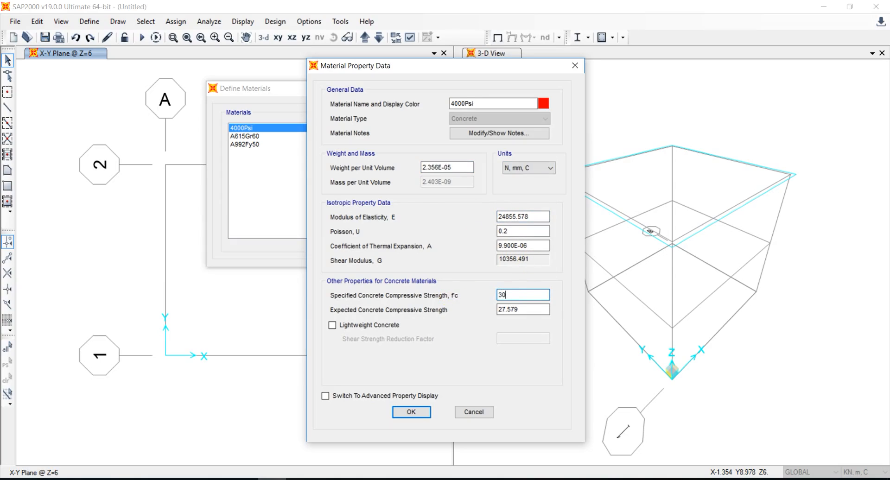
double_click(523, 309)
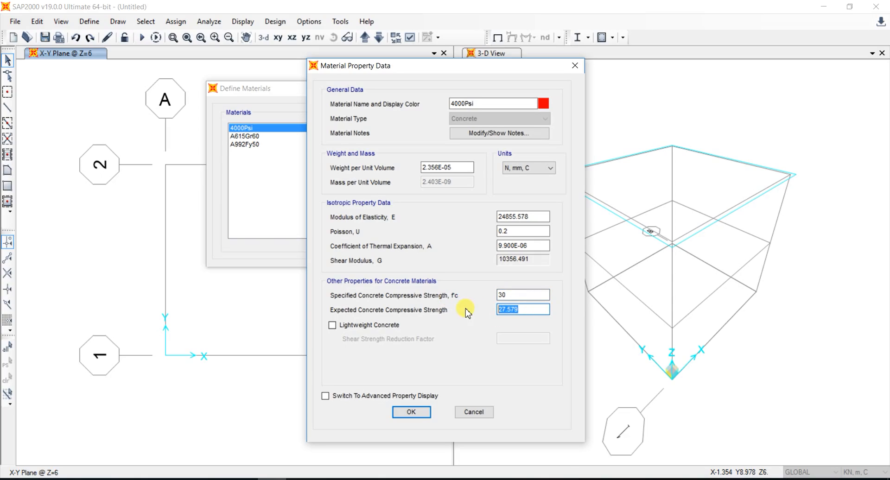
type("30")
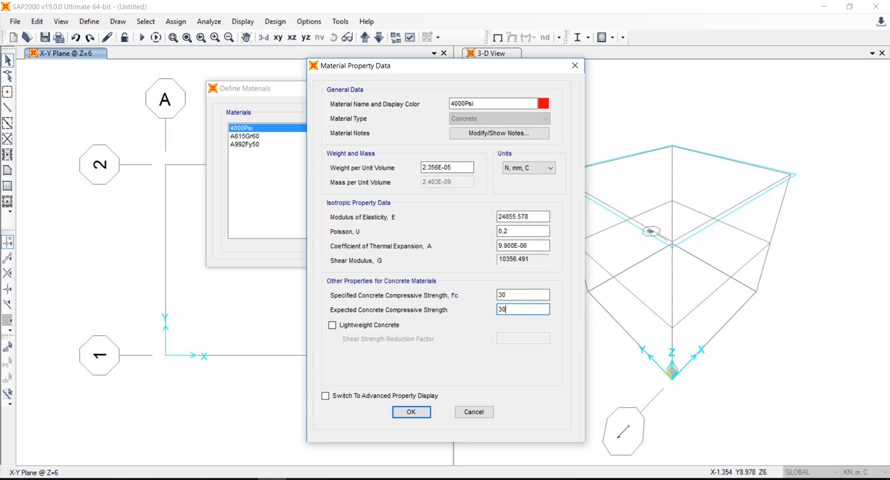
Step: Switch the concrete material's units back to KN, m, C and check both compressive strength values
left_click(514, 295)
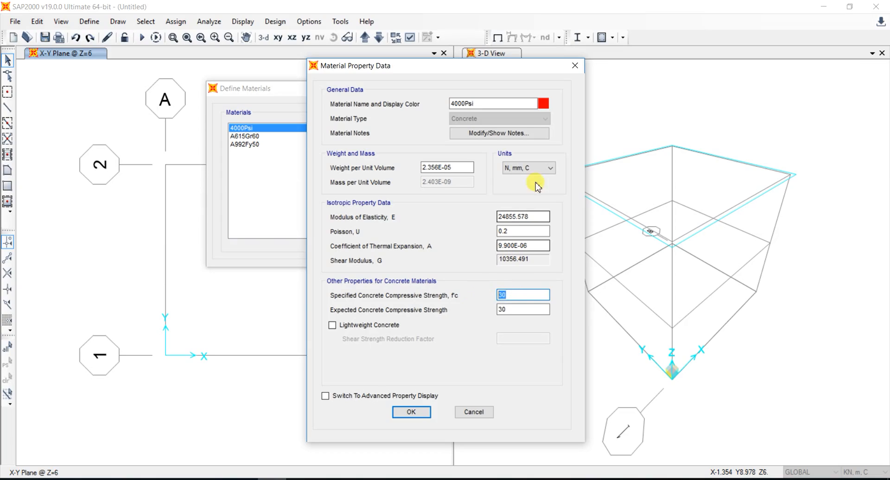
left_click(545, 169)
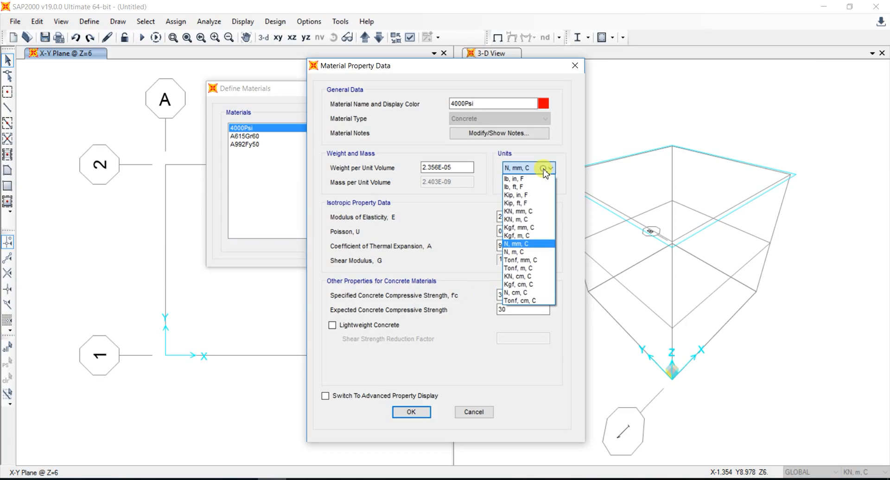
left_click(532, 219)
left_click(519, 295)
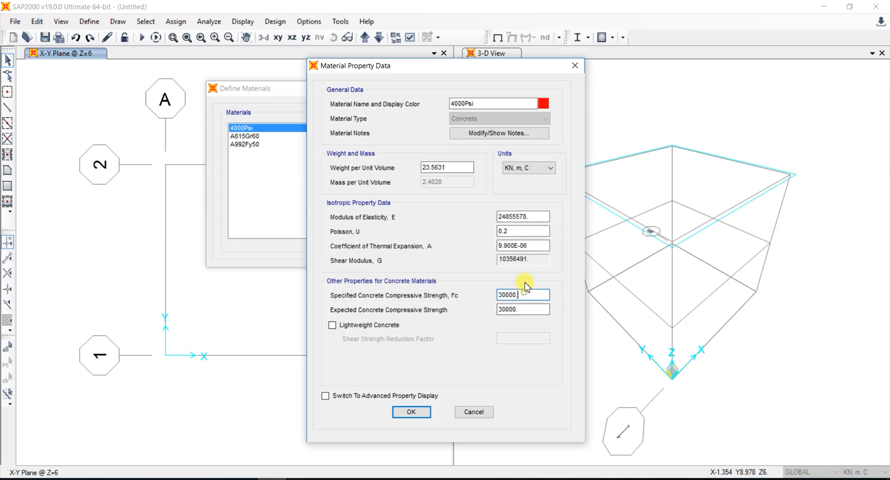
left_click(527, 309)
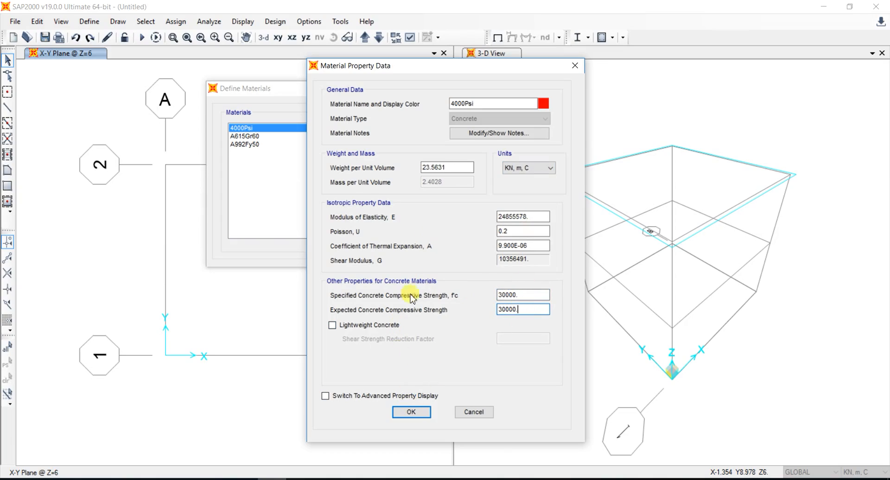
Step: Set the concrete material's weight per unit volume to 24 and rename the material C30
double_click(453, 167)
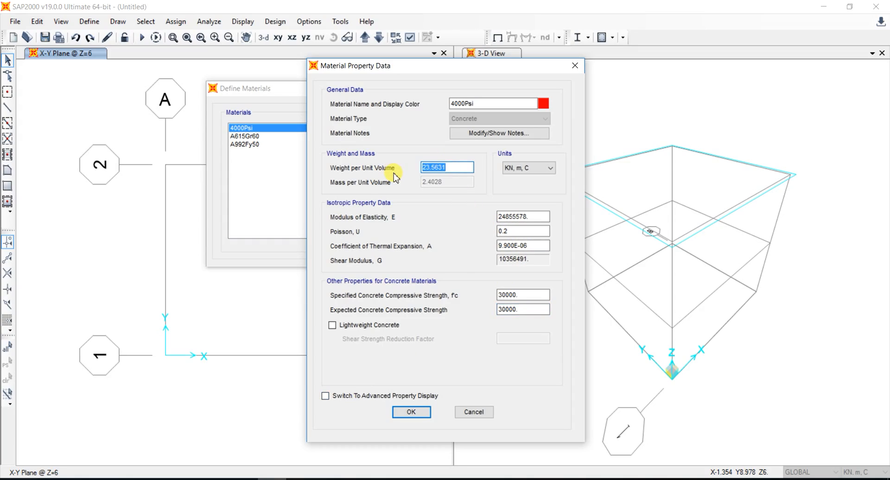
type("24")
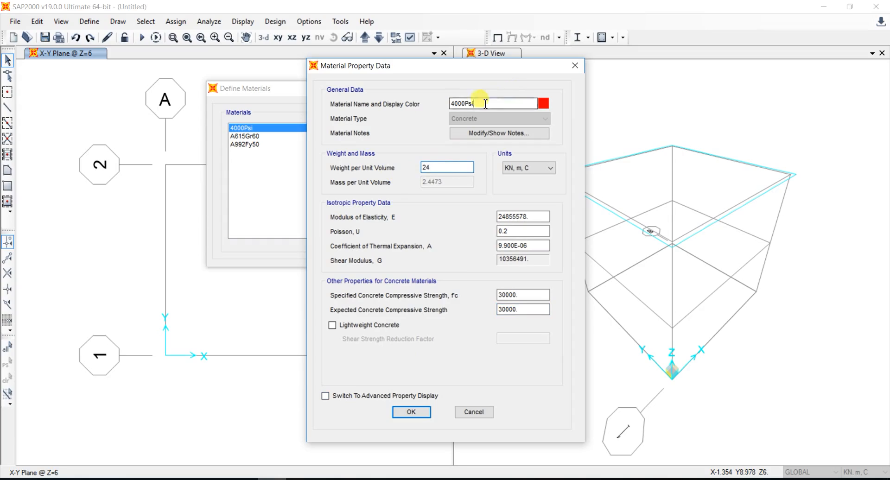
double_click(477, 102)
type("c30")
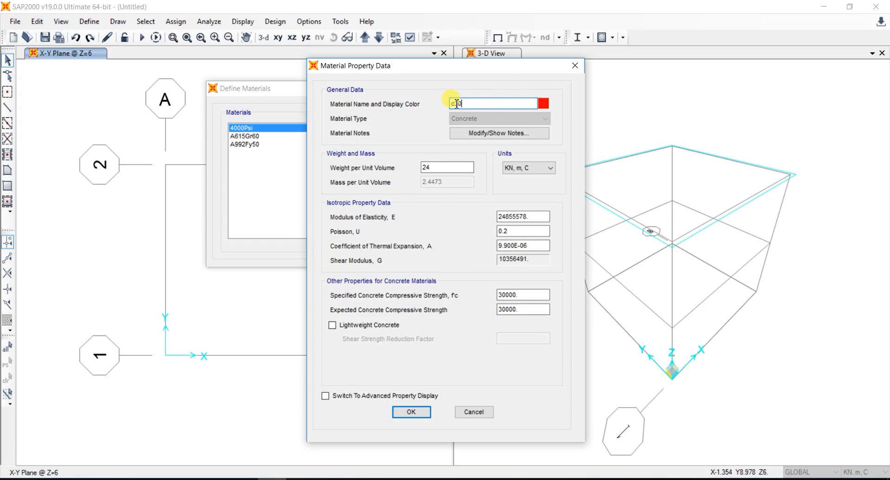
left_click_drag(456, 102, 433, 109)
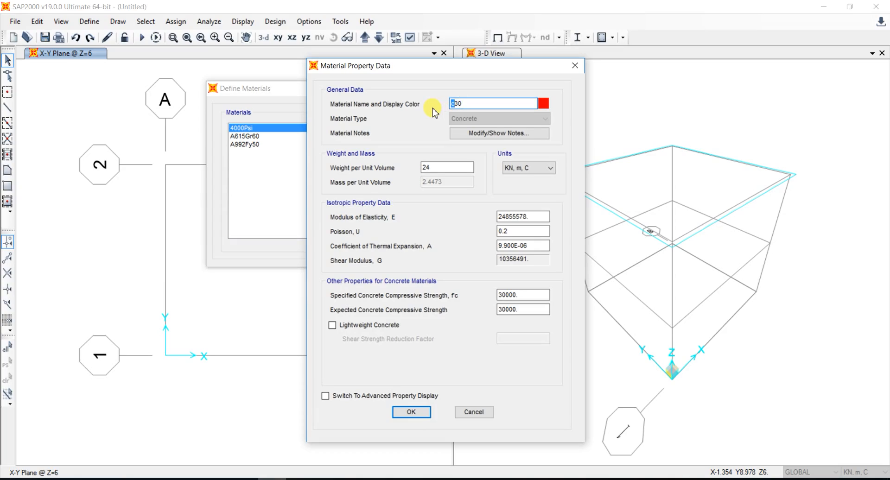
type("C")
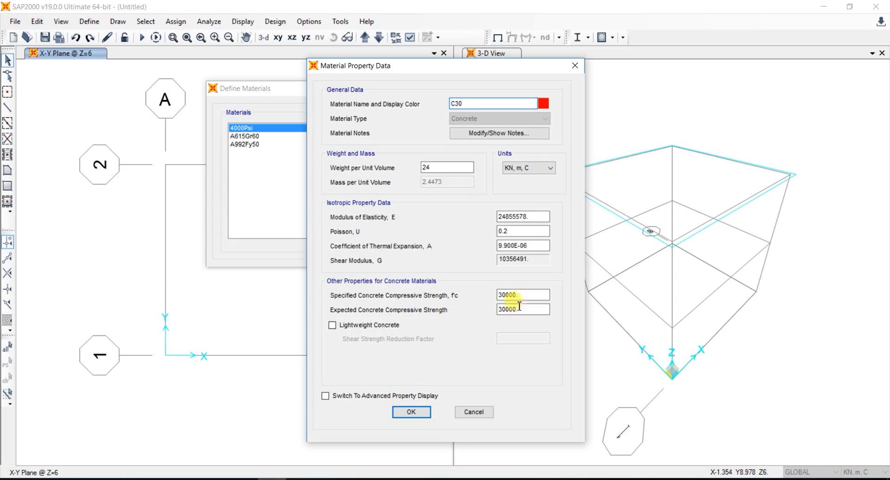
Step: Check the C30 material's modulus of elasticity and both compressive strengths, and accept the material definition
left_click_drag(536, 217, 455, 218)
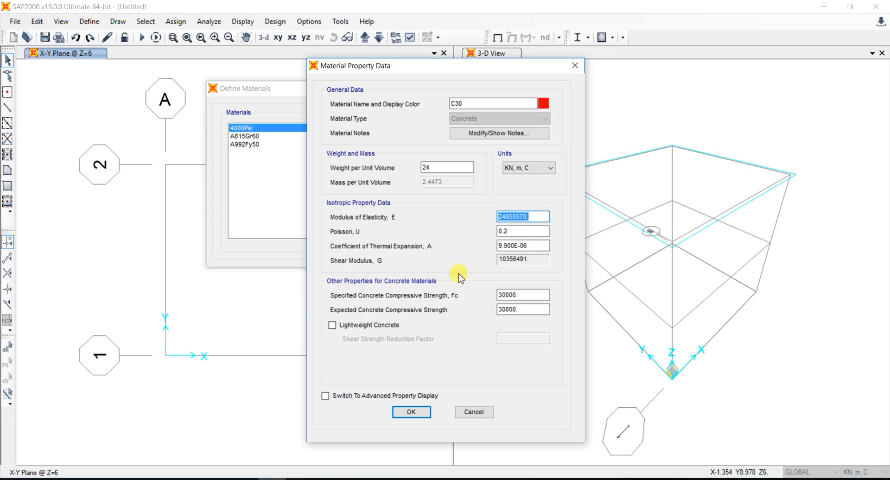
left_click_drag(522, 295, 482, 295)
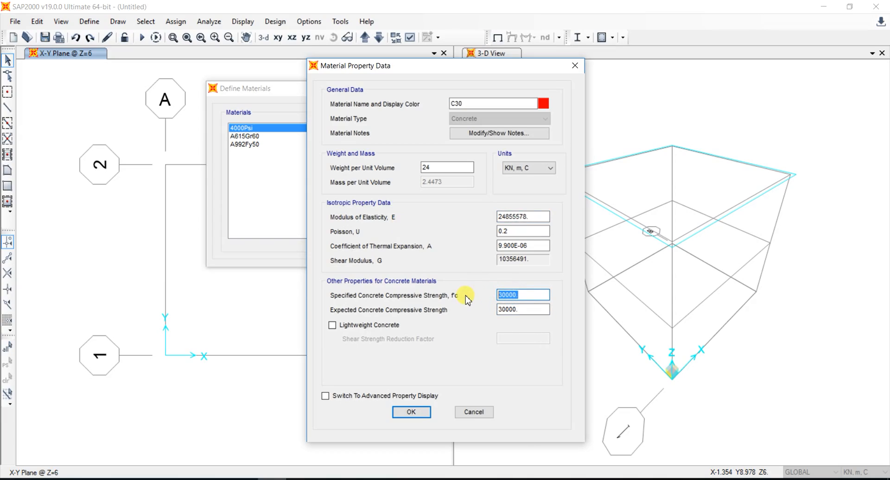
left_click_drag(529, 309, 498, 309)
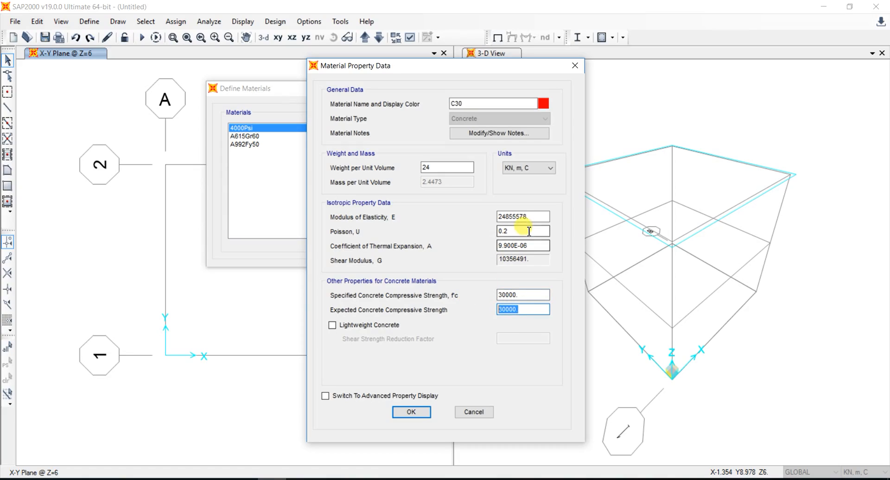
left_click_drag(533, 217, 497, 217)
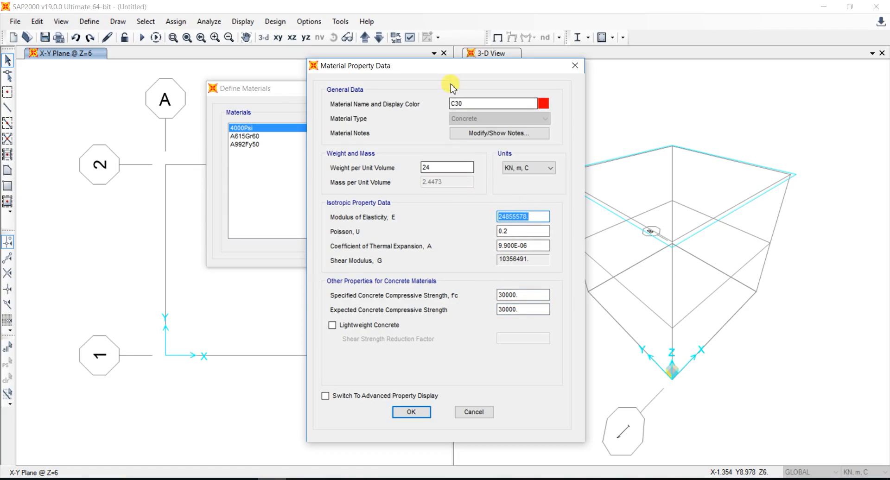
left_click_drag(448, 72, 445, 66)
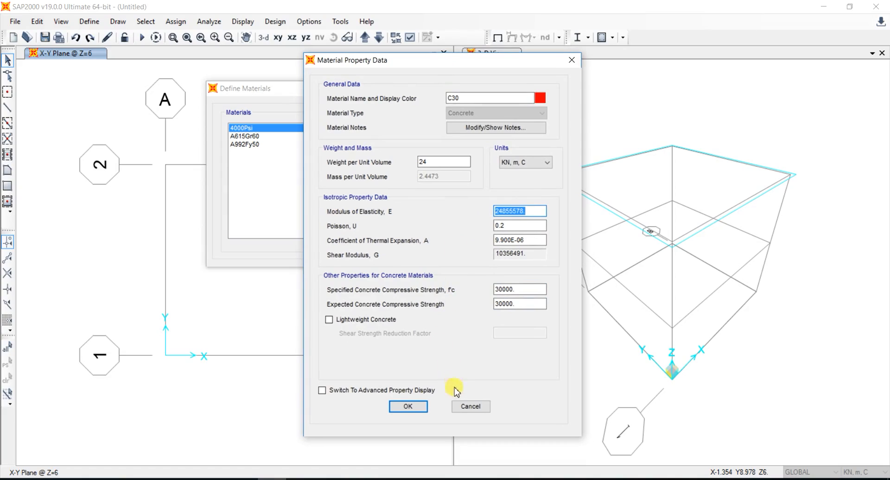
left_click(408, 407)
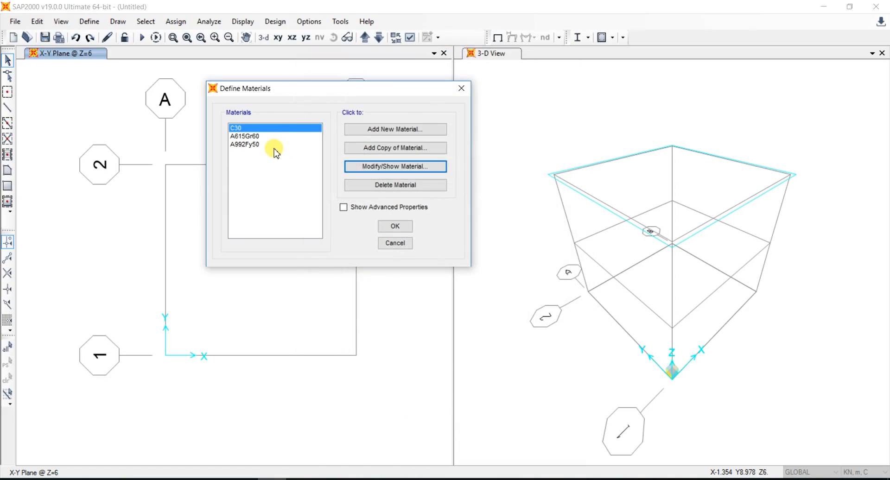
Step: Delete the A992Fy50 steel material and accept the material list with C30 and A615Gr60
left_click(255, 136)
left_click(238, 127)
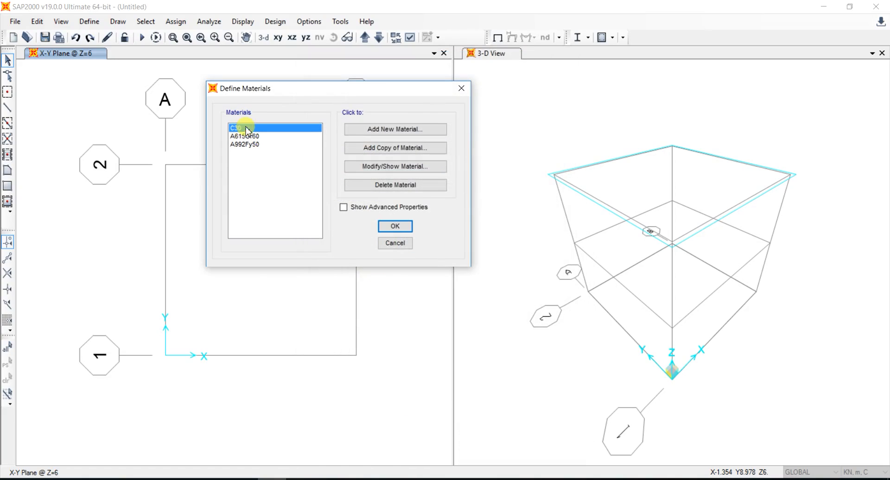
left_click(248, 138)
left_click(246, 144)
left_click(356, 185)
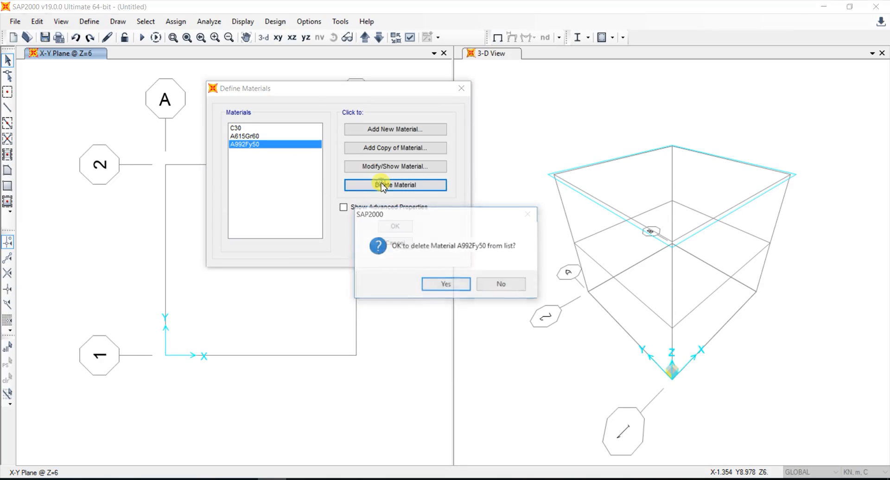
left_click(436, 282)
left_click(256, 128)
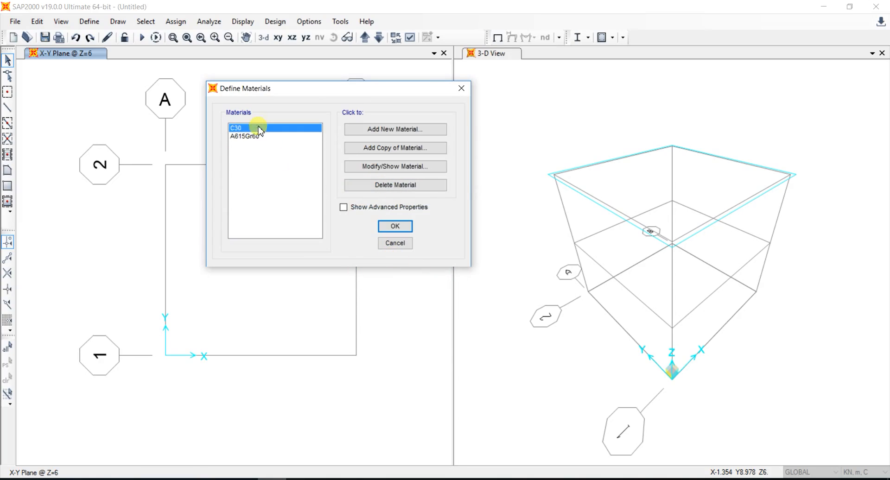
left_click(256, 136)
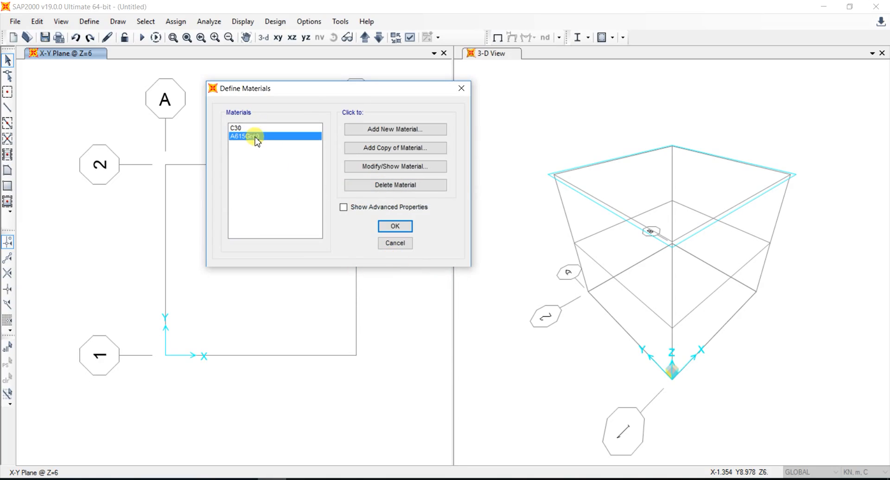
left_click(390, 226)
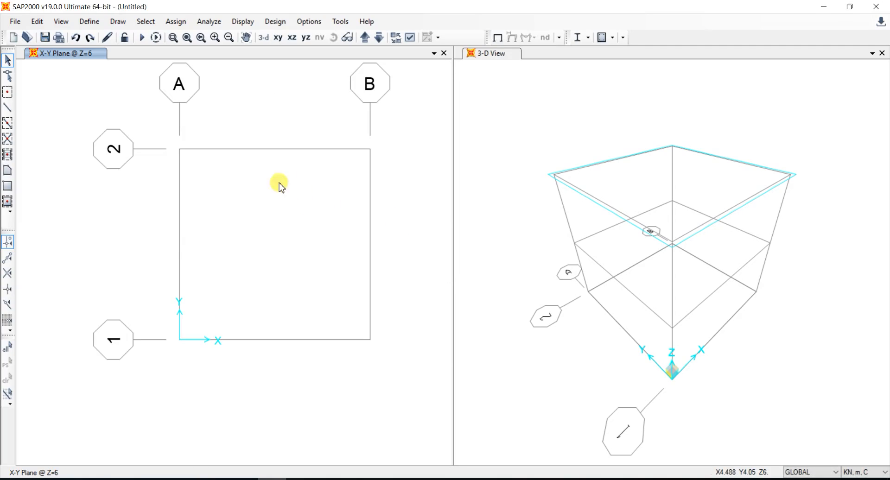
Step: Add a new rectangular frame section of the Concrete property type
left_click(89, 22)
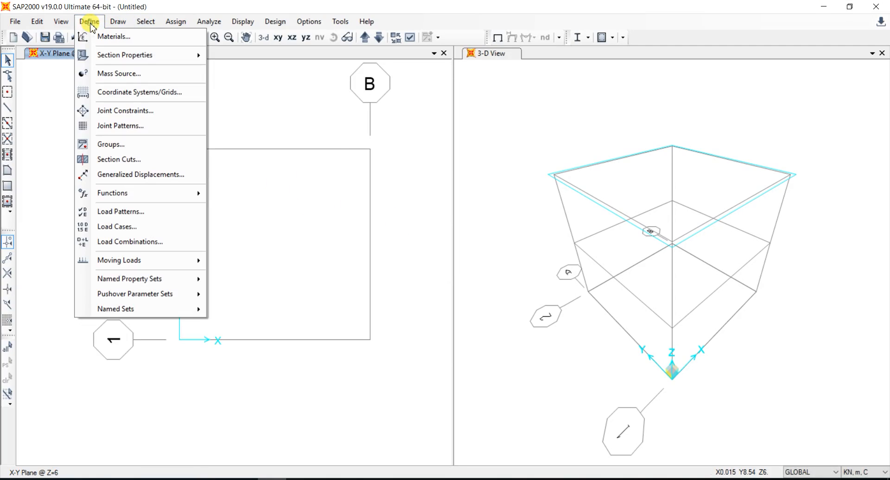
mouse_move(128, 58)
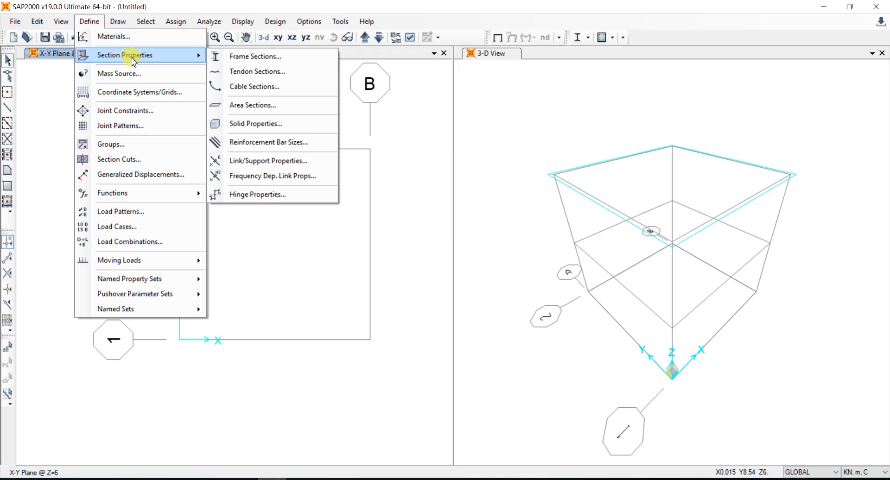
left_click(249, 57)
left_click(521, 175)
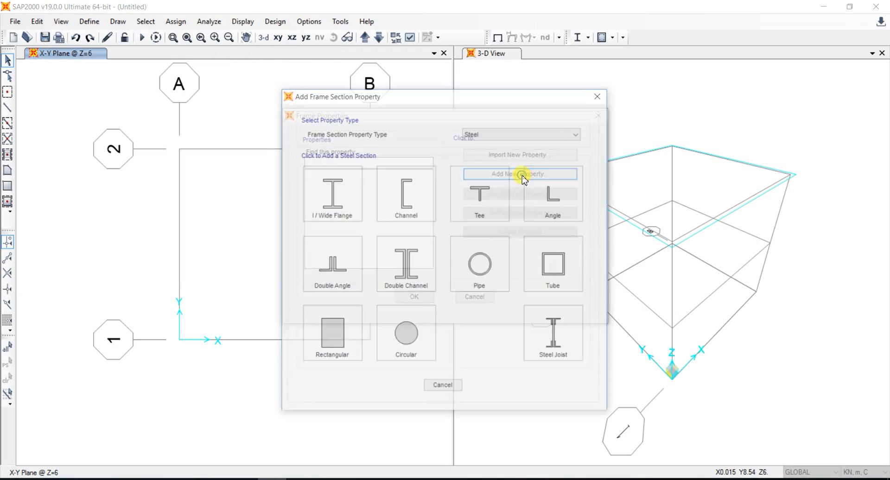
left_click(533, 132)
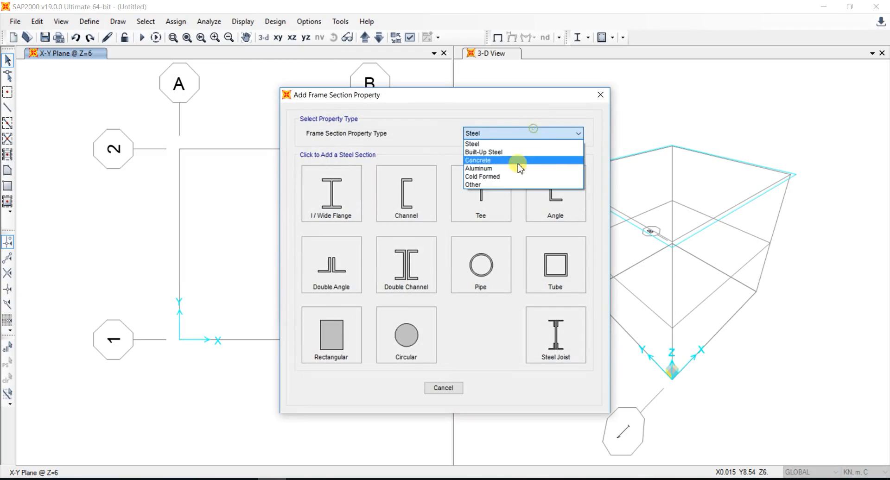
left_click(519, 167)
left_click(334, 201)
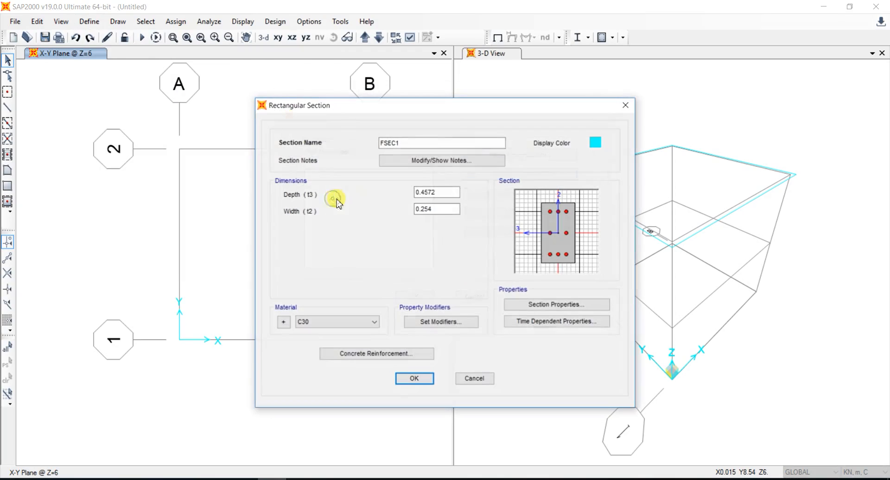
Step: Set the rectangular section's depth to 0.5 and width to 0.2, and name it COLUMNS. 20X50
left_click_drag(453, 192, 425, 194)
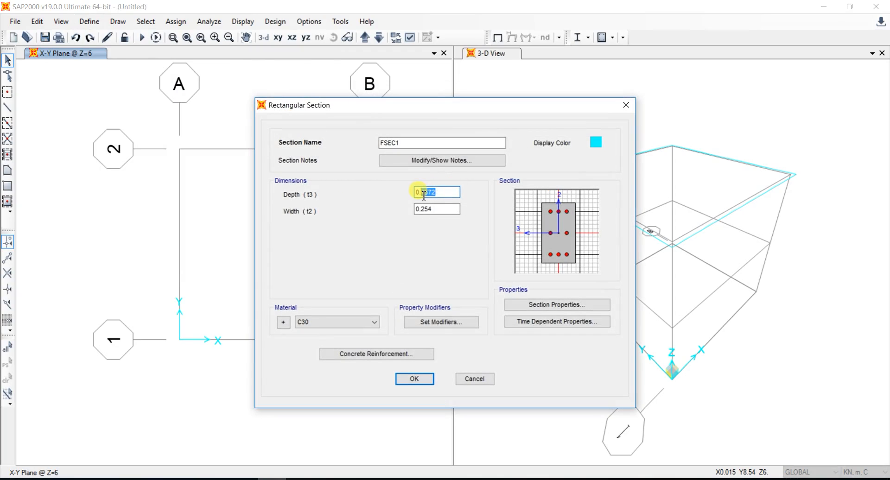
key("BackSpace")
type("5")
left_click(435, 211)
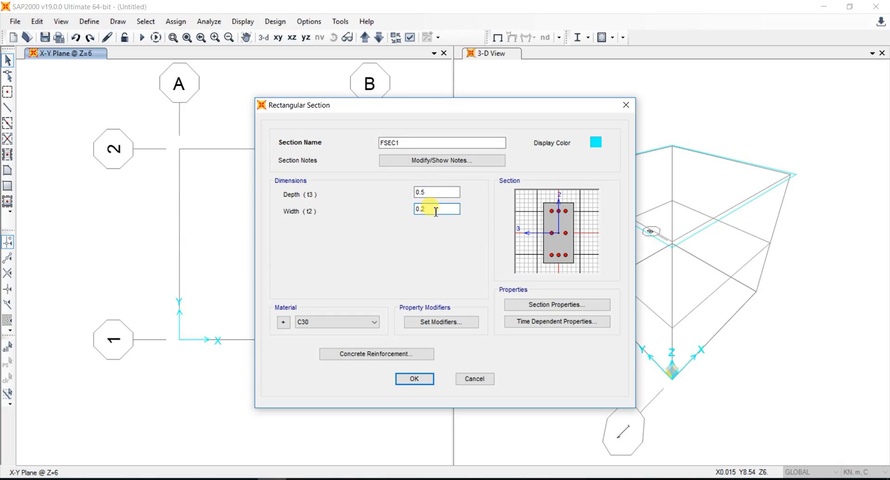
double_click(394, 142)
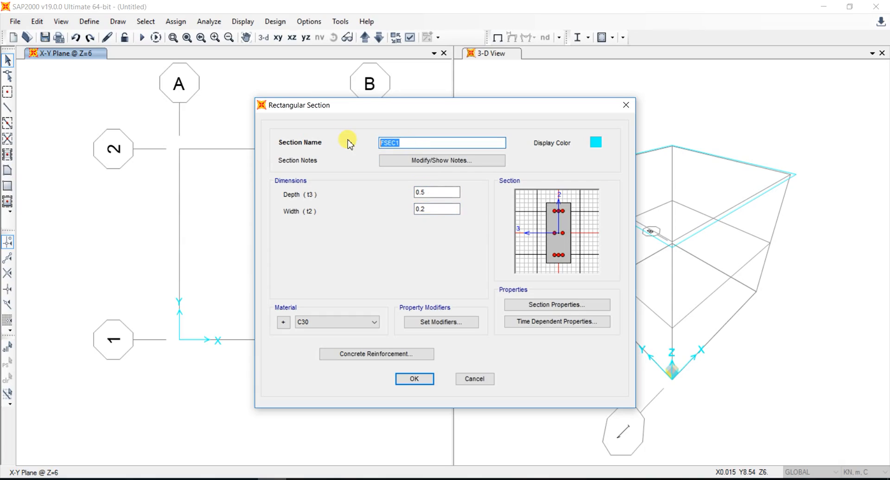
type("COLUMNS. 20X50")
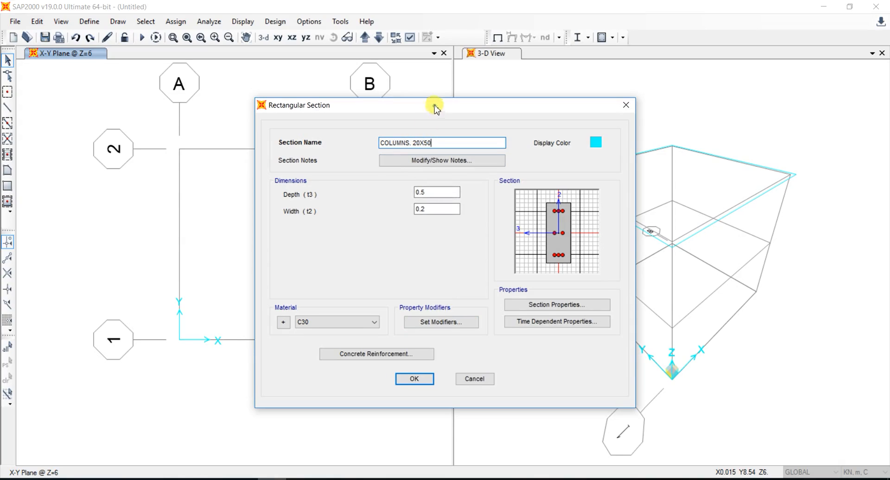
left_click_drag(434, 106, 428, 89)
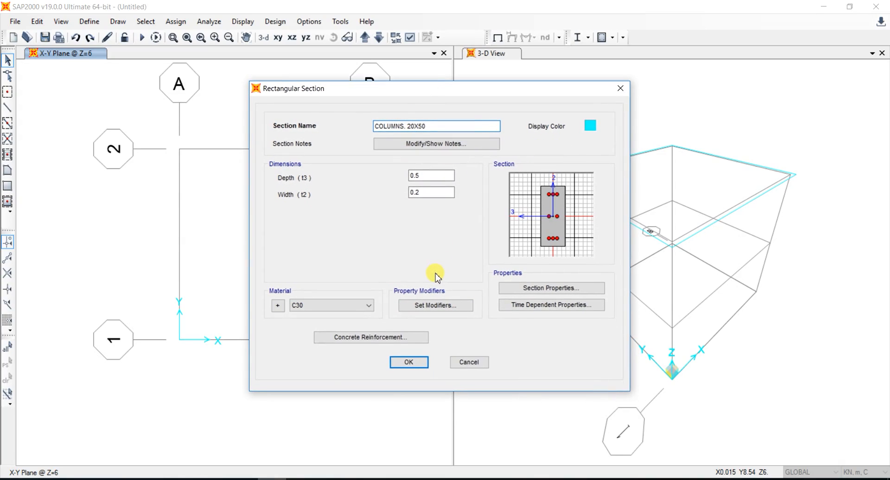
Step: Open the section's concrete reinforcement data and check the rebar materials available for the longitudinal and confinement bars
left_click(371, 337)
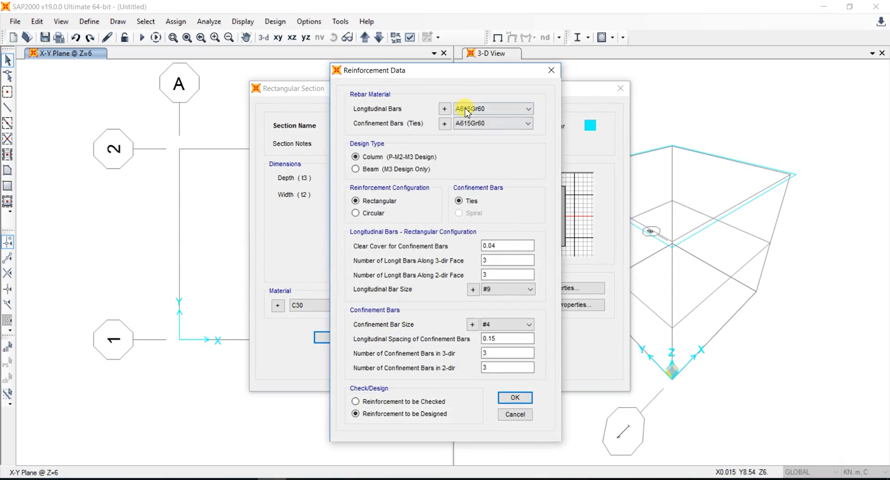
left_click_drag(463, 77, 508, 64)
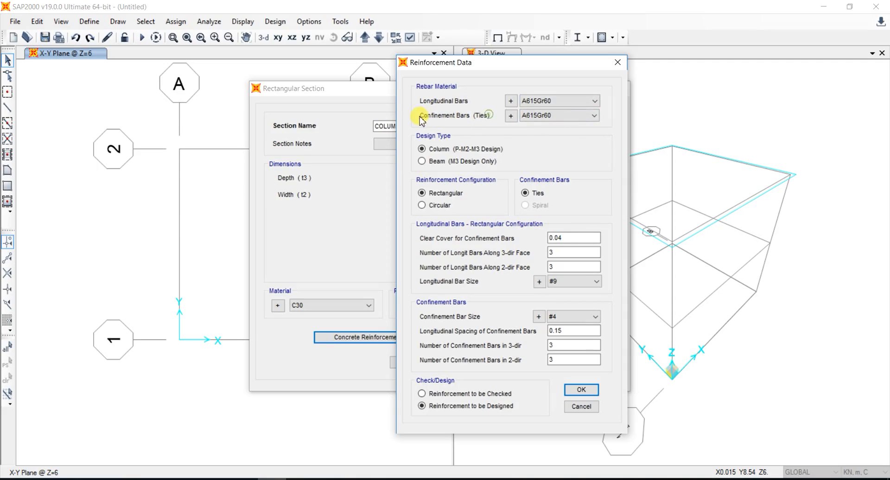
left_click(559, 117)
left_click(565, 101)
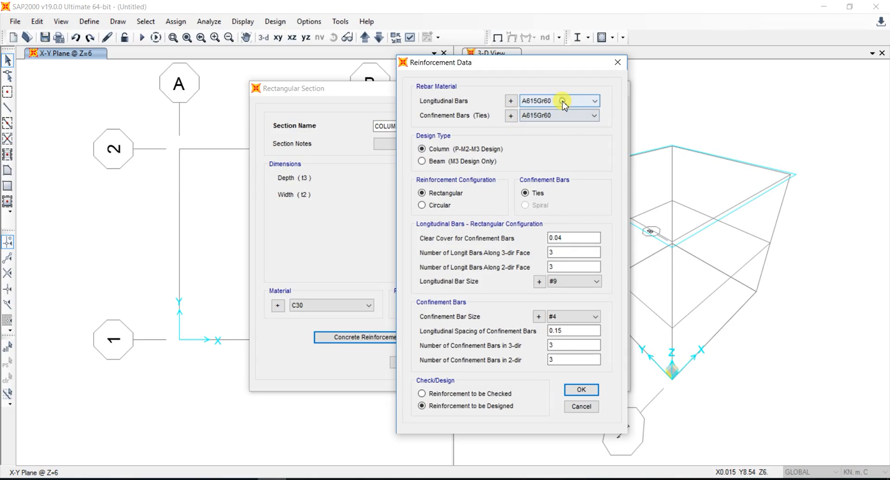
left_click(564, 102)
left_click(562, 101)
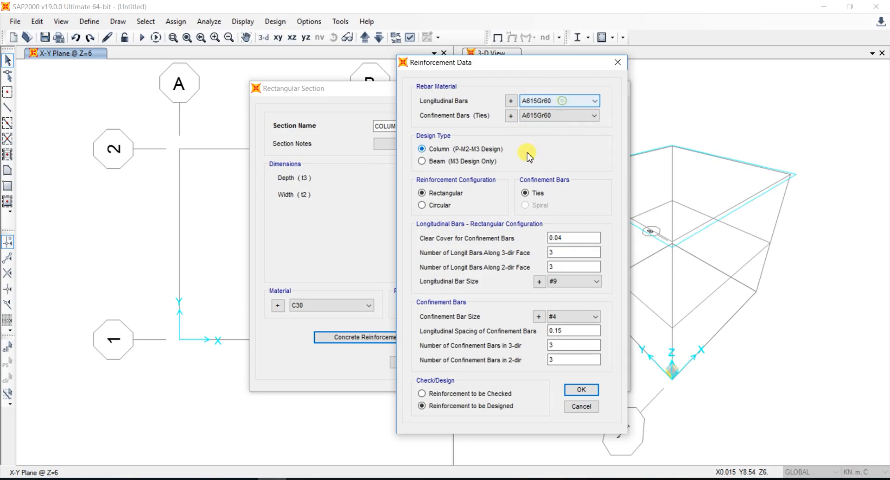
left_click(511, 100)
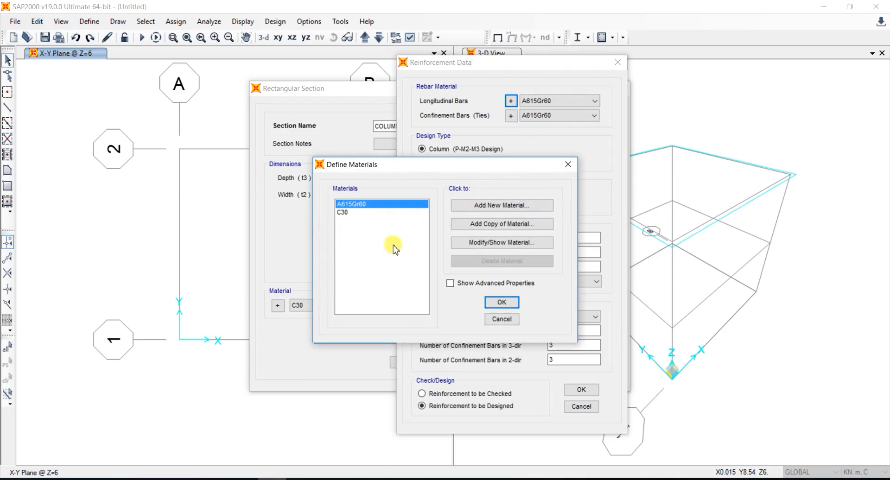
left_click(568, 164)
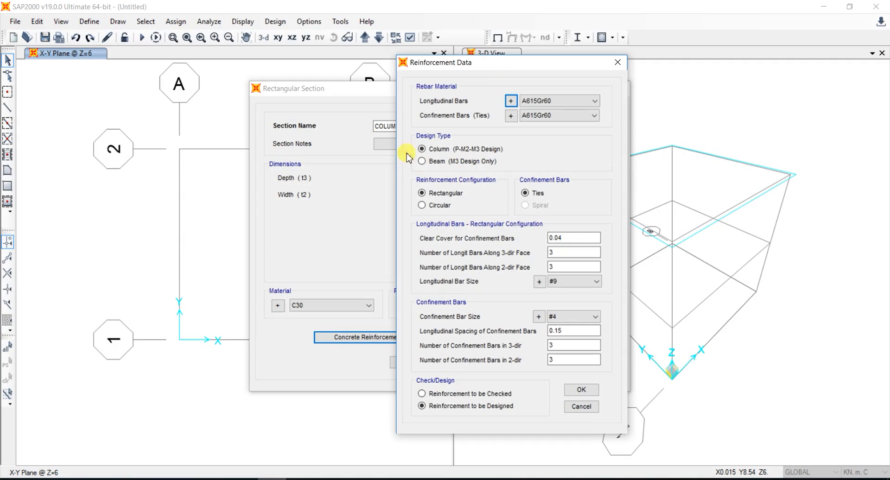
Step: Compare the Beam and Column design types in the reinforcement data, leaving Column (P-M2-M3 Design) selected
left_click(457, 163)
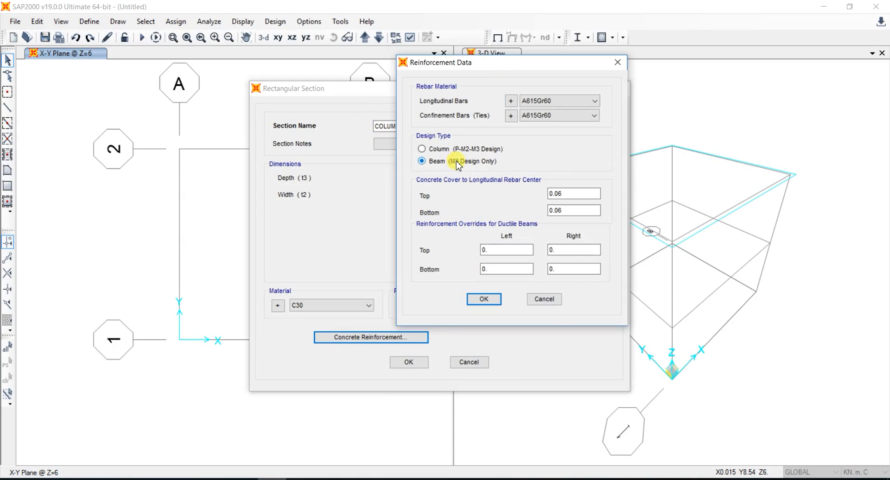
left_click(449, 151)
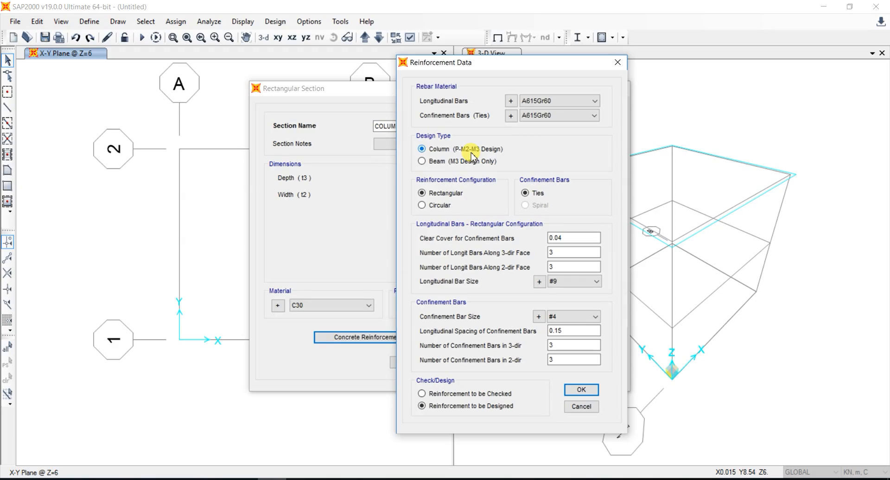
left_click(471, 161)
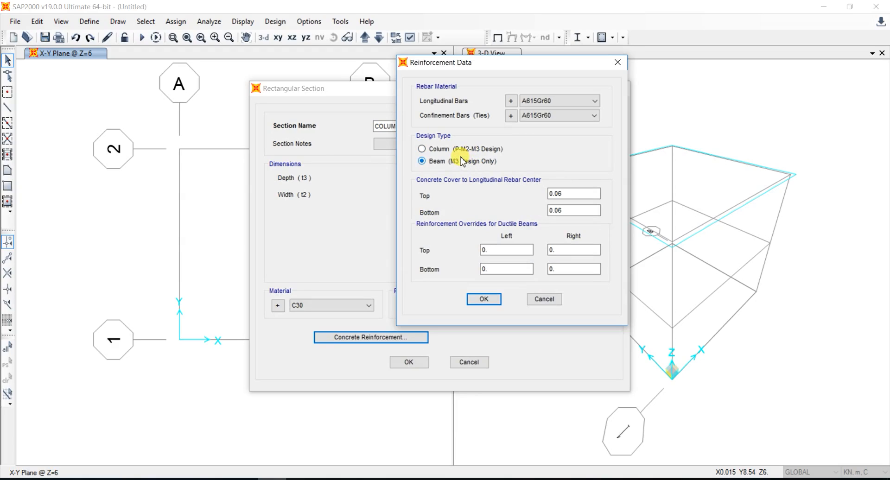
left_click(456, 149)
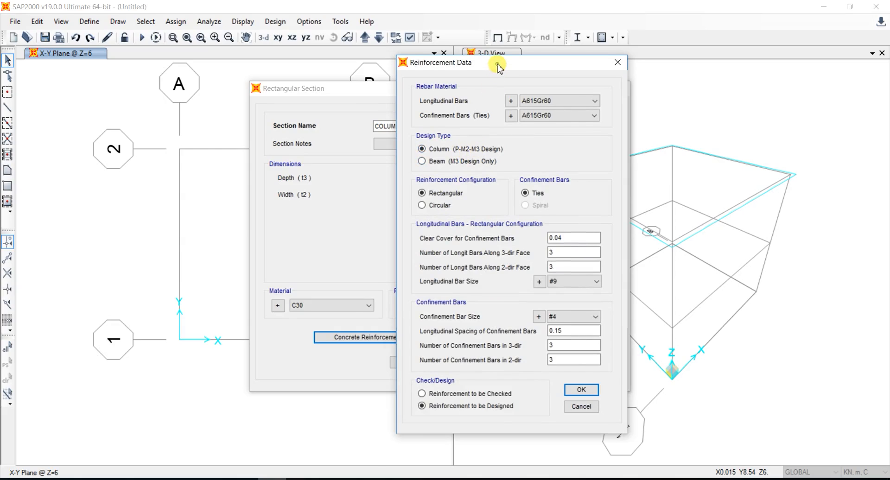
Step: Uncover the section preview and compare the circular and rectangular reinforcement configurations, leaving Rectangular selected
left_click_drag(497, 69, 466, 67)
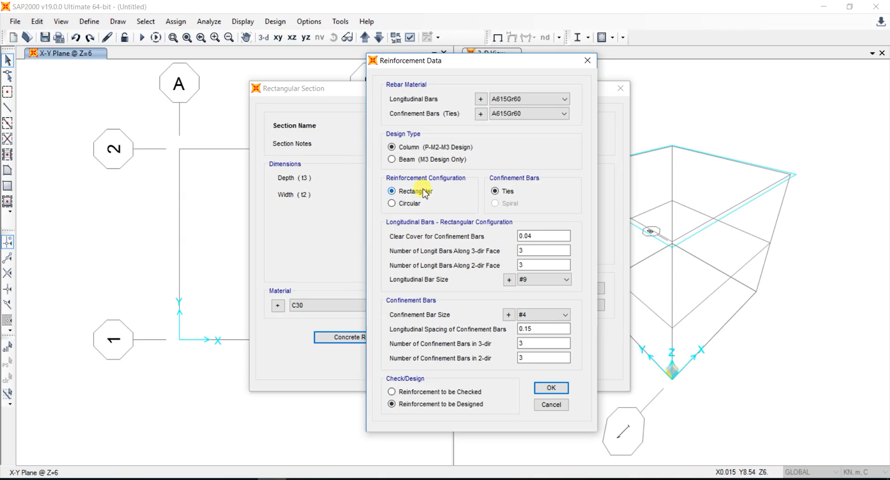
left_click_drag(464, 60, 423, 54)
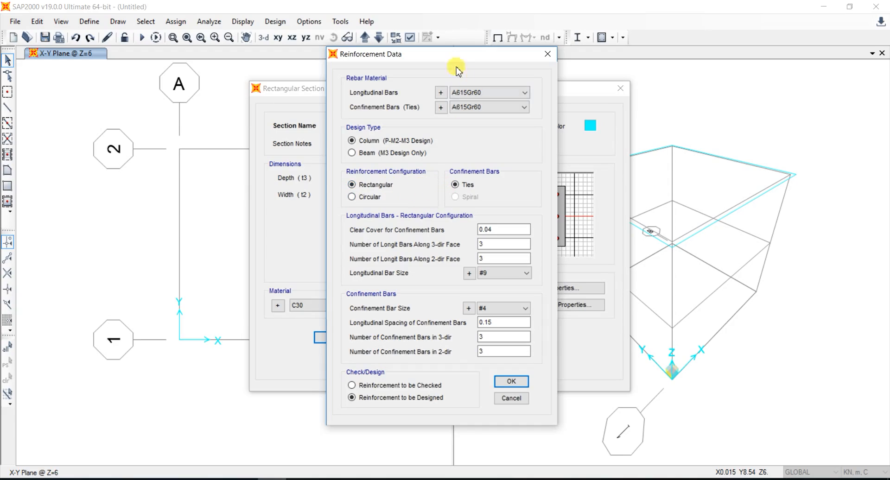
left_click_drag(449, 56, 439, 44)
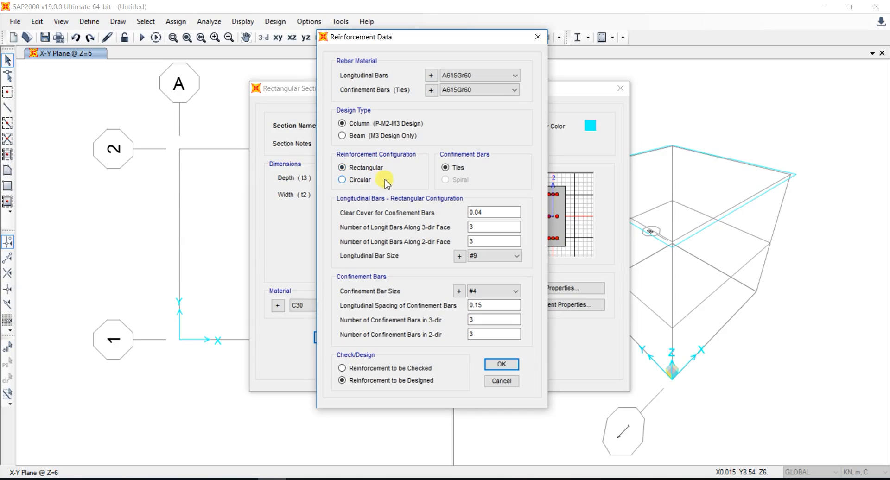
left_click(361, 181)
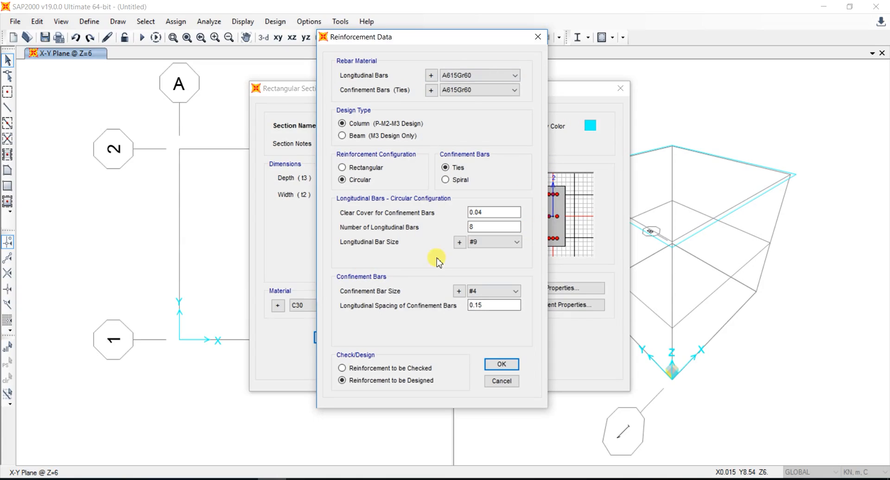
left_click(342, 168)
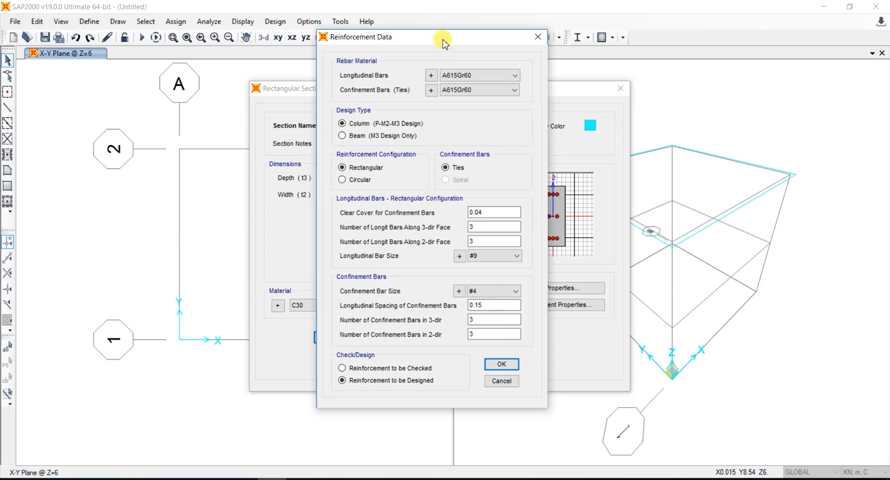
left_click_drag(442, 37, 430, 26)
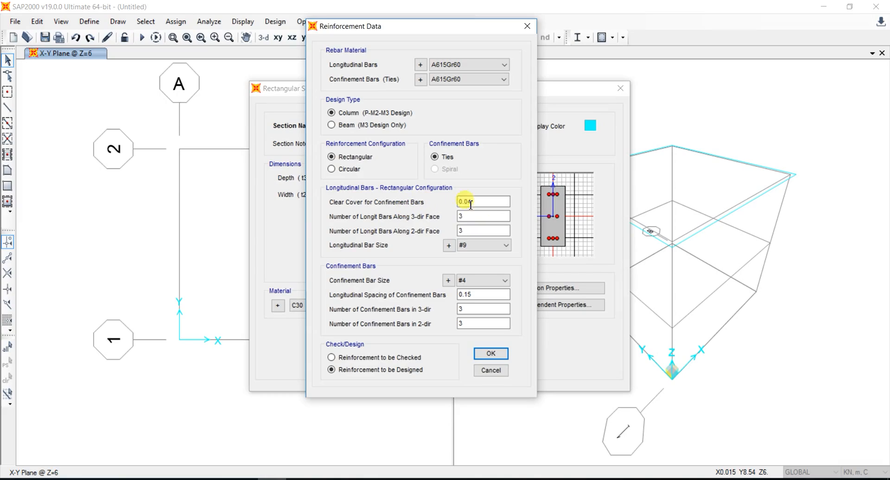
Step: Set the clear cover for confinement bars to 0.02 and keep 3 longitudinal bars along both the 3-dir and 2-dir faces
left_click(485, 204)
type("2")
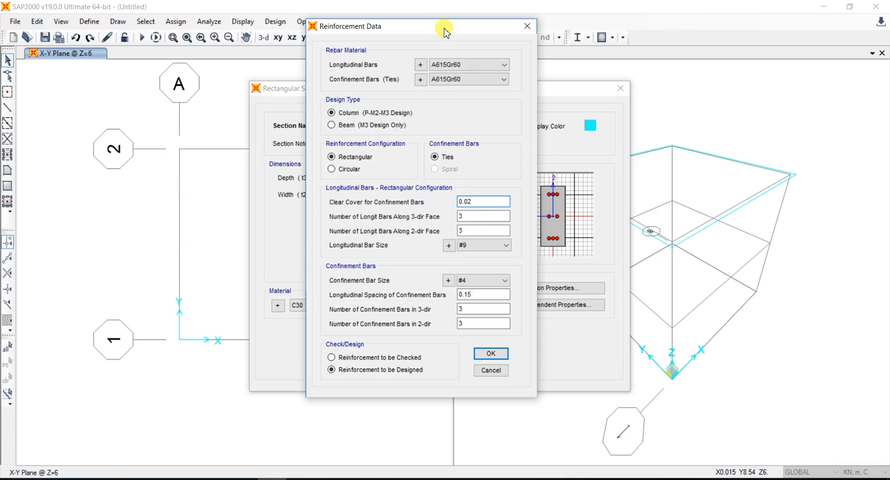
left_click(475, 227)
left_click(475, 220)
left_click(475, 228)
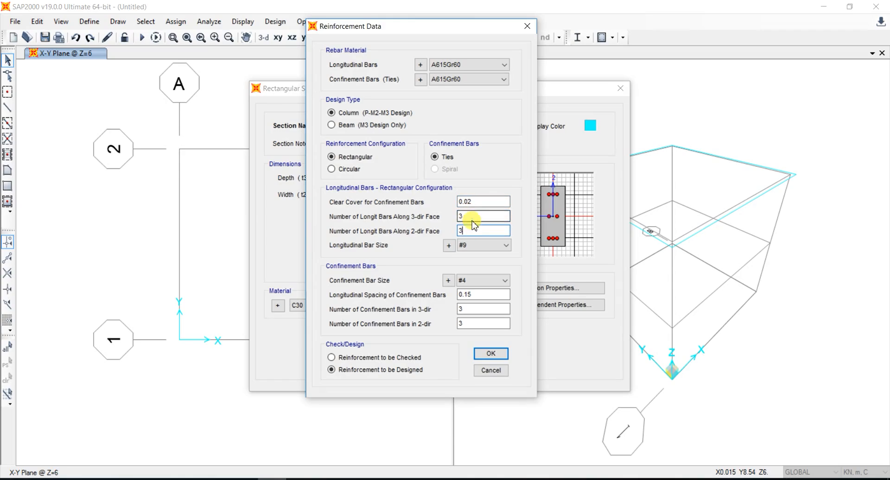
left_click(473, 216)
left_click(474, 230)
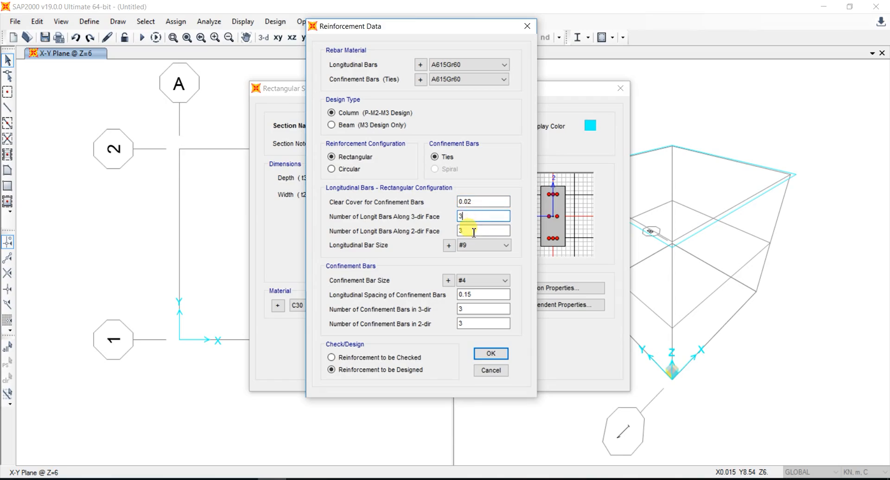
left_click(473, 216)
left_click(473, 231)
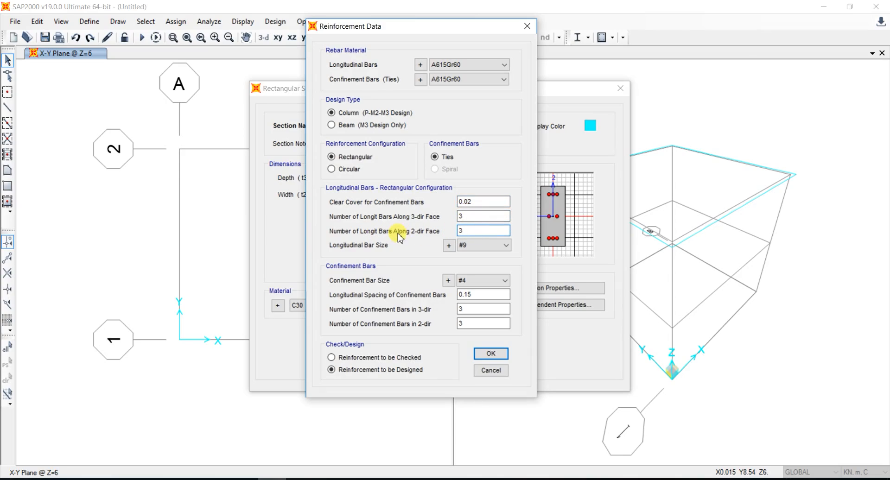
left_click(475, 216)
left_click(471, 232)
Step: Set the column's longitudinal bar size to #5
left_click(508, 246)
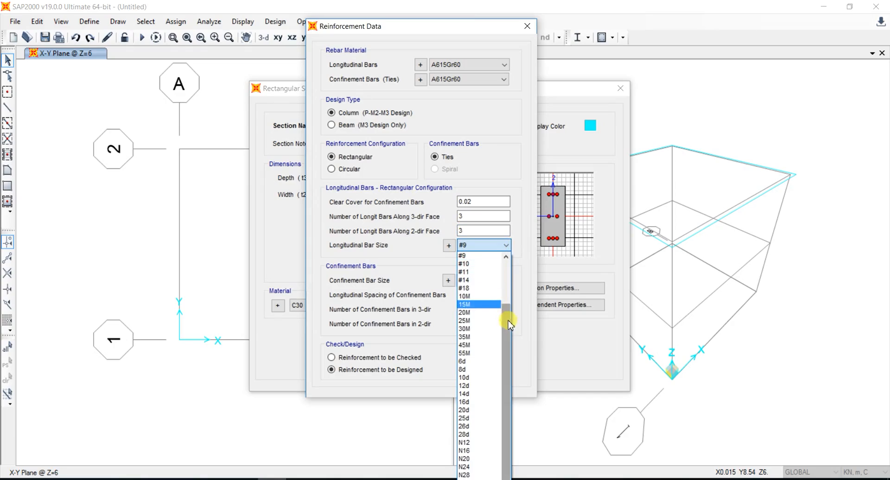
left_click_drag(509, 324, 507, 271)
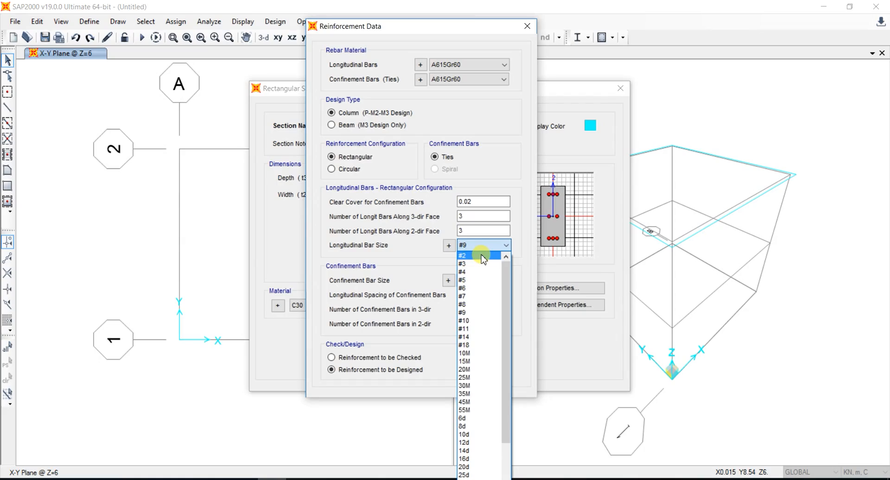
left_click(392, 241)
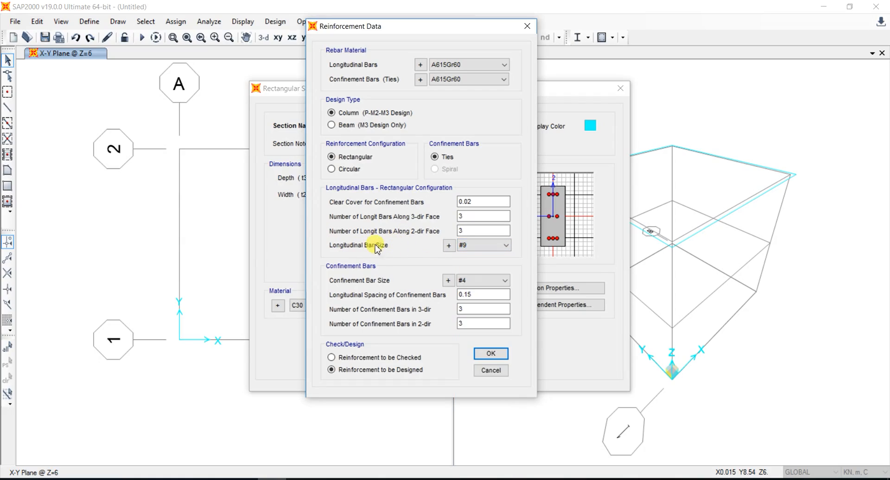
left_click(482, 245)
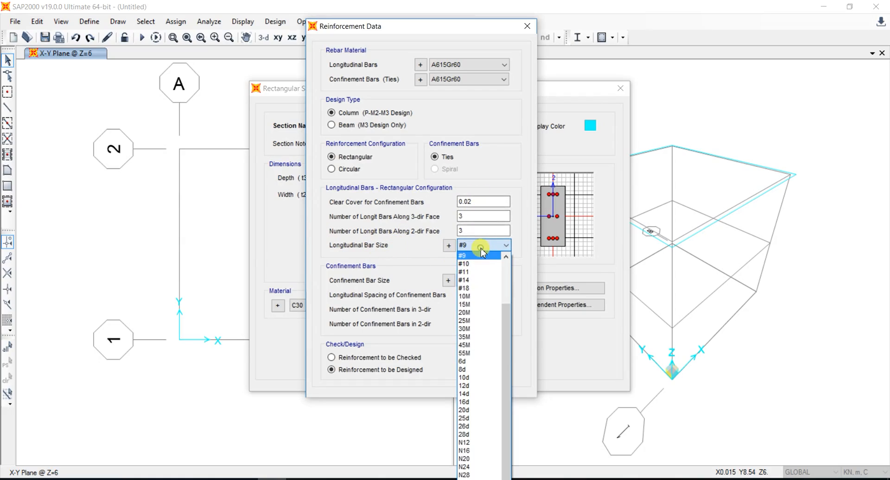
scroll(481, 263, "up", 2)
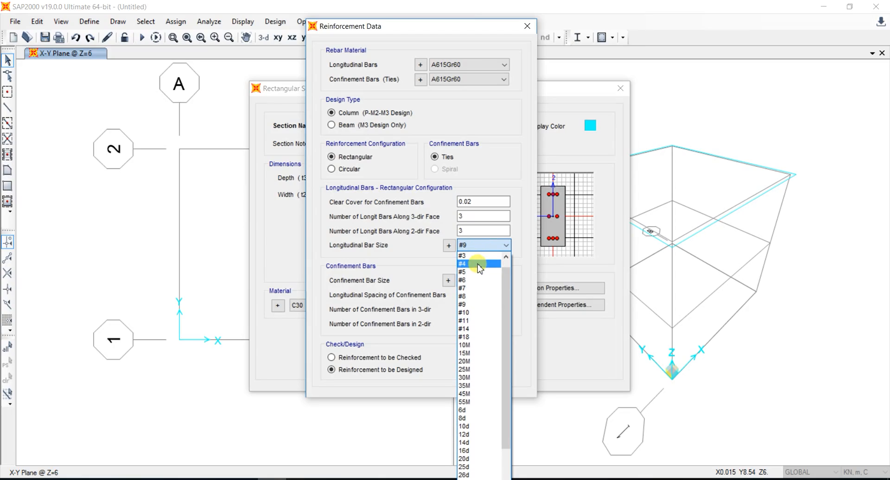
left_click(480, 272)
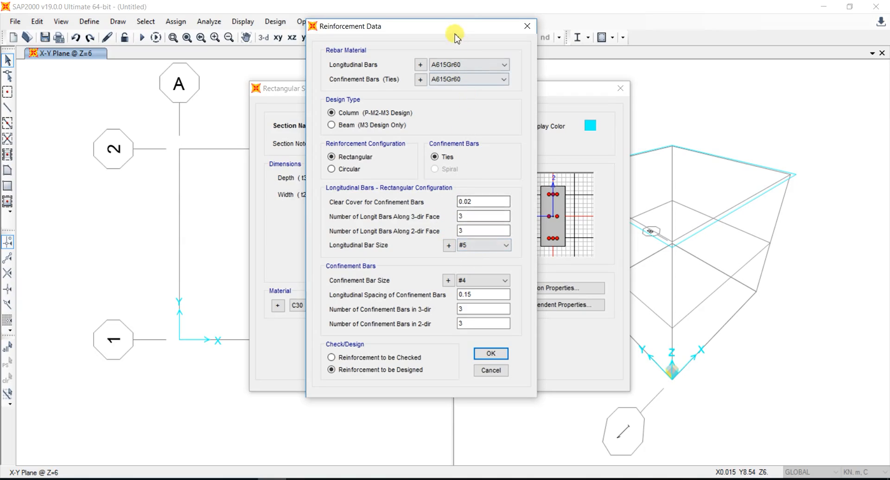
Step: Set the confinement bar size to #2 and accept the column's reinforcement data and section definition
left_click(485, 281)
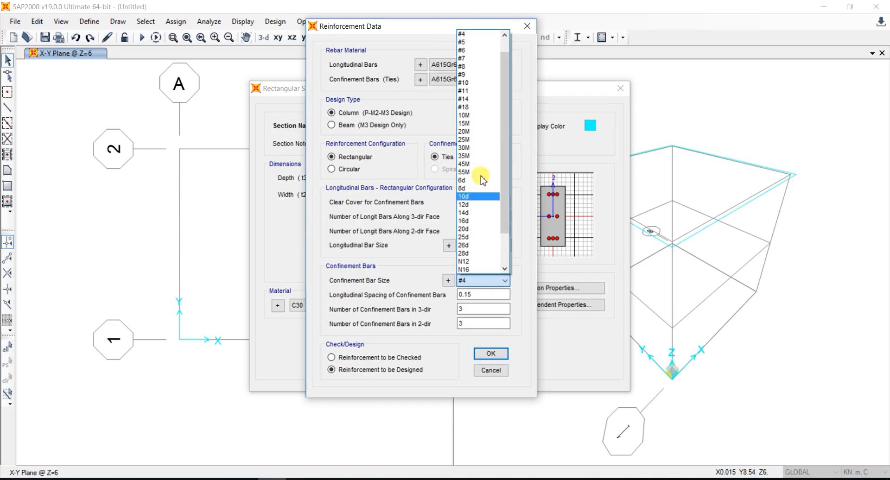
left_click_drag(506, 160, 491, 79)
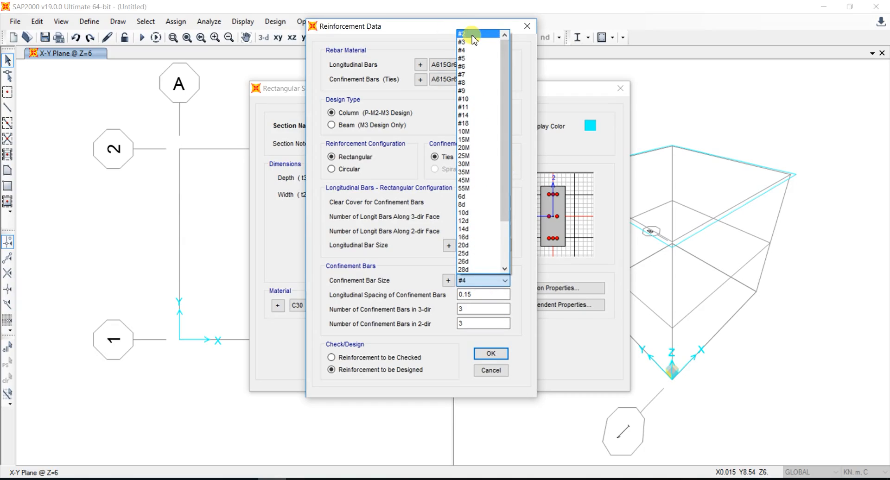
left_click(472, 34)
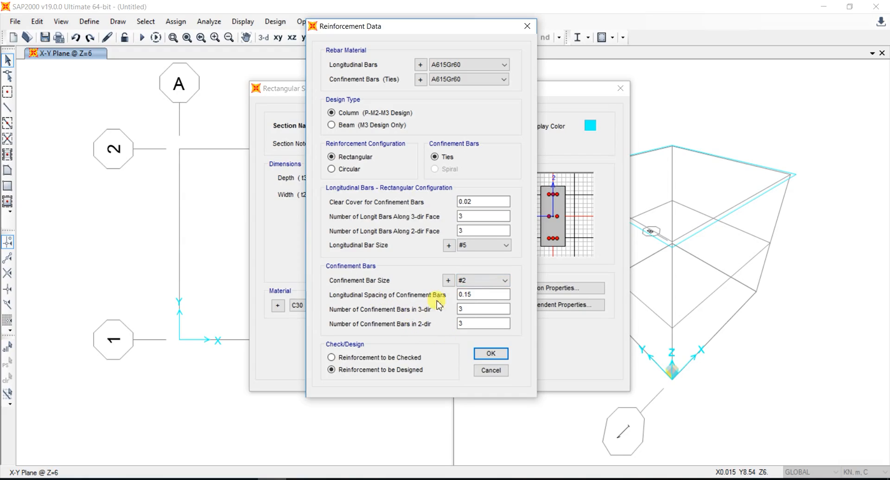
double_click(482, 295)
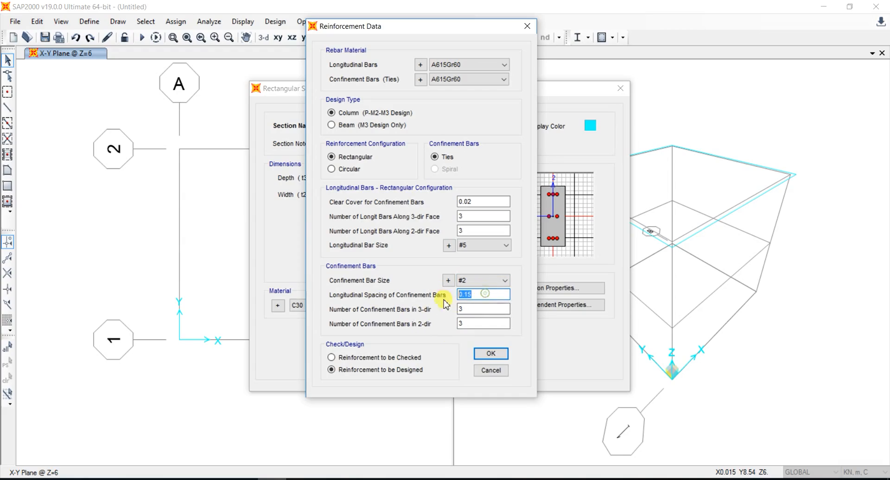
left_click(464, 309)
left_click(475, 295)
left_click(465, 309)
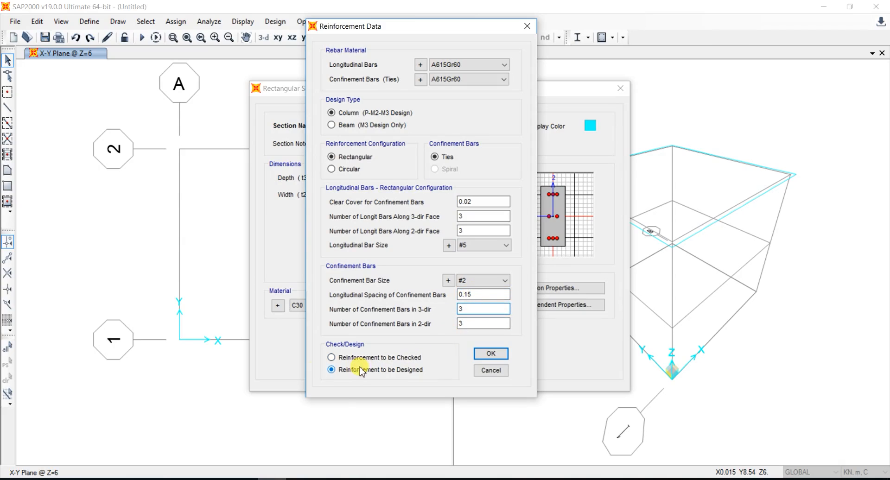
left_click(493, 355)
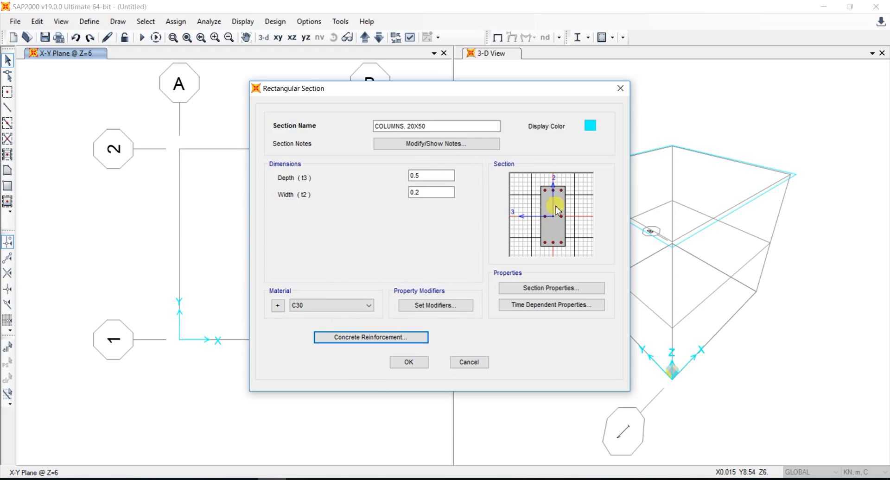
left_click(408, 364)
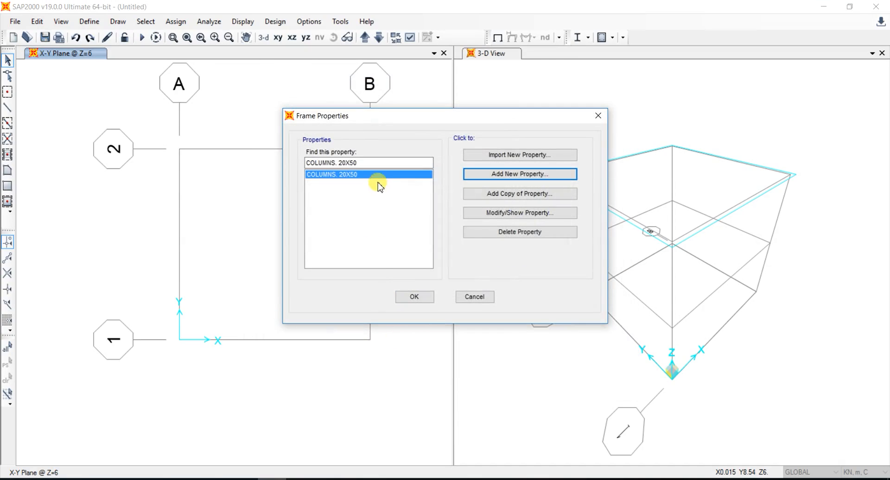
Step: Add a copy of the column section named 20X60 BEAM with depth 0.6 and Beam design type, and accept the frame properties
left_click(533, 195)
left_click_drag(442, 145, 364, 141)
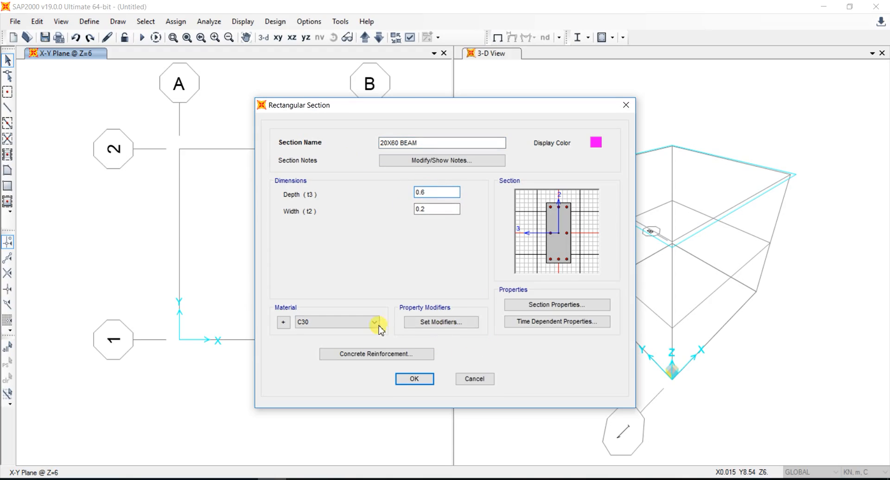
left_click(376, 354)
left_click(378, 169)
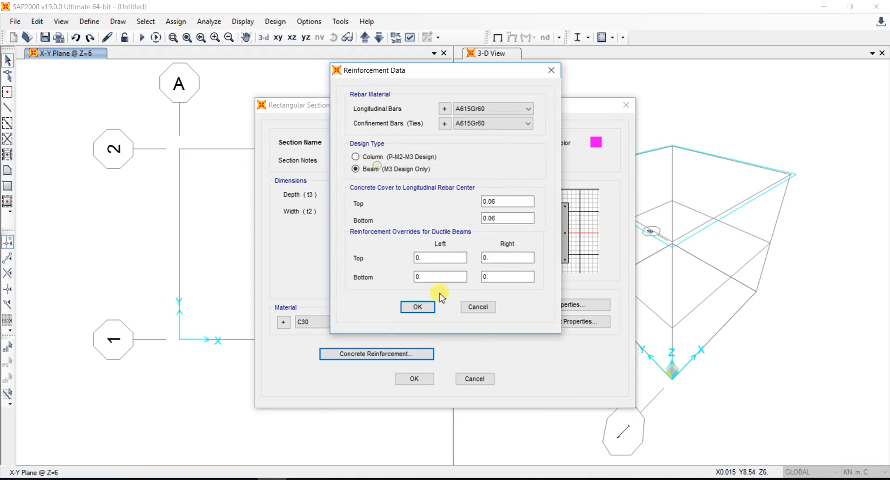
left_click(417, 307)
left_click_drag(477, 106, 464, 91)
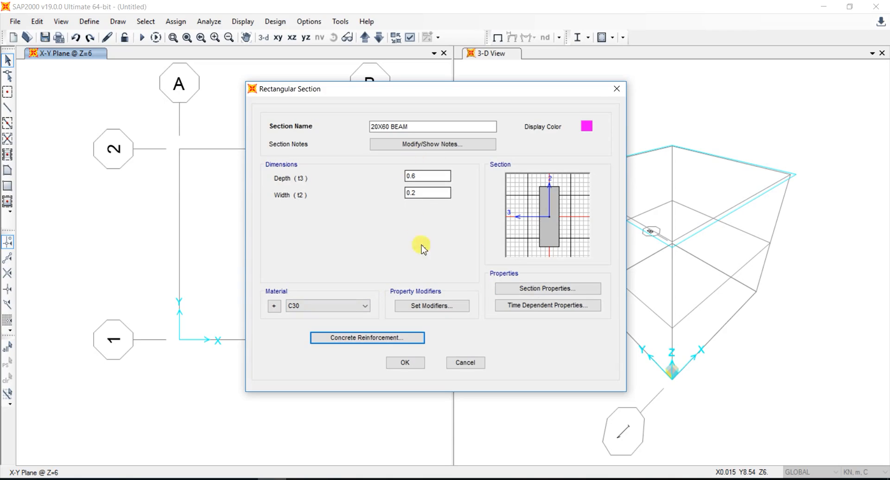
left_click(405, 364)
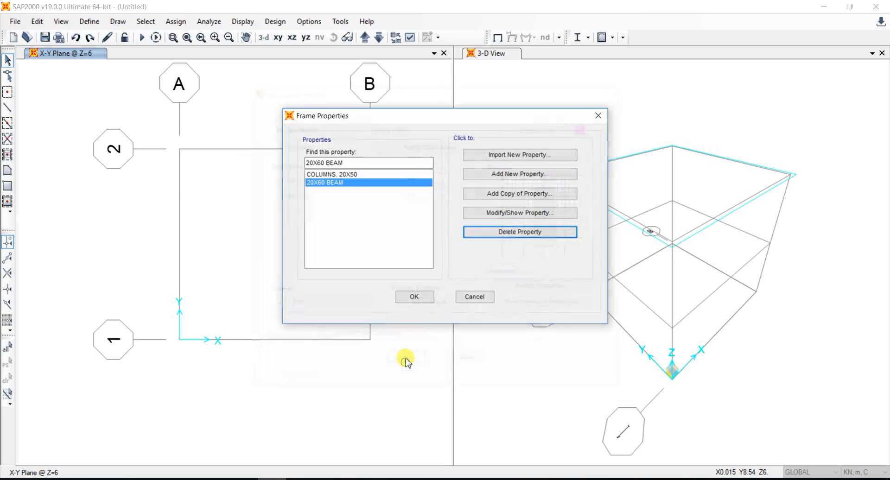
left_click(354, 175)
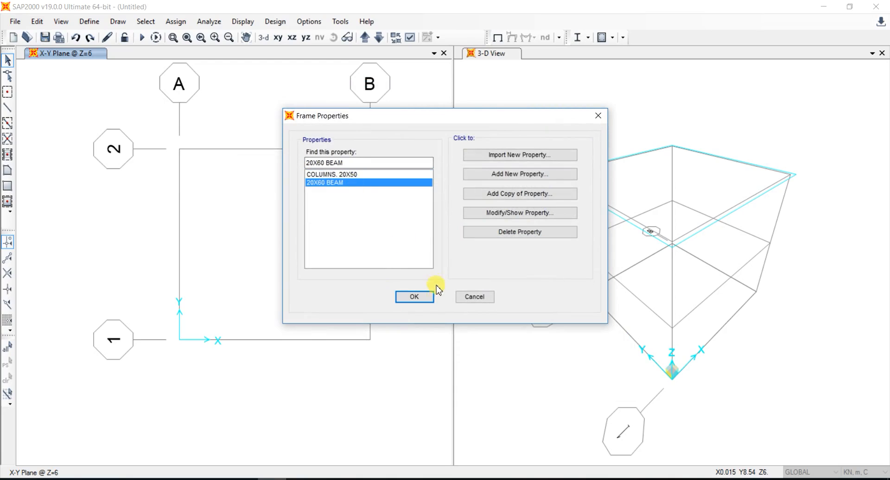
left_click(415, 296)
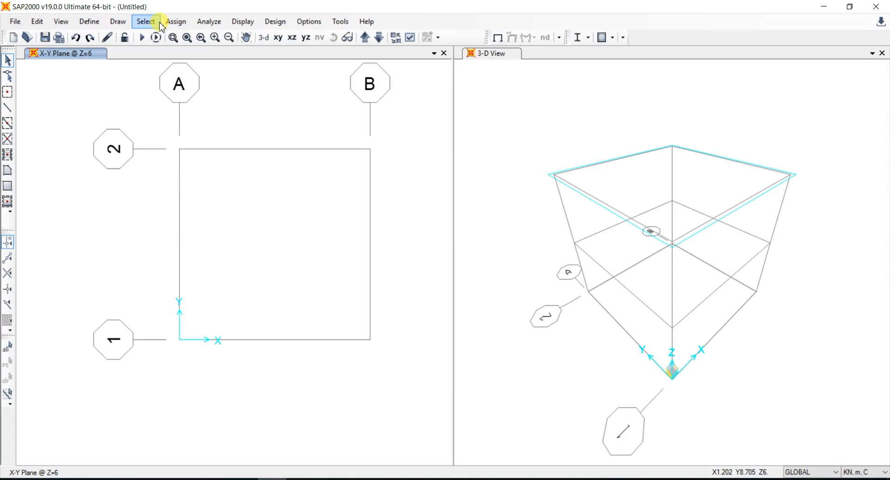
Step: Start a copy of the C30 concrete material, name it SLAB and switch to the advanced property display
left_click(89, 22)
mouse_move(126, 55)
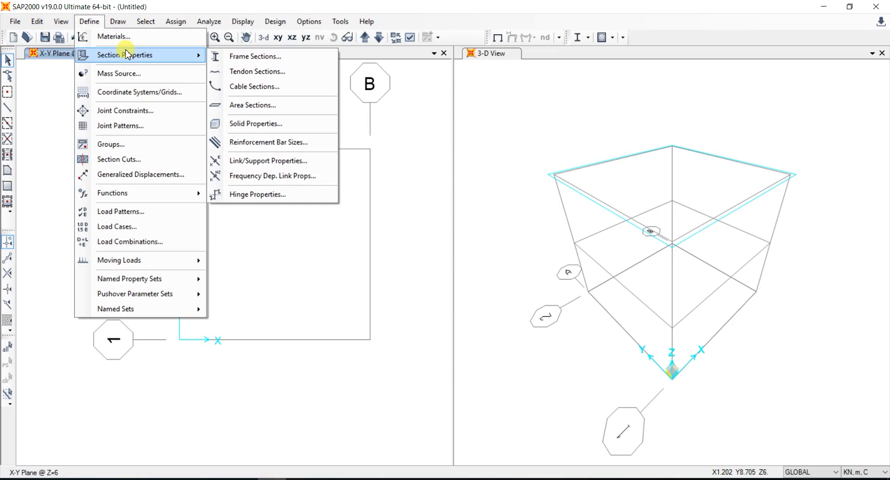
left_click(130, 36)
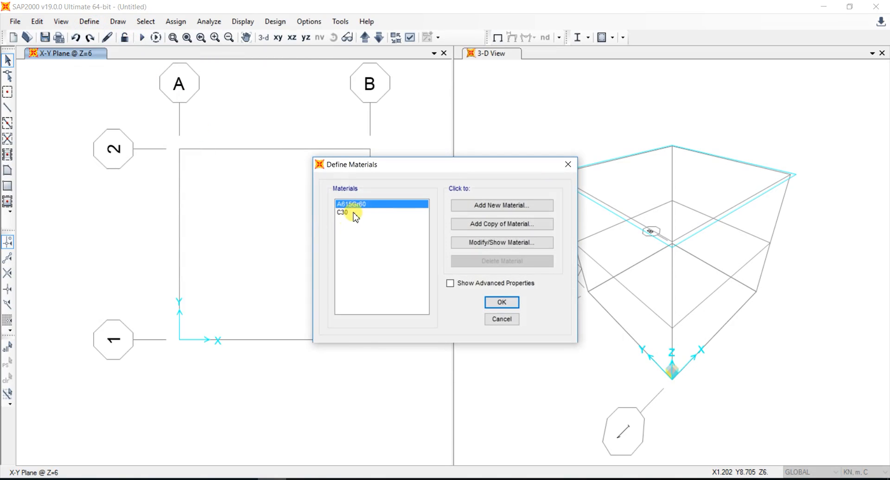
left_click(369, 218)
left_click(488, 232)
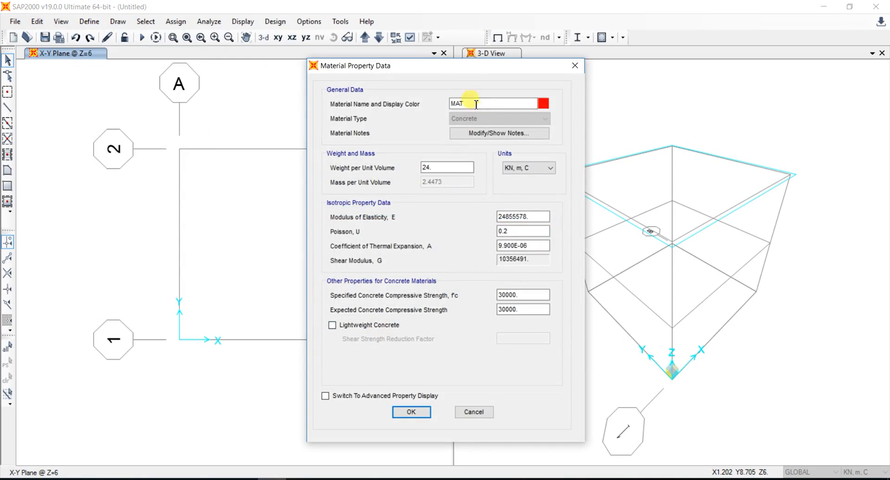
double_click(474, 103)
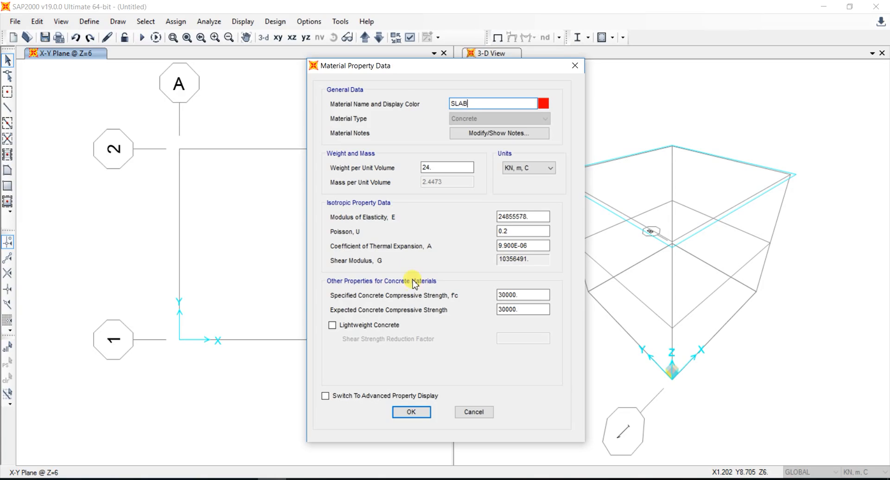
left_click(364, 394)
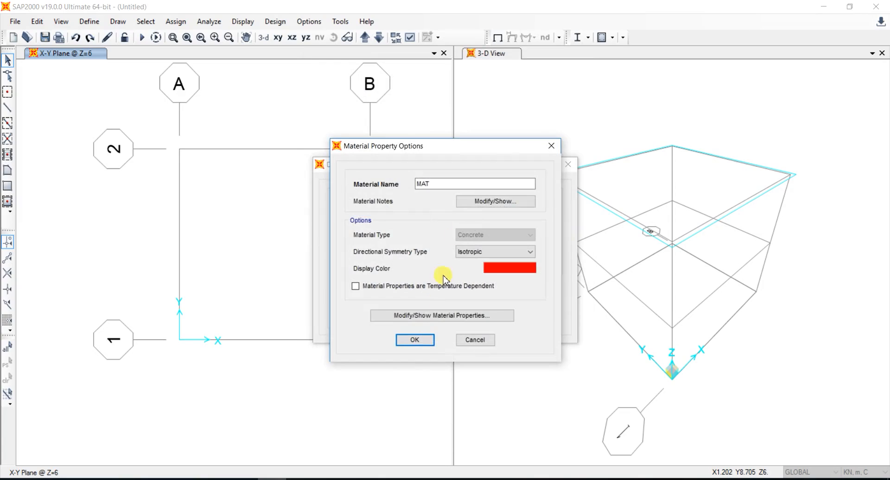
Step: Set the copied material's weight per unit volume and mass per unit volume to 0 and accept its properties
left_click(427, 315)
double_click(500, 158)
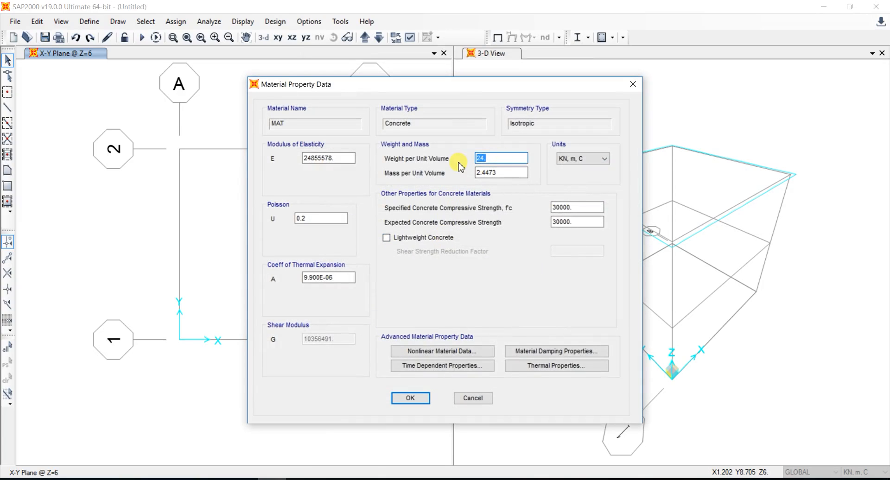
type("0")
key("Tab")
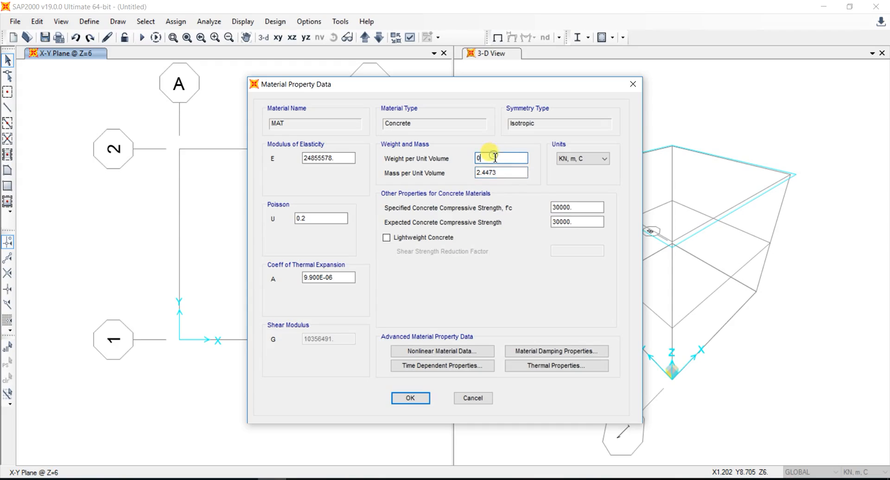
key("Tab")
type("0")
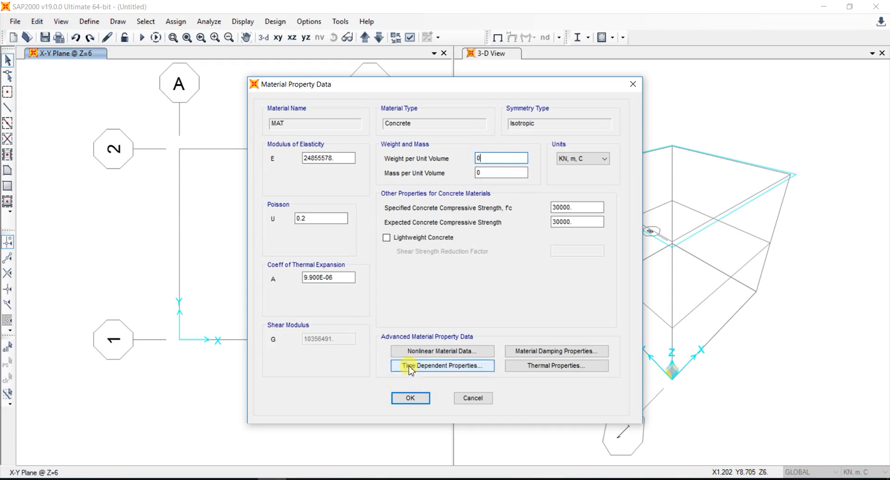
left_click(410, 399)
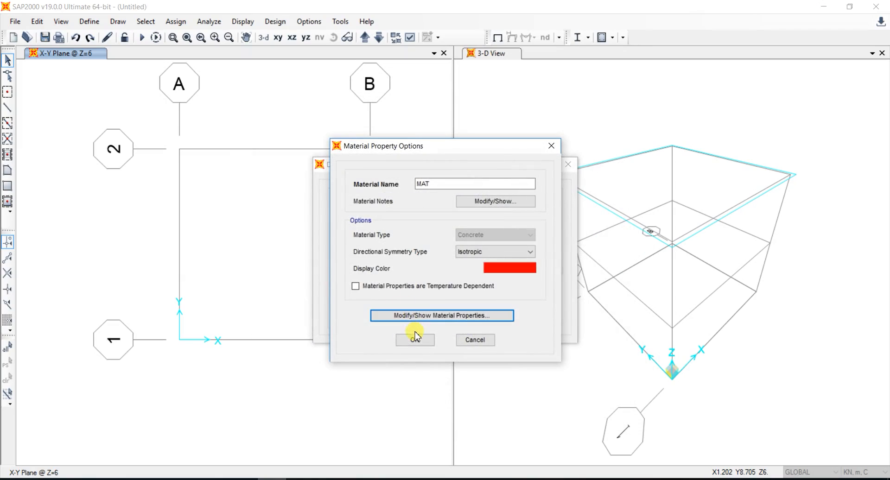
Step: Name the copied material SLAB and accept the material definitions
double_click(419, 183)
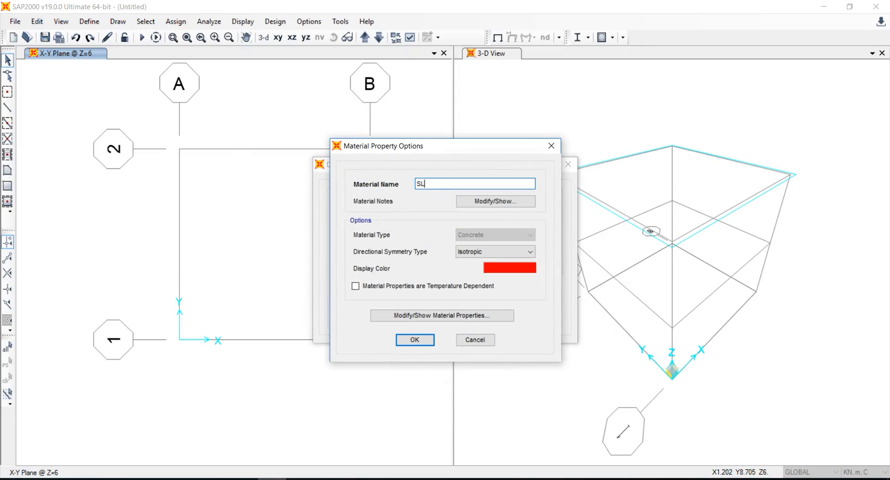
left_click(414, 340)
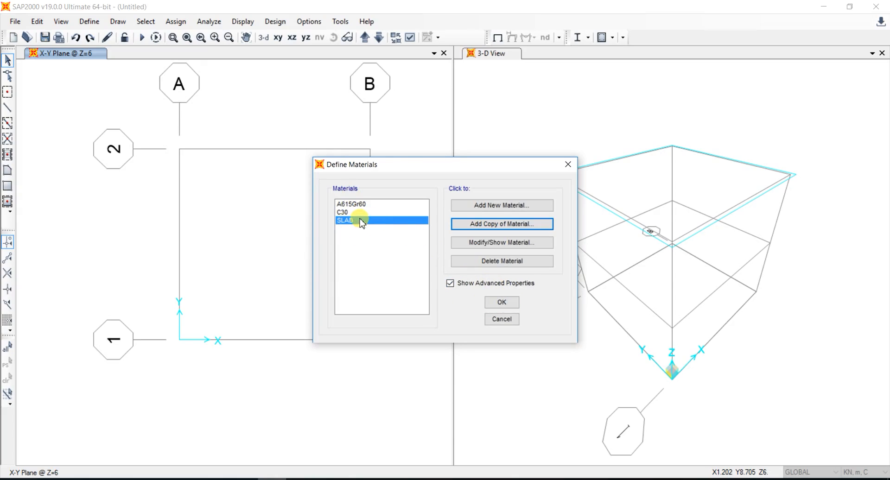
left_click(502, 303)
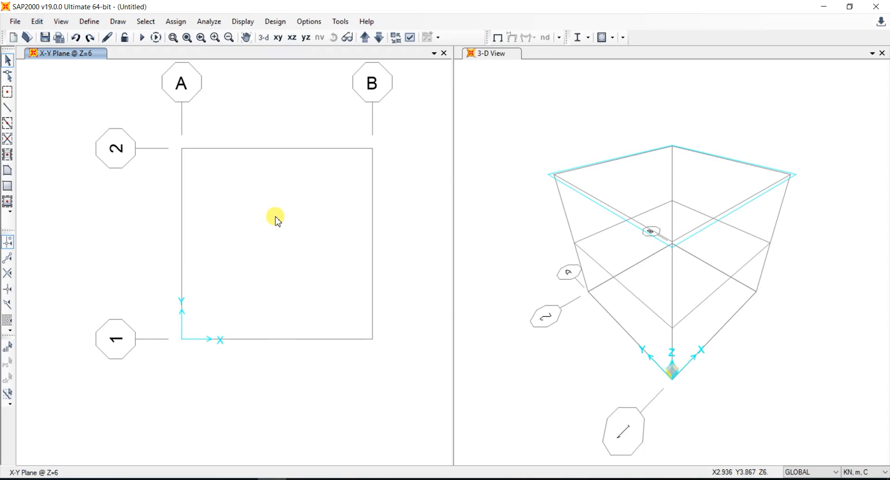
Step: Start quick-drawing straight frames with the COLUMNS. 20X50 section and show the X-Z plane at Y=6
left_click(264, 38)
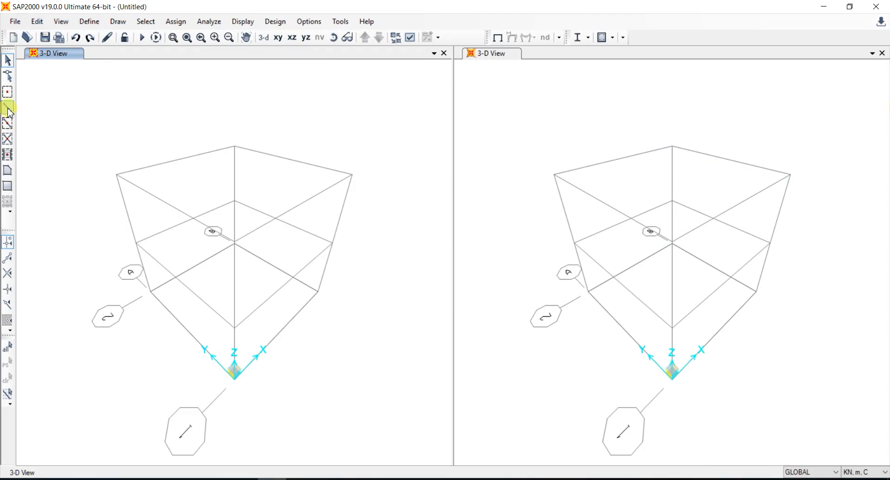
left_click(8, 126)
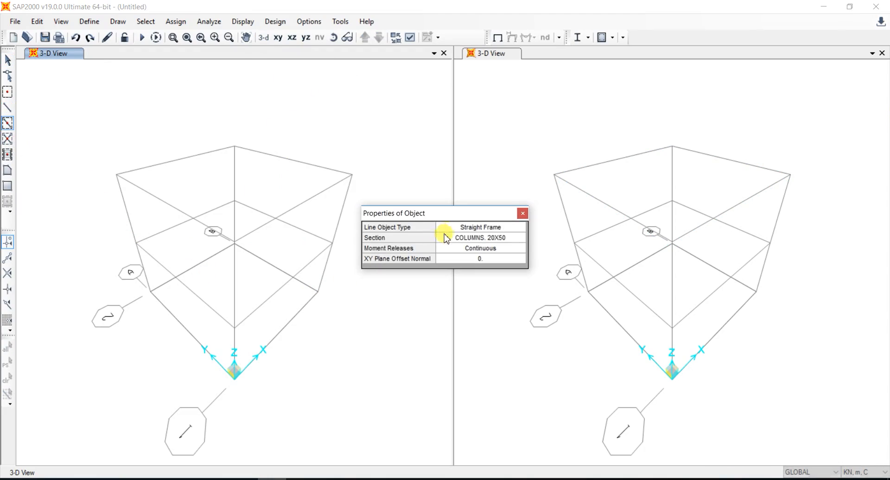
left_click_drag(472, 219, 542, 164)
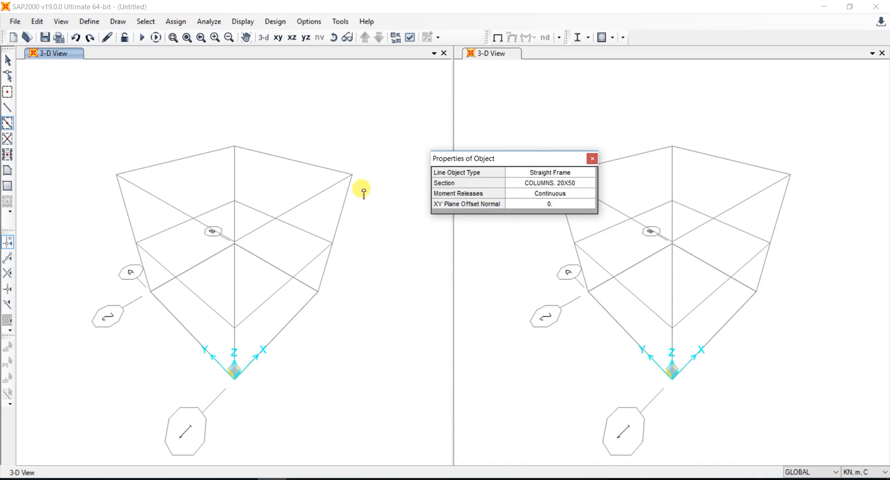
left_click(292, 40)
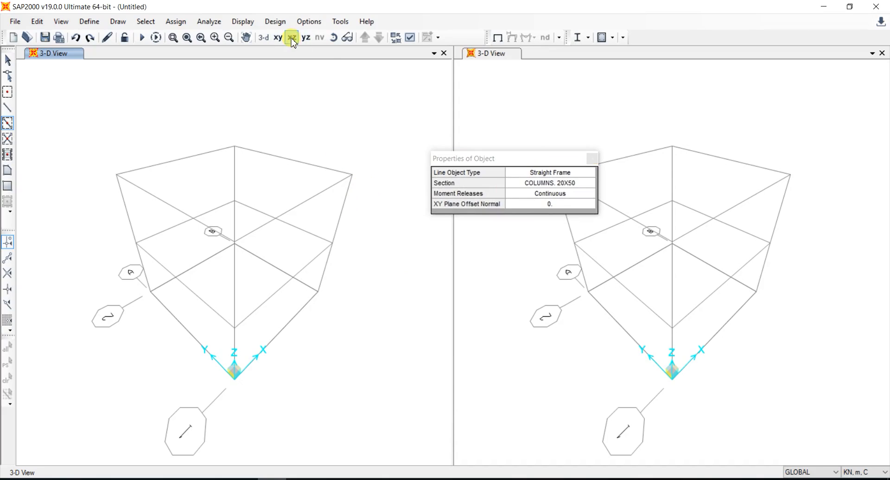
left_click(292, 40)
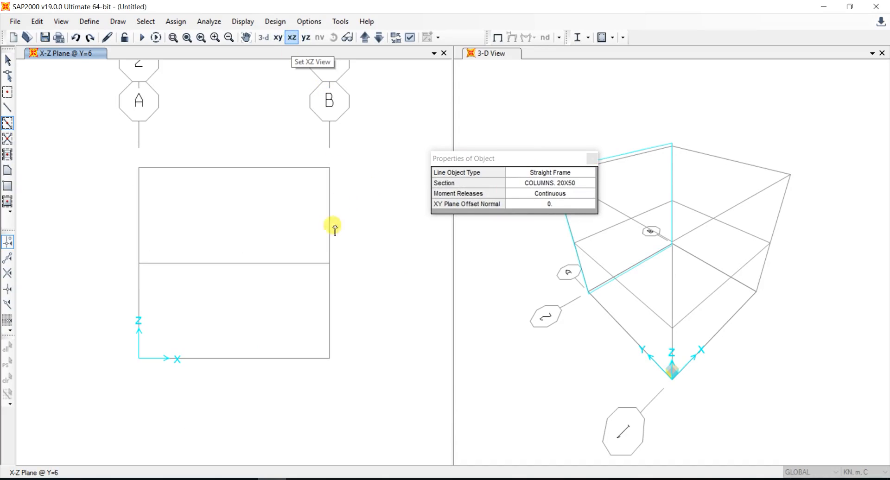
Step: Draw frames on the upper storey's grid lines at Y=6 with one window, and delete all four of them
left_click_drag(377, 153, 135, 347)
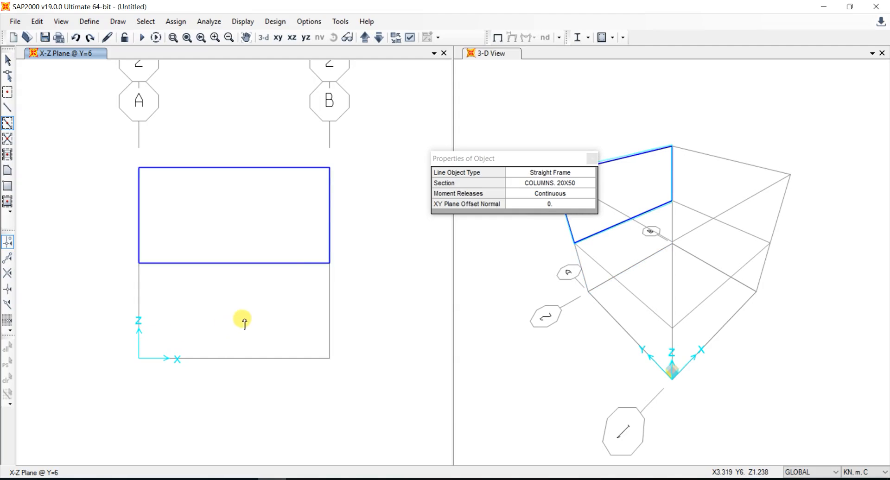
left_click(601, 158)
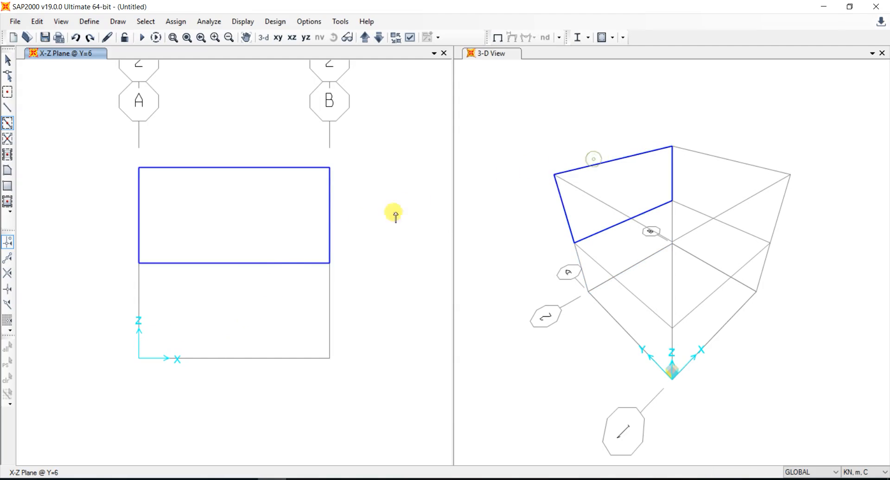
left_click(251, 263)
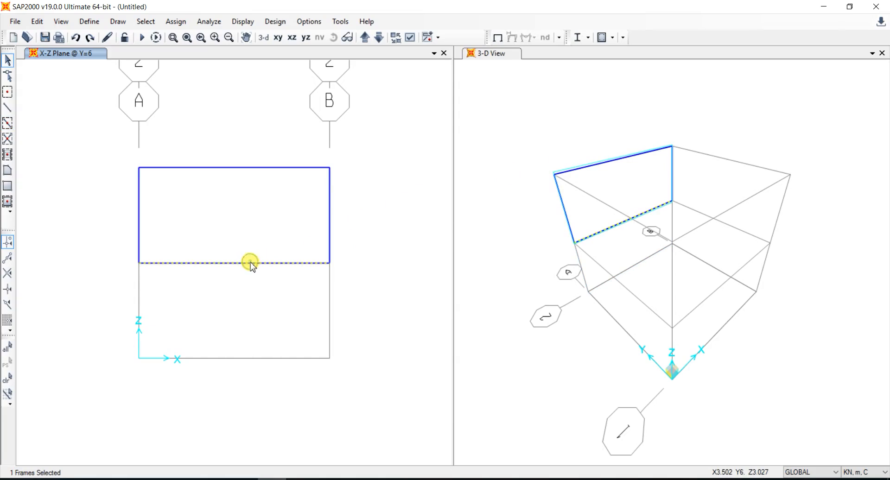
key("Delete")
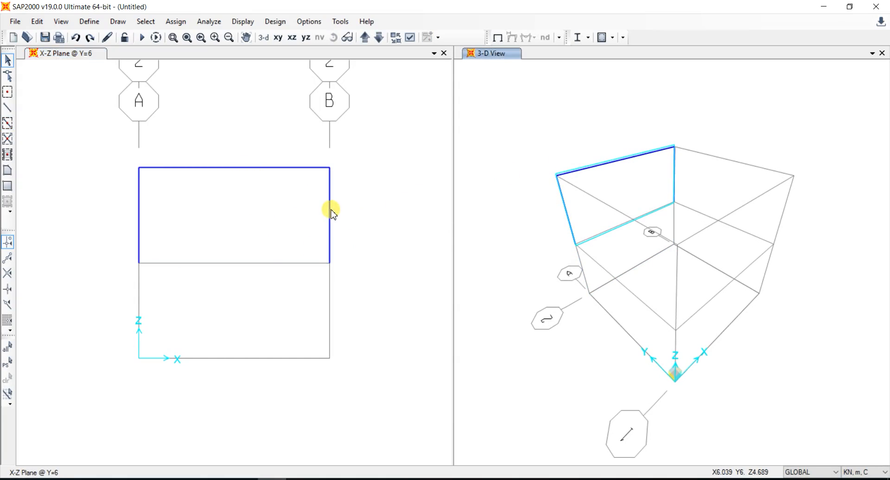
left_click(287, 170)
key("Delete")
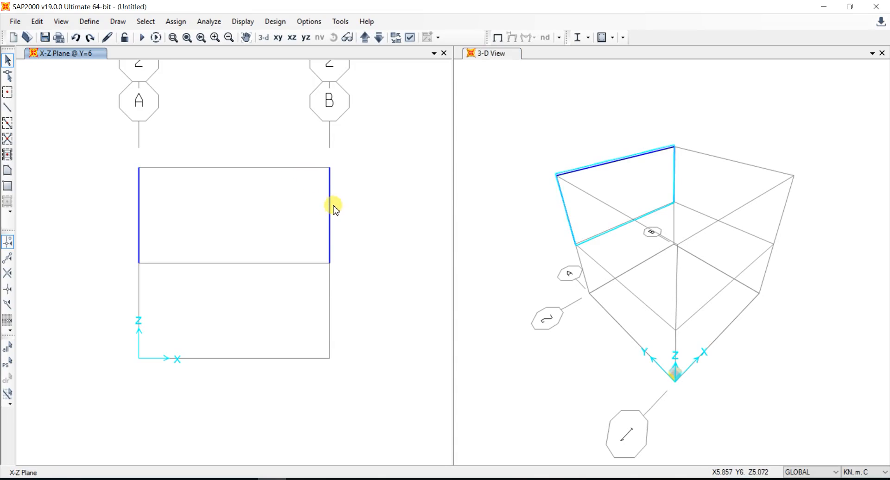
left_click(330, 204)
key("Delete")
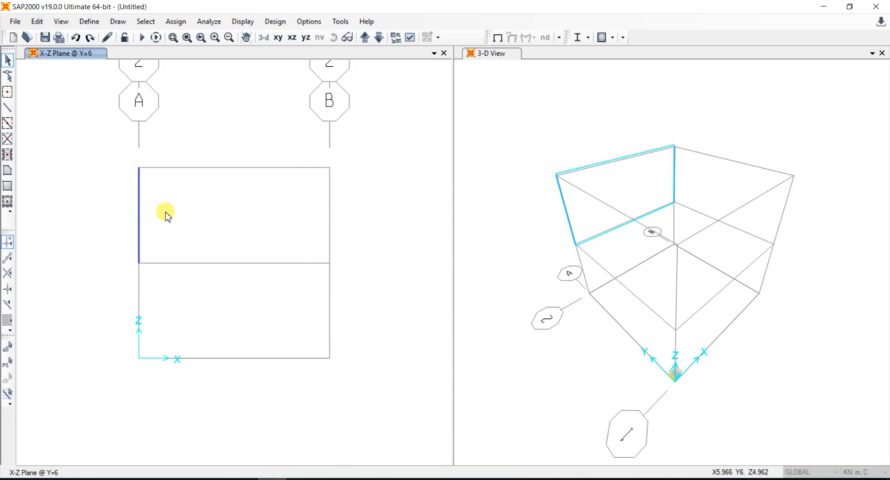
left_click(140, 202)
key("Delete")
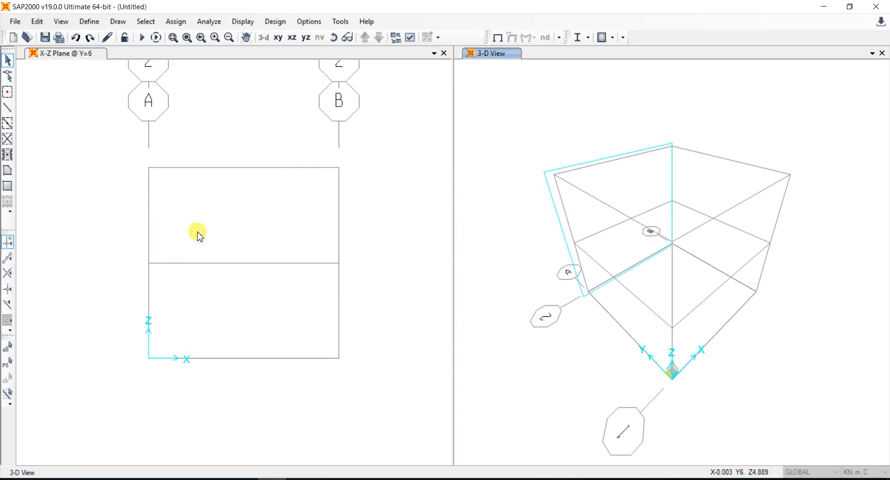
Step: Quick-draw COLUMNS. 20X50 frames on grid lines A and B over both storeys in the X-Z plane at Y=6
left_click(8, 125)
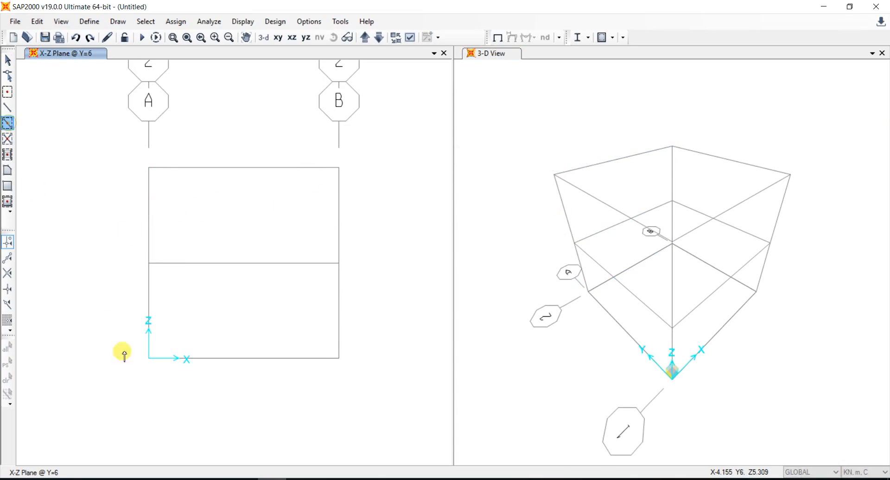
left_click(150, 301)
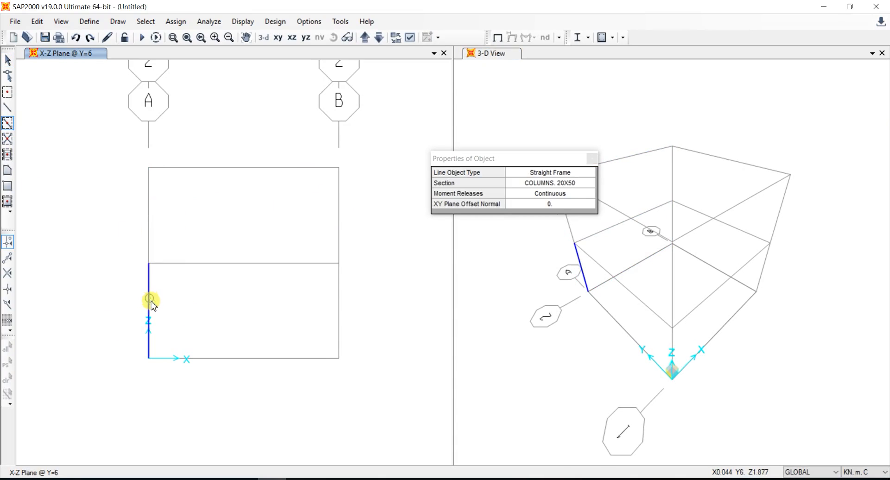
left_click(341, 302)
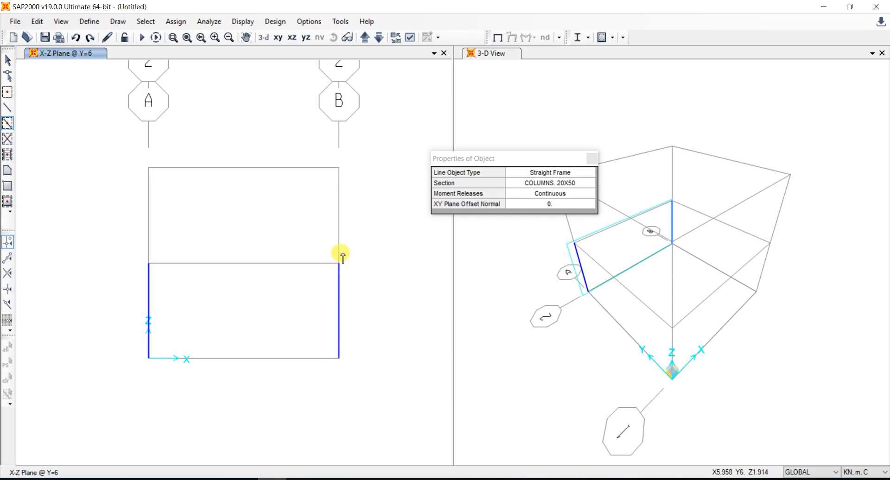
left_click(340, 227)
left_click(148, 204)
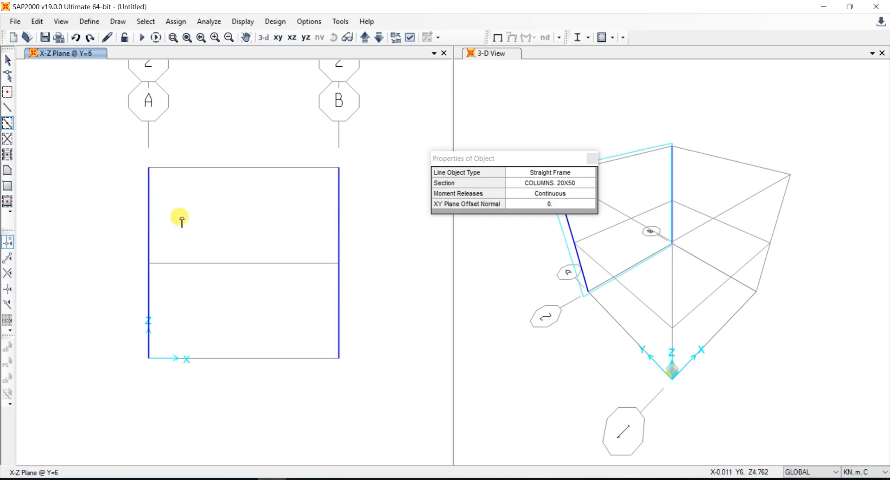
Step: Quick-draw COLUMNS. 20X50 frames on grid lines A and B over both storeys in the X-Z plane at Y=0
left_click(379, 37)
left_click(329, 297)
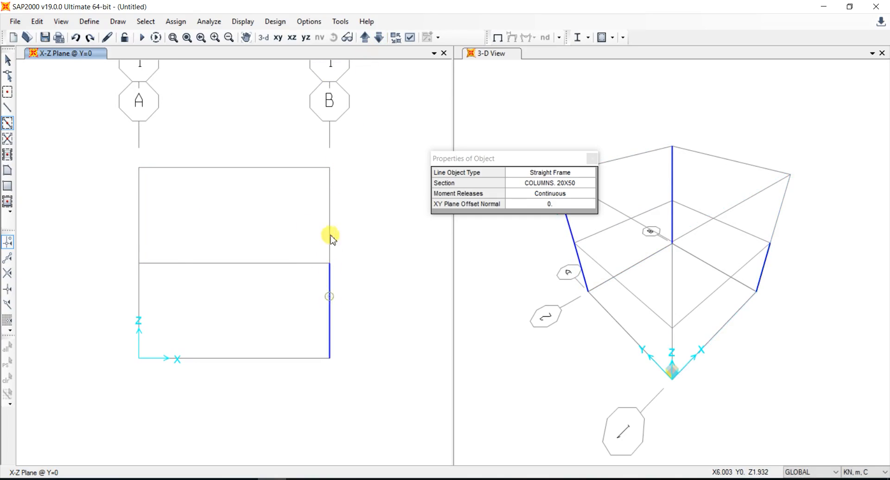
left_click(330, 215)
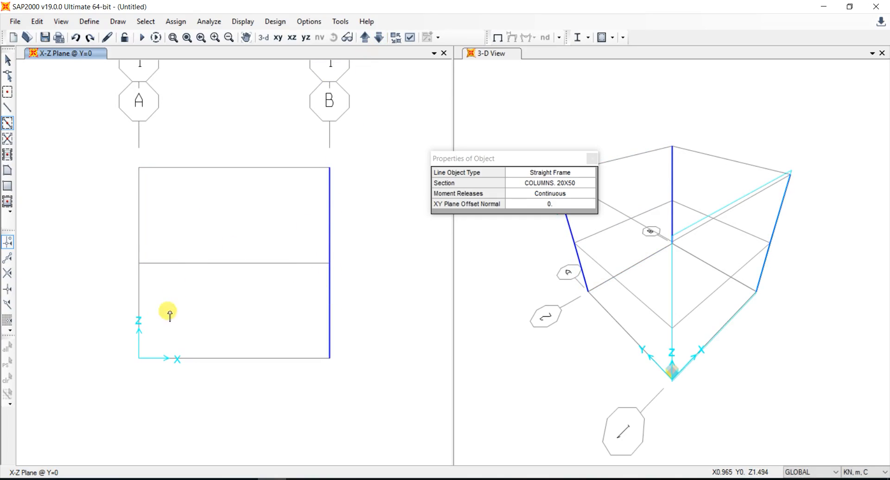
left_click(138, 297)
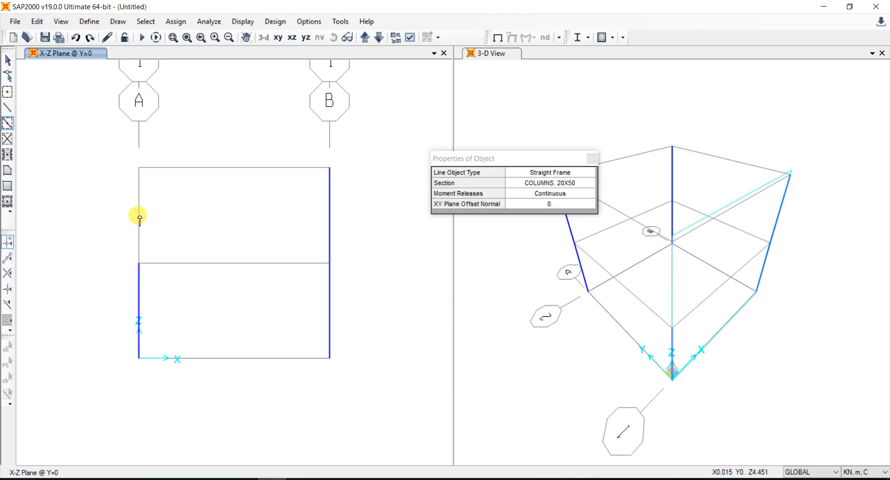
left_click(139, 216)
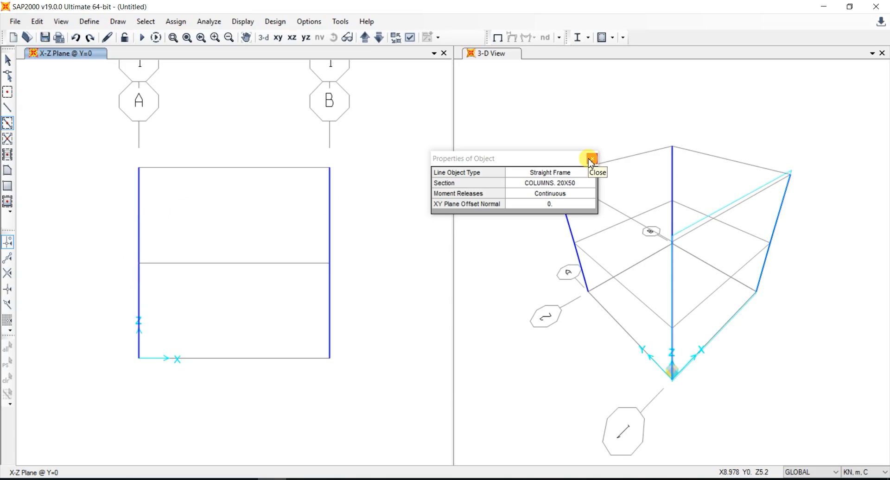
left_click(592, 160)
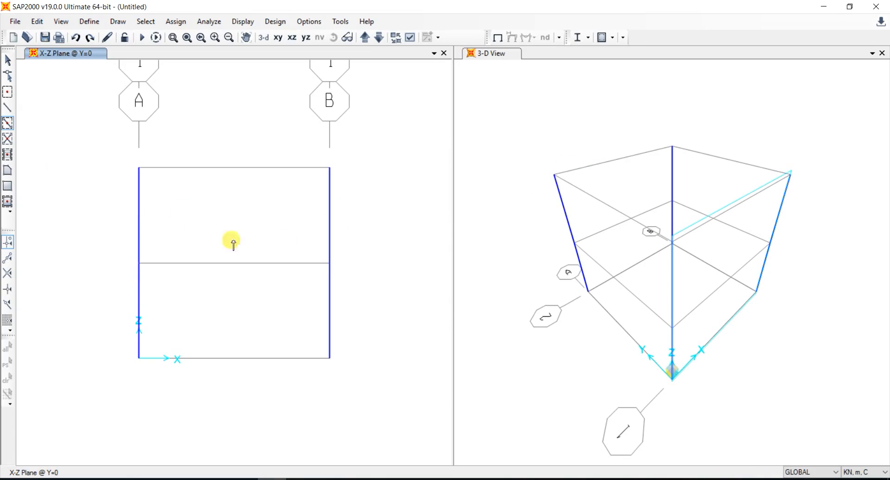
Step: Set the straight frame section to 20X60 BEAM and try to quick-draw a beam at Z=3 in the X-Z plane at Y=0
left_click(9, 126)
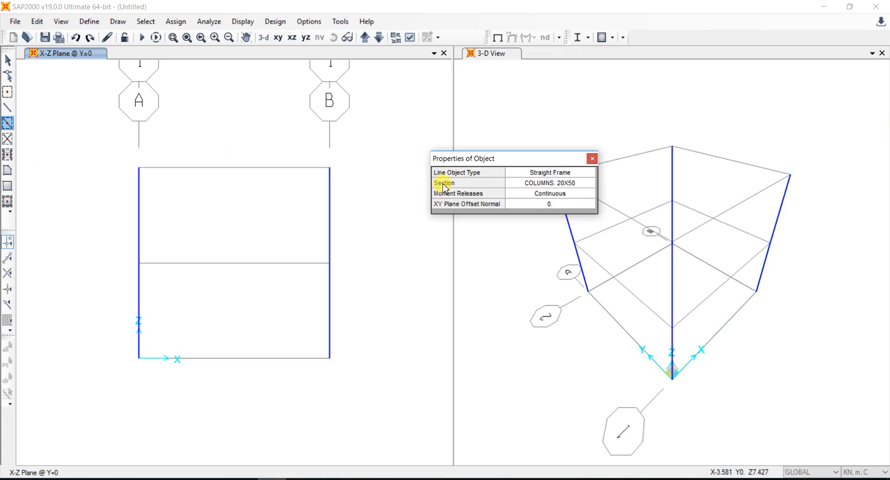
left_click(563, 184)
left_click(582, 186)
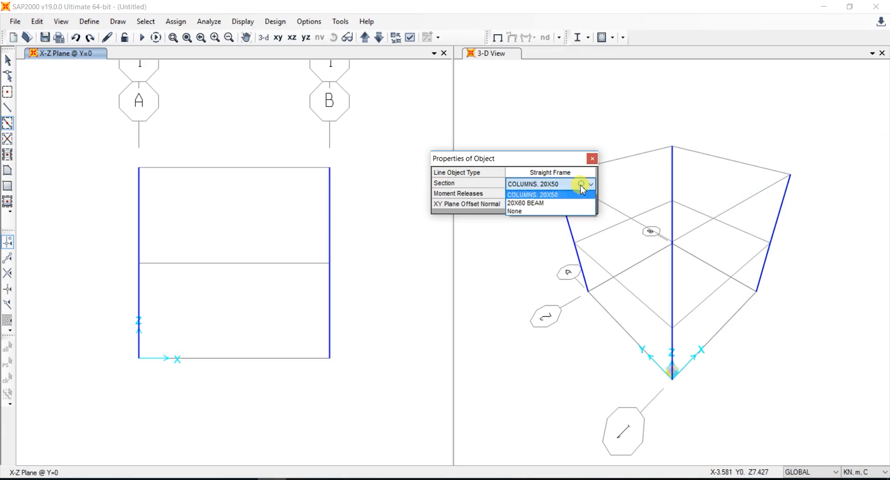
left_click(555, 203)
left_click(137, 263)
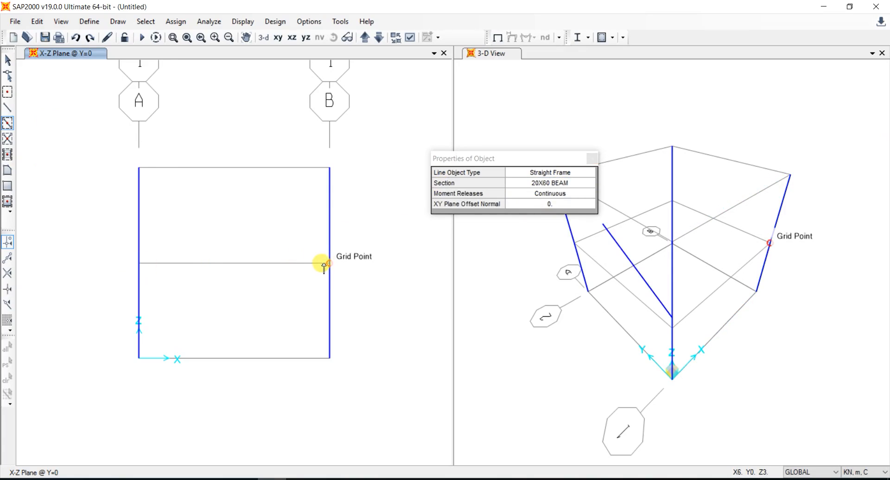
key("Escape")
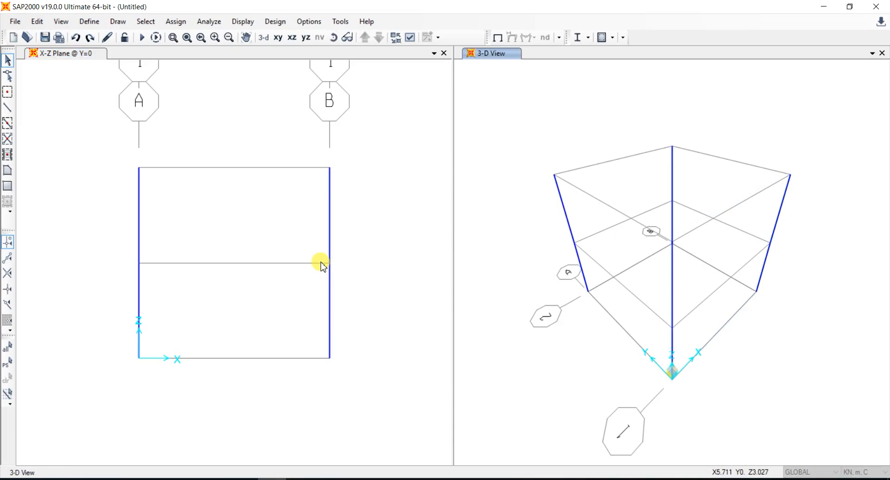
Step: Draw 20X60 BEAM frames between grid lines A and B at Z=3 and Z=6 in the X-Z plane at Y=0
left_click(7, 110)
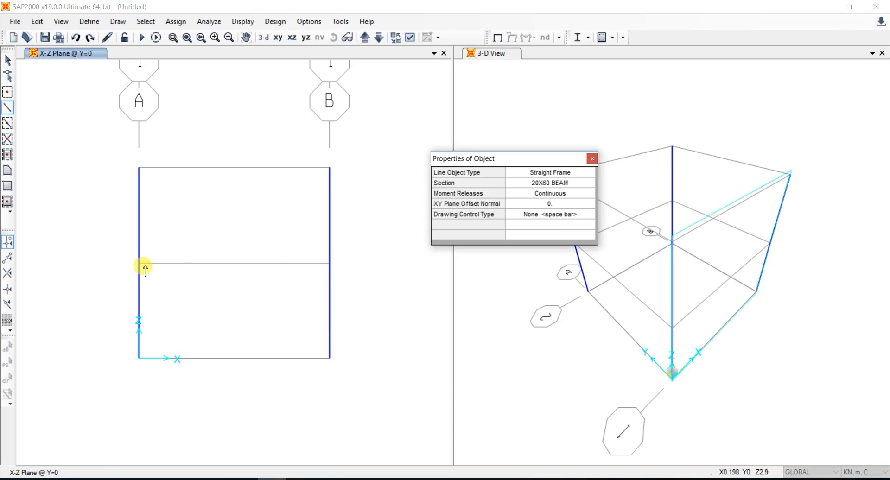
left_click(138, 263)
double_click(330, 264)
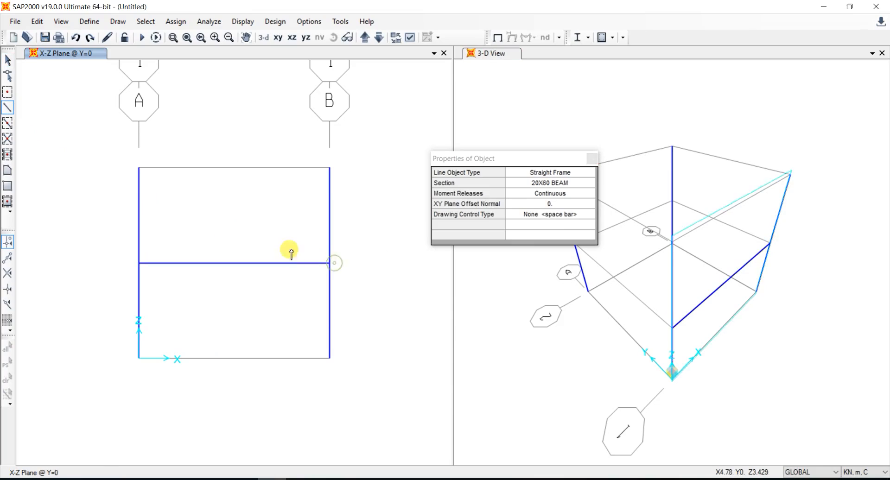
left_click(138, 167)
double_click(329, 168)
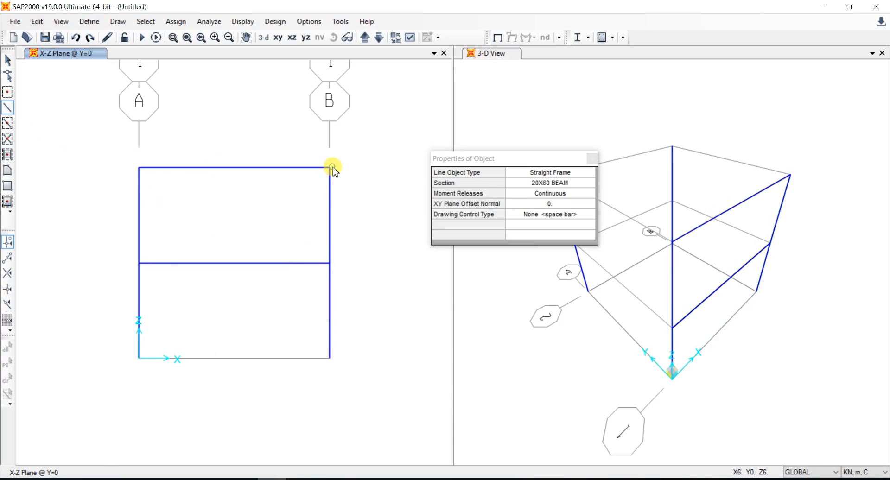
Step: Draw 20X60 BEAM frames between grid lines A and B at Z=3 and Z=6 in the X-Z plane at Y=6
left_click(380, 37)
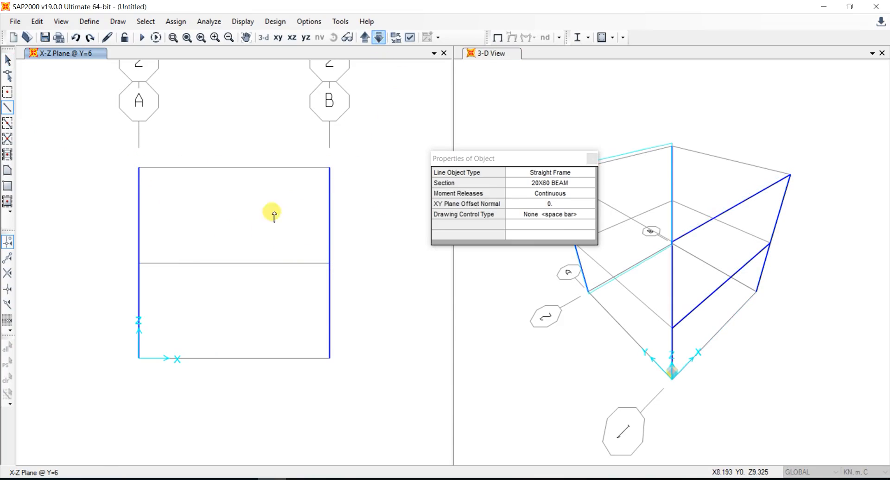
left_click(139, 264)
double_click(335, 265)
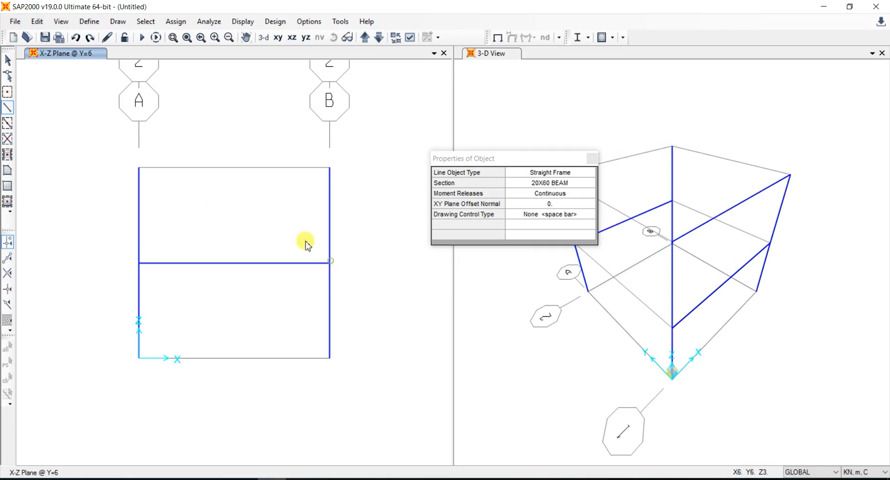
left_click(139, 167)
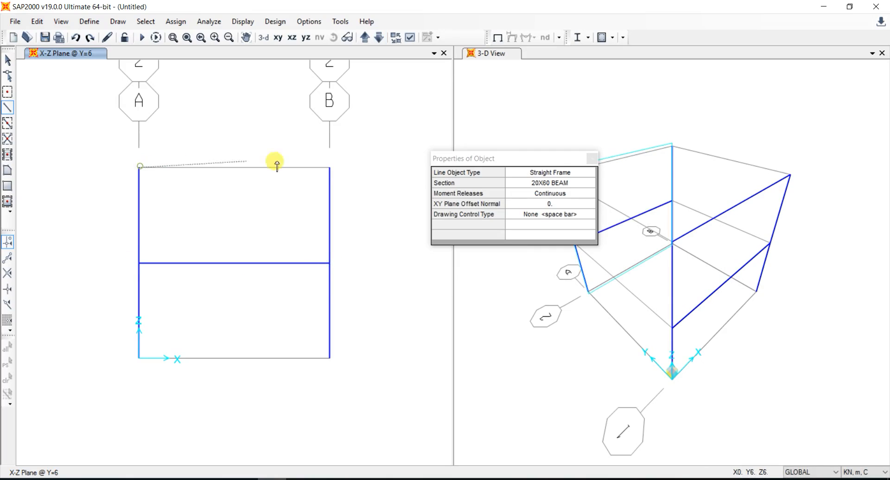
double_click(329, 168)
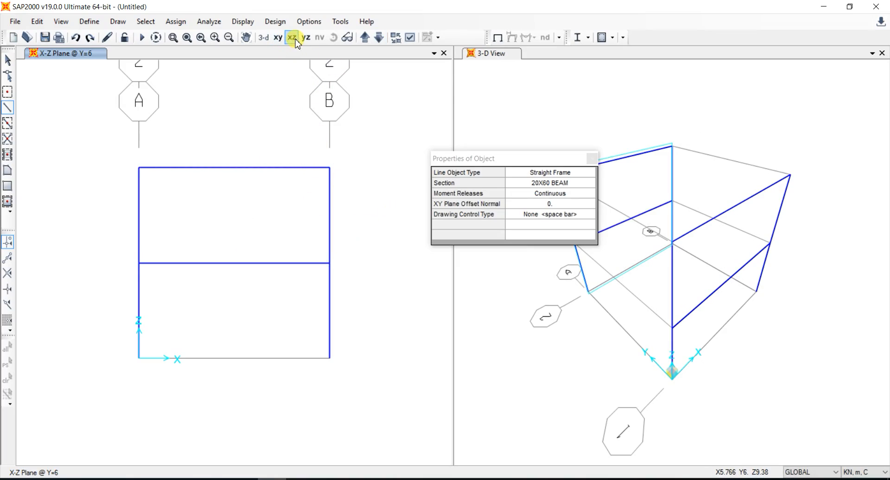
Step: Draw 20X60 BEAM frames between grid lines 1 and 2 at Z=3 and Z=6 in the Y-Z plane at X=6
left_click(278, 39)
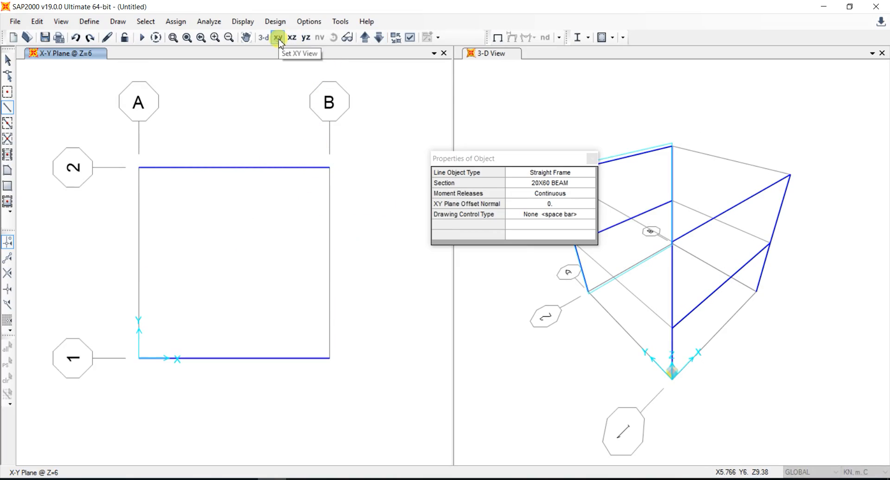
left_click(307, 38)
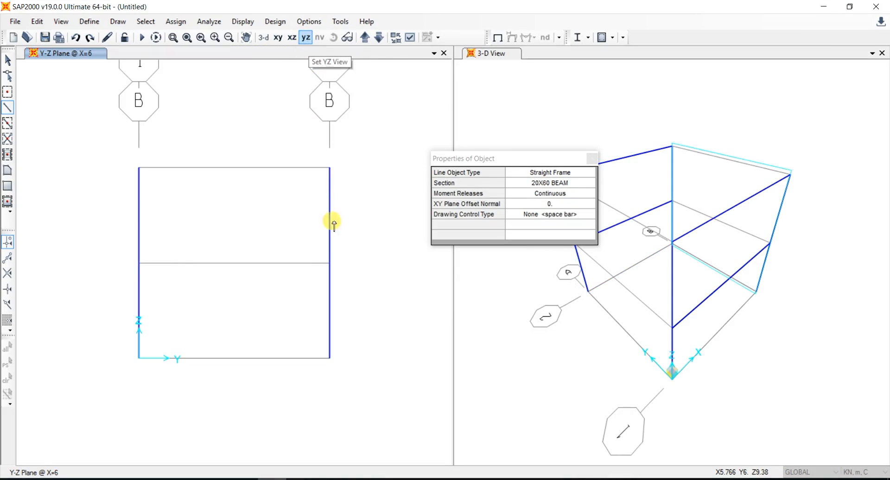
left_click(140, 264)
left_click(329, 263)
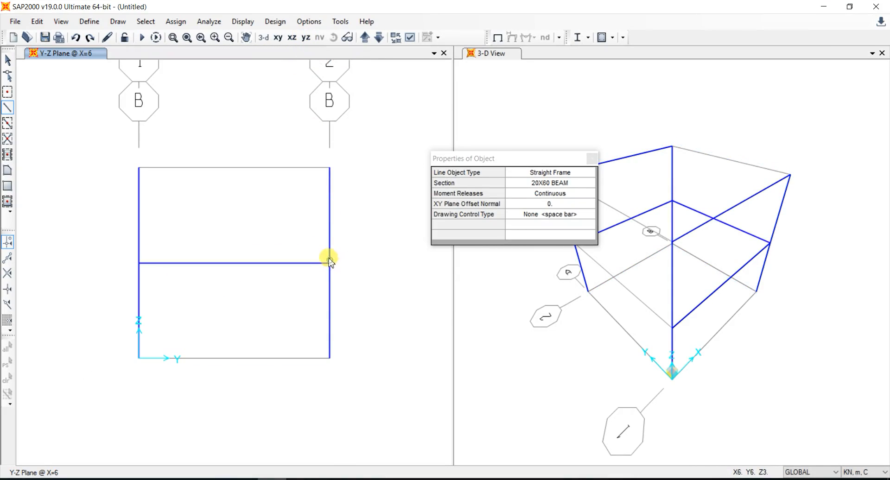
left_click(140, 167)
left_click(330, 166)
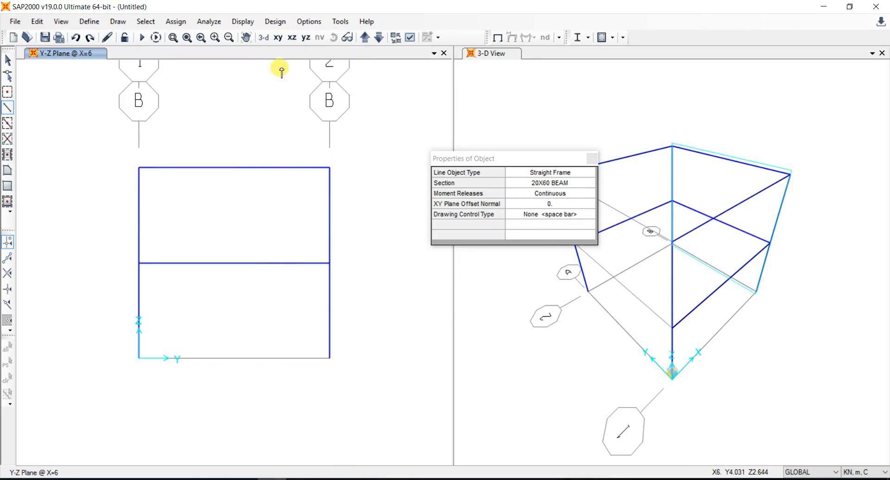
left_click(264, 38)
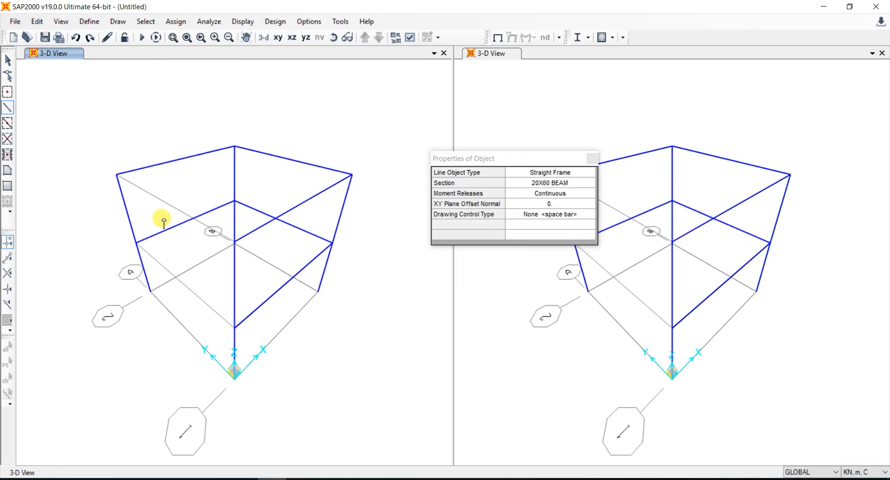
key("Escape")
Step: Draw 20X60 BEAM frames between grid lines 1 and 2 at Z=6 and Z=3 in the Y-Z plane at X=0
left_click(278, 38)
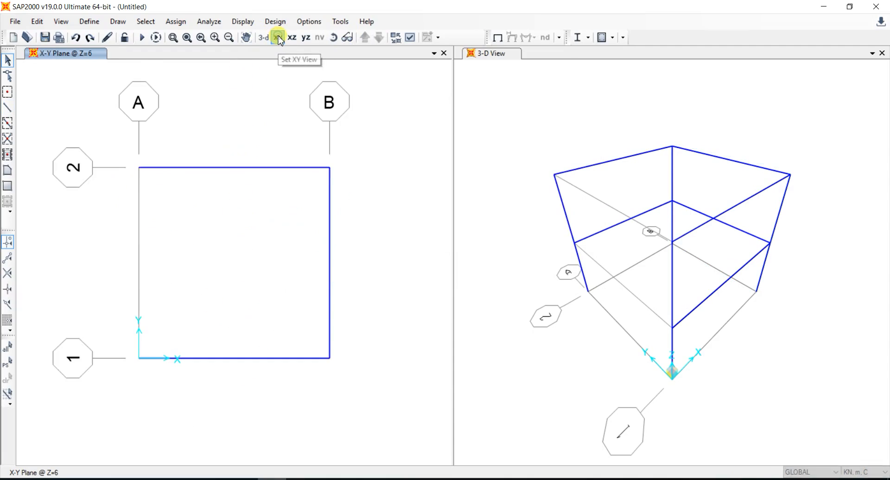
left_click(293, 37)
left_click(307, 37)
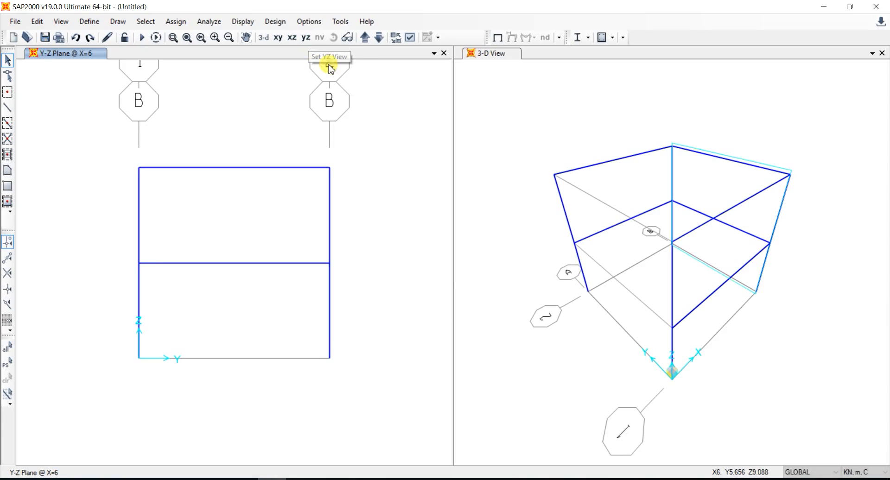
left_click(378, 37)
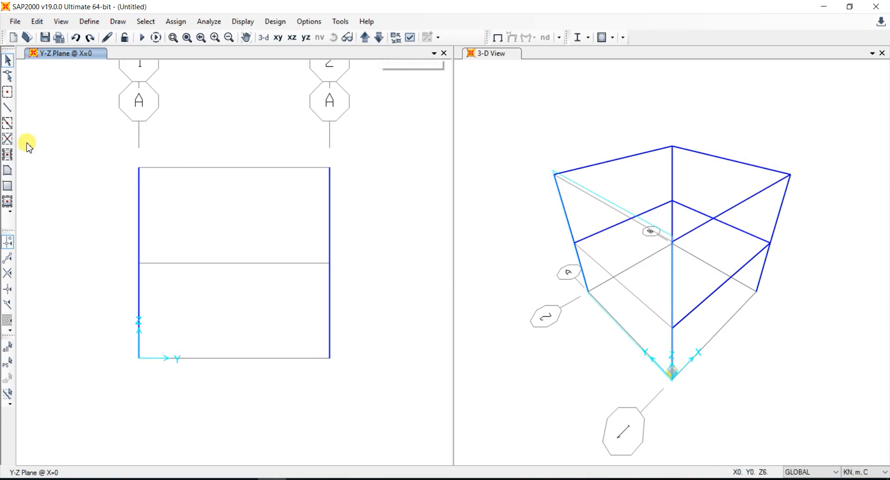
left_click(8, 107)
left_click(139, 165)
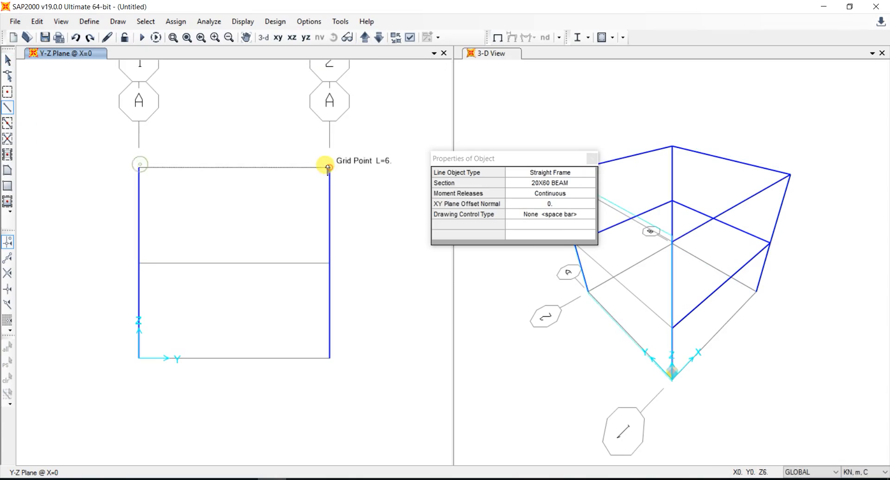
double_click(328, 168)
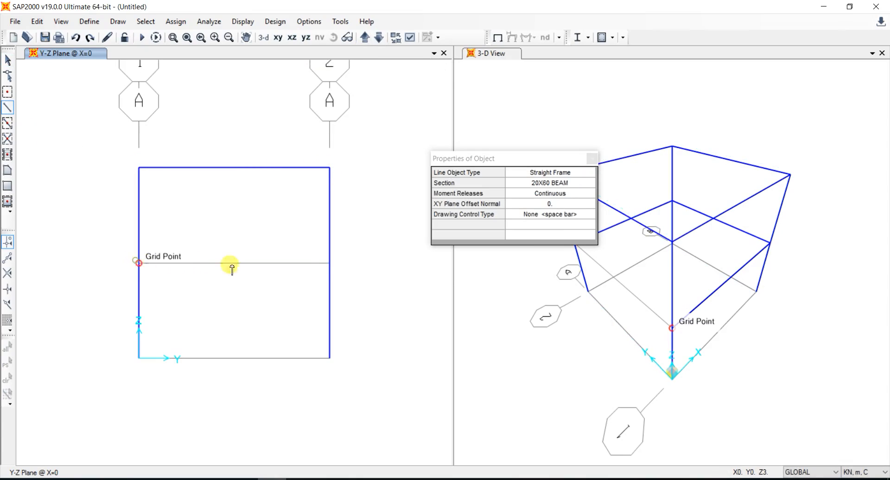
double_click(327, 263)
key("Escape")
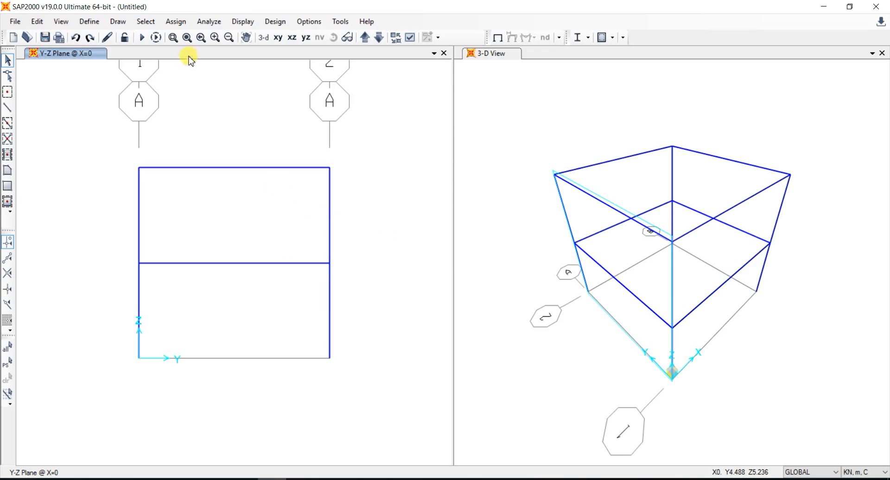
Step: Add a shell area section named 15 CM with membrane and bending thicknesses of 0.15 m
left_click(91, 22)
mouse_move(116, 60)
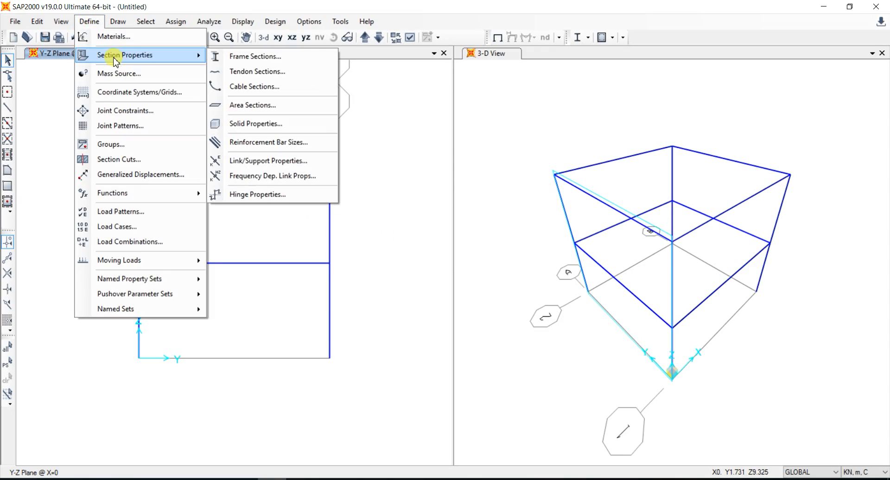
left_click(273, 105)
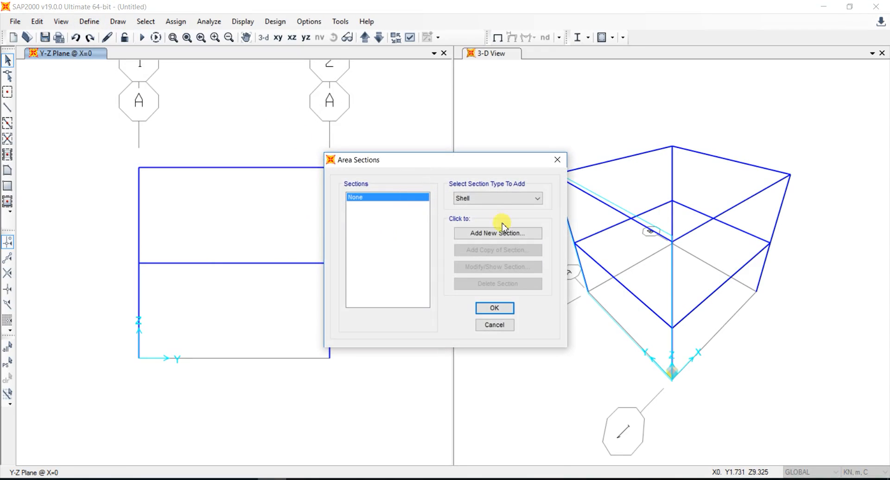
left_click(511, 234)
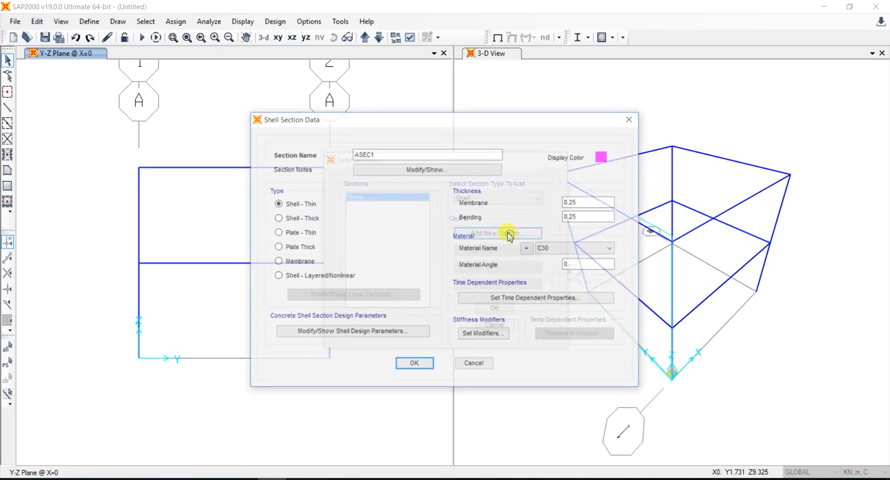
left_click_drag(327, 138, 263, 141)
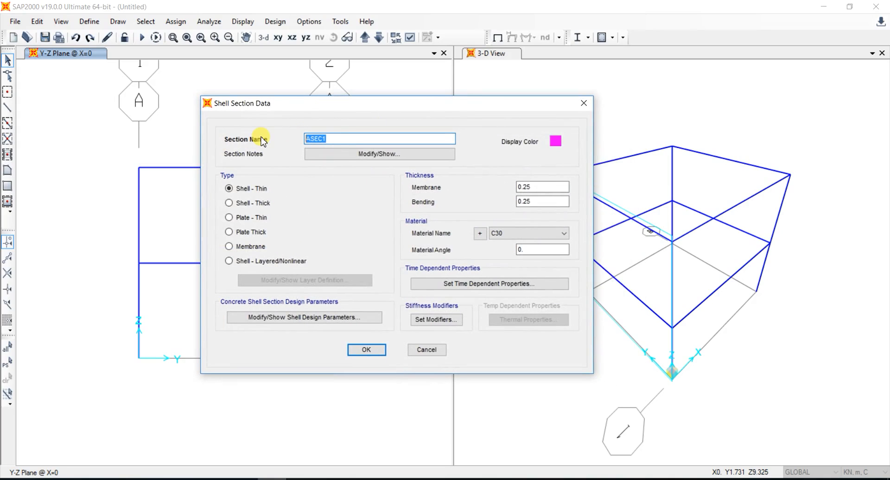
type("15 CM")
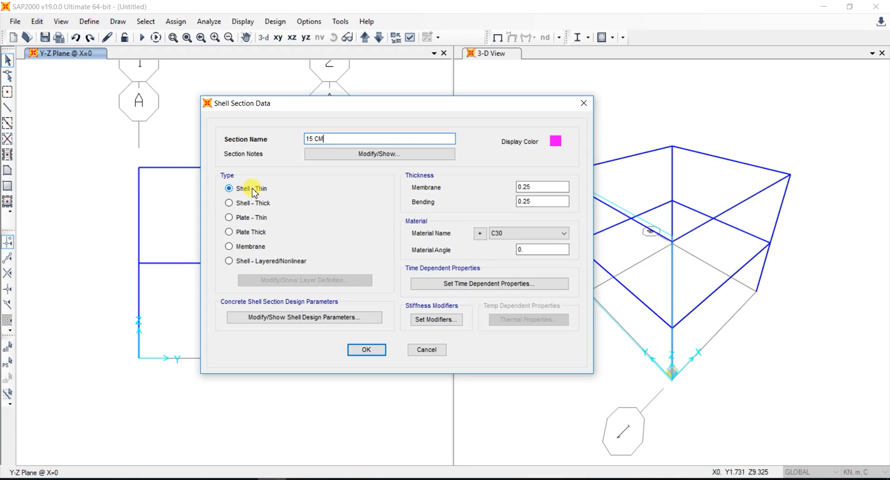
left_click(537, 187)
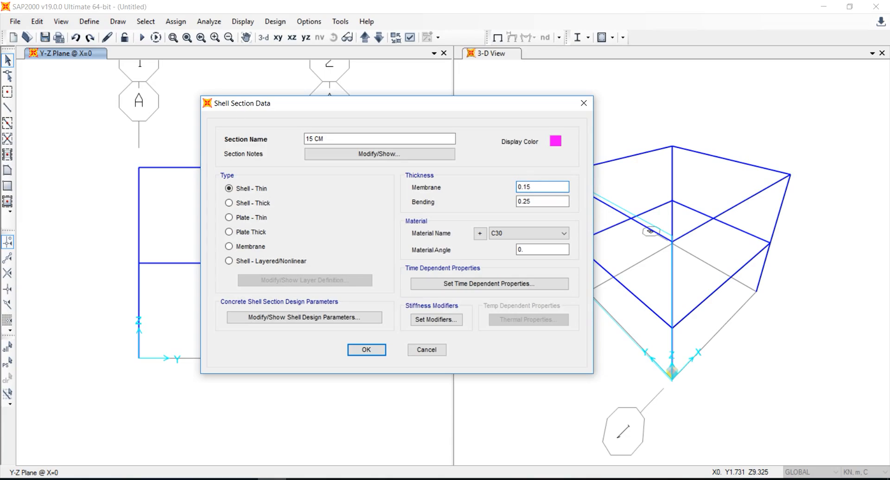
left_click(536, 202)
Step: Set the shell section's design rebar material to A615Gr60 and keep the Default rebar layout
left_click(359, 322)
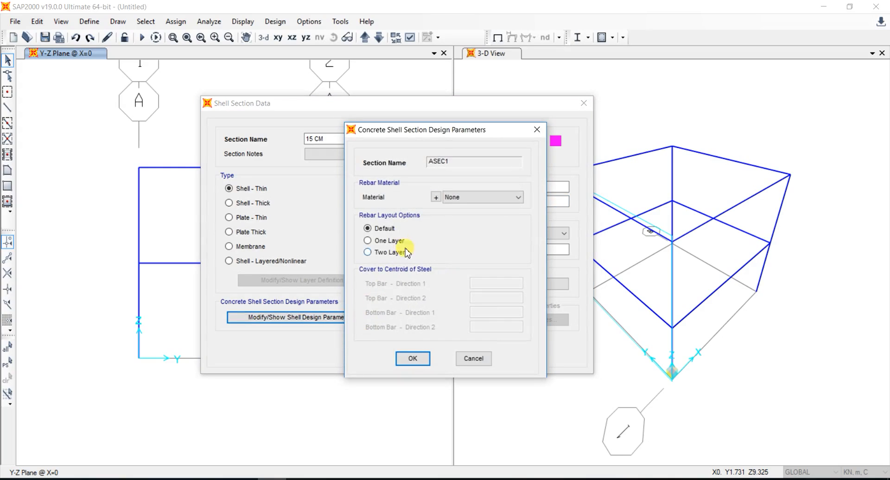
left_click(487, 198)
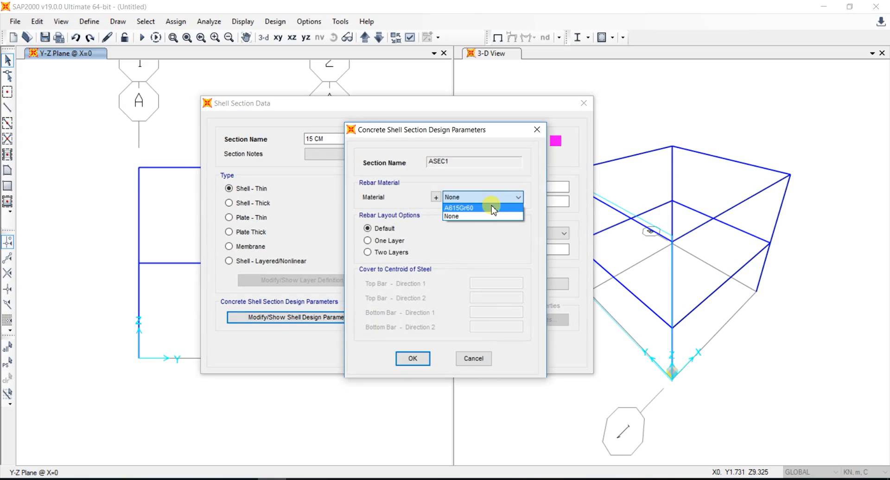
left_click(493, 208)
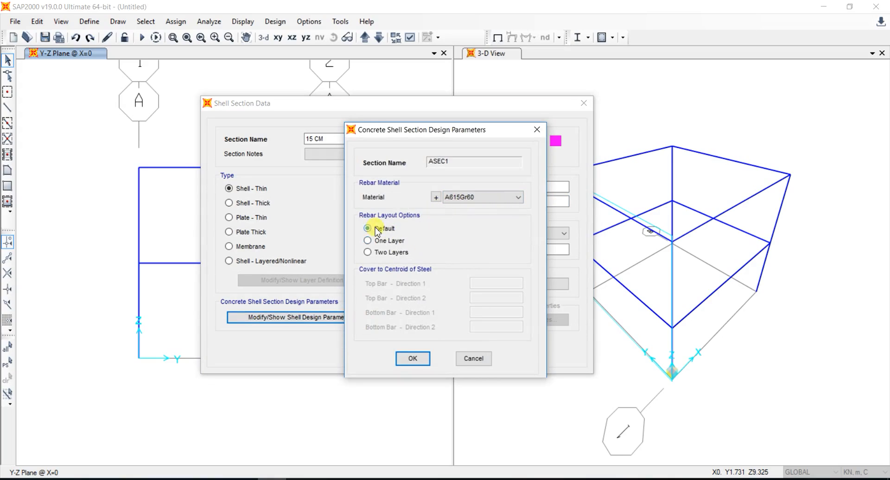
left_click(404, 253)
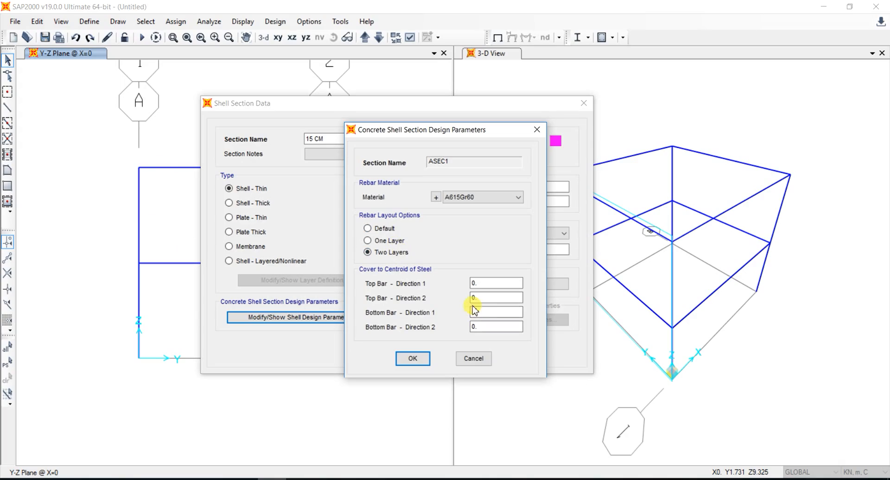
left_click(388, 229)
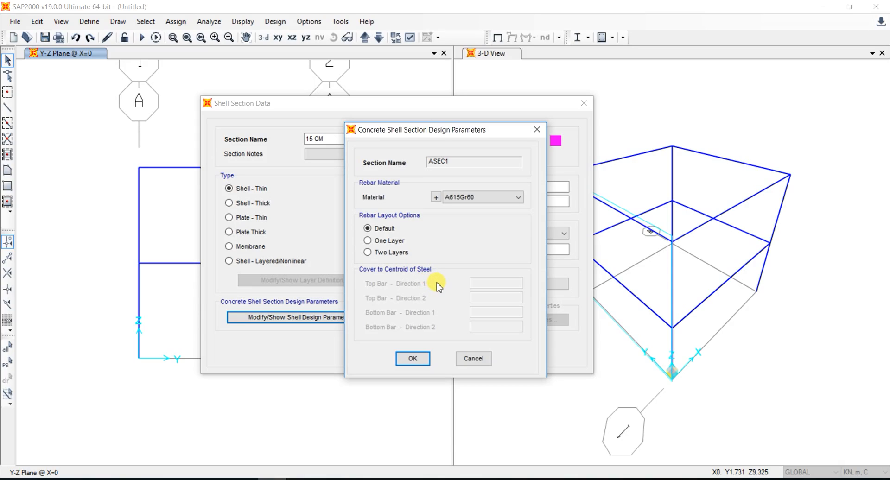
left_click(412, 359)
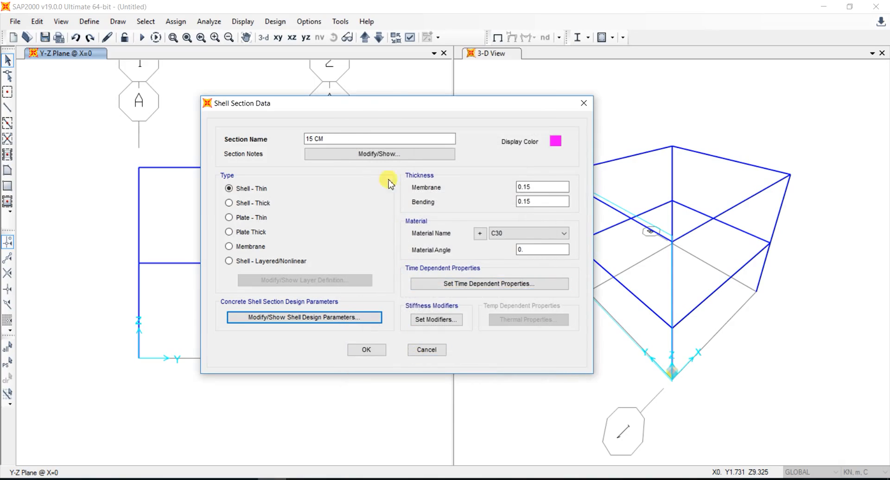
left_click_drag(375, 109, 382, 91)
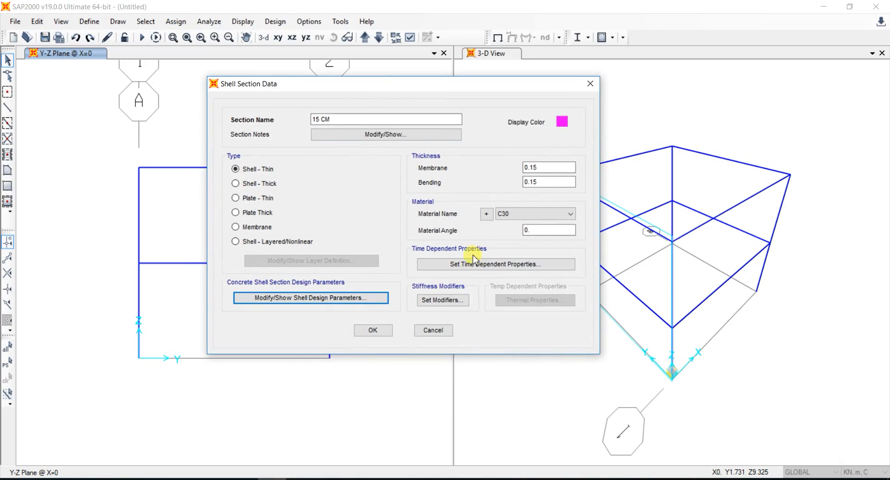
Step: Set the 15 CM shell section's material to SLAB and accept the area section definitions
left_click(551, 218)
left_click(532, 244)
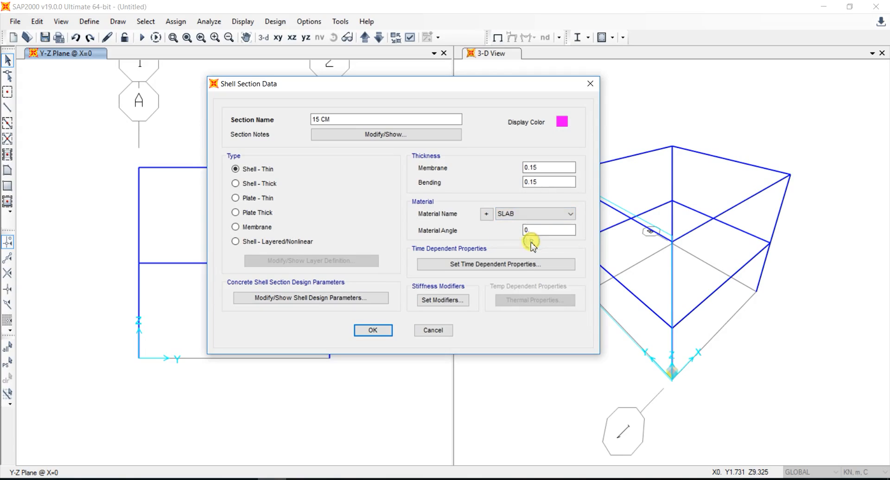
left_click(372, 330)
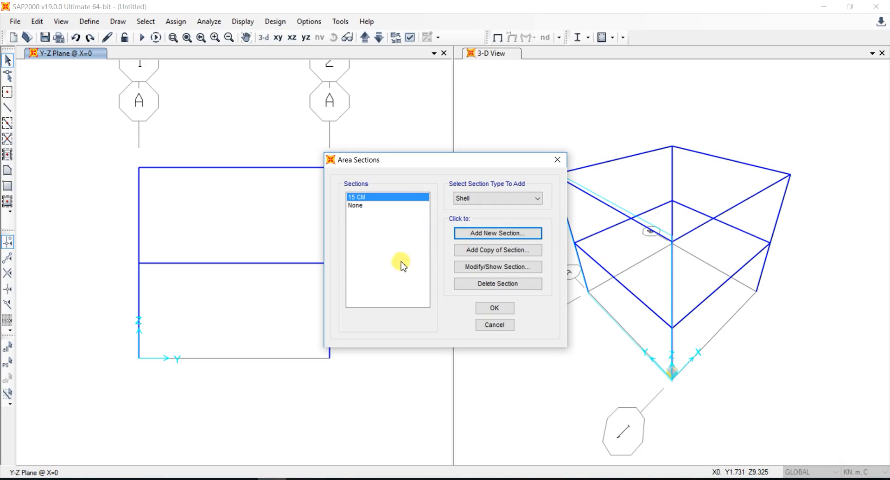
left_click(503, 309)
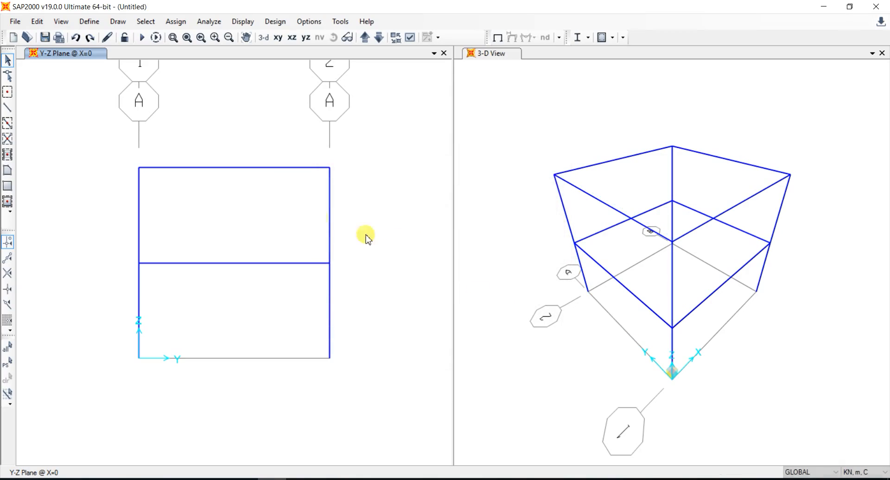
Step: Close the 3-D View window and show the X-Y plane at Z=3 in the remaining window
left_click(535, 133)
left_click(883, 53)
left_click(348, 147)
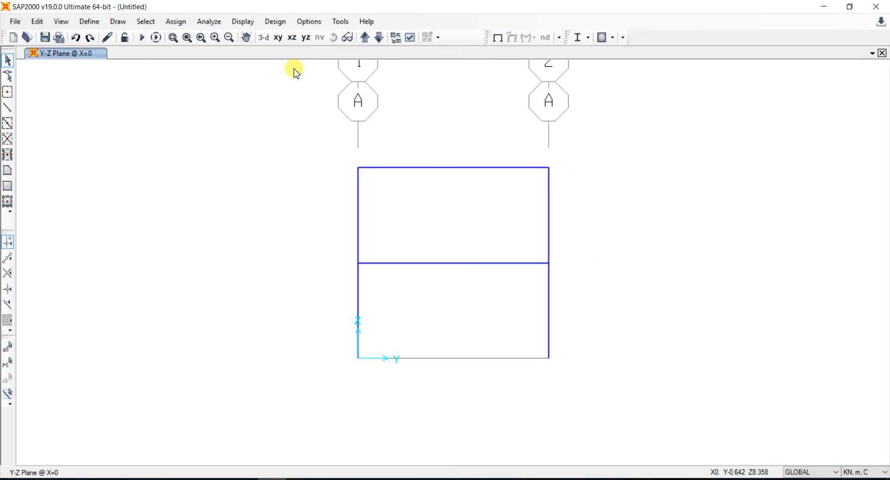
left_click(292, 38)
left_click(278, 37)
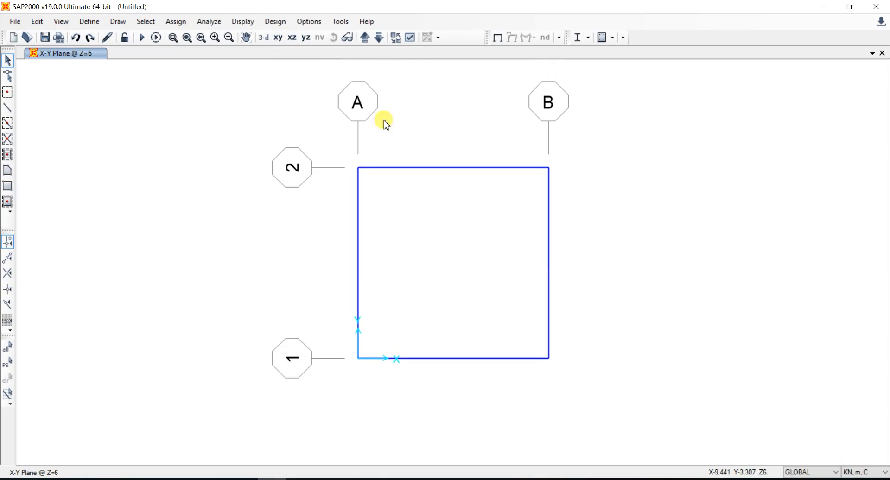
left_click(379, 37)
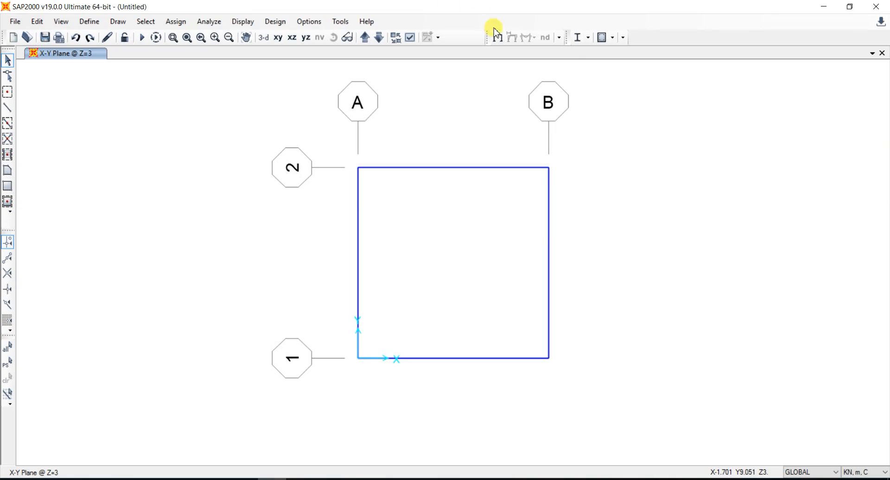
Step: Turn on Fill Objects in the display options for the X-Y plane view
left_click(410, 37)
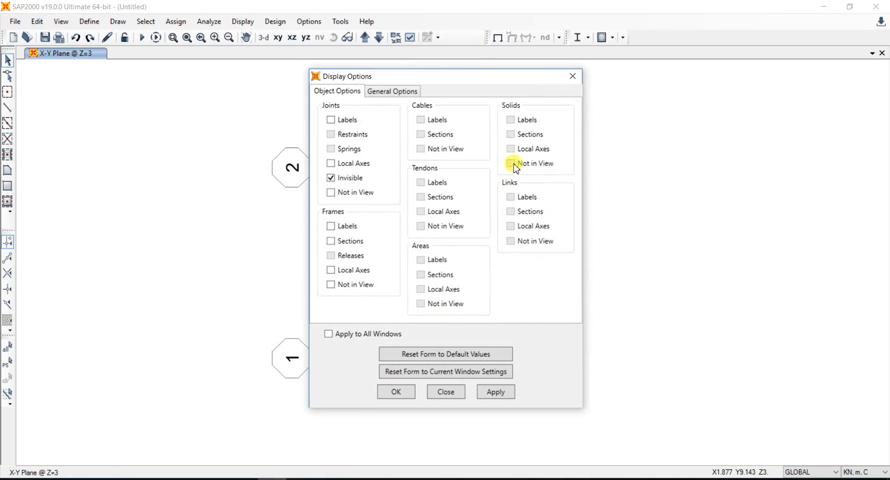
left_click(389, 92)
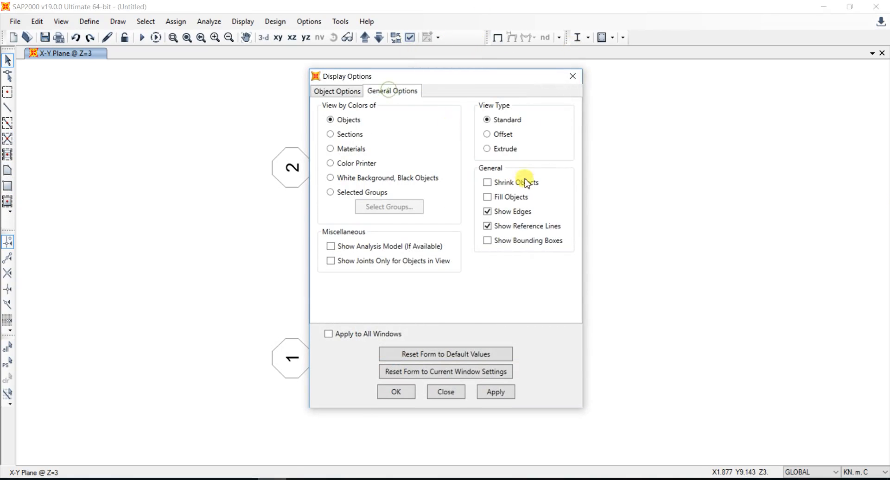
left_click(506, 197)
left_click(492, 393)
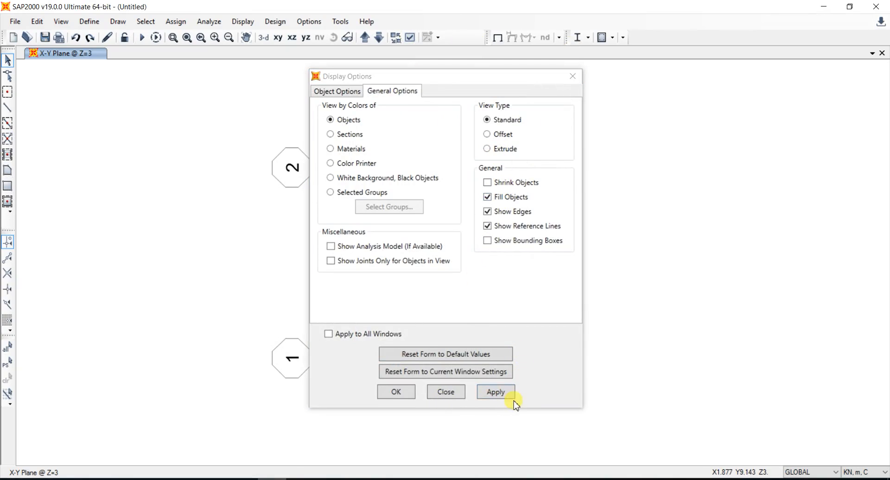
left_click(397, 391)
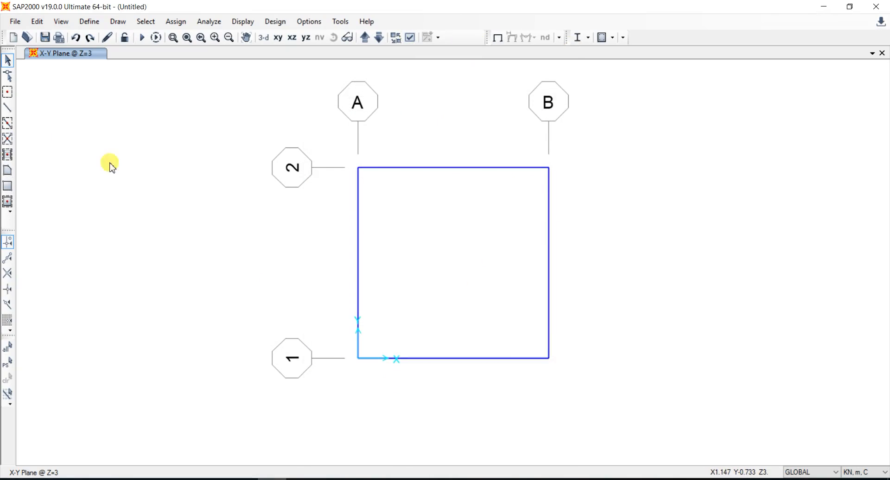
Step: Quick-draw a 15 CM slab area in the bay between grids A-B and 1-2 at Z=3
left_click(7, 201)
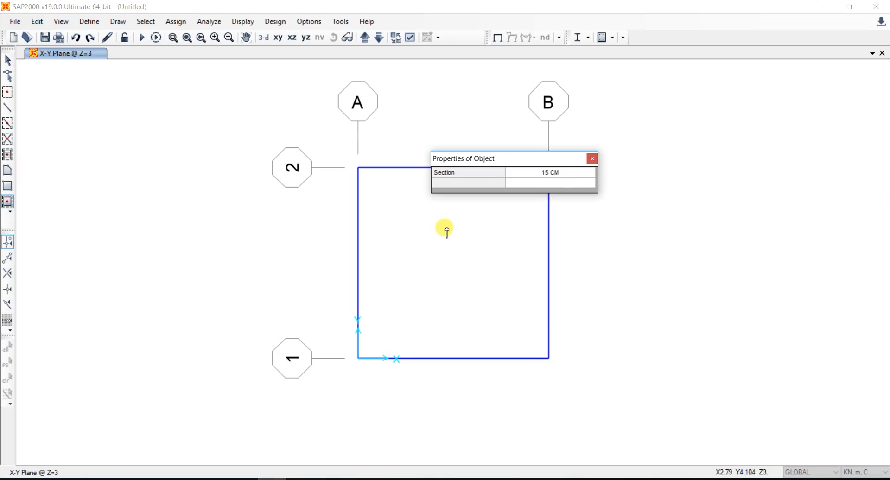
left_click(566, 173)
left_click(566, 174)
left_click(567, 174)
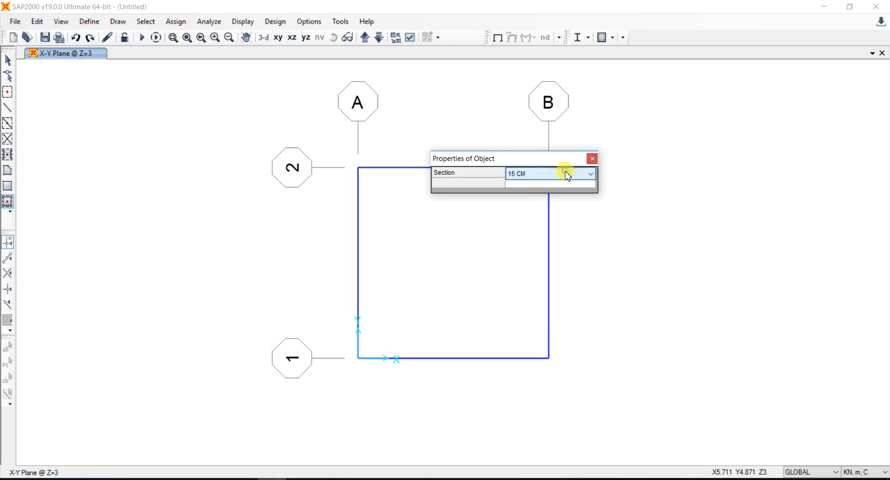
left_click(455, 264)
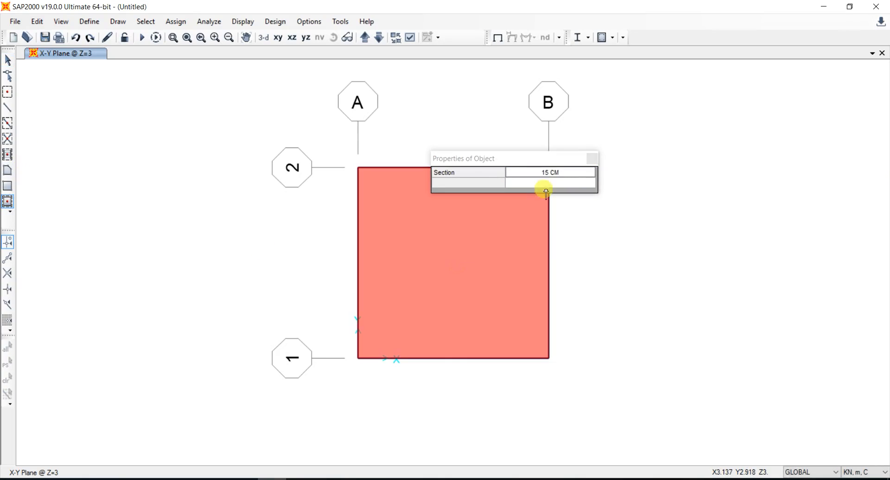
left_click(593, 158)
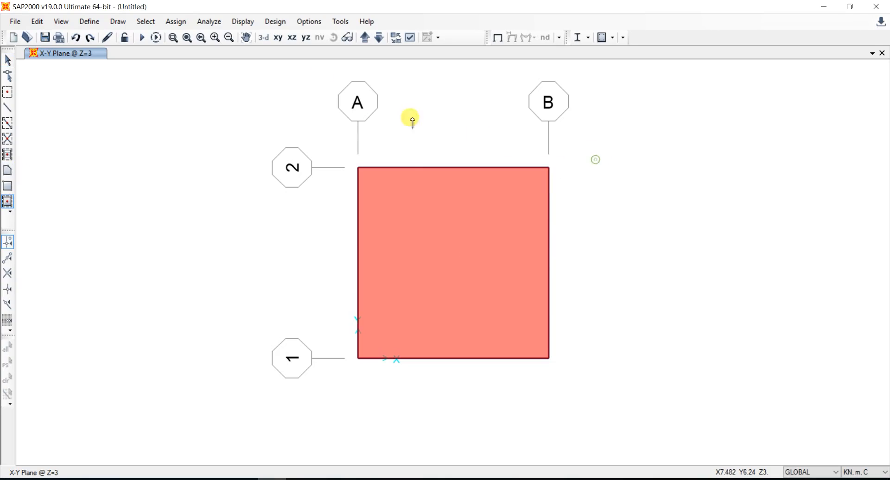
Step: Quick-draw a 15 CM slab area in the bay between grids A-B and 1-2 at Z=6
left_click(365, 38)
left_click(8, 204)
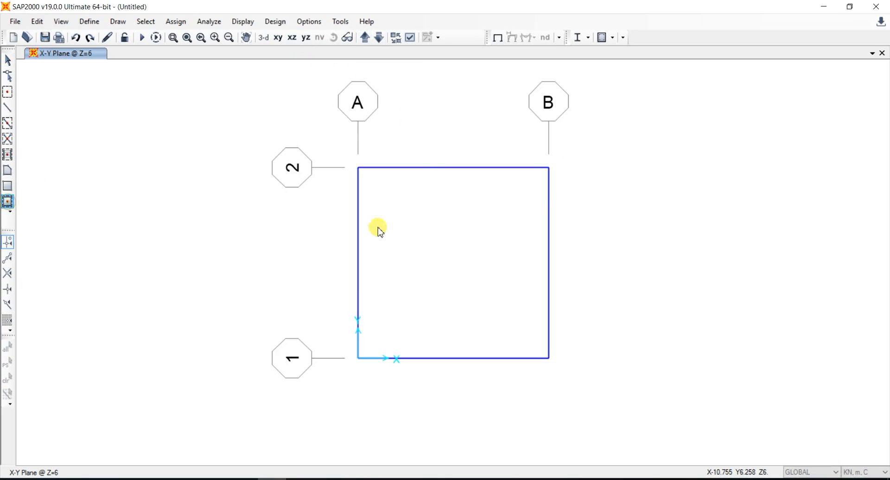
left_click(446, 238)
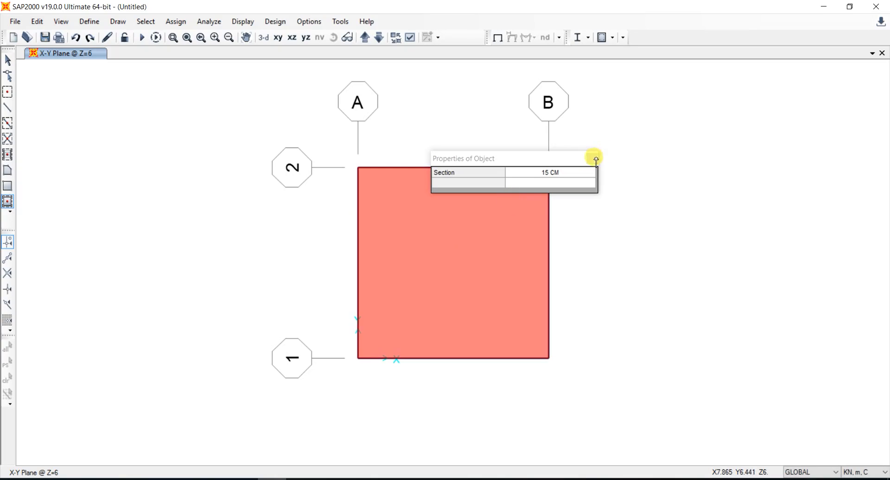
left_click(594, 156)
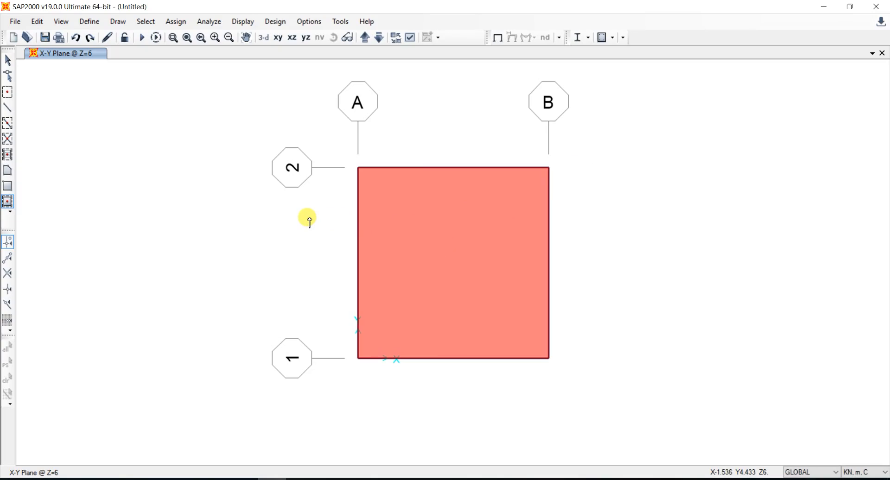
key("Escape")
middle_click_drag(327, 218, 244, 213)
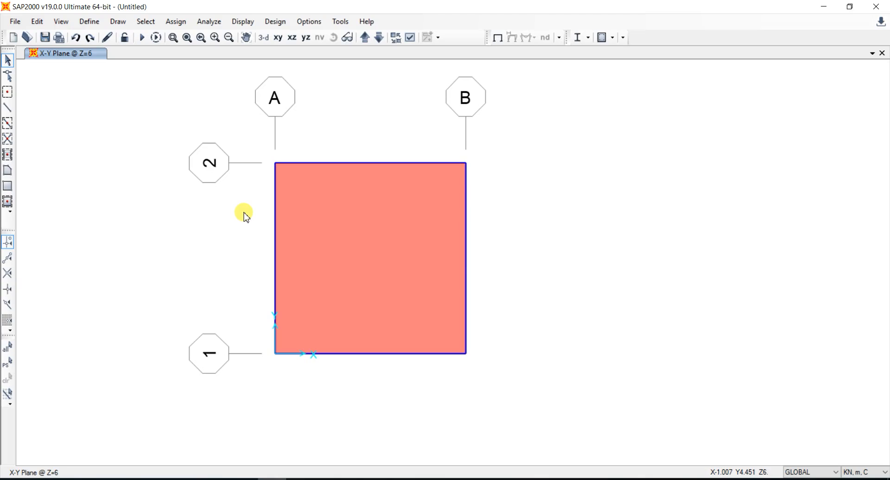
left_click(263, 37)
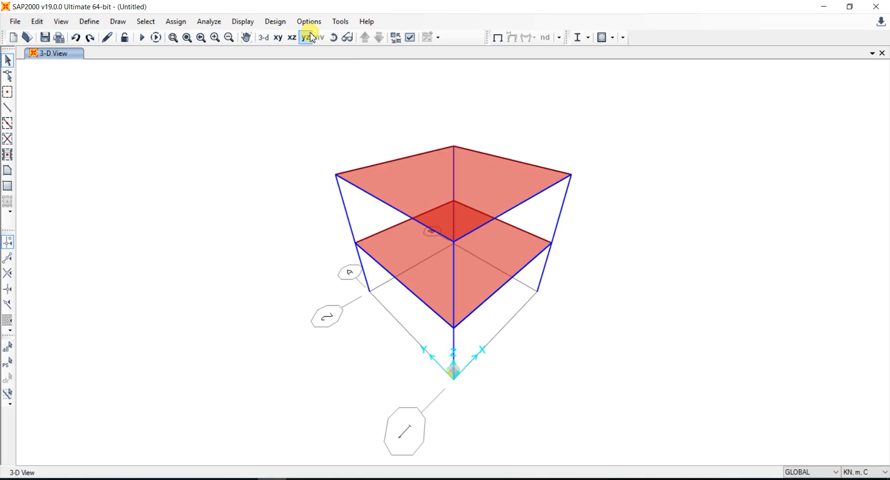
Step: Assign fixed restraints, with all translations and rotations restrained, to the four base joints in the X-Y plane at Z=0
left_click(291, 39)
left_click(278, 38)
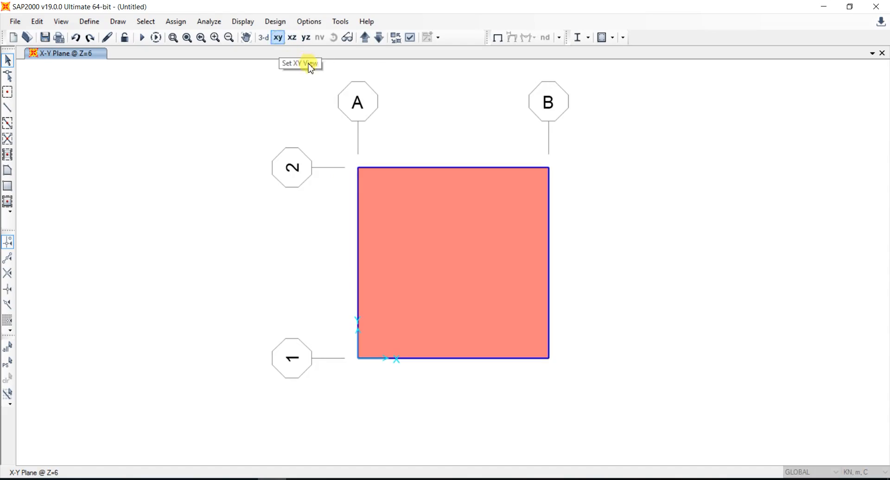
left_click(379, 38)
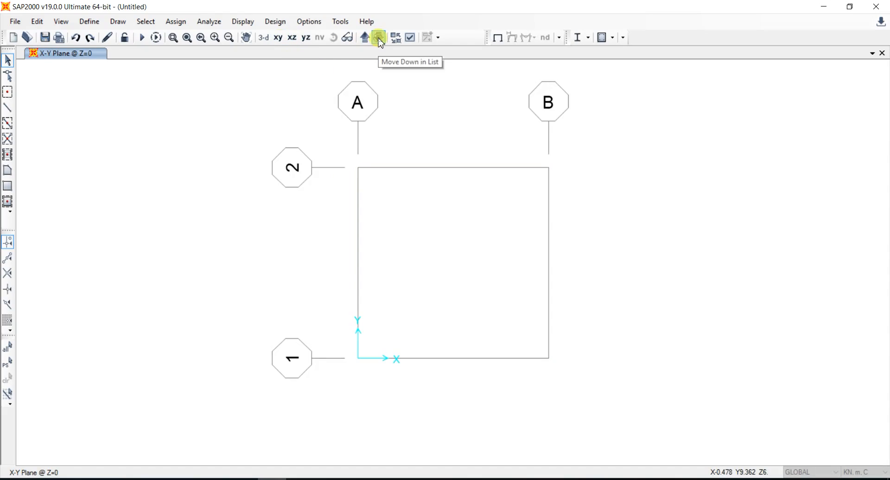
left_click_drag(642, 153, 340, 358)
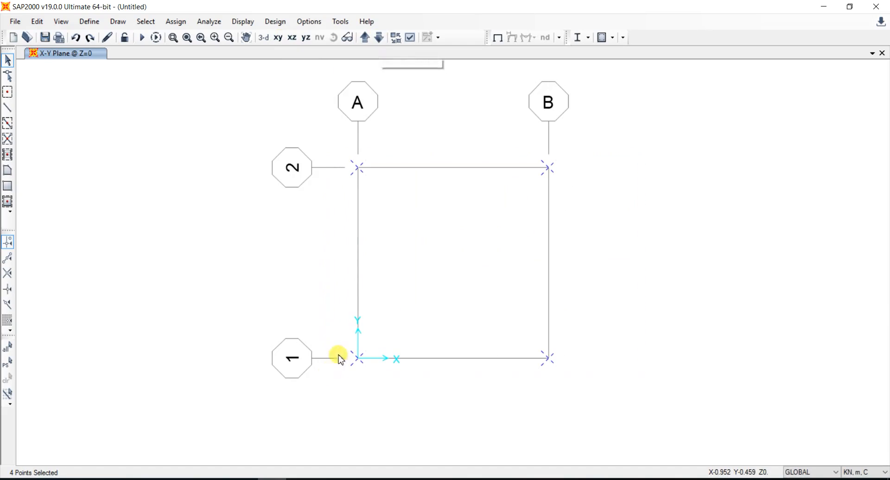
left_click(176, 21)
mouse_move(197, 36)
left_click(374, 37)
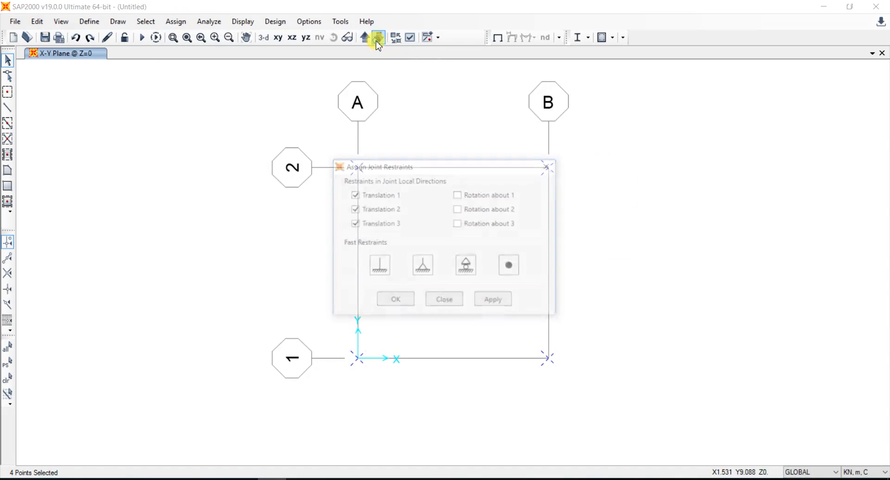
left_click(379, 267)
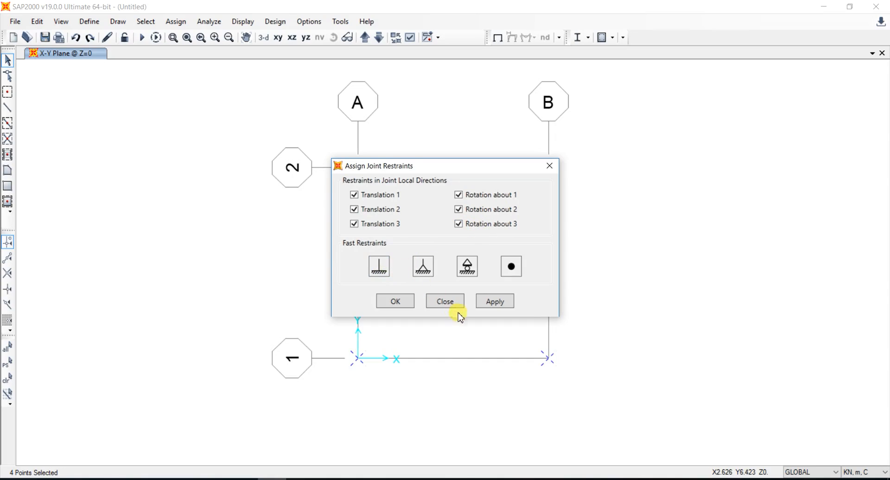
left_click(495, 302)
left_click(398, 299)
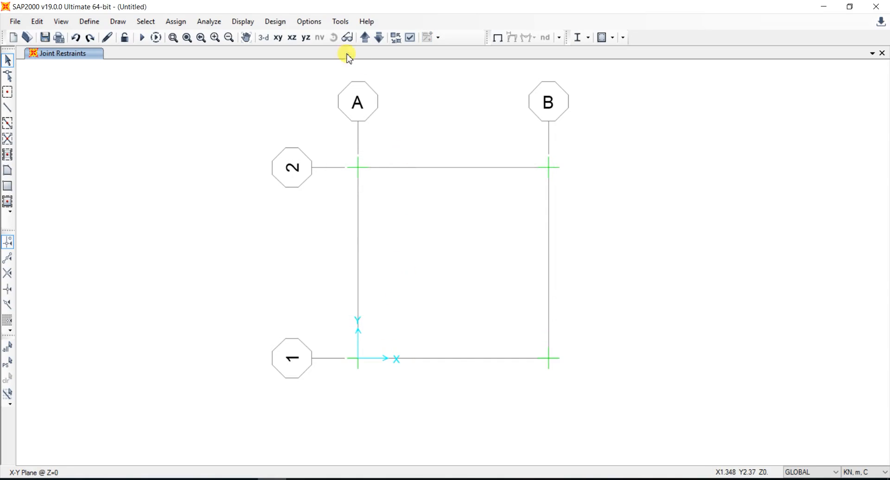
Step: Assign a two-way uniform-to-frame DEAD load of 3.6 kN/m² in the gravity direction to both slabs in the 3-D view
left_click(264, 38)
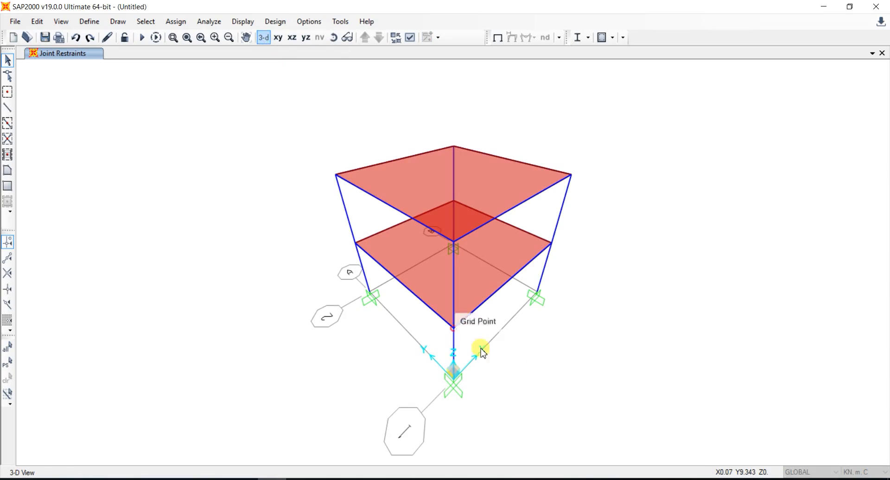
middle_click_drag(268, 170, 205, 173)
left_click(368, 243)
left_click(378, 190)
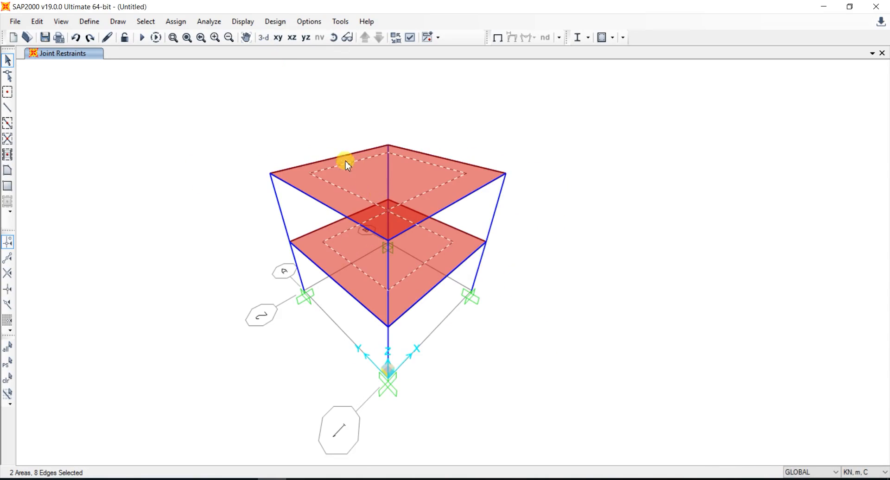
left_click(129, 36)
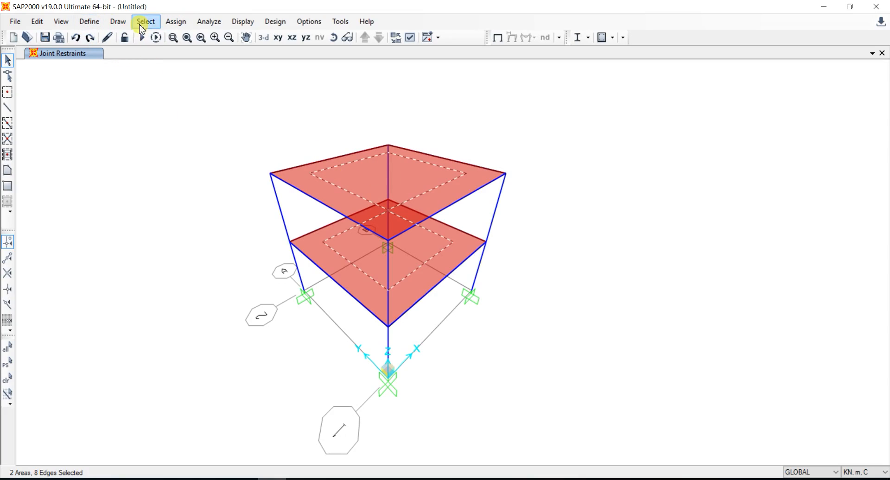
left_click(179, 26)
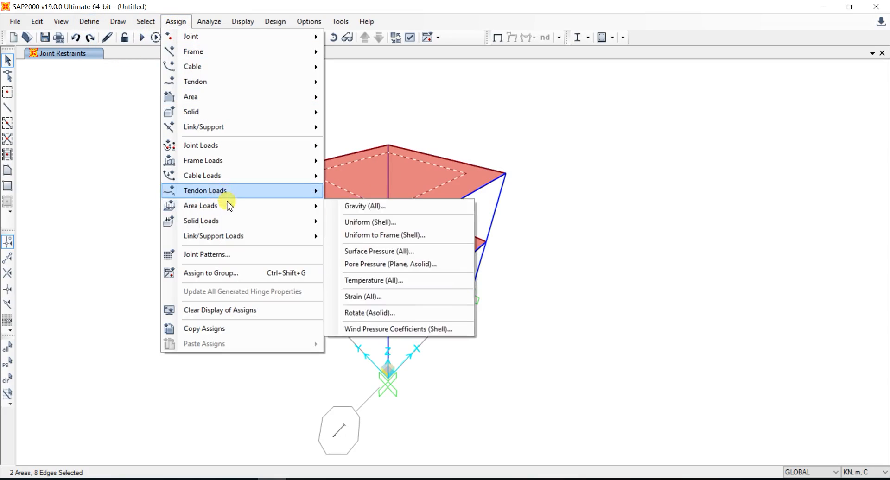
mouse_move(234, 210)
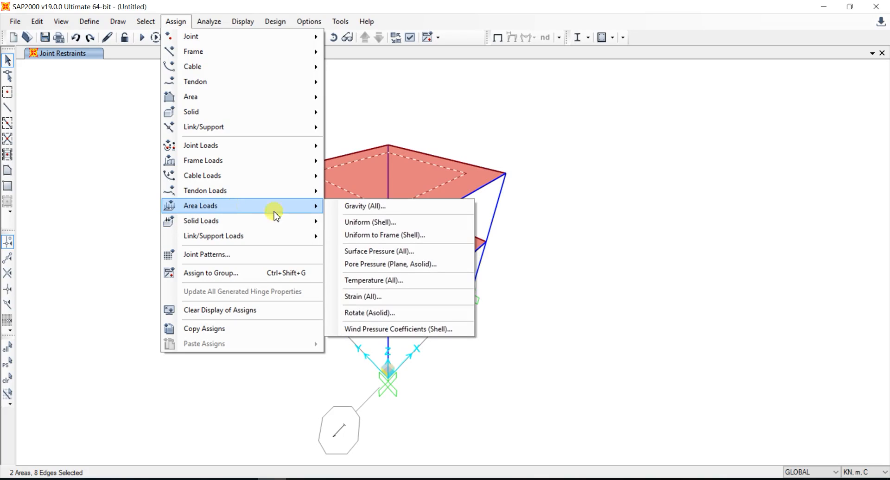
left_click(393, 238)
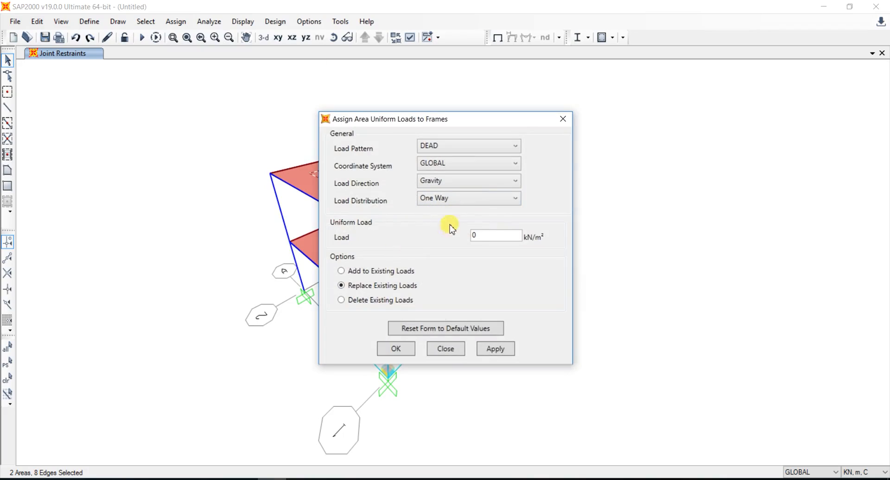
left_click(464, 199)
left_click(456, 225)
double_click(483, 235)
left_click(494, 349)
left_click(396, 349)
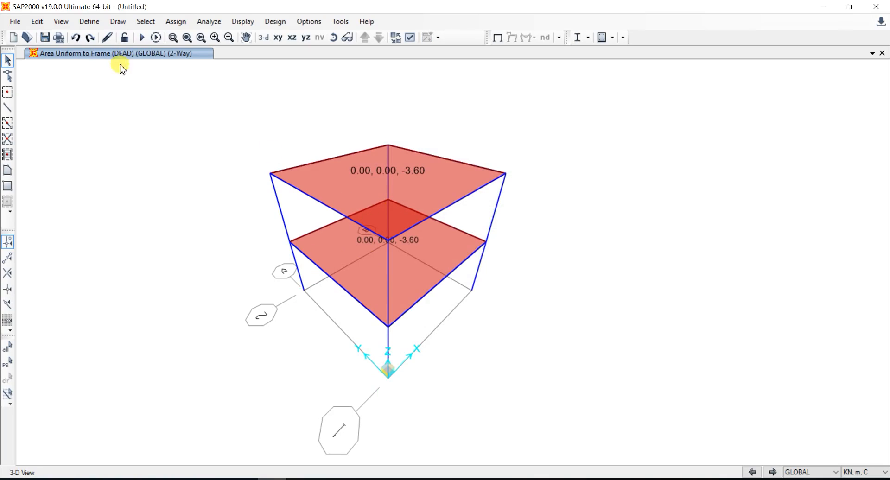
Step: Add a load pattern named LIVE of type Live to the load patterns
left_click(89, 22)
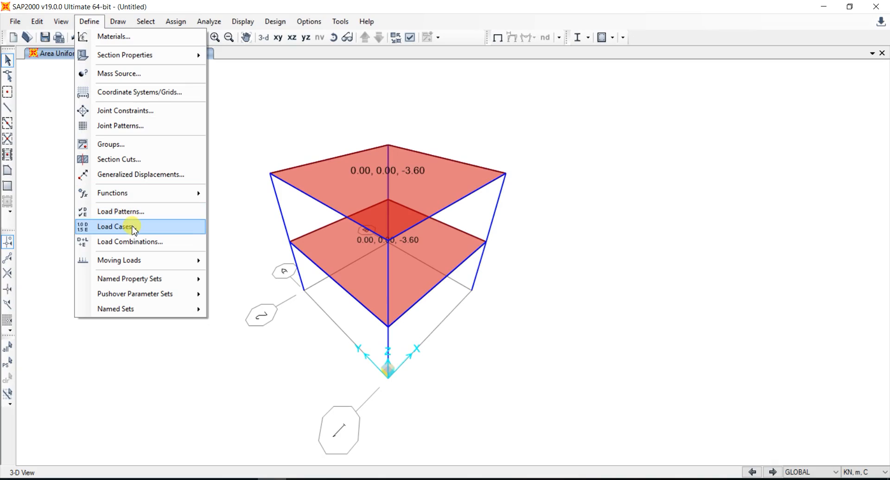
left_click(134, 212)
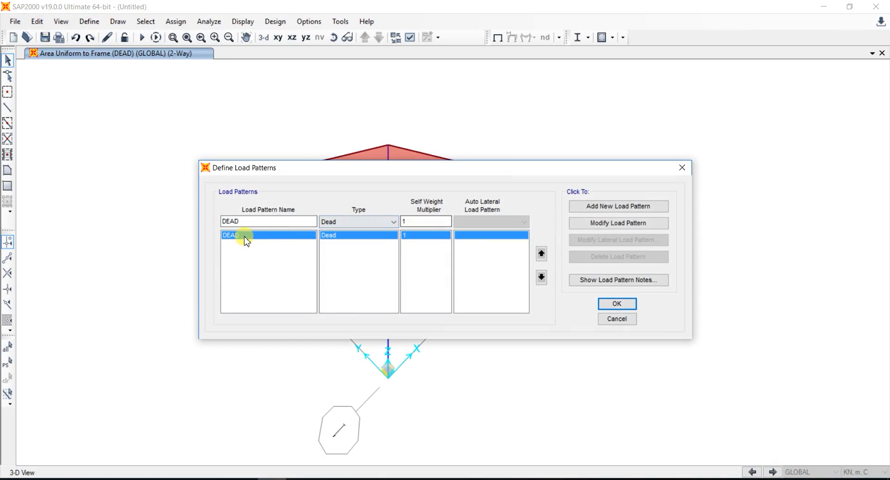
left_click(292, 221)
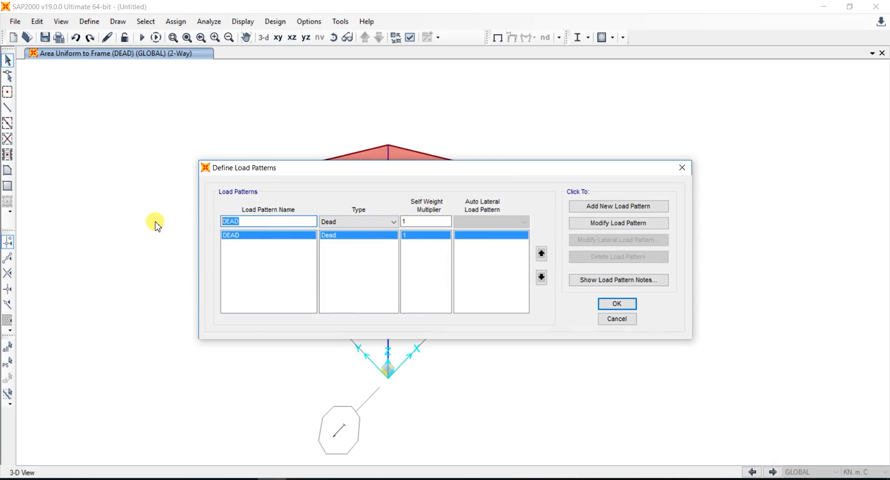
type("LIVE")
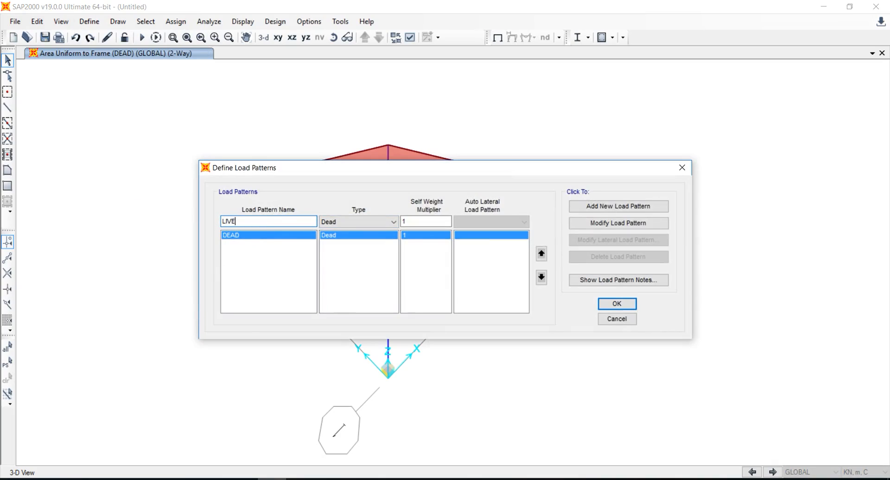
left_click(393, 222)
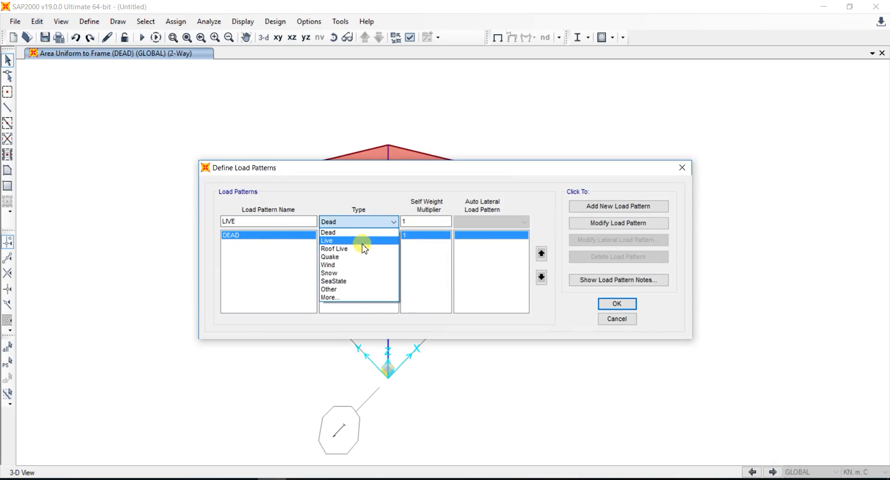
left_click(362, 242)
left_click(600, 205)
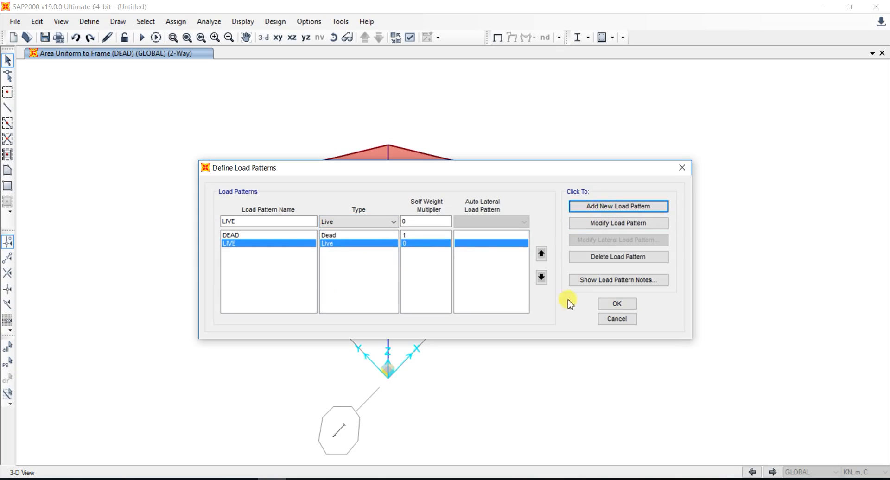
left_click(612, 304)
Step: Assign a two-way uniform-to-frame LIVE load of 2 kN/m² in the gravity direction to both slabs, replacing existing loads
left_click(349, 252)
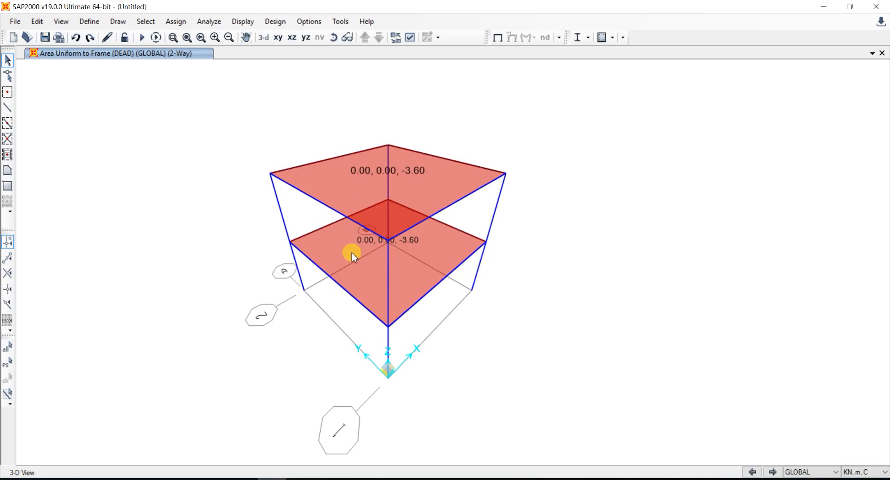
left_click(375, 185)
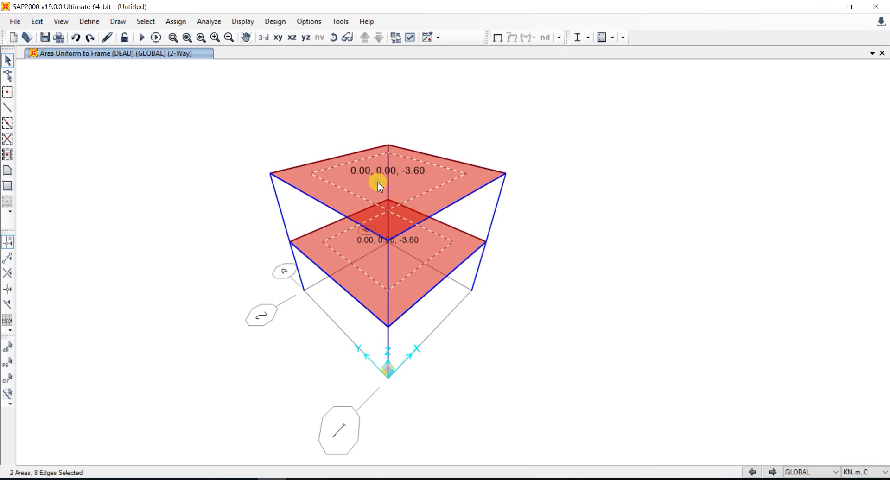
left_click(90, 22)
left_click(90, 21)
left_click(176, 21)
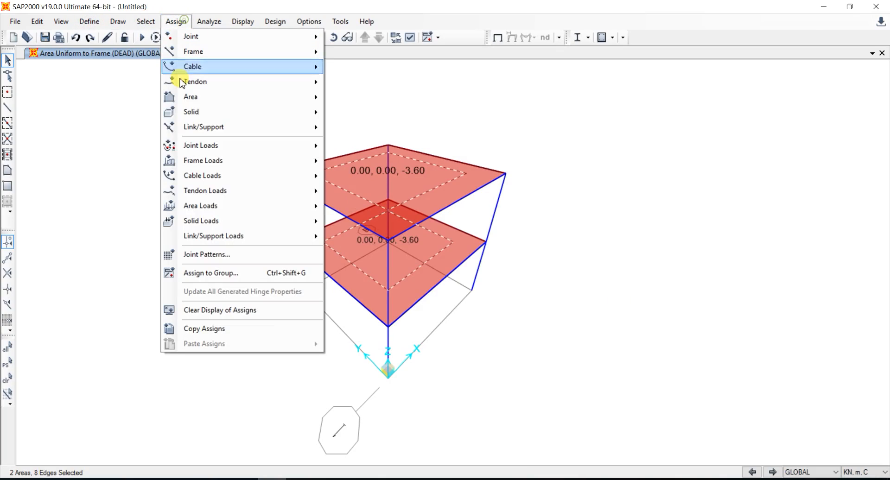
mouse_move(312, 207)
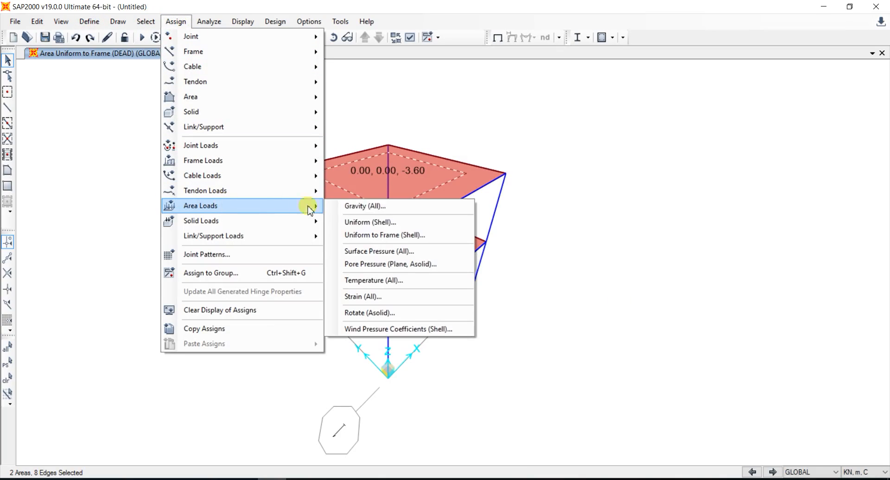
left_click(392, 236)
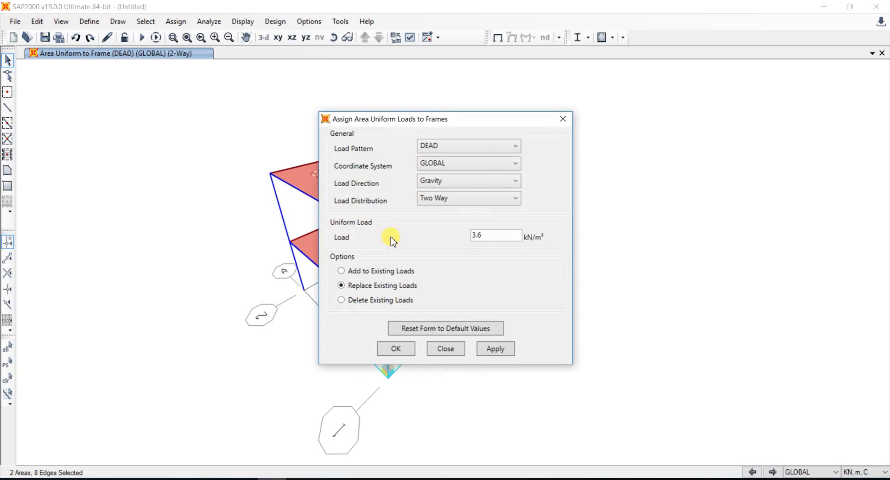
left_click(467, 147)
left_click(463, 171)
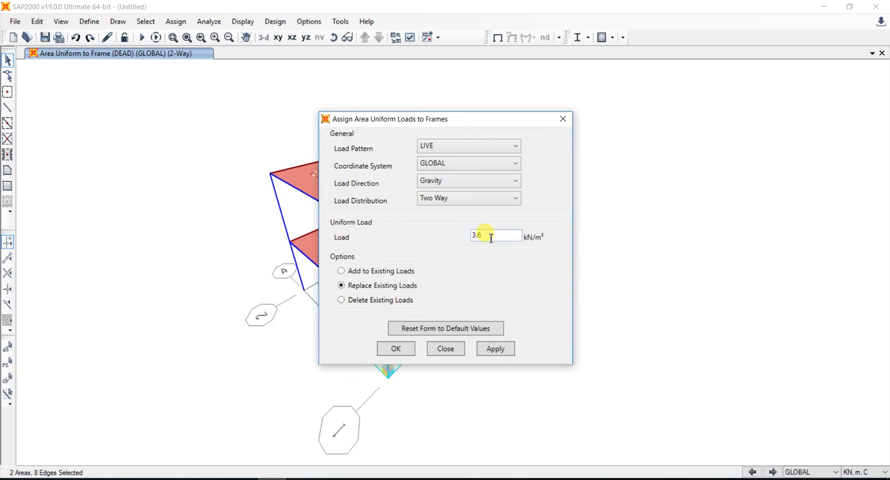
double_click(486, 236)
left_click_drag(457, 123, 453, 111)
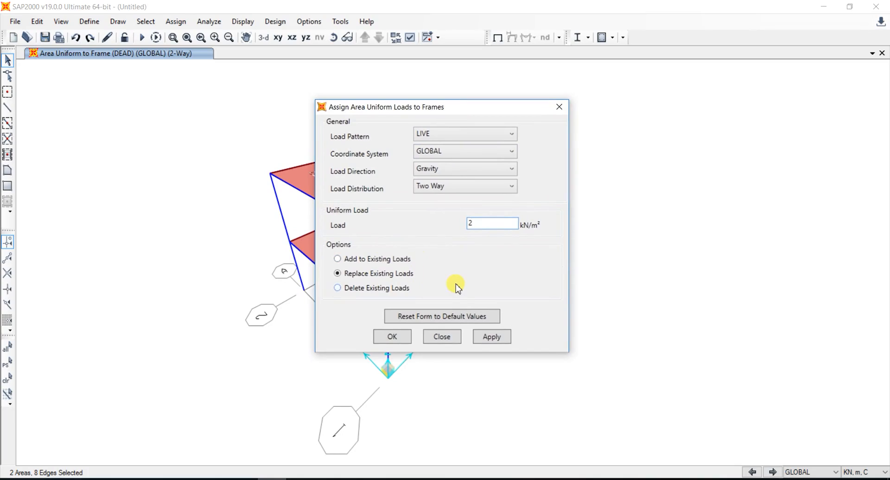
left_click(492, 338)
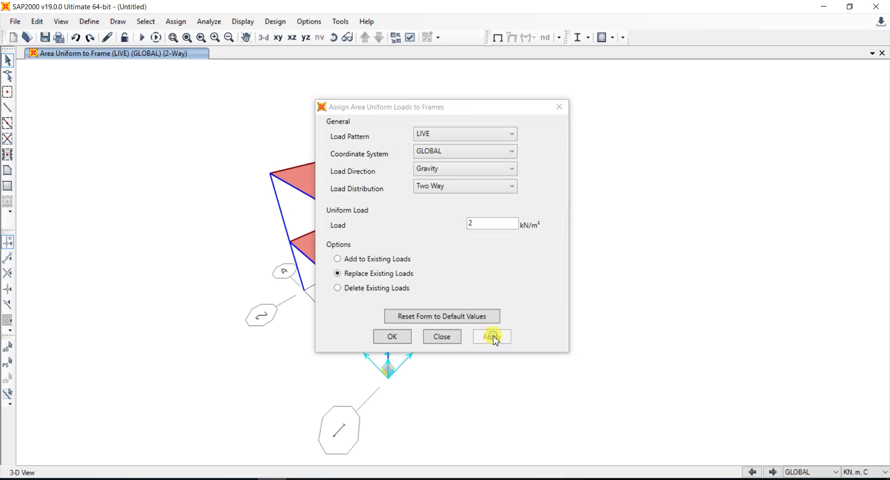
left_click(385, 334)
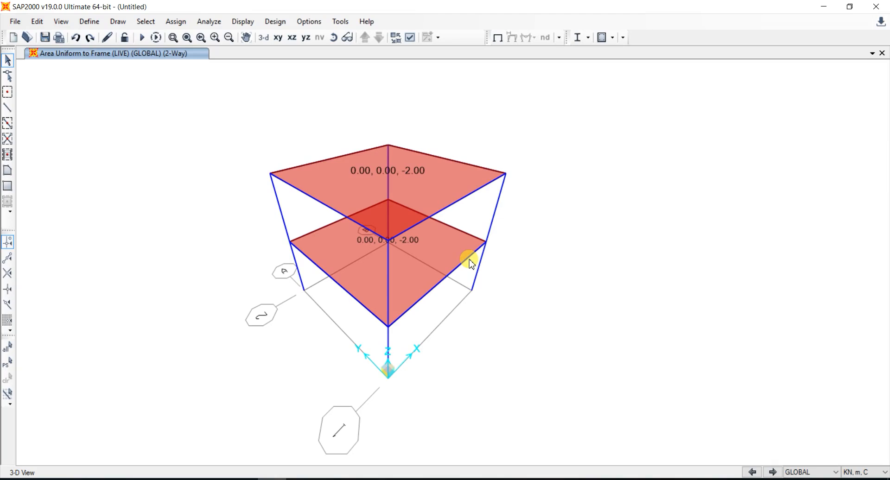
left_click(84, 23)
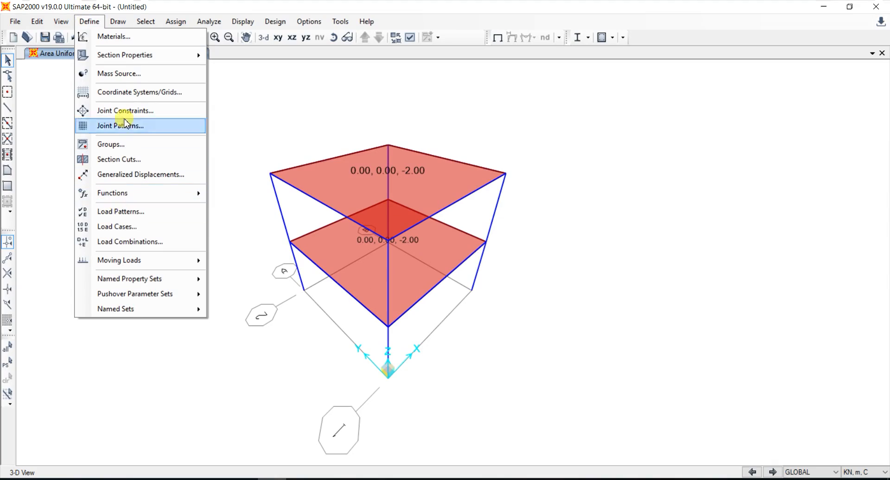
left_click(329, 108)
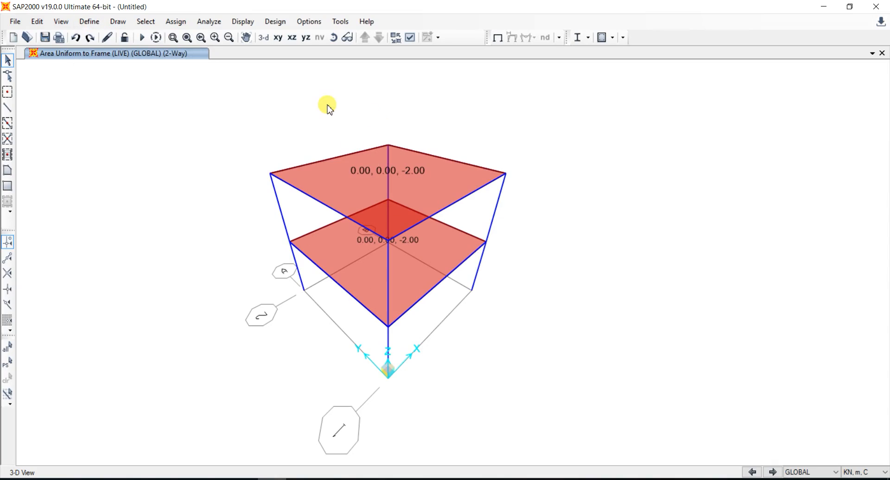
middle_click_drag(418, 136, 370, 138)
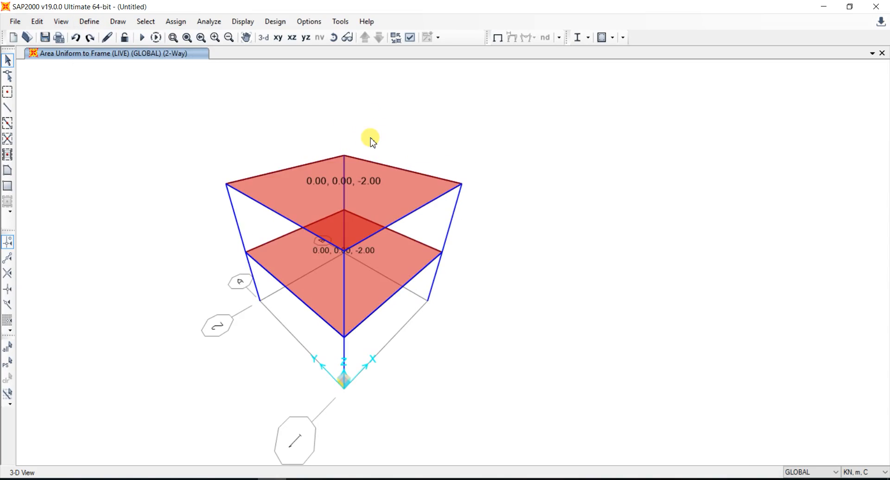
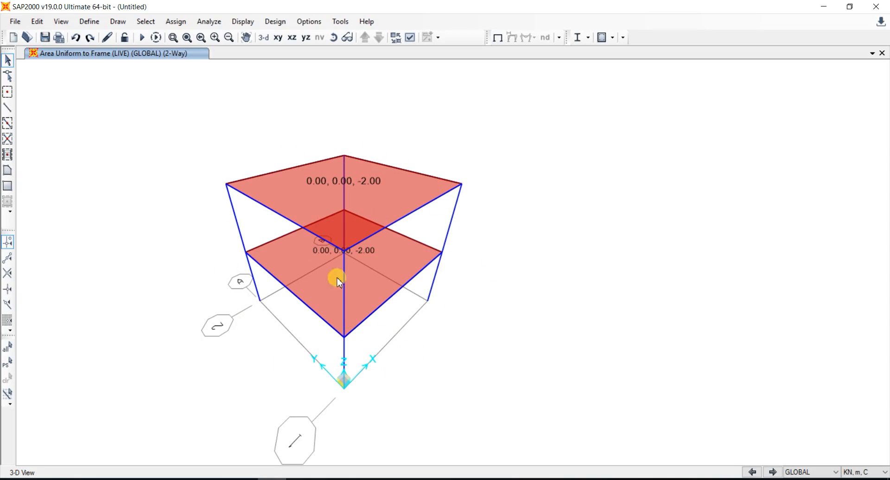
scroll(399, 307, "down", 3)
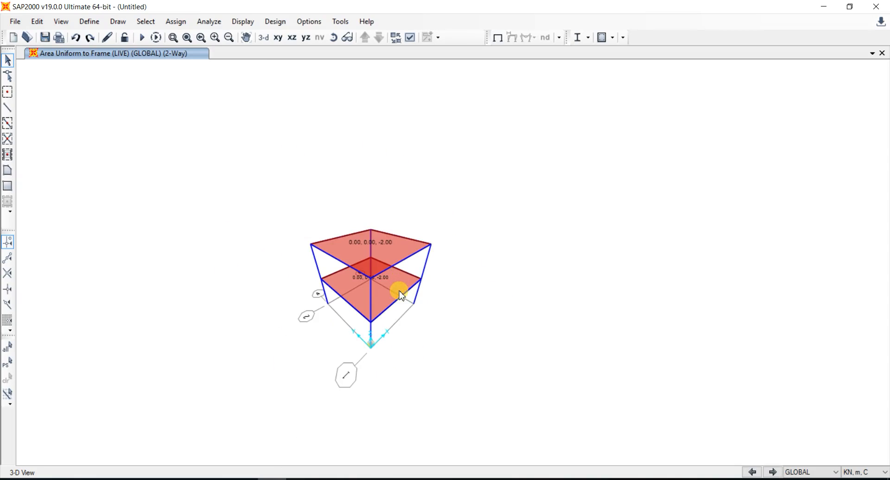
scroll(399, 301, "up", 3)
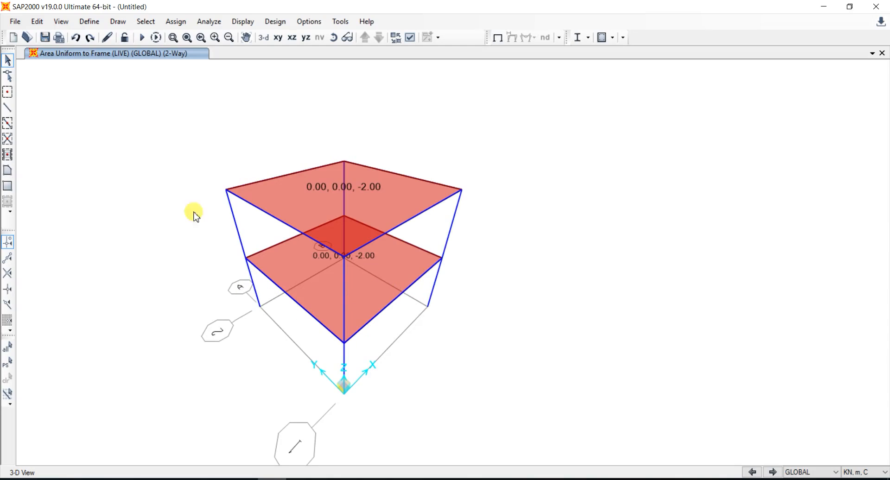
Step: Start a new mass source definition and name it 1.DD 0.3 LL
left_click(87, 22)
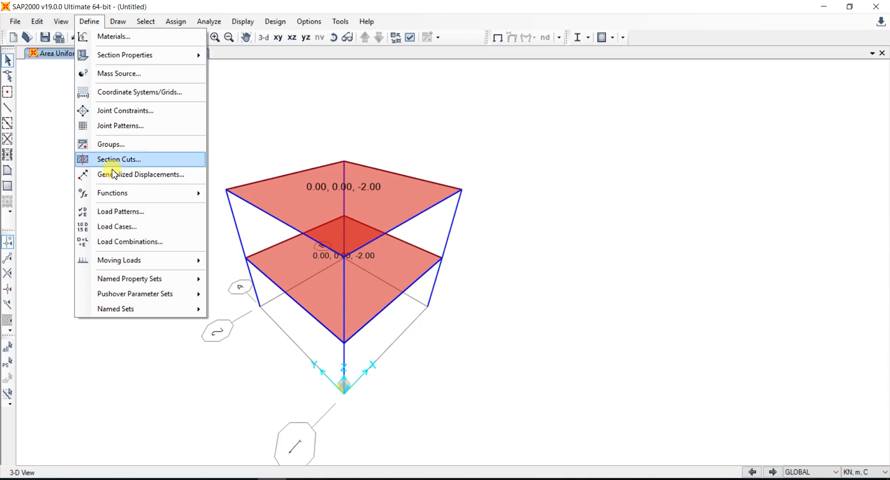
mouse_move(121, 199)
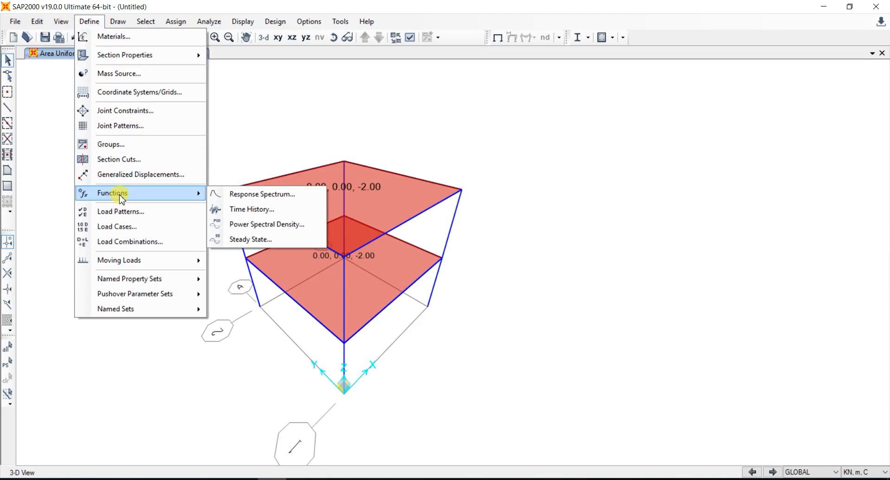
left_click(116, 73)
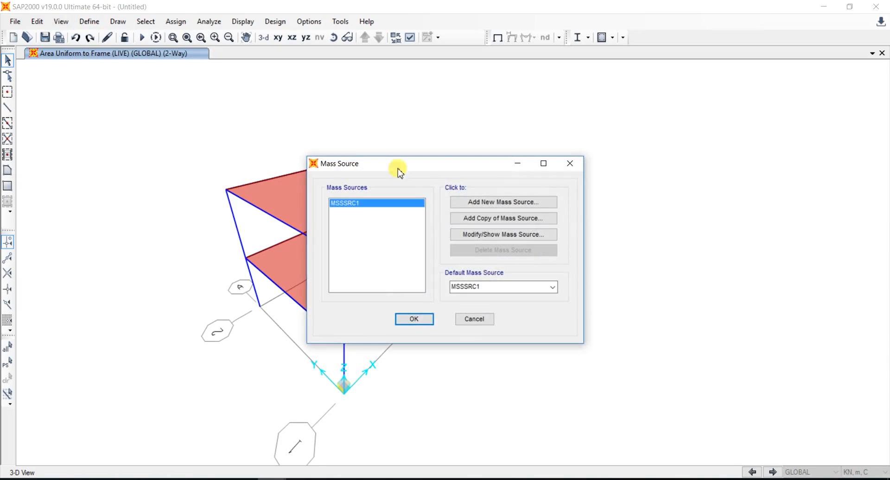
left_click_drag(399, 172, 334, 134)
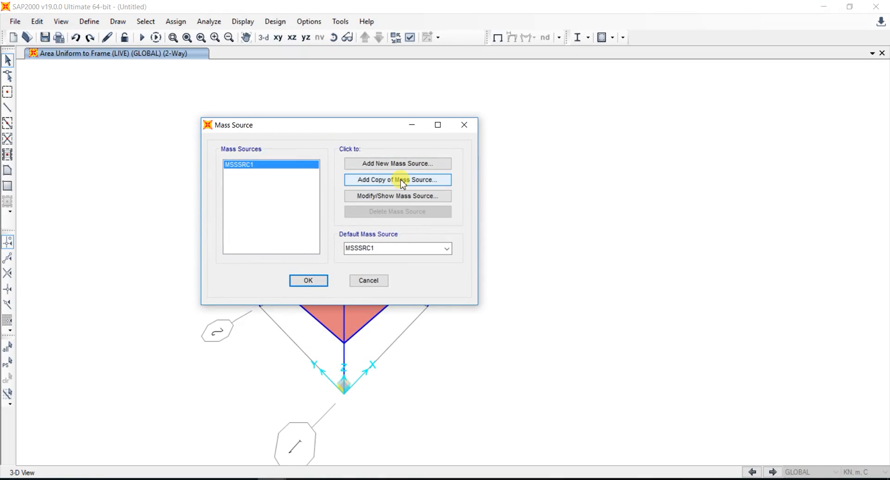
left_click(399, 163)
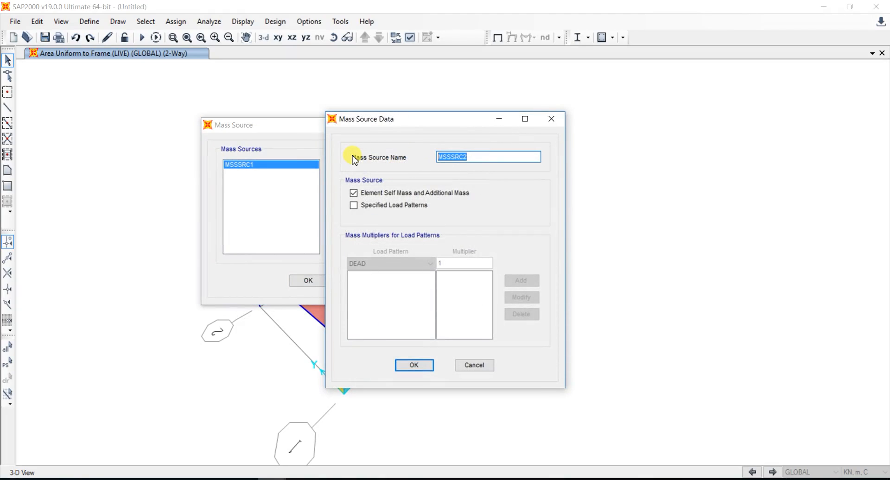
type("1.DD 0.3 LL")
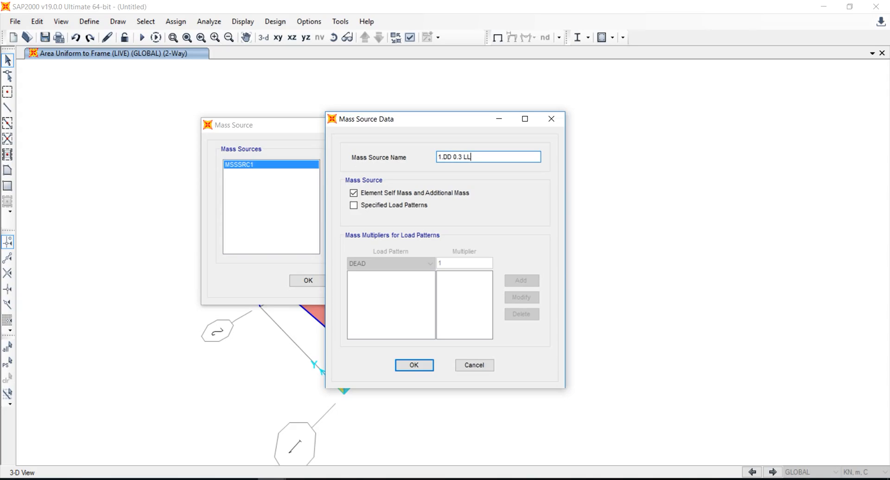
Step: Include specified load patterns in the mass source, with multipliers DEAD 1 and LIVE 0.3, and accept the definition including element self mass
left_click(422, 206)
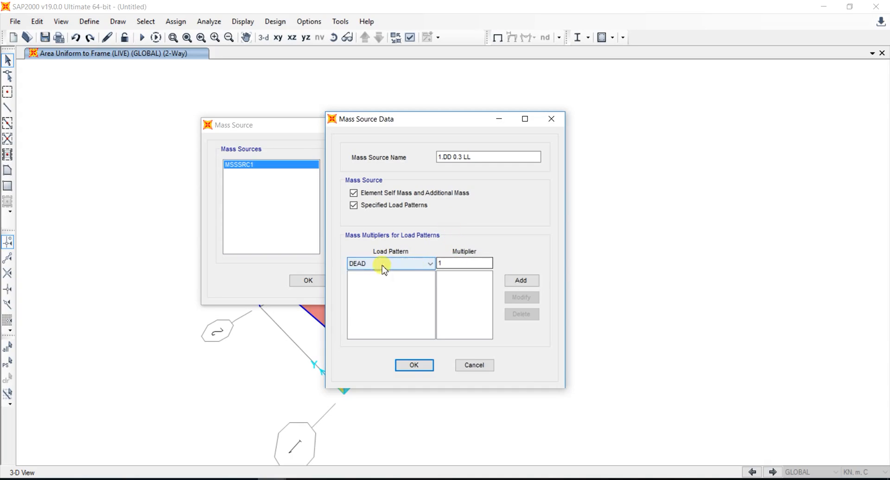
left_click(524, 281)
left_click(399, 263)
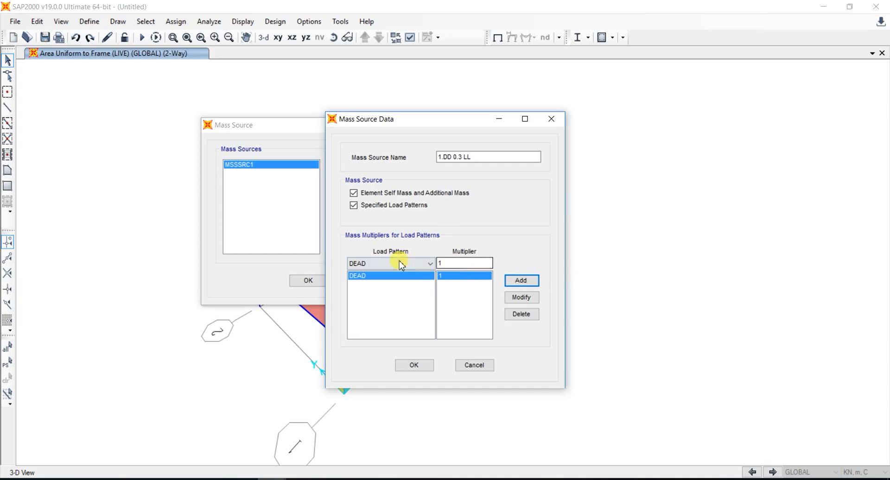
left_click(410, 283)
key("Tab")
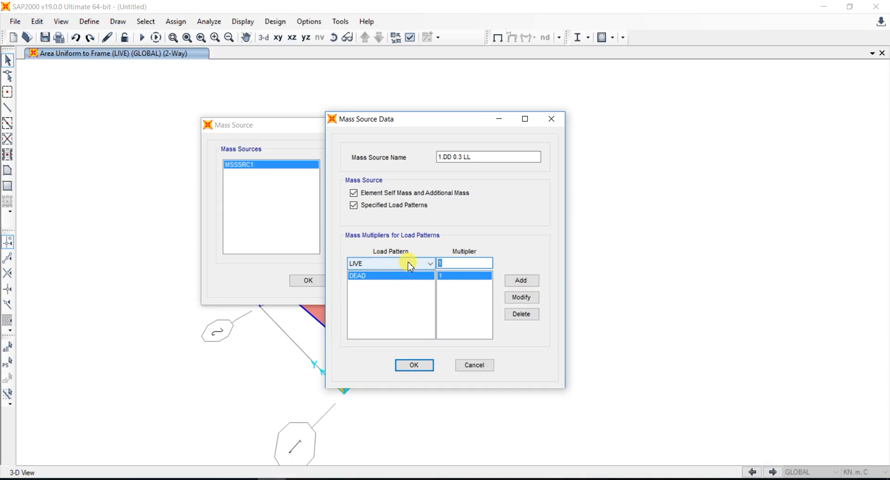
left_click(526, 281)
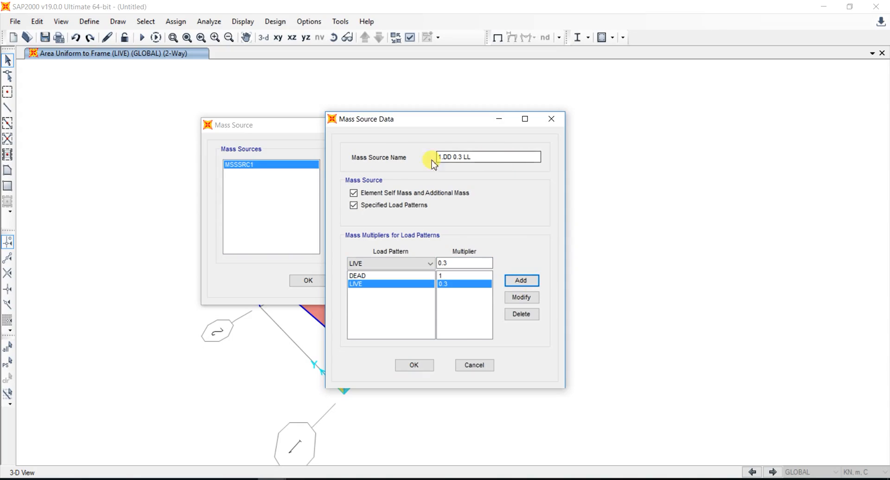
left_click(414, 364)
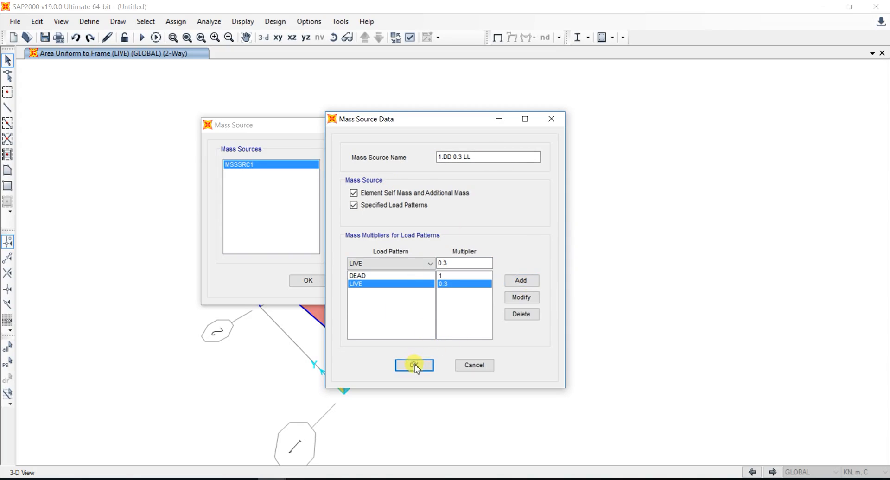
mouse_move(461, 214)
left_mouse_down()
mouse_move(440, 246)
mouse_move(388, 281)
mouse_move(461, 211)
left_mouse_up()
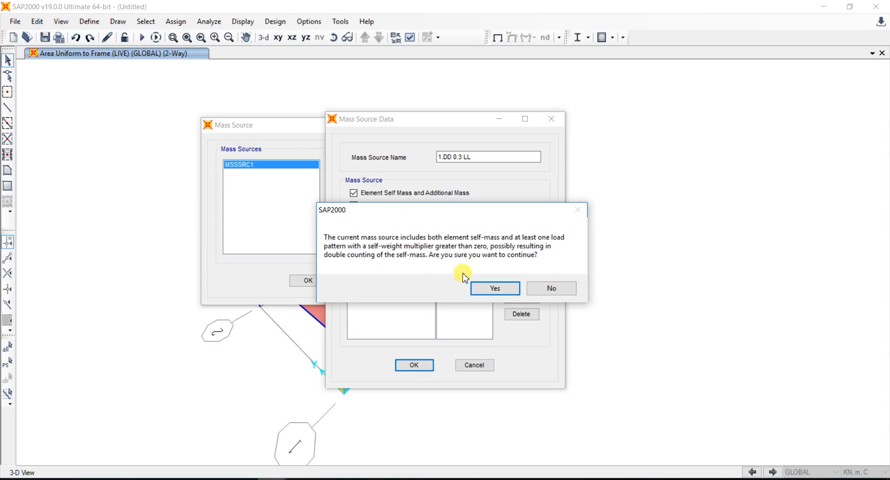
left_click(496, 289)
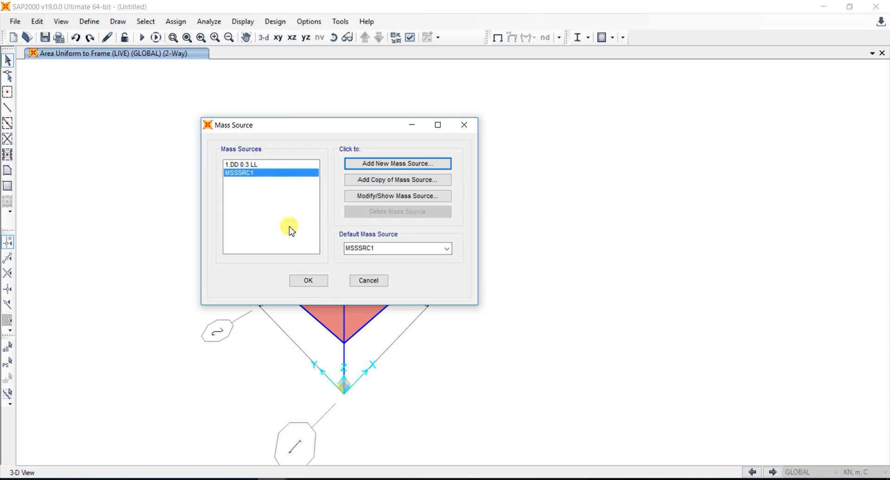
Step: Make 1.DD 0.3 LL the default mass source and accept the mass source definitions
left_click(258, 165)
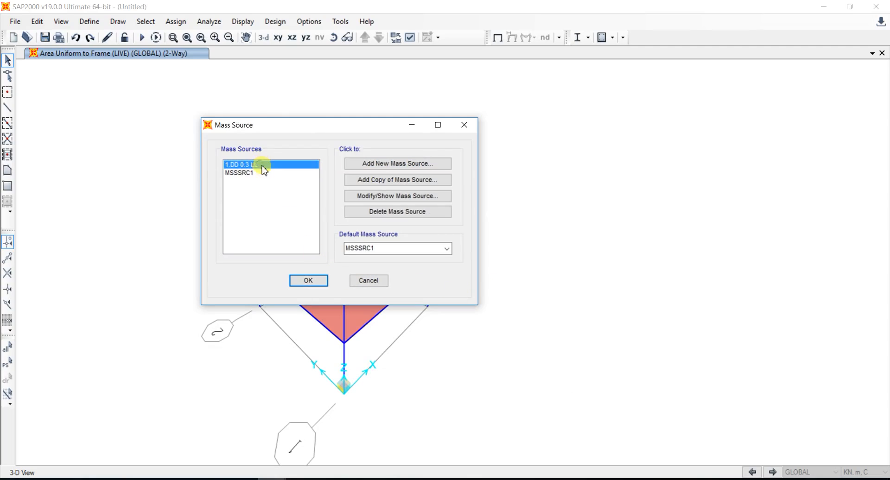
left_click(434, 250)
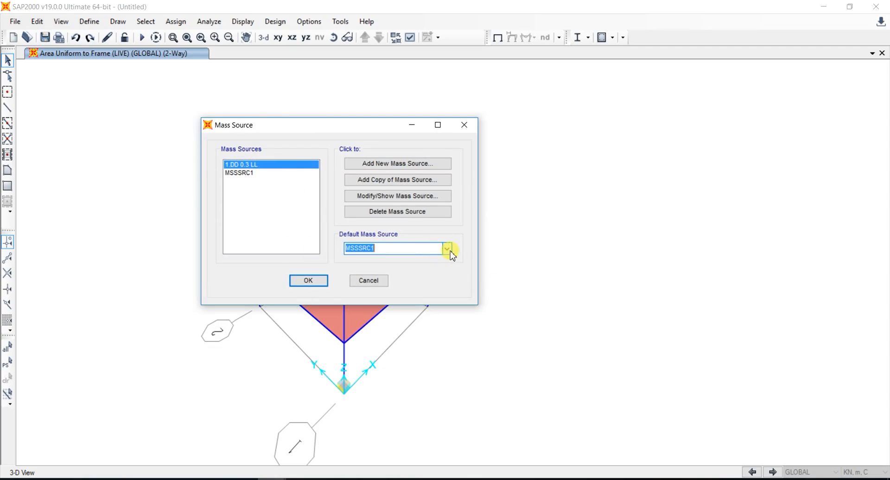
left_click(447, 249)
left_click(418, 257)
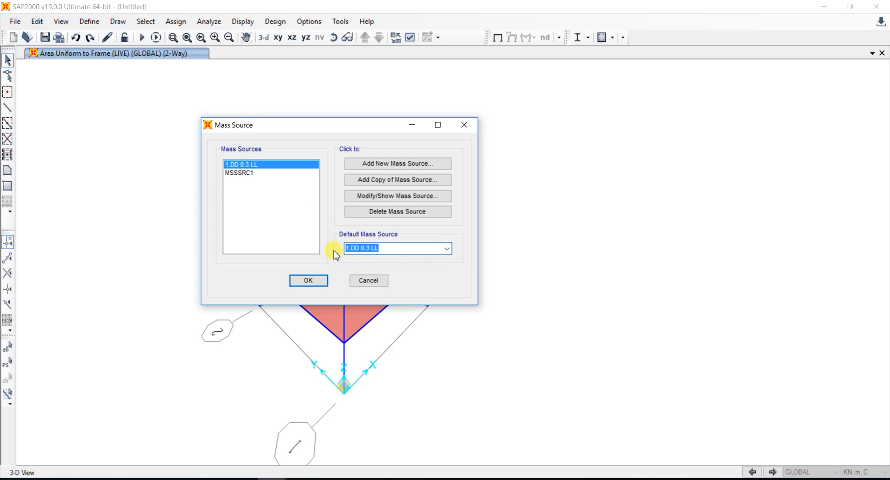
left_click(308, 280)
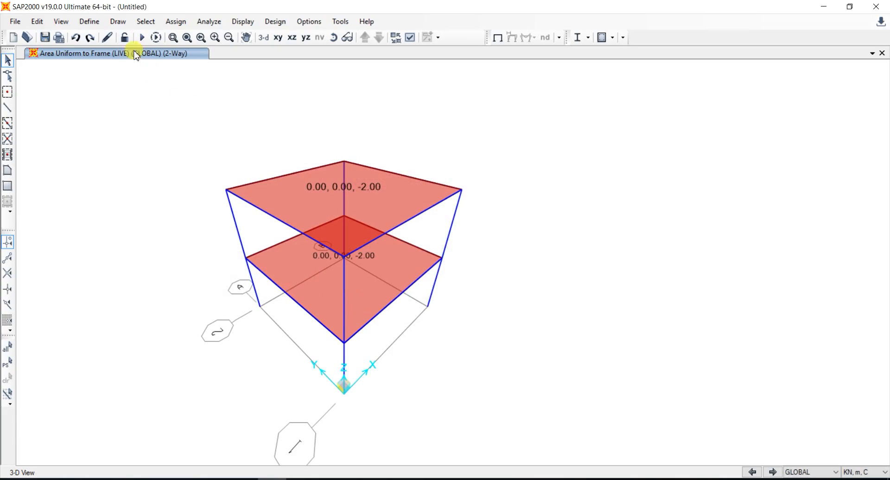
Step: Open the load case definitions and examine the case types assigned to DEAD, MODAL and LIVE
left_click(89, 23)
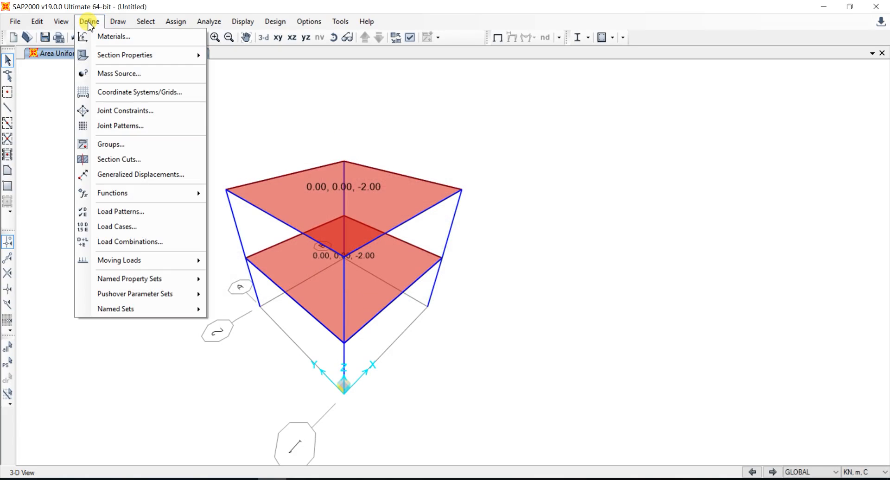
left_click(143, 227)
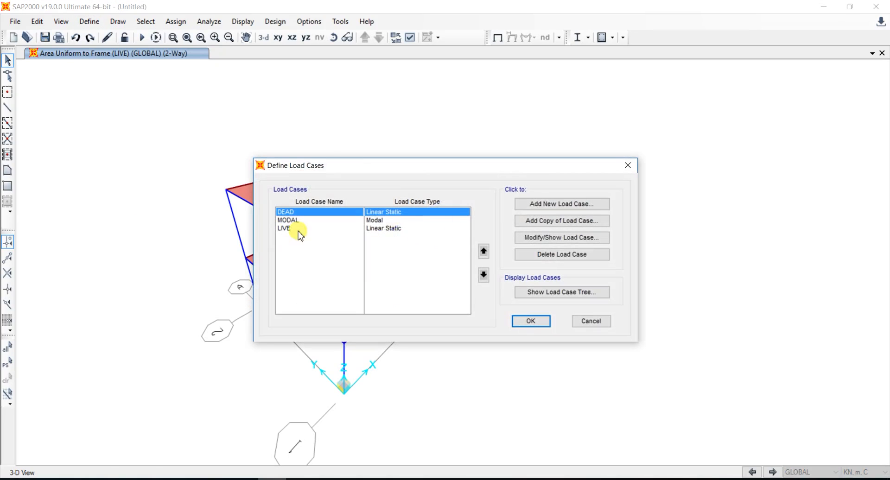
left_click(378, 220)
left_click(378, 228)
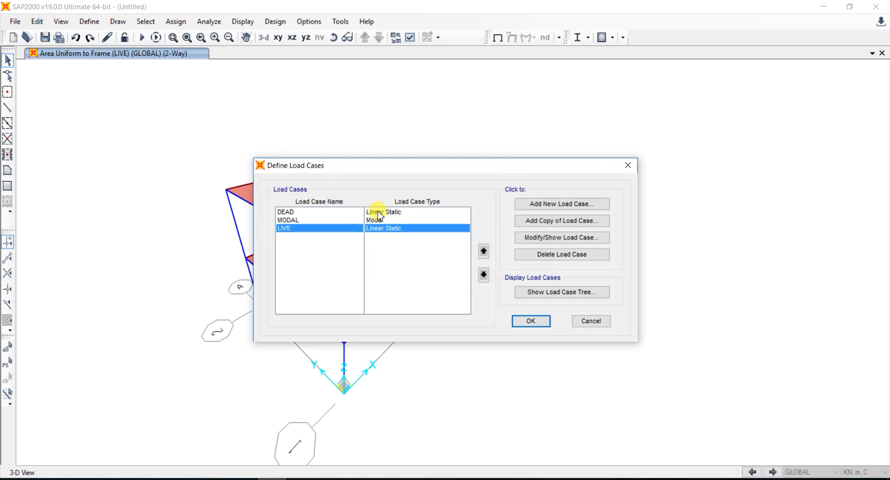
left_click(378, 213)
left_click(380, 228)
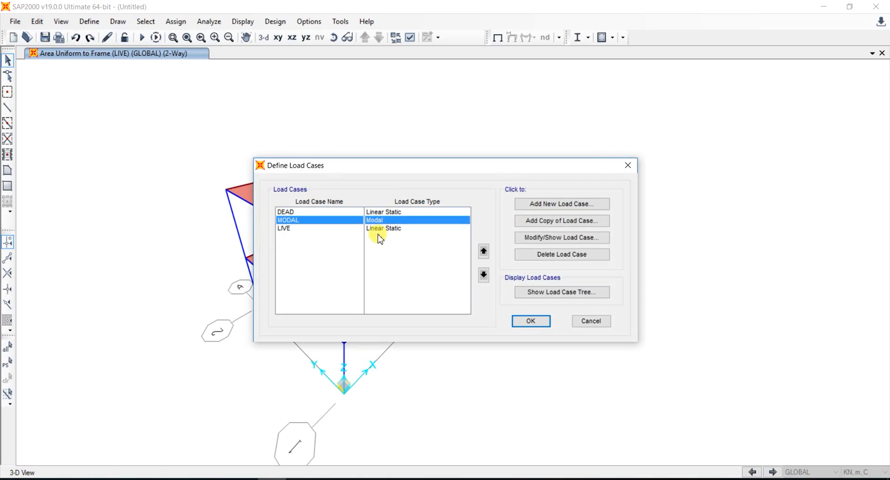
left_click(381, 212)
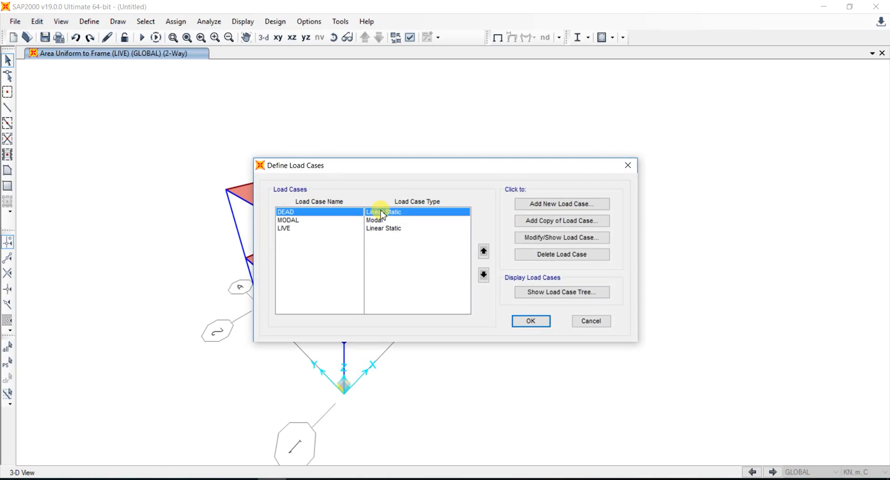
left_click(378, 220)
left_click(380, 228)
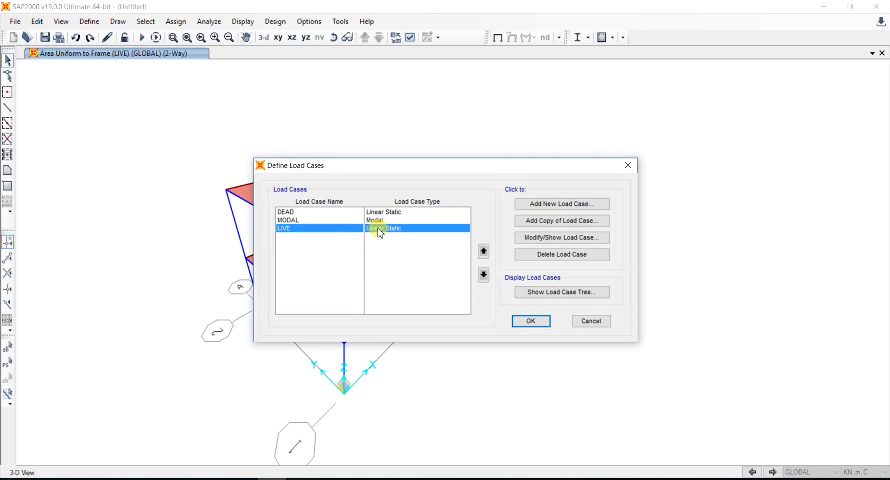
Step: Set the maximum number of modes in the MODAL load case to 6 and accept the load case definitions
left_click(379, 221)
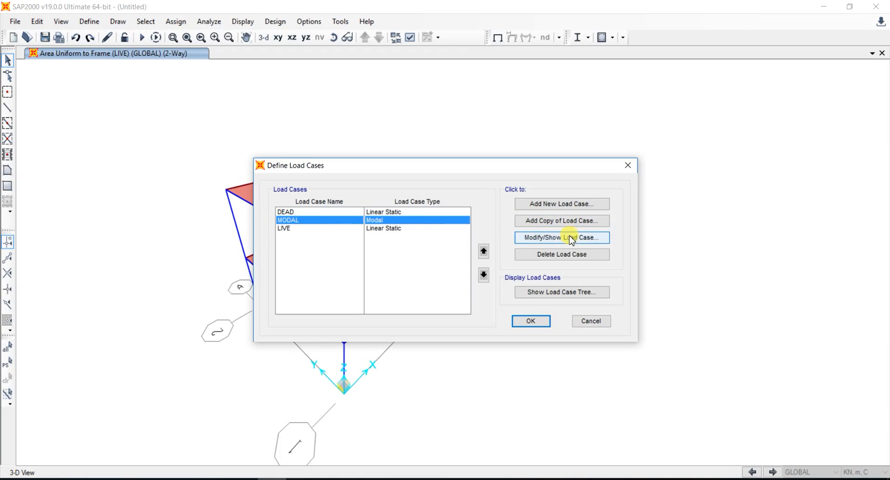
left_click(563, 238)
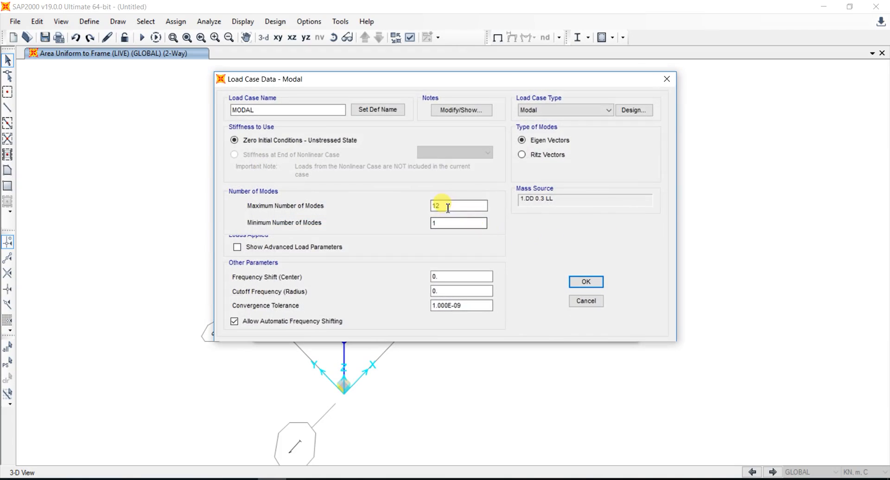
left_click_drag(446, 207, 393, 208)
left_click_drag(444, 225, 415, 229)
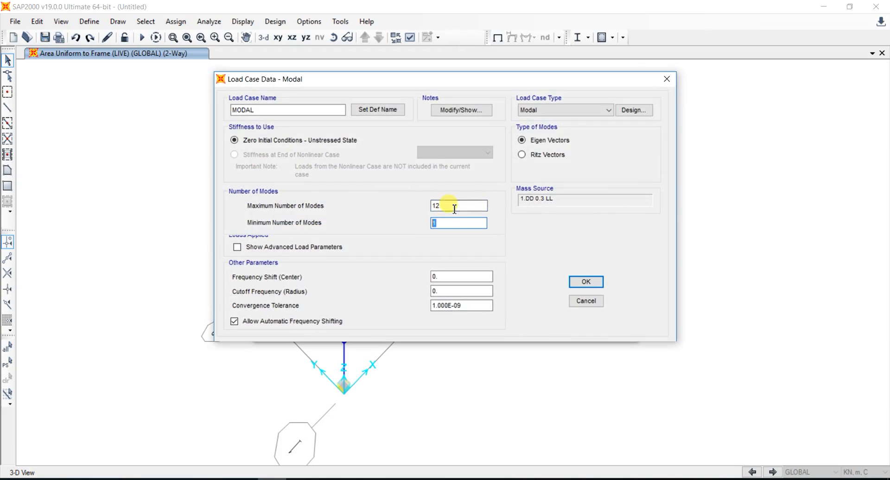
left_click_drag(453, 207, 422, 213)
type("6")
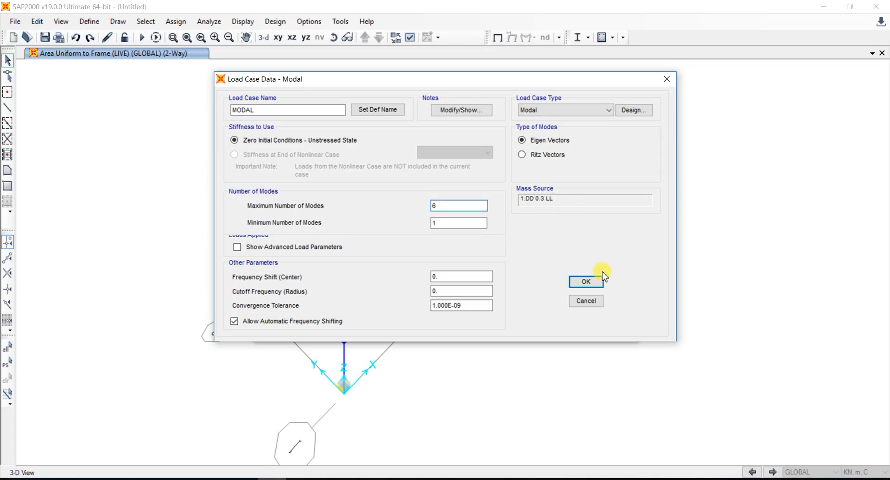
left_click(586, 283)
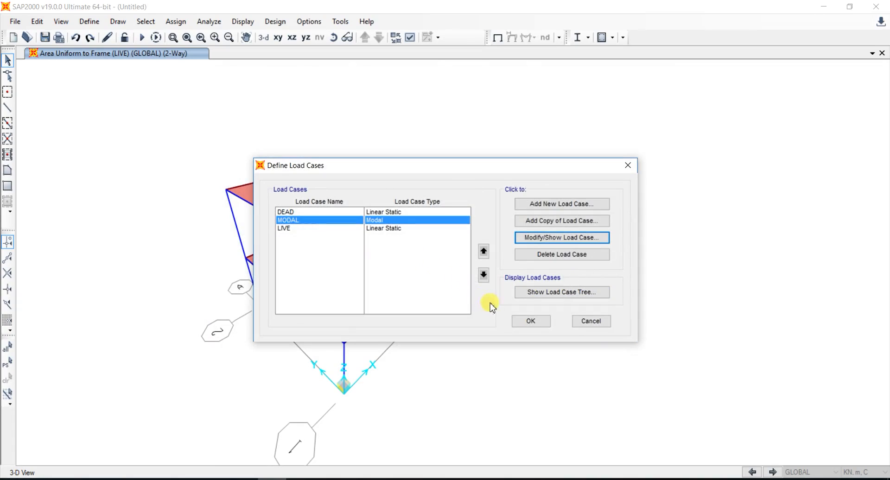
left_click(530, 321)
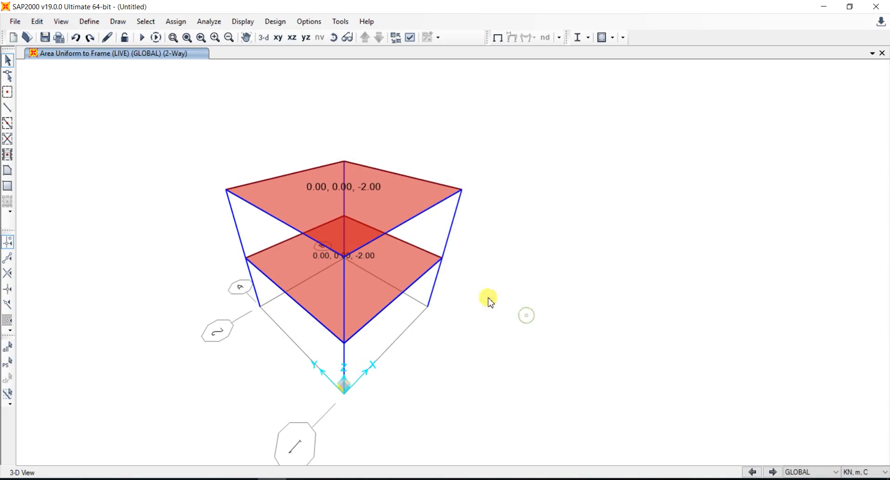
Step: Start a new response spectrum function of type TSC 2007
left_click(86, 24)
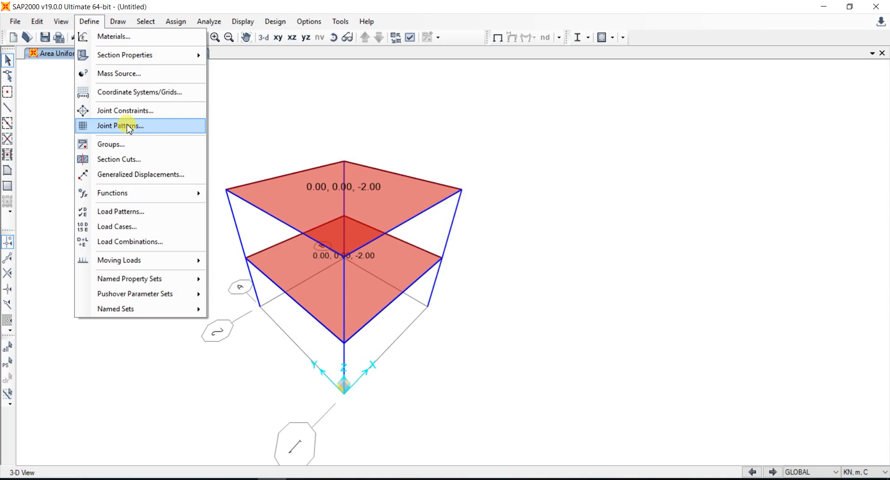
mouse_move(137, 193)
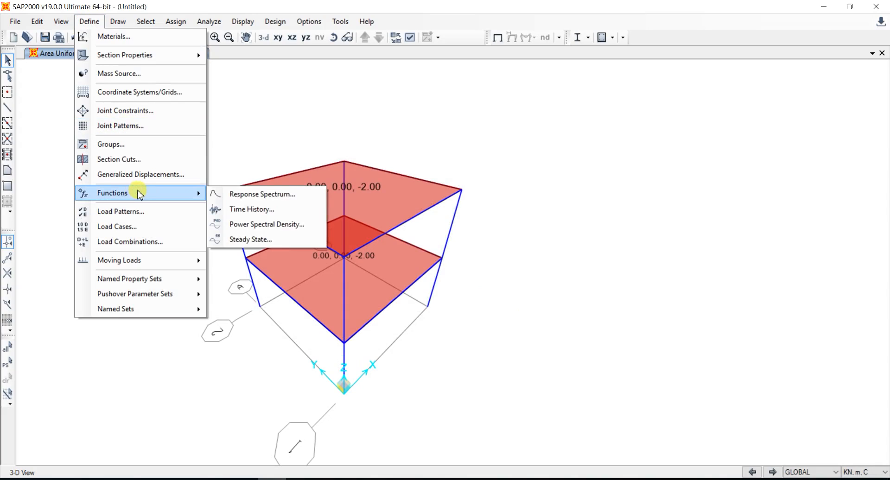
left_click(232, 202)
left_click_drag(436, 170, 380, 144)
left_click(494, 184)
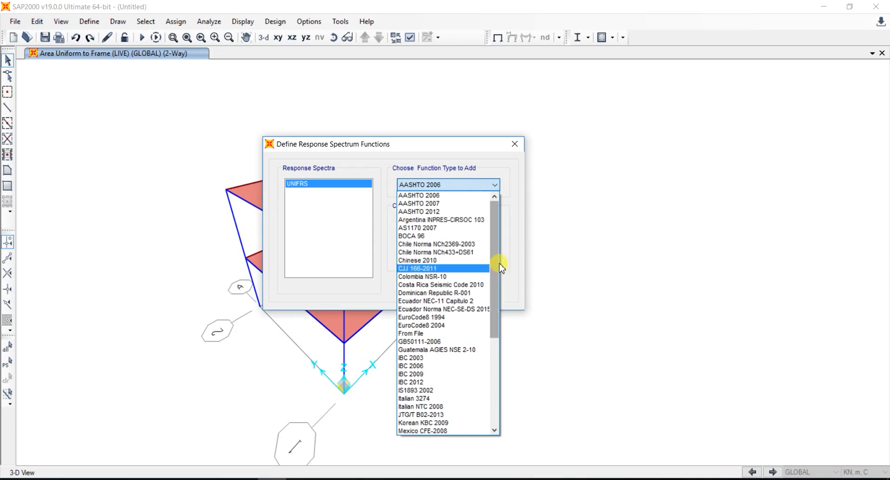
left_click_drag(499, 260, 482, 413)
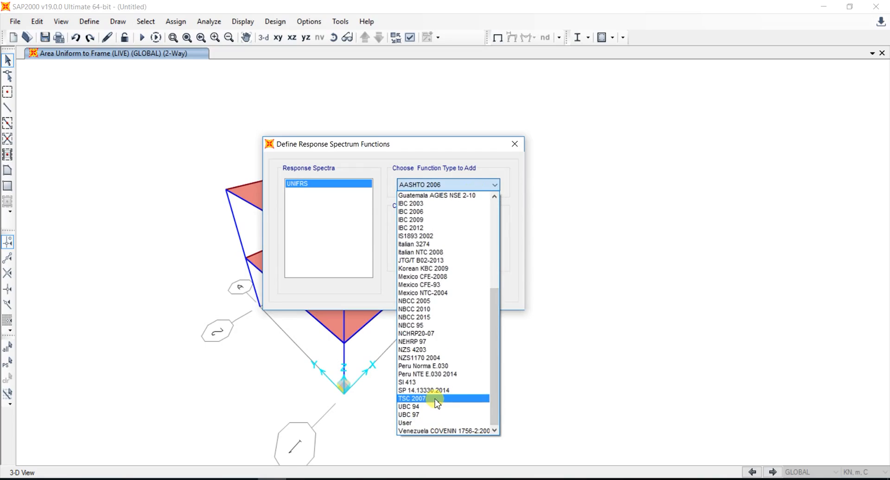
left_click(437, 399)
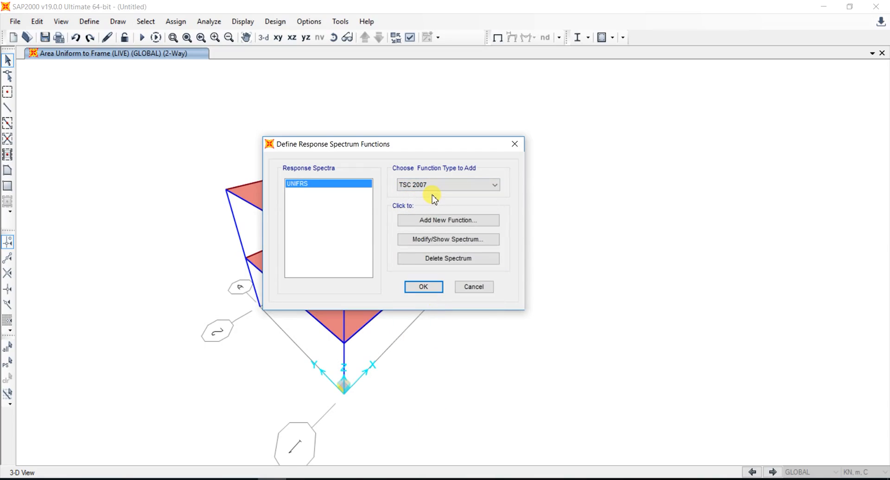
left_click(448, 223)
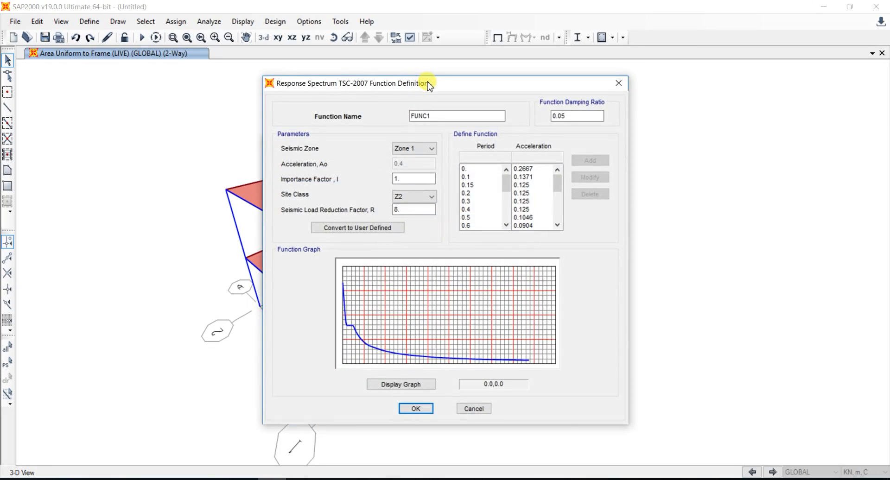
Step: Set the seismic zone of the TSC-2007 response spectrum function to Zone 2
left_click_drag(429, 86, 412, 73)
left_click(408, 135)
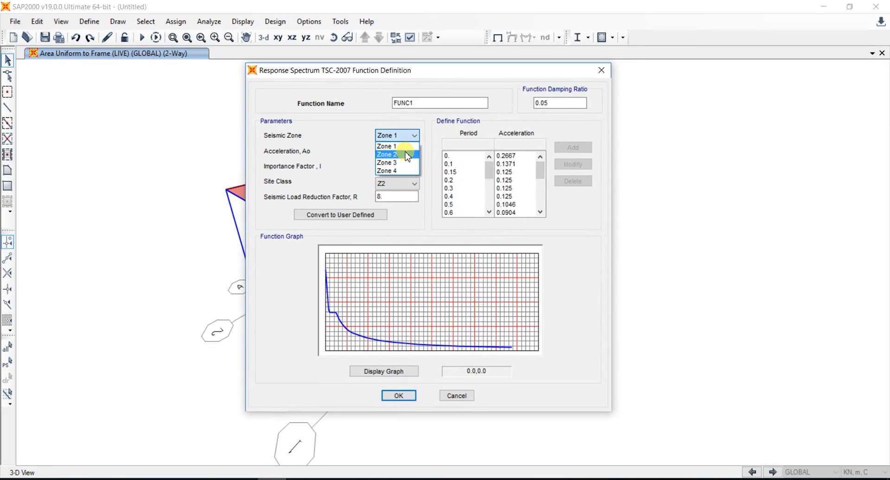
left_click(407, 155)
left_click(410, 135)
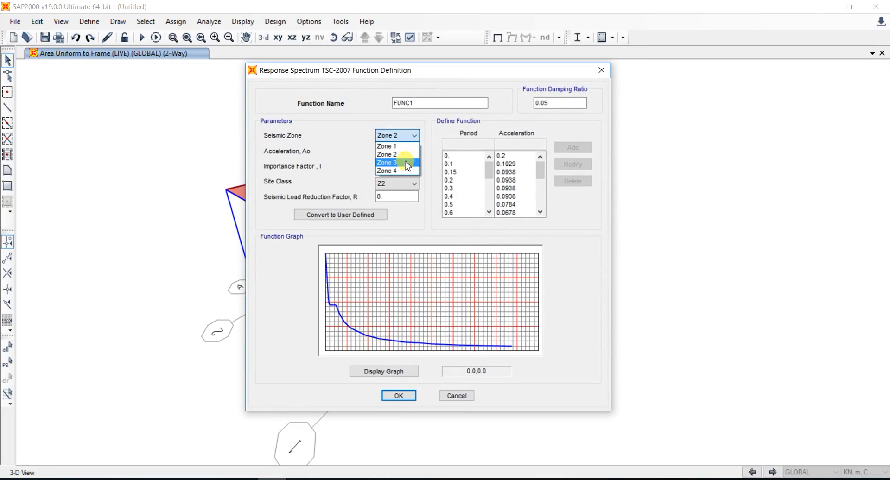
left_click(404, 162)
left_click(413, 135)
left_click(407, 155)
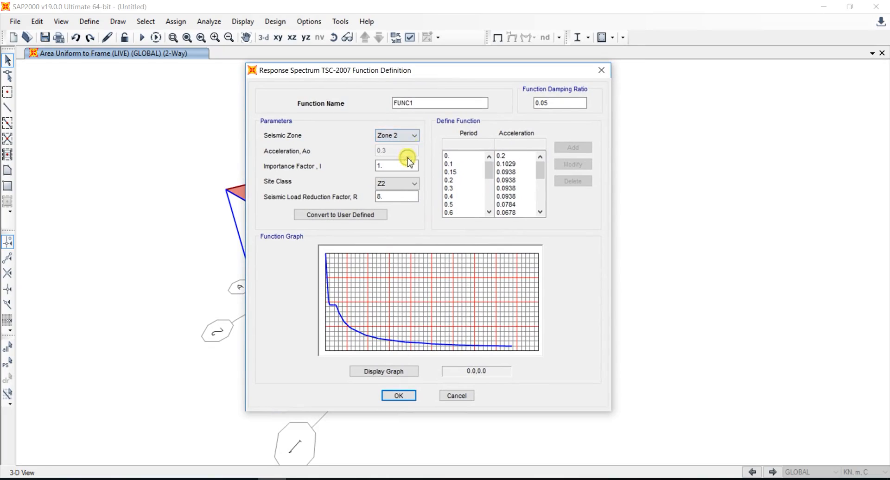
left_click(412, 135)
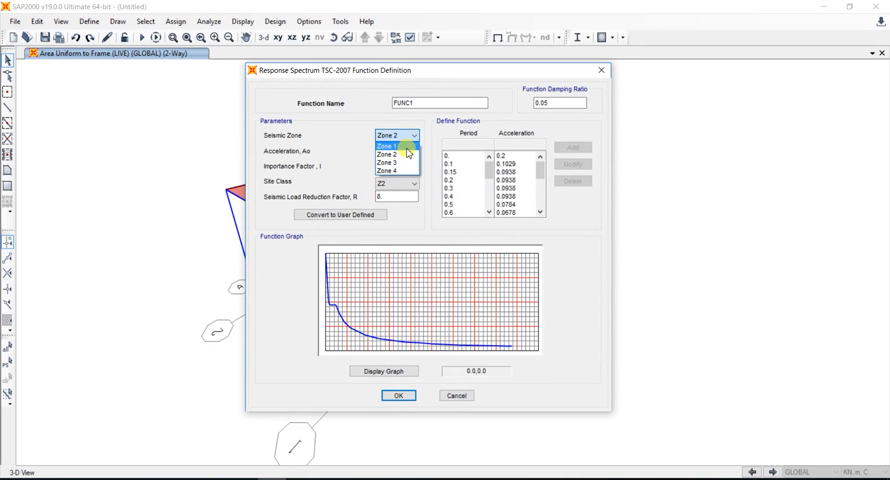
left_click(403, 154)
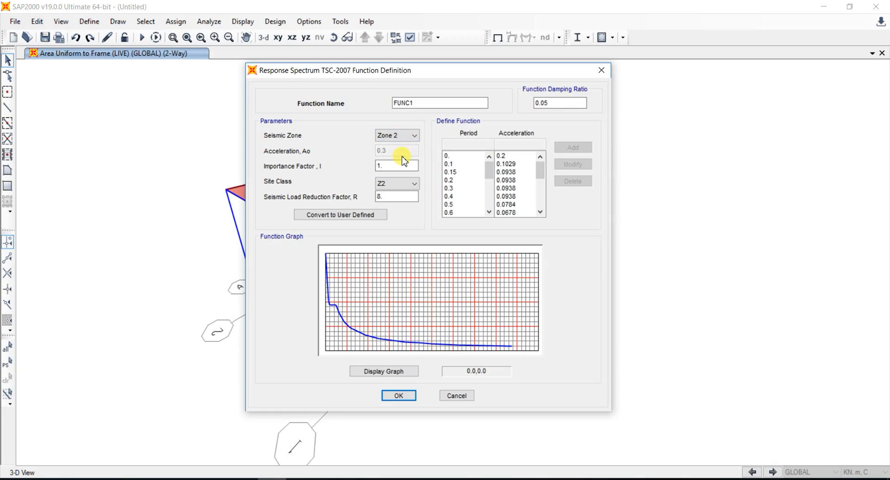
Step: Try site class Z3 for the response spectrum function and switch it back to Z2
left_click(415, 185)
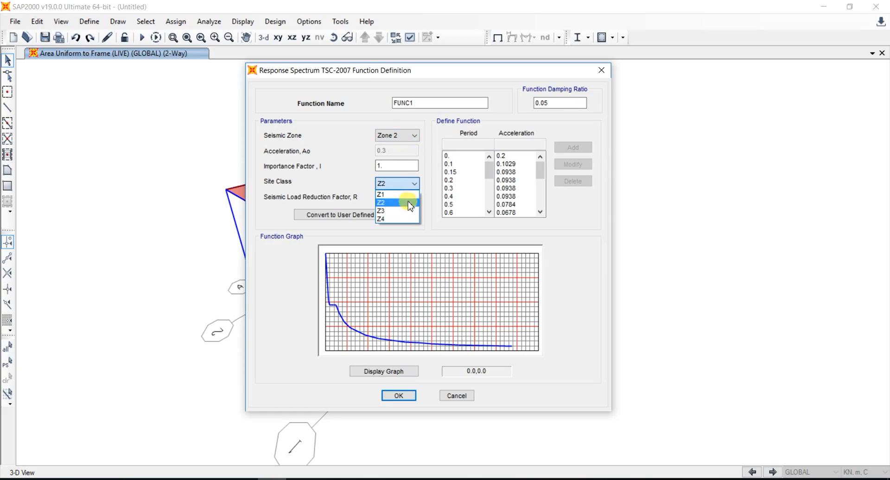
left_click(407, 211)
left_click(412, 184)
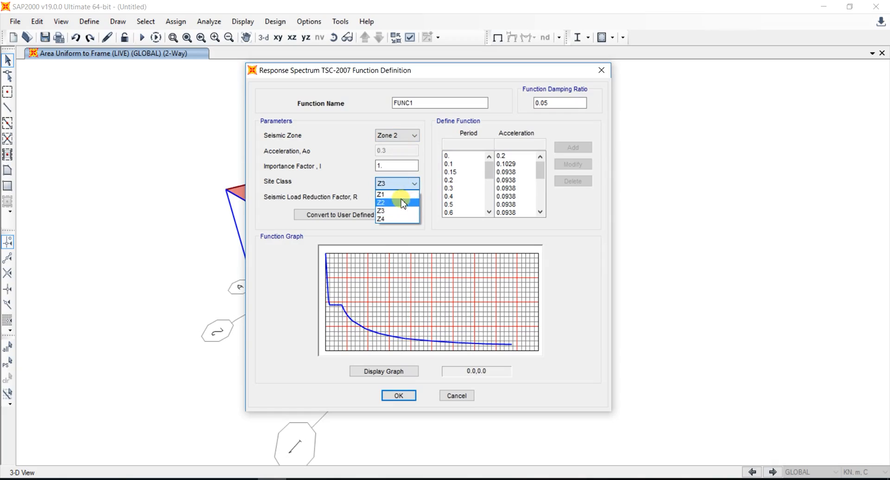
left_click(403, 202)
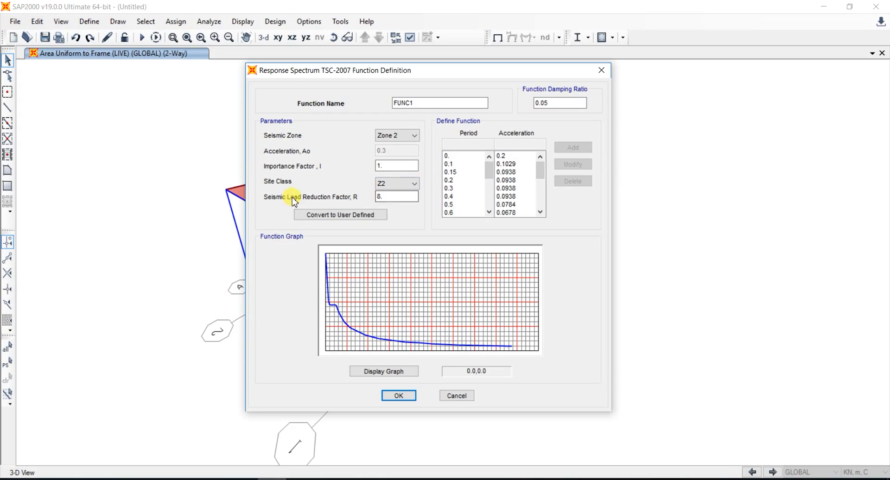
Step: Set the TSC-2007 function's seismic load reduction factor R to 6 and display the spectrum graph
double_click(397, 196)
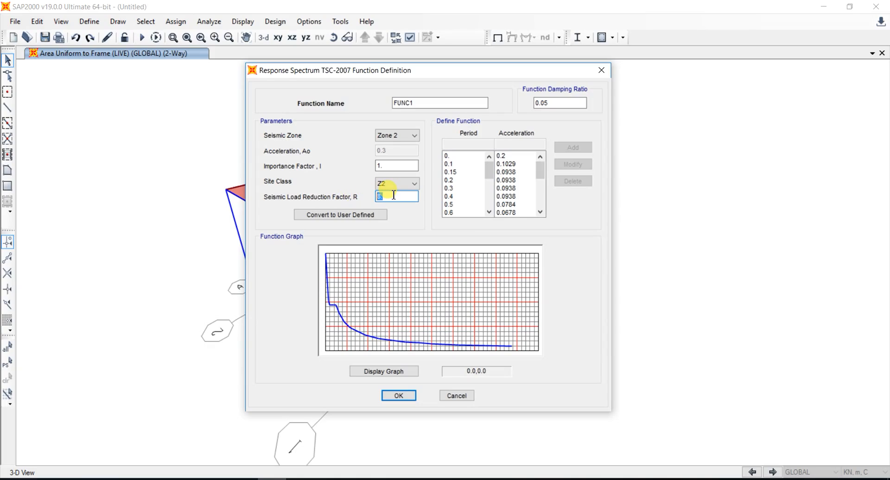
type("6")
left_click(560, 103)
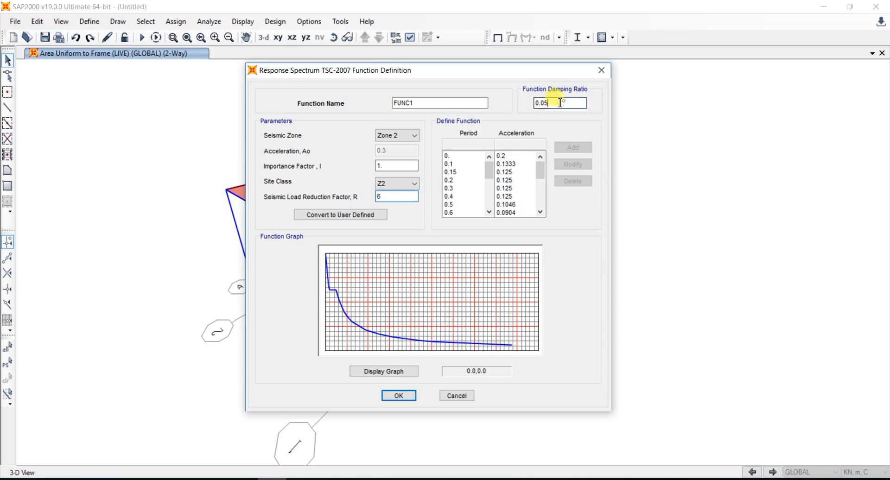
left_click_drag(560, 102, 533, 103)
left_click(557, 103)
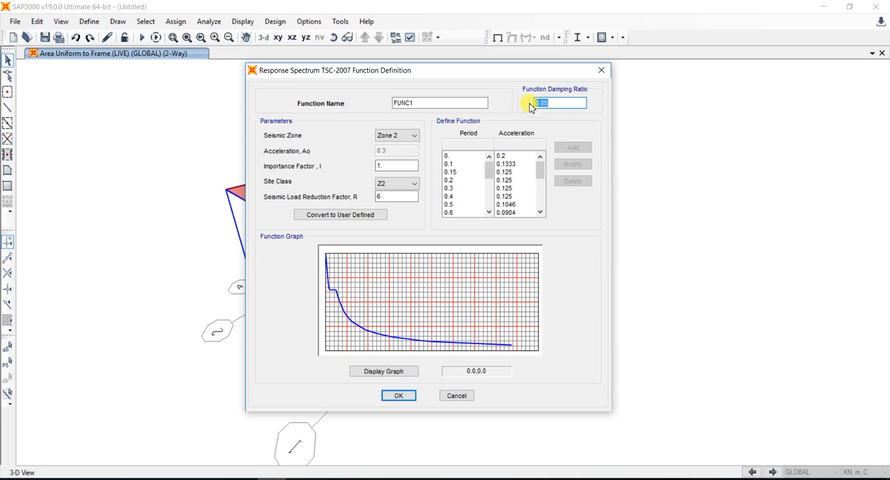
left_click(558, 103)
left_click(483, 172)
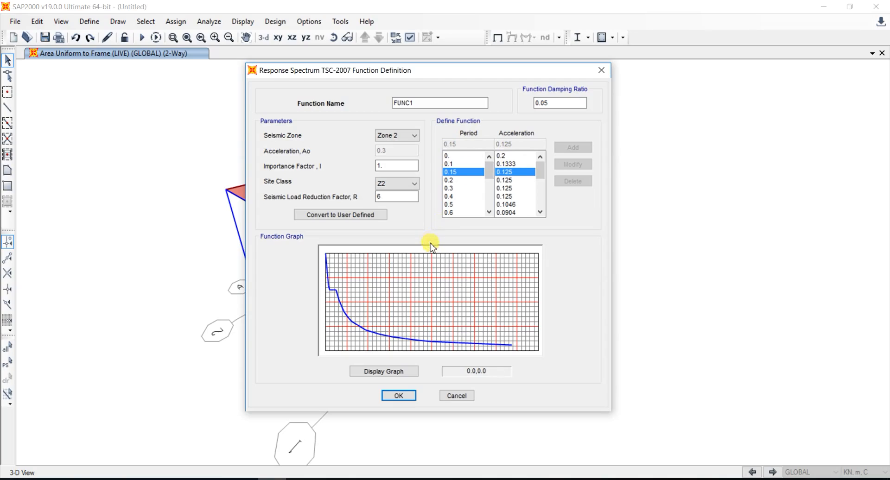
left_click(402, 378)
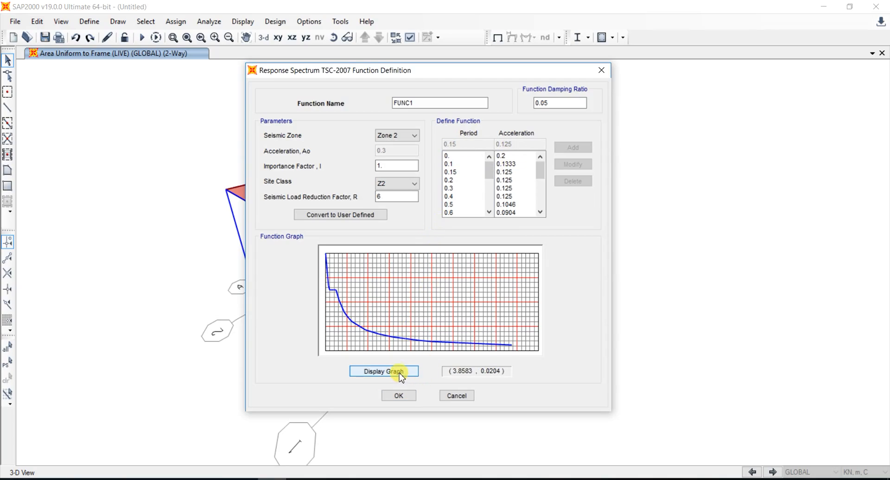
Step: Name the response spectrum function RSP and accept its definition
left_click_drag(426, 101, 347, 105)
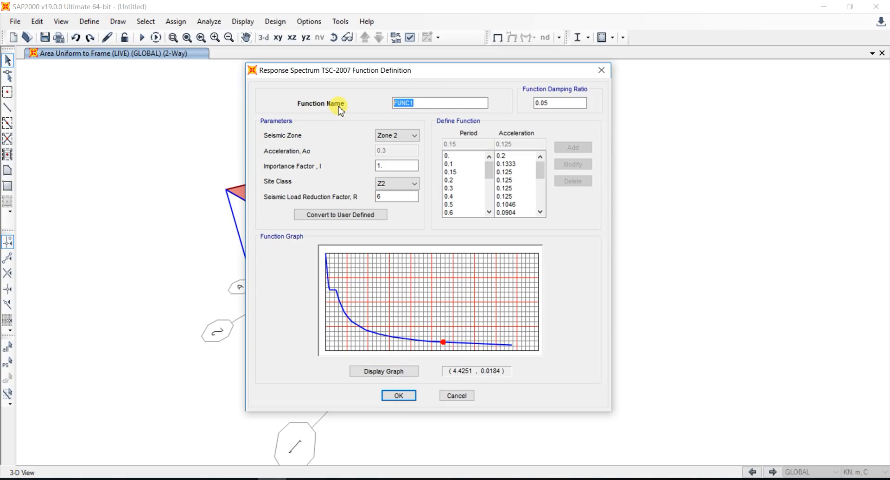
type("rE")
left_click(399, 395)
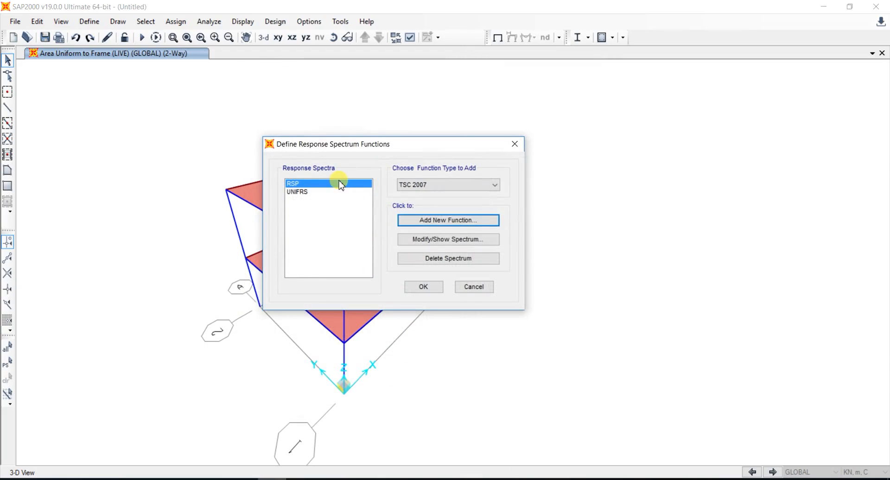
Step: Convert the RSP spectrum to a user-defined function and accept it
left_click(448, 242)
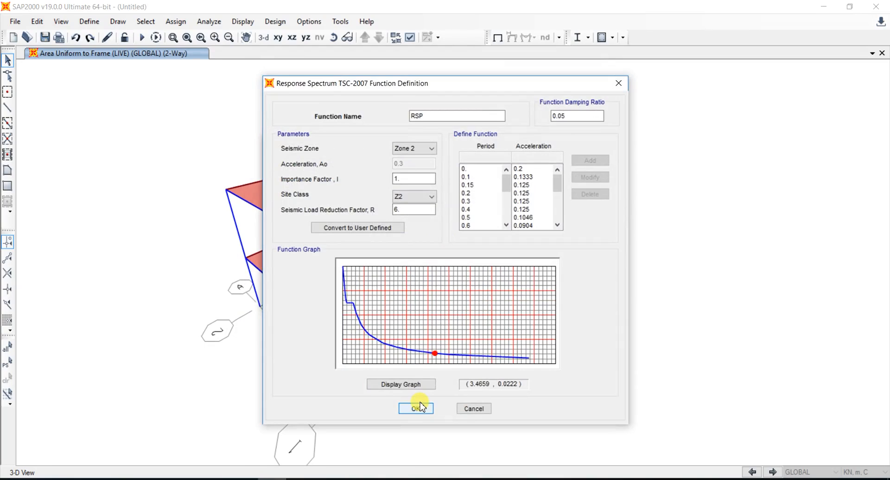
left_click(375, 227)
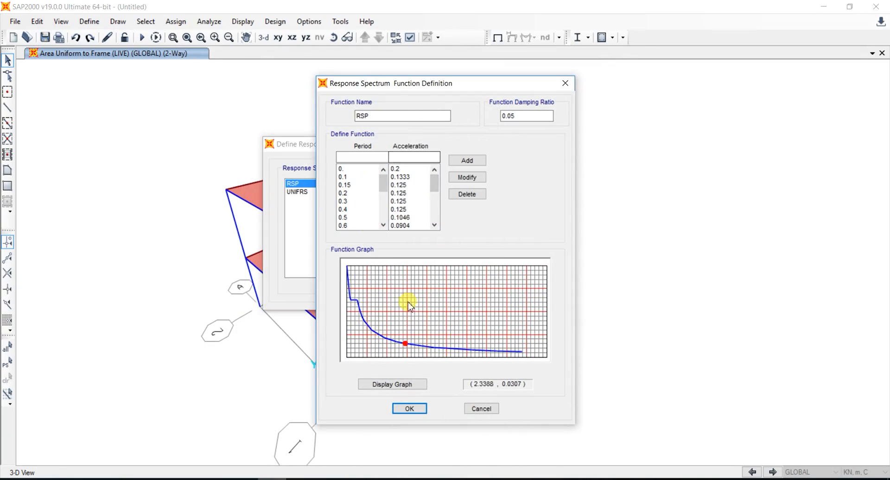
left_click(410, 409)
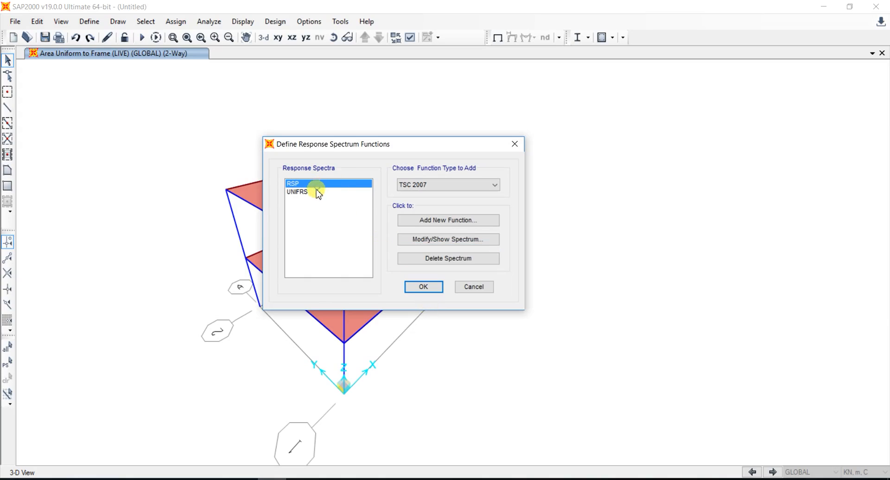
Step: Delete the UNIFRS spectrum and accept the response spectrum function list with RSP
left_click(319, 192)
left_click(448, 259)
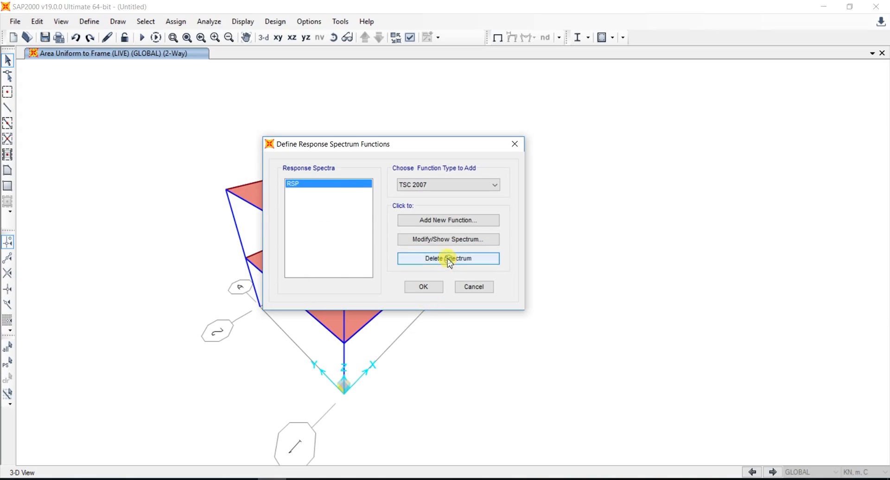
left_click(334, 183)
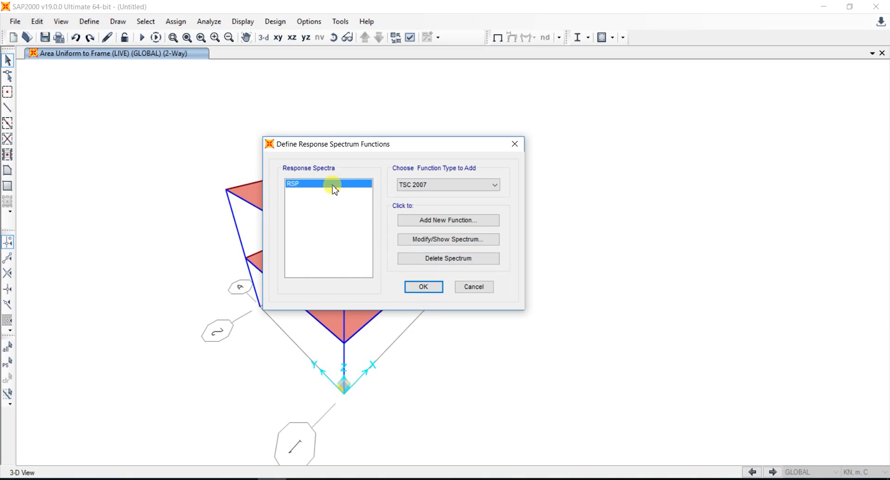
left_click(420, 287)
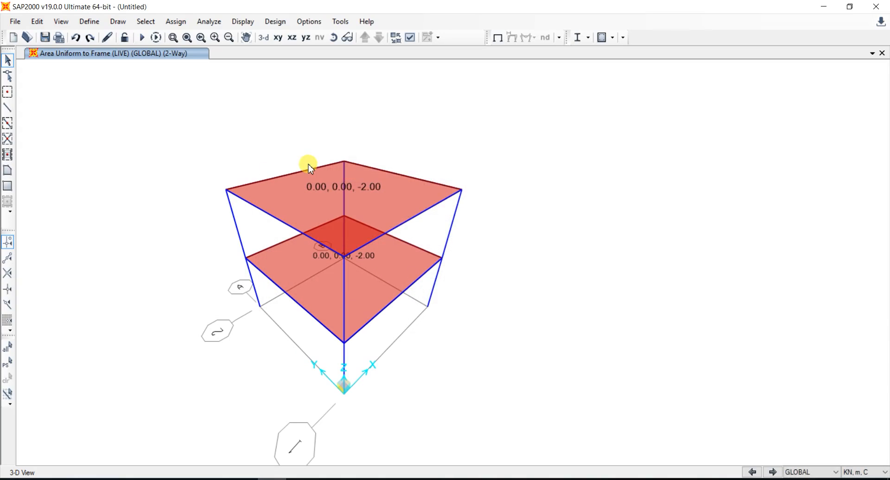
Step: Add a new load case of type Response Spectrum named RESPONSE SP
left_click(94, 25)
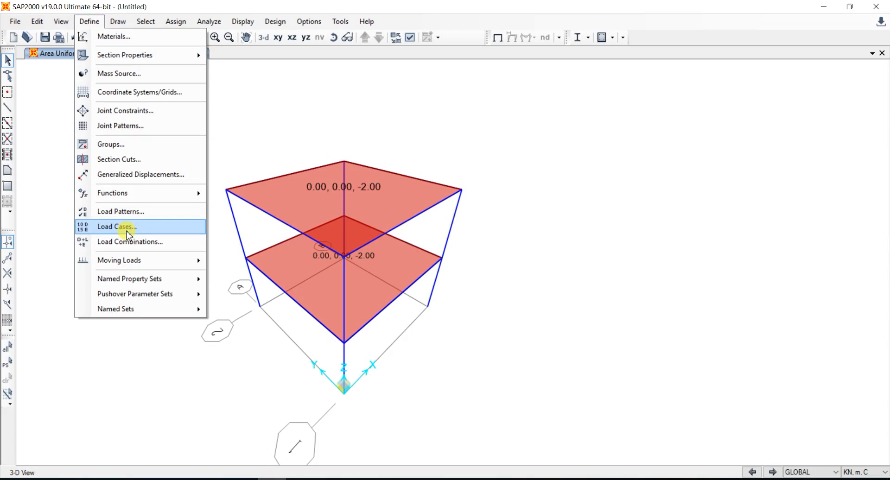
left_click(126, 228)
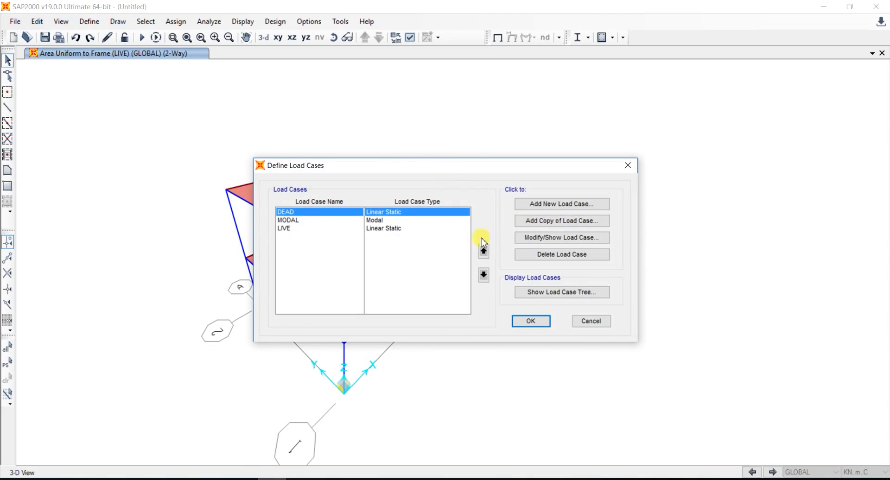
left_click(556, 204)
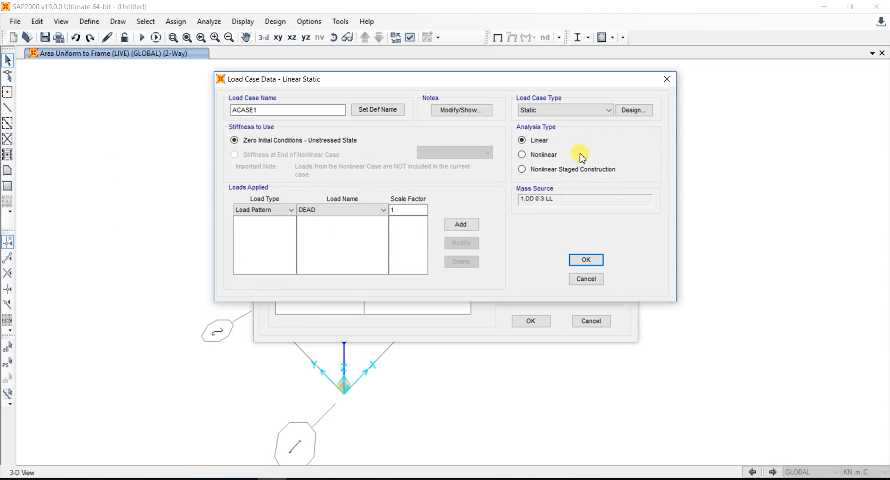
left_click(571, 111)
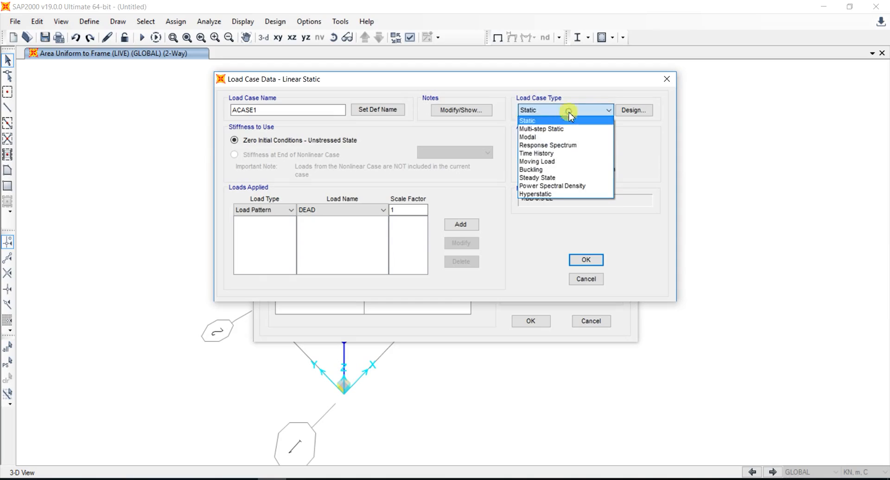
left_click(562, 144)
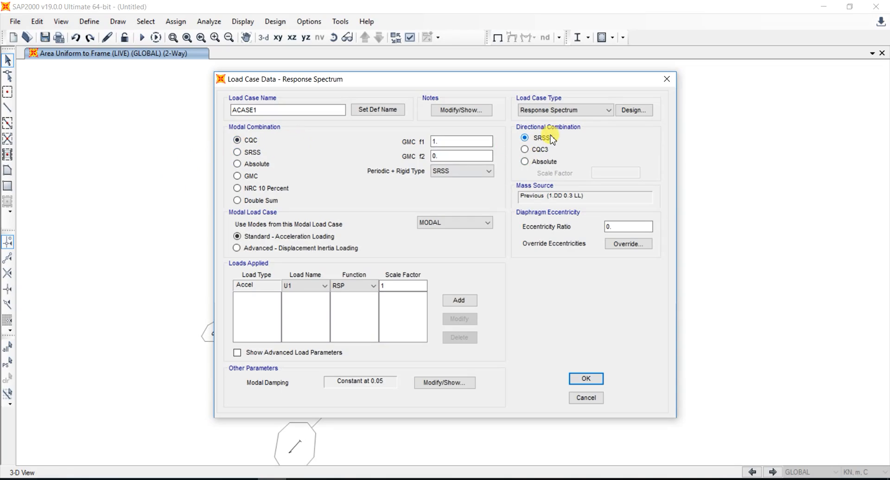
double_click(269, 110)
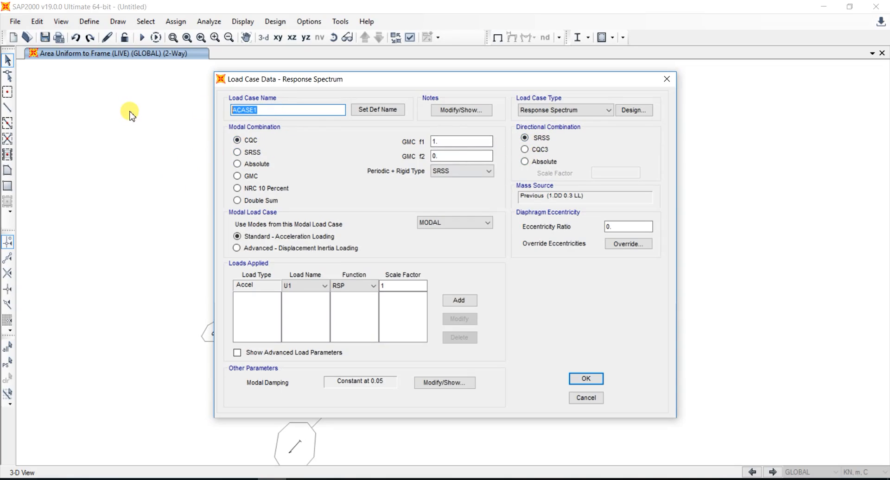
type("rE")
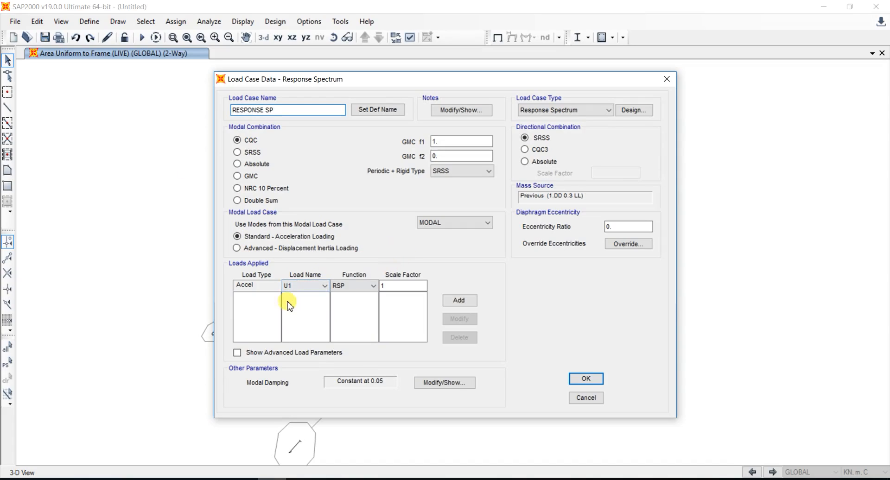
Step: Add a U1 acceleration load using function RSP with scale factor 9.81 to the load case
left_click(309, 291)
left_click(311, 292)
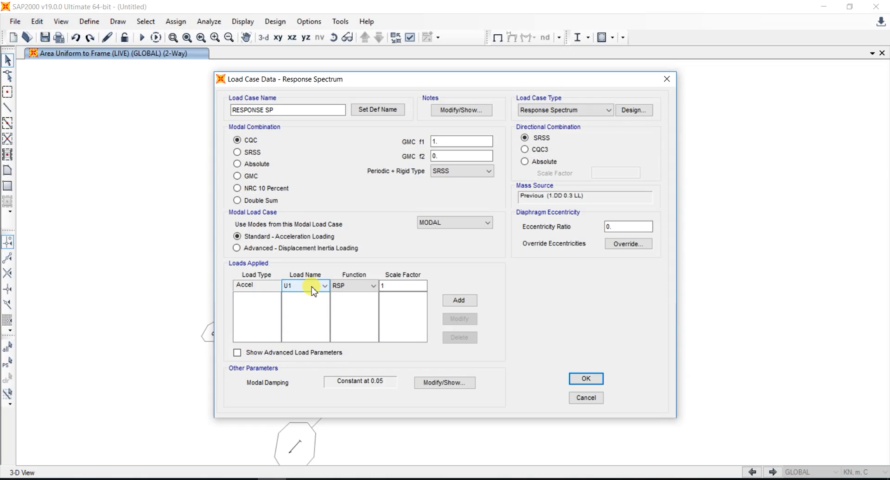
left_click(312, 290)
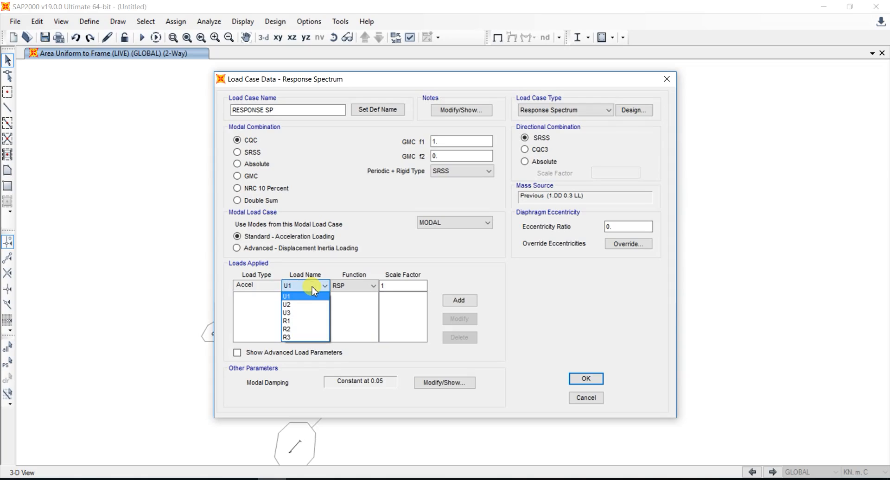
left_click(312, 287)
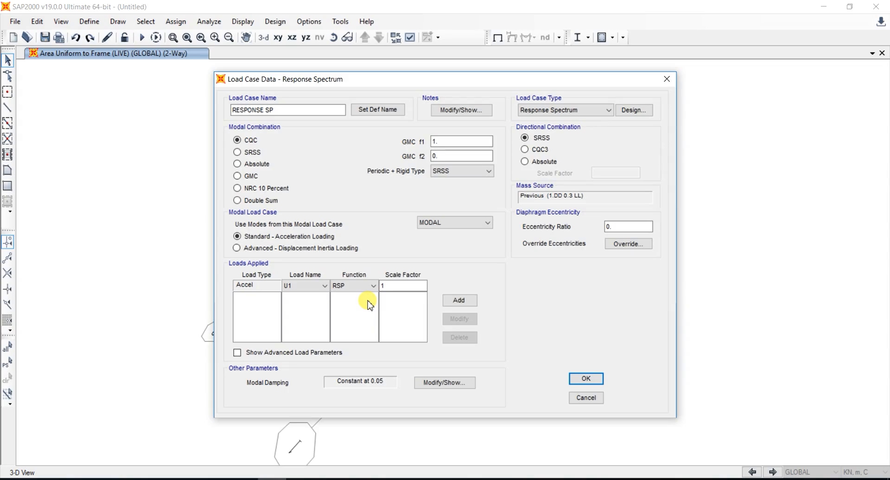
left_click(398, 287)
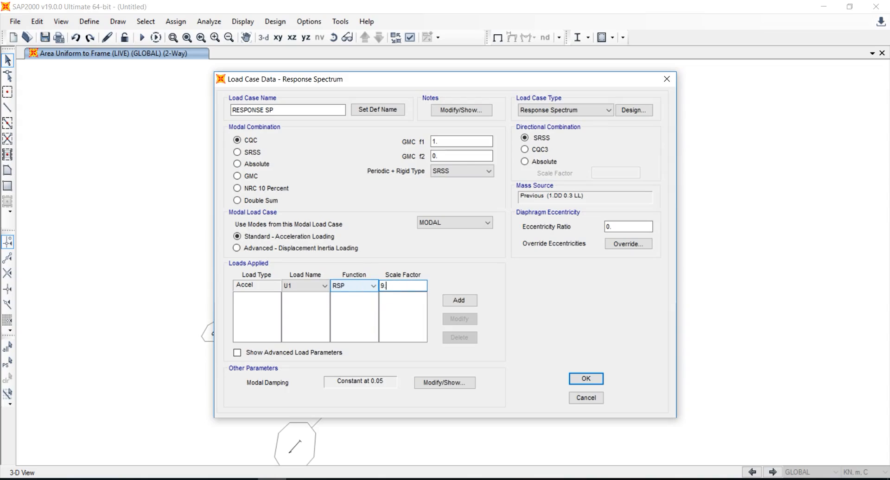
left_click(459, 300)
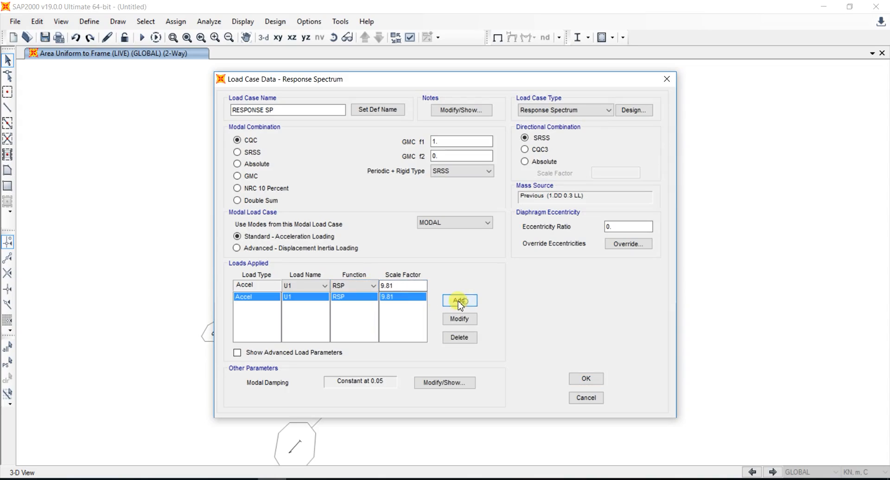
Step: Add a U2 acceleration load using function RSP with scale factor 9.81 and accept the load case
left_click(325, 286)
left_click(299, 305)
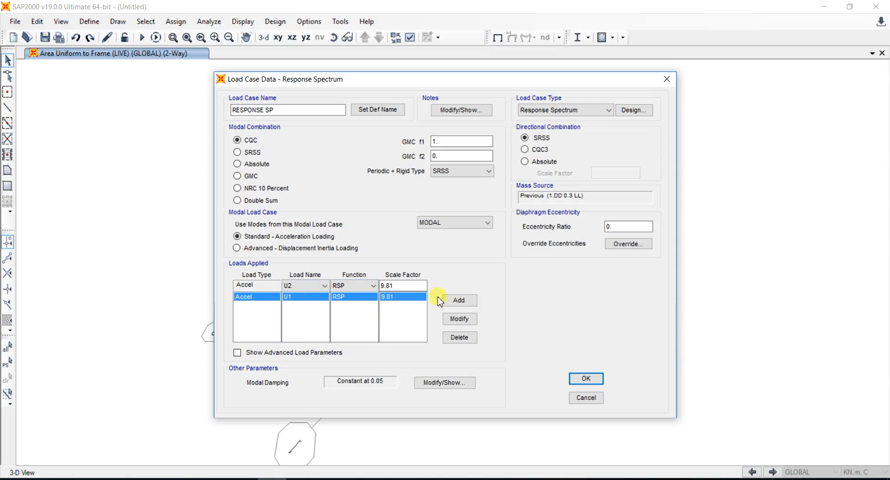
left_click(461, 301)
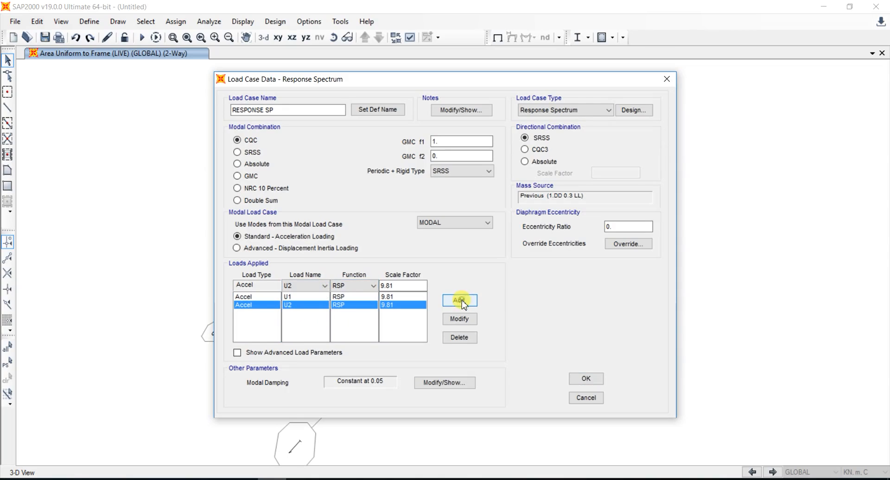
left_click(331, 297)
left_click(327, 305)
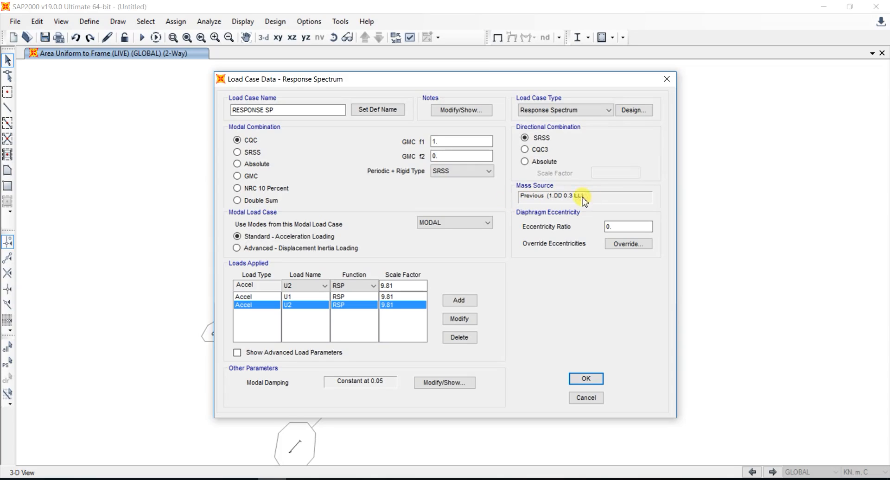
left_click(586, 379)
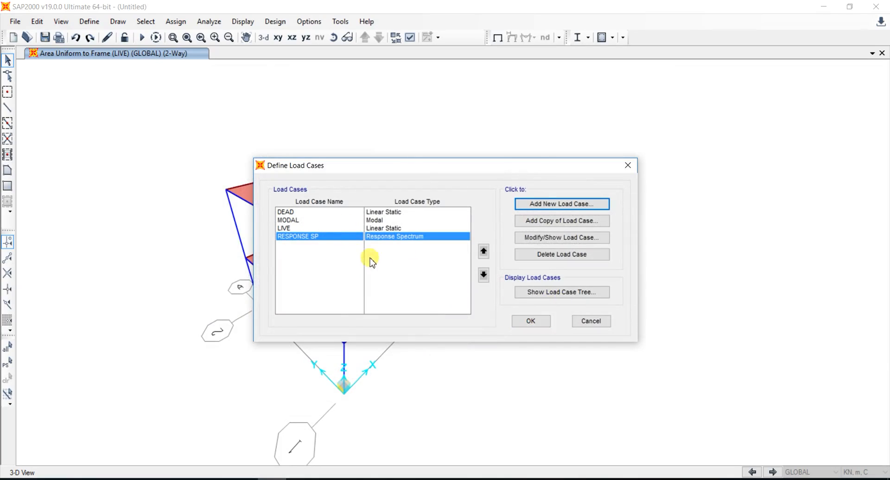
Step: Review the DEAD, MODAL, LIVE and RESPONSE SP entries in the load case list alongside the model
left_click(285, 212)
left_click(300, 219)
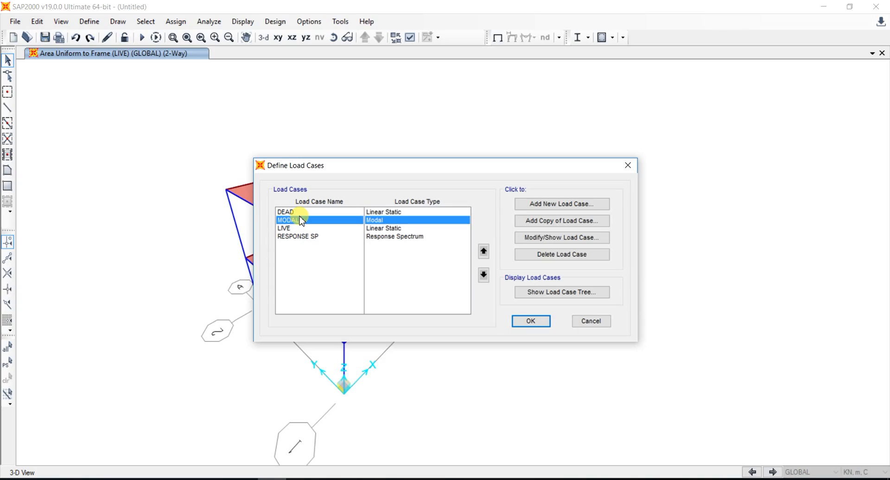
left_click(296, 229)
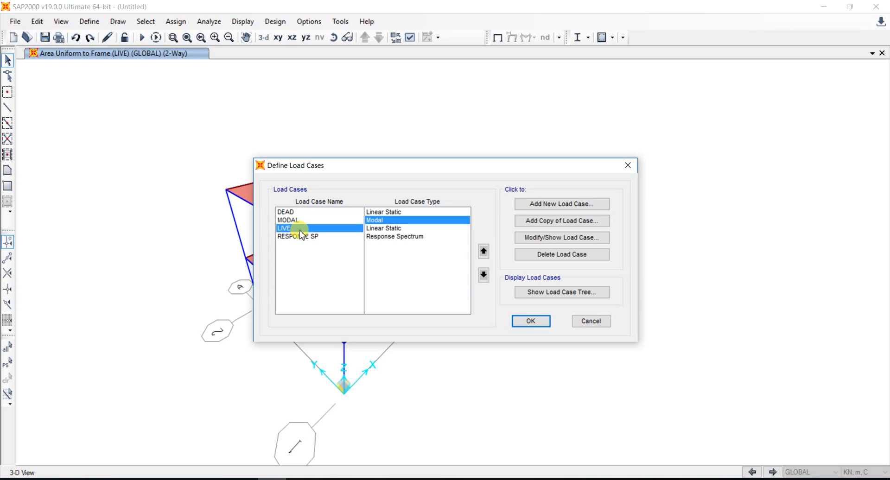
left_click(305, 237)
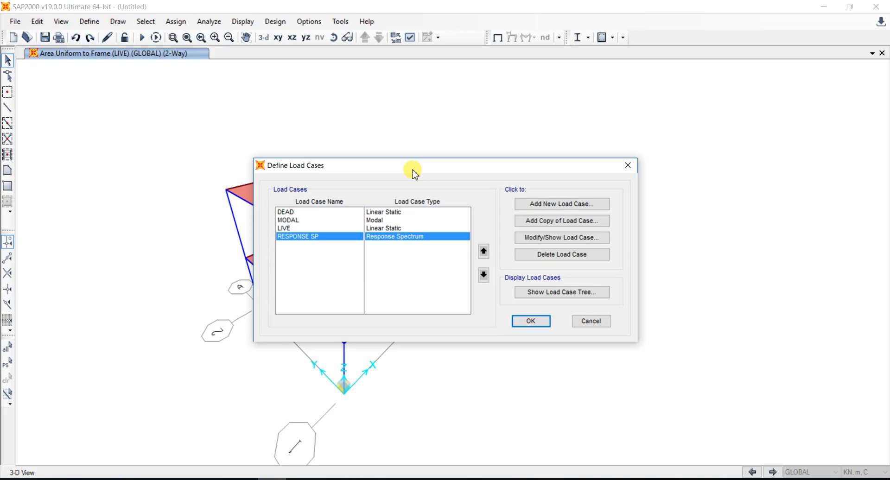
left_click(290, 229)
left_click(295, 237)
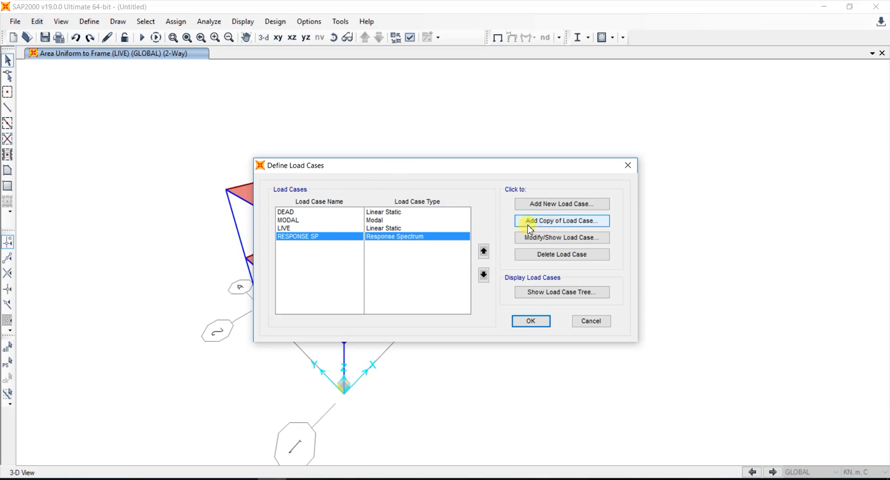
left_click_drag(468, 178, 472, 120)
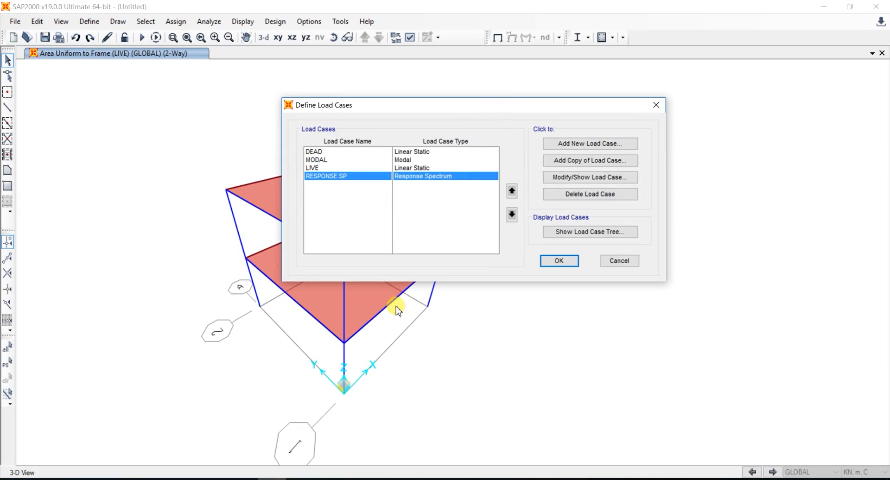
left_click(395, 170)
left_click(383, 177)
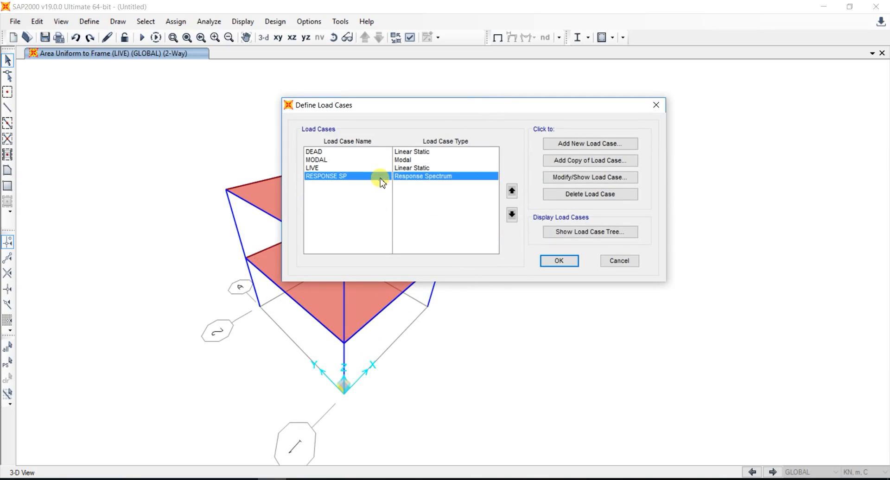
Step: Accept the load cases and add the default code-generated load combinations for Concrete Frame Design
left_click(573, 263)
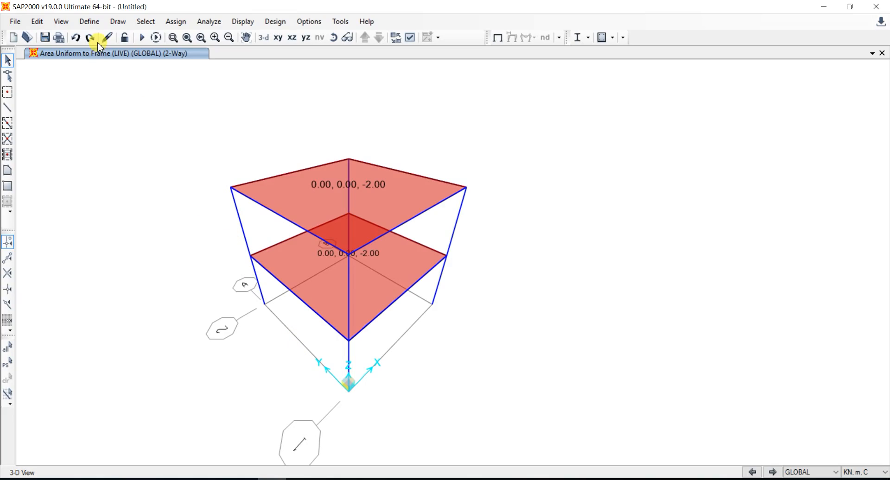
left_click(90, 21)
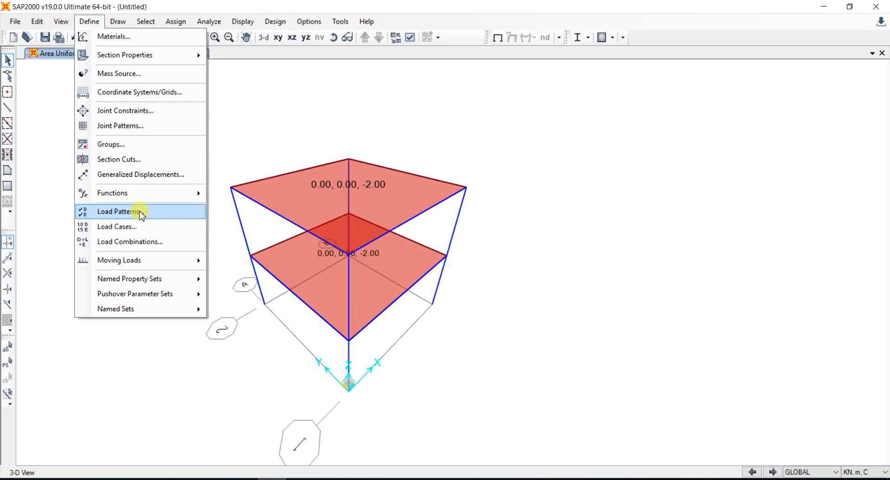
left_click(138, 243)
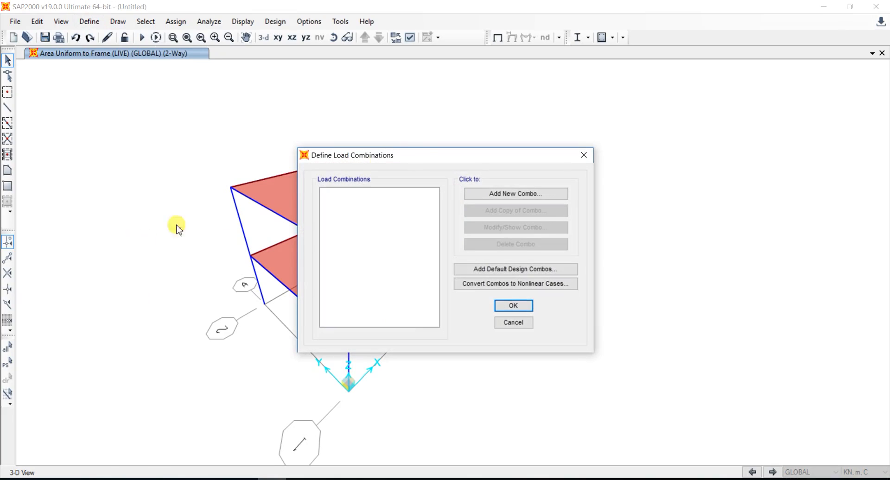
left_click_drag(438, 158, 389, 116)
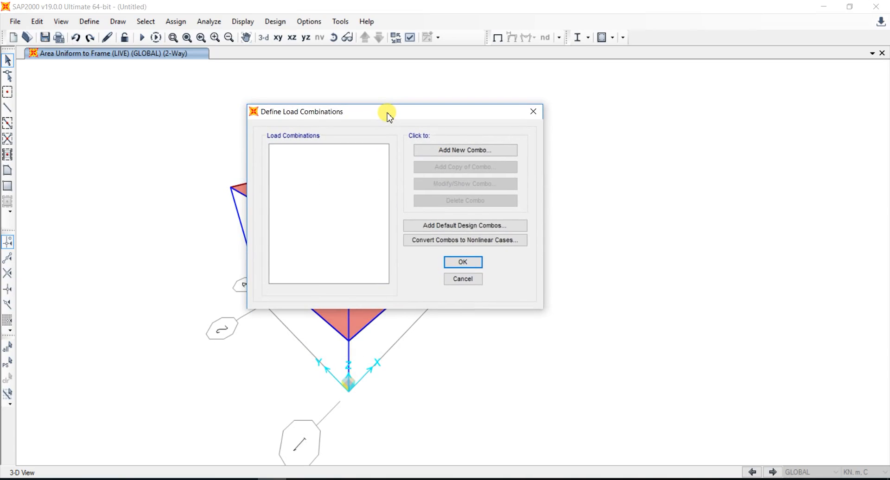
left_click(452, 228)
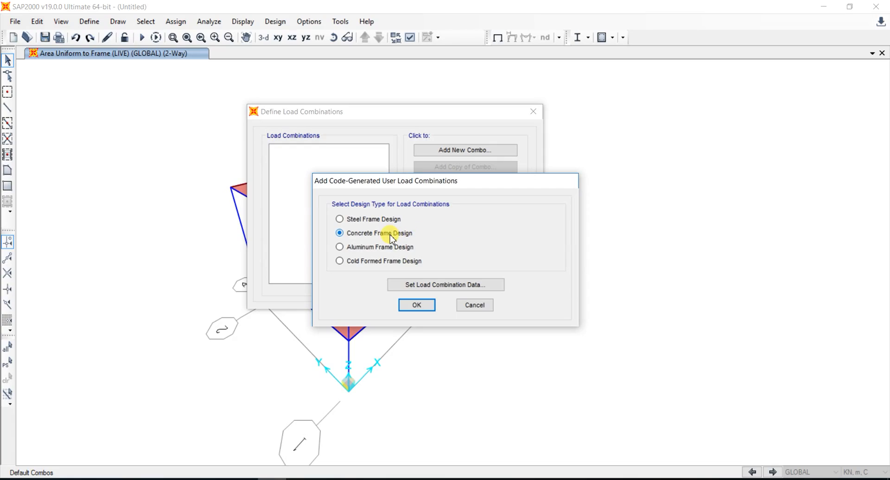
left_click_drag(457, 181, 442, 116)
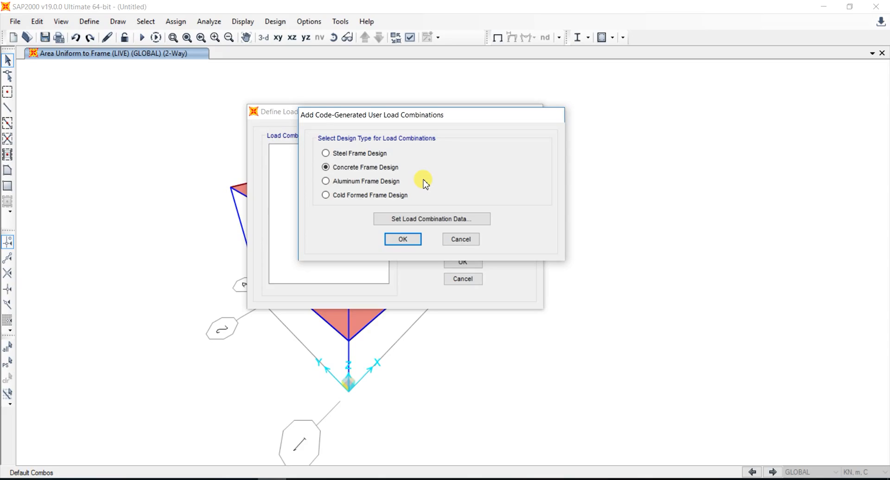
left_click(410, 243)
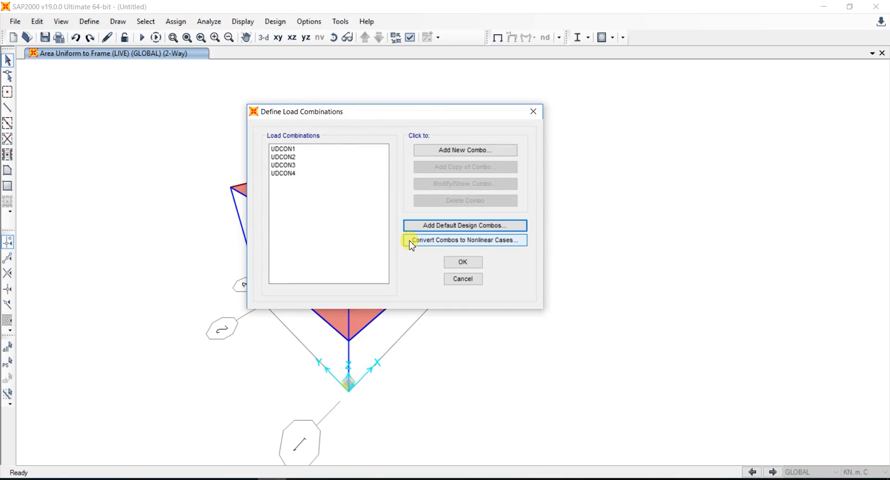
Step: Examine the load cases and scale factors of load combination UDCON1 without changing them
left_click(287, 150)
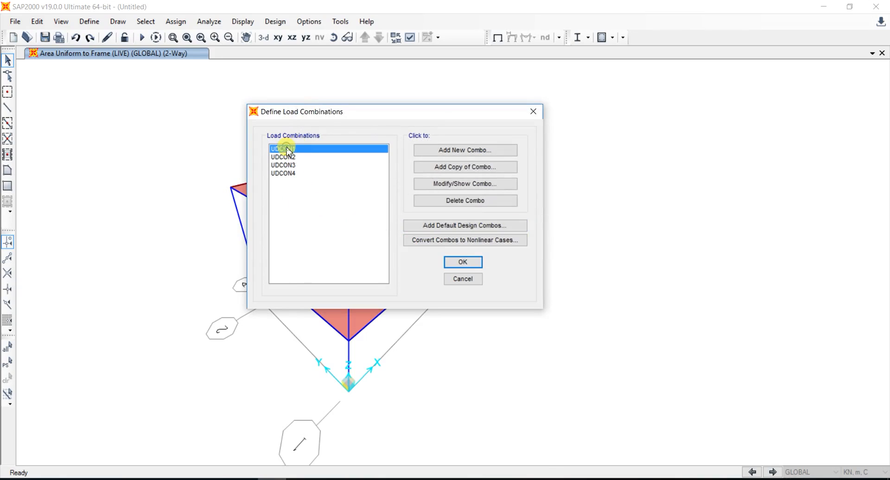
left_click(476, 186)
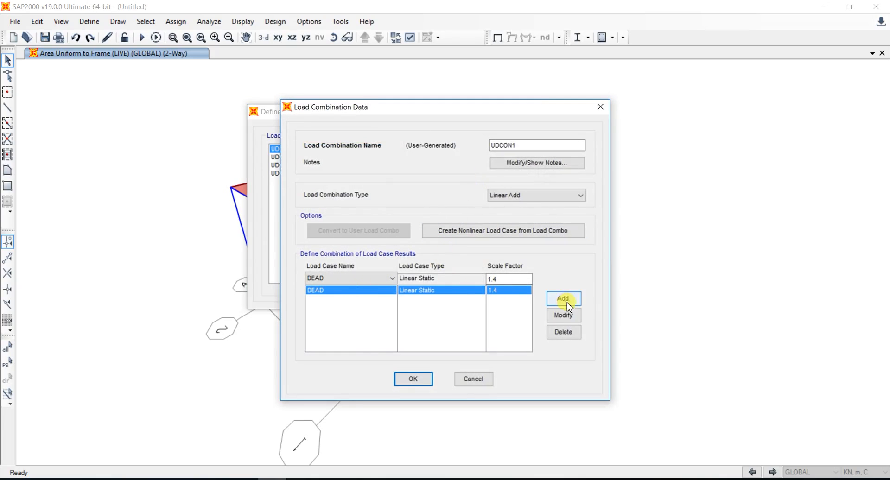
left_click(485, 379)
Step: Try to change the DEAD scale factor in load combination UDCON2, discarding the unapplied edit
left_click(327, 157)
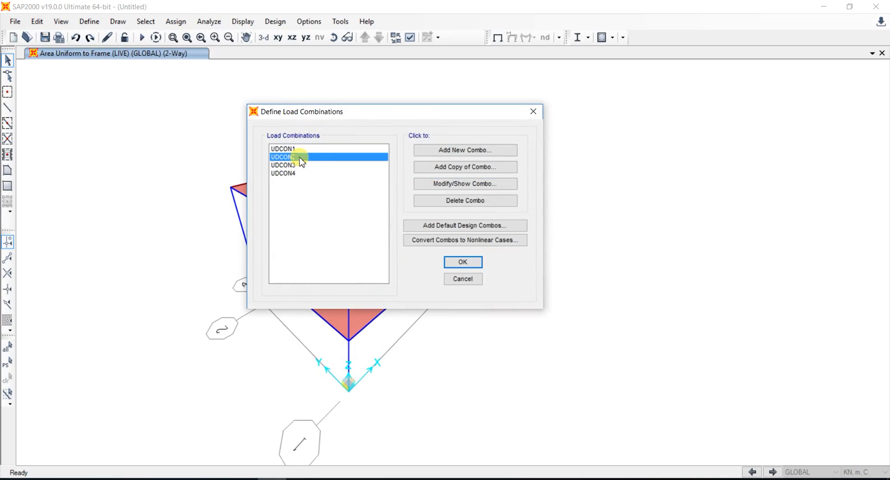
left_click(458, 184)
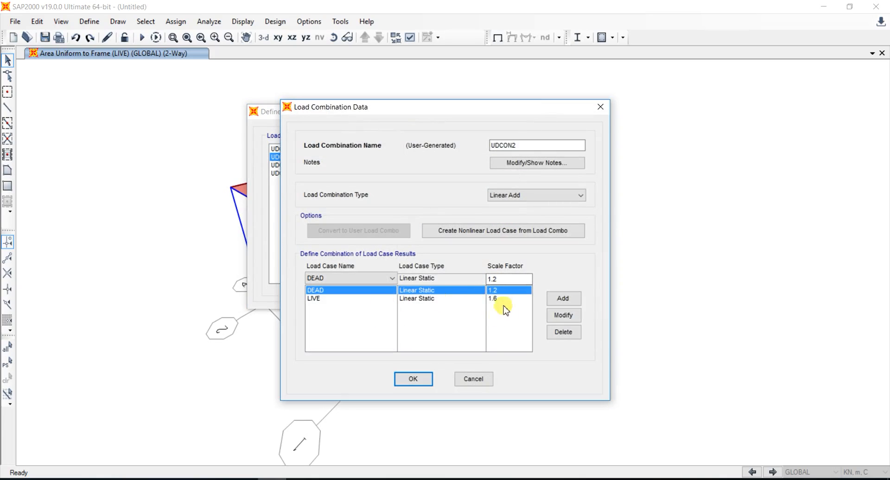
left_click(506, 280)
type("4")
left_click(414, 379)
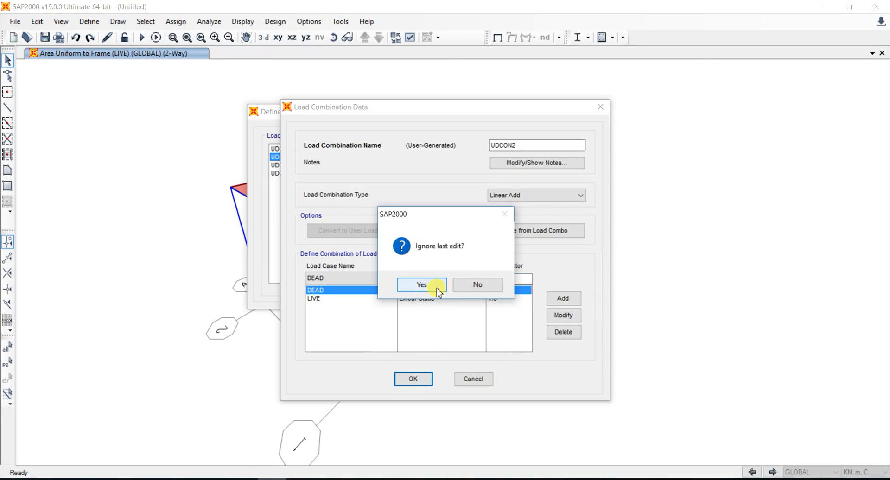
left_click(465, 285)
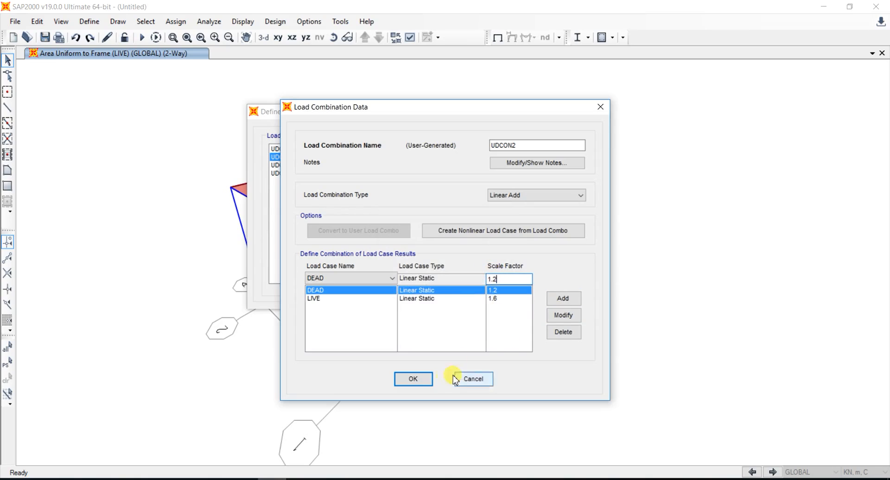
left_click(412, 379)
left_click(434, 285)
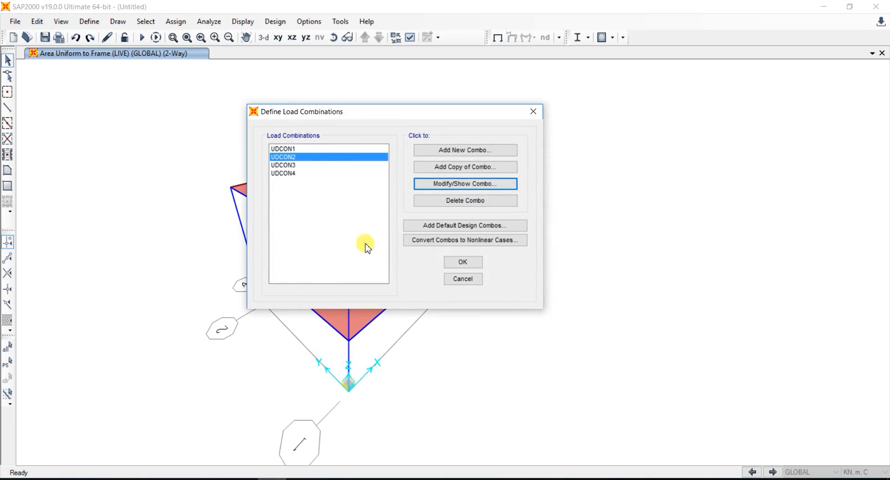
Step: Check the load cases and scale factors of UDCON3 and accept the load combination list
left_click(308, 166)
left_click(475, 186)
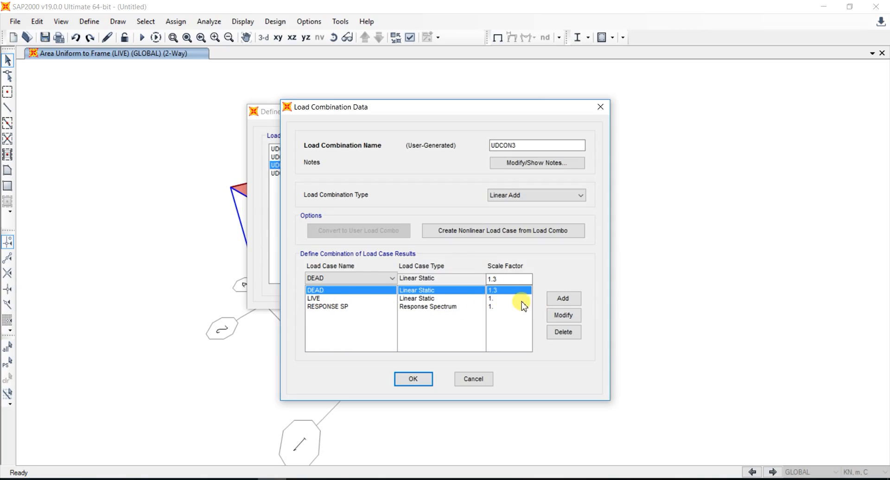
left_click(414, 378)
left_click(319, 173)
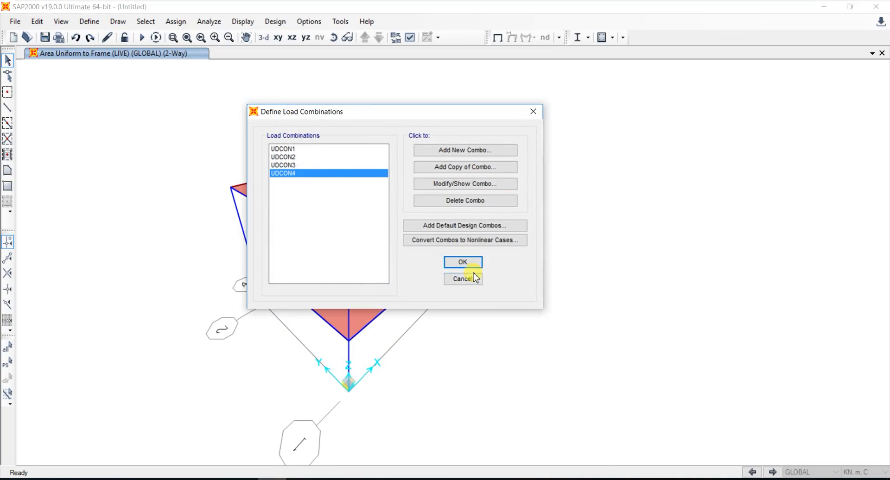
left_click(464, 263)
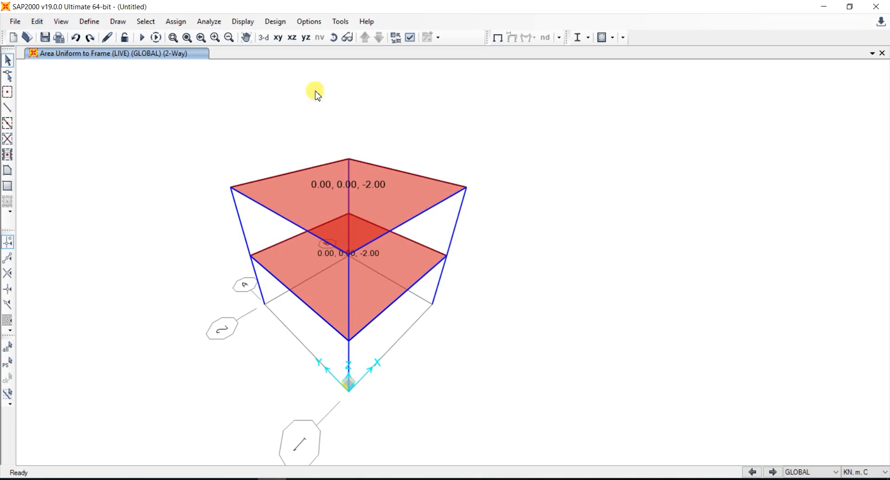
Step: Open the concrete frame design preferences for ACI 318-14
left_click(612, 38)
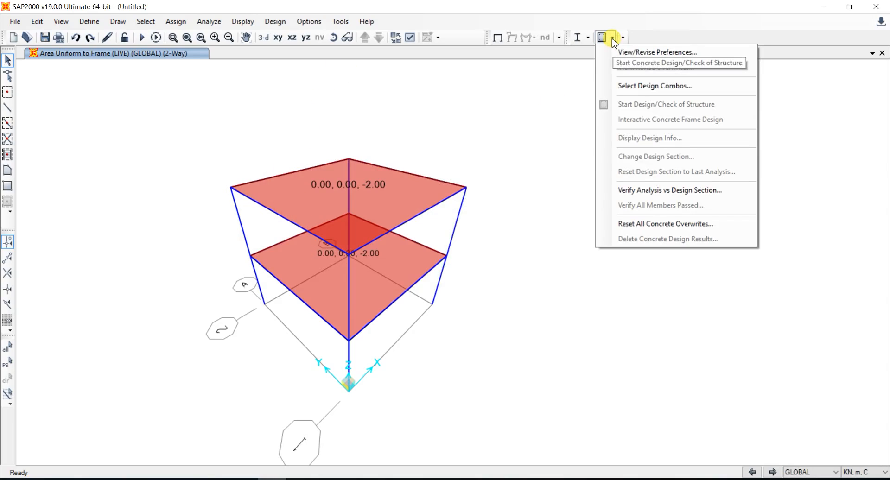
left_click(394, 97)
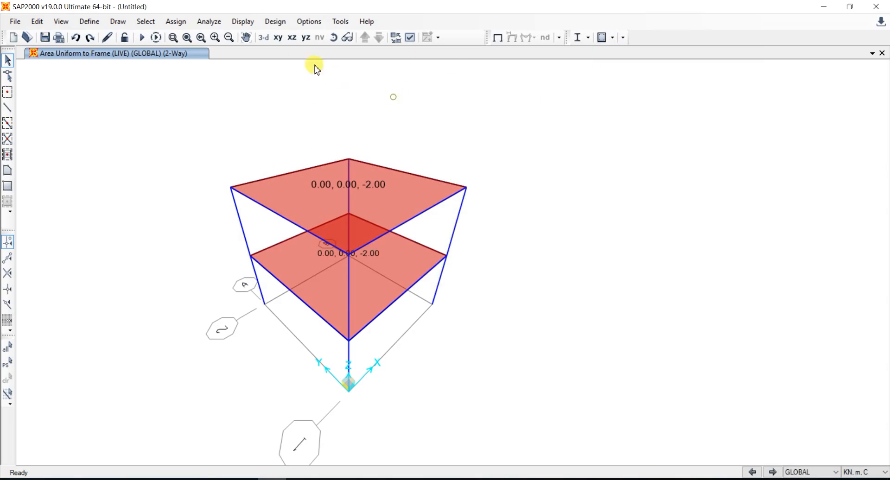
left_click(275, 21)
mouse_move(285, 41)
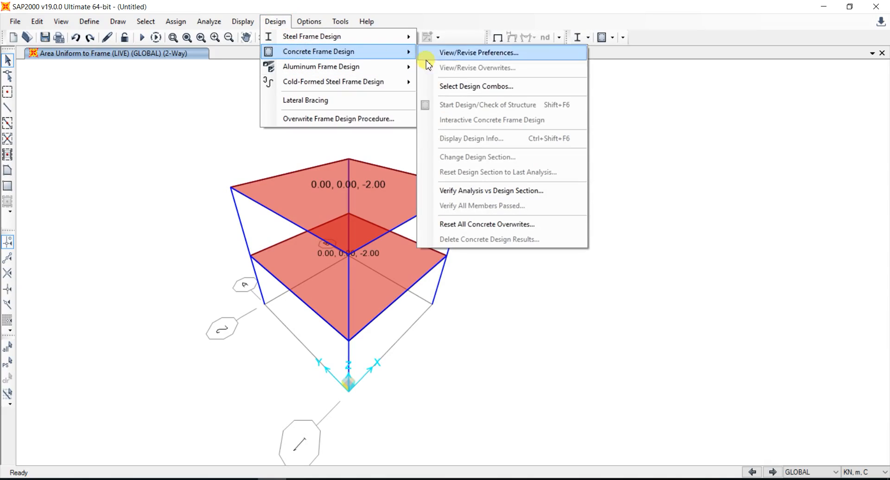
left_click_drag(448, 75, 332, 43)
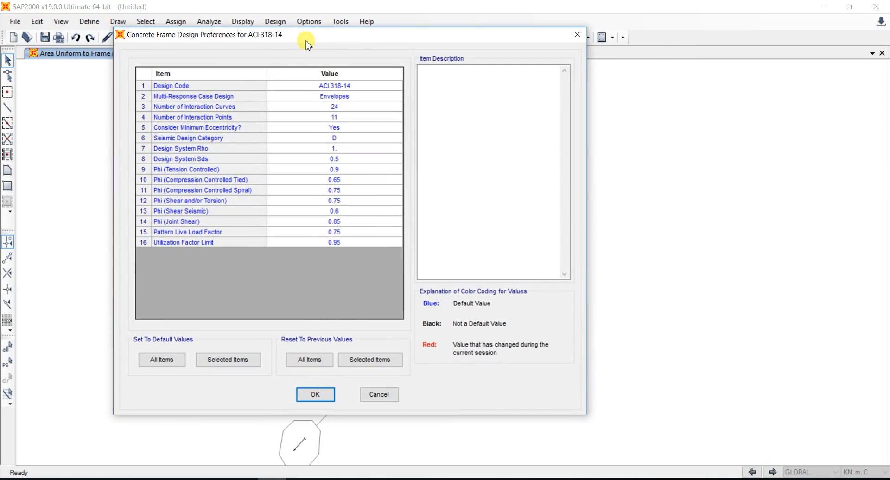
Step: Examine the descriptions of the ACI 318-14 preference items, from Multi-Response Case Design through the strength reduction factors to Pattern Live Load Factor
left_click(335, 108)
left_click(352, 98)
left_click(353, 107)
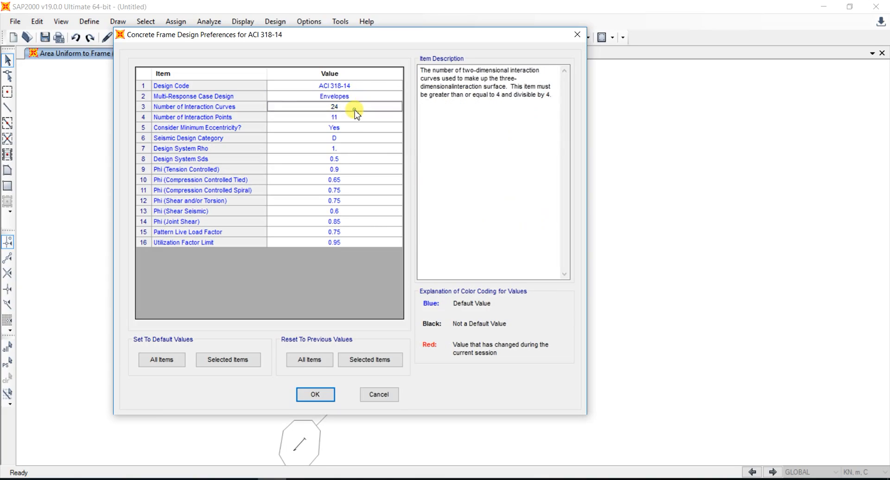
left_click(352, 118)
left_click(350, 128)
left_click(352, 147)
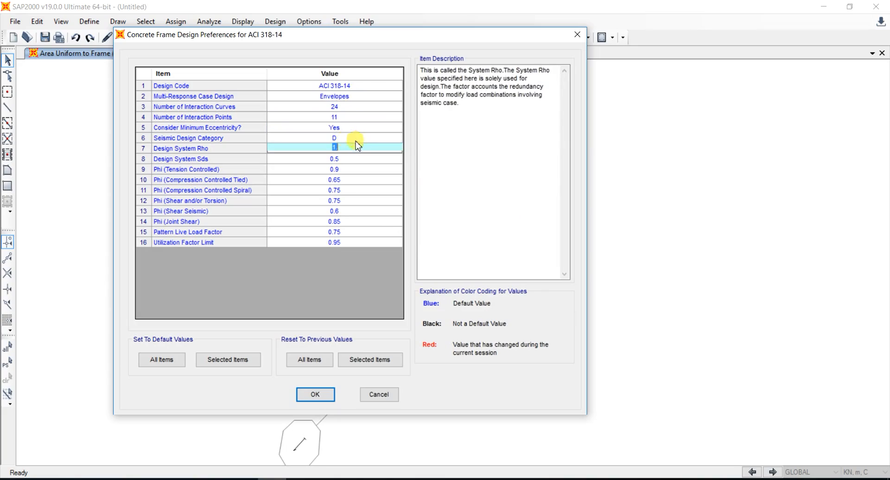
left_click(353, 138)
left_click(354, 150)
left_click(353, 158)
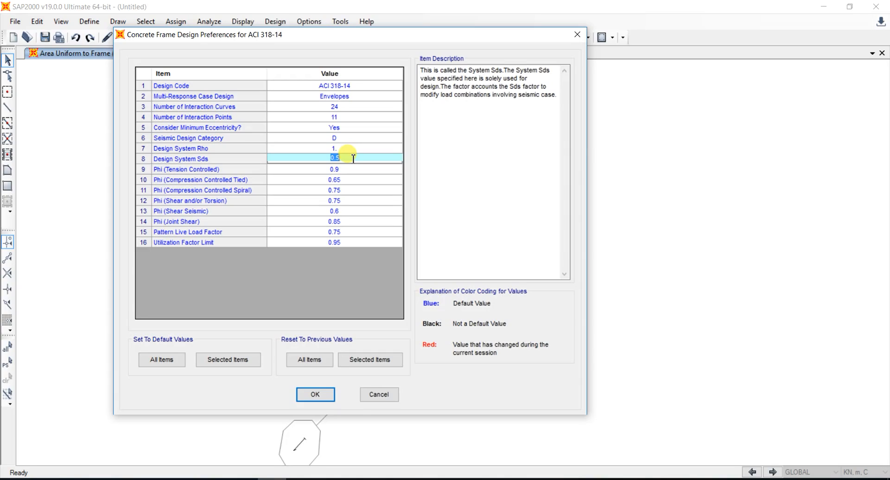
left_click(350, 169)
left_click(349, 180)
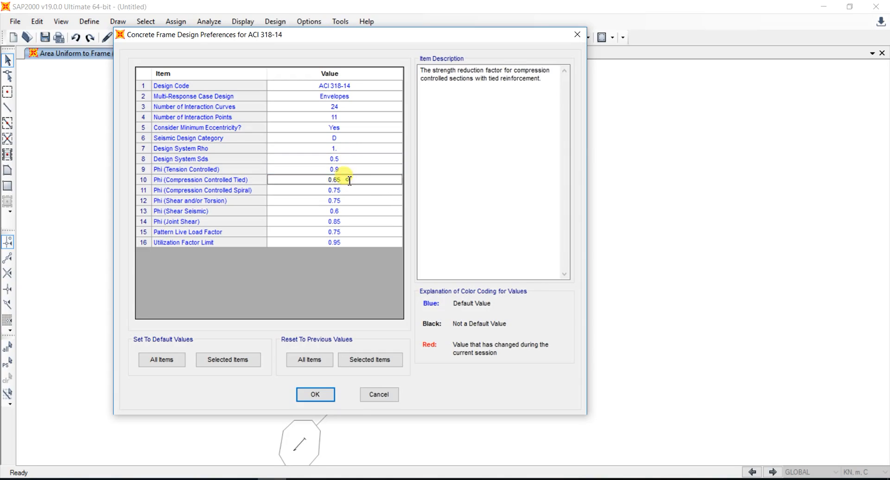
left_click(349, 191)
left_click(346, 201)
left_click(342, 222)
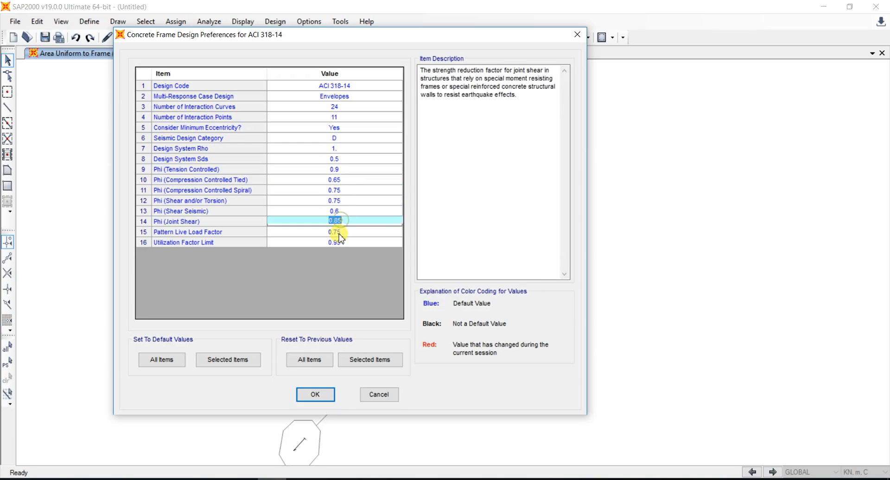
left_click(342, 231)
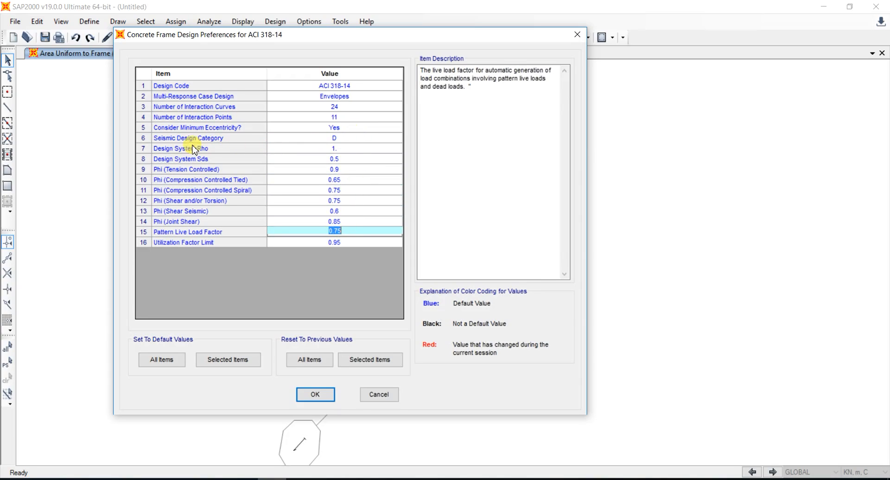
Step: Set the Seismic Design Category to B in the concrete frame design preferences
left_click(365, 141)
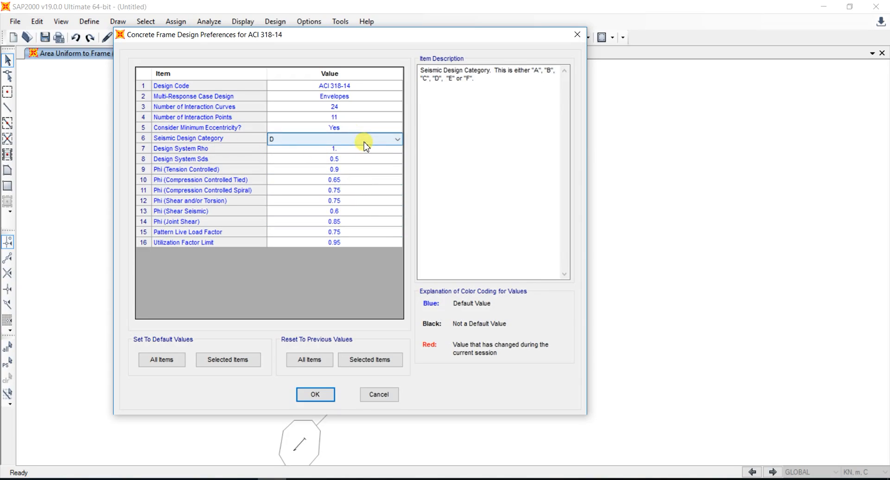
left_click(367, 141)
left_click(351, 156)
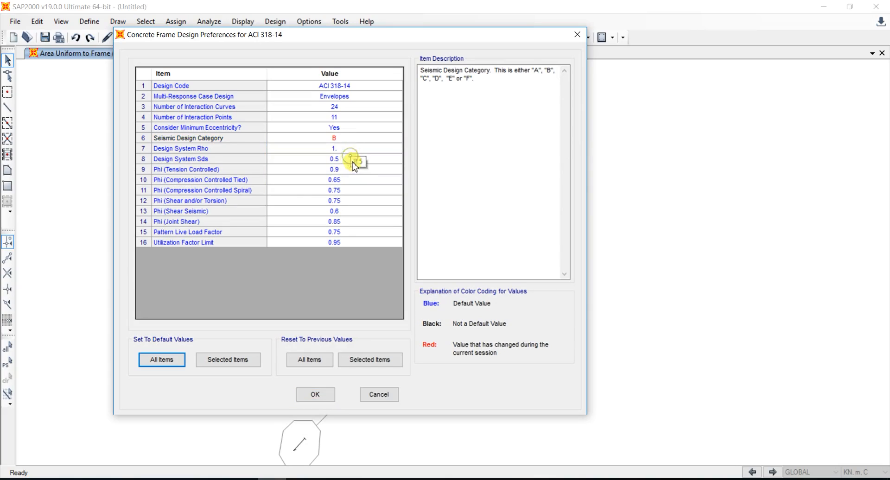
left_click(354, 170)
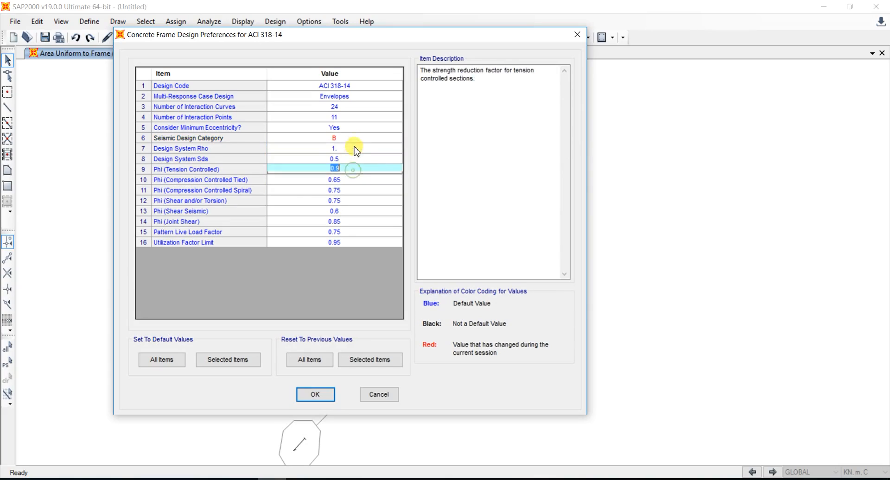
Step: Recheck the Seismic Design Category and its neighbouring items, and accept the concrete frame design preferences
left_click(356, 138)
left_click(355, 127)
left_click(356, 158)
left_click(357, 140)
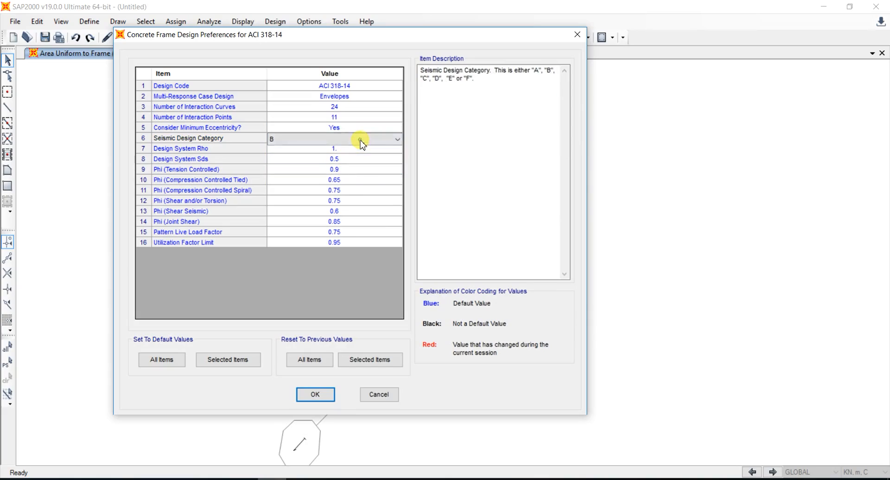
left_click(357, 169)
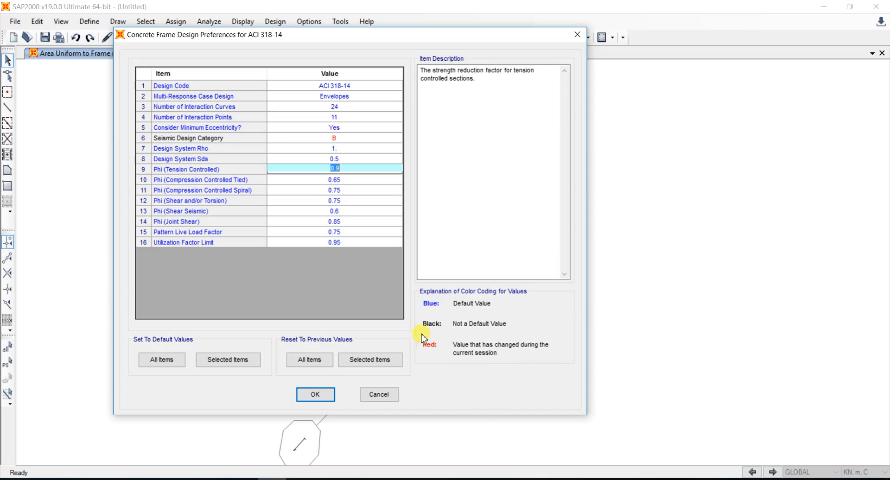
left_click(343, 128)
left_click(343, 139)
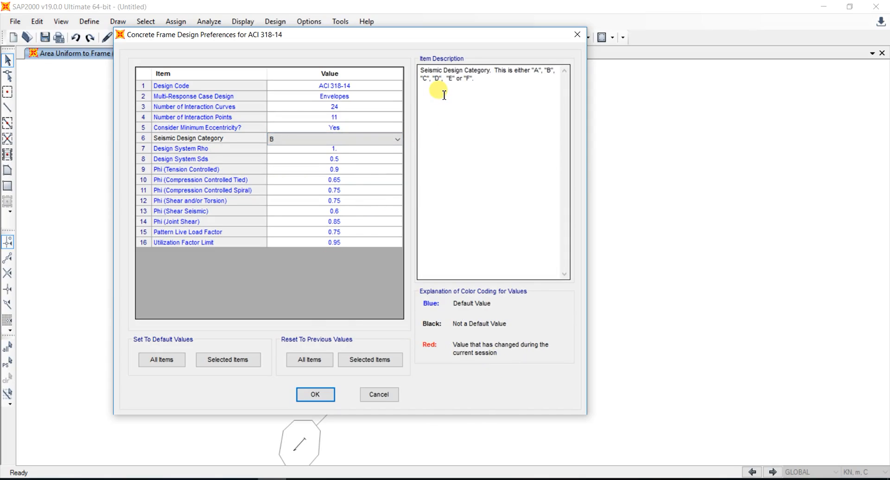
left_click(314, 395)
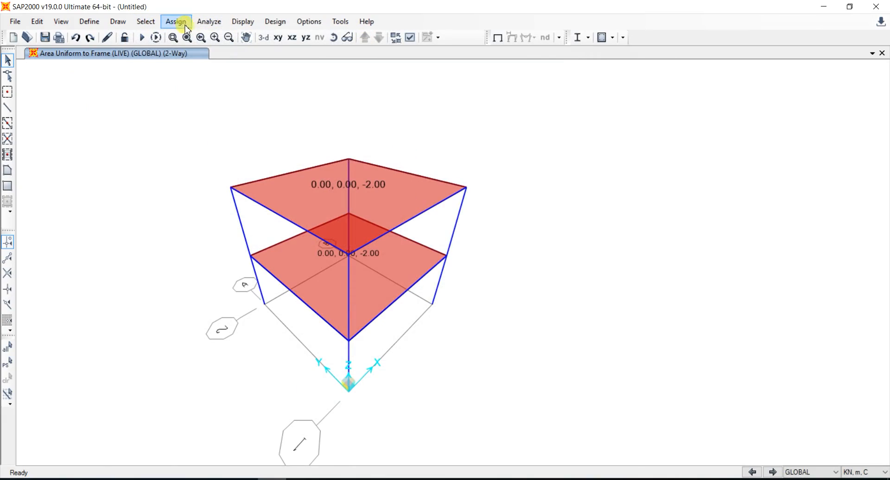
Step: Select the upper and lower floor slabs
left_click(206, 21)
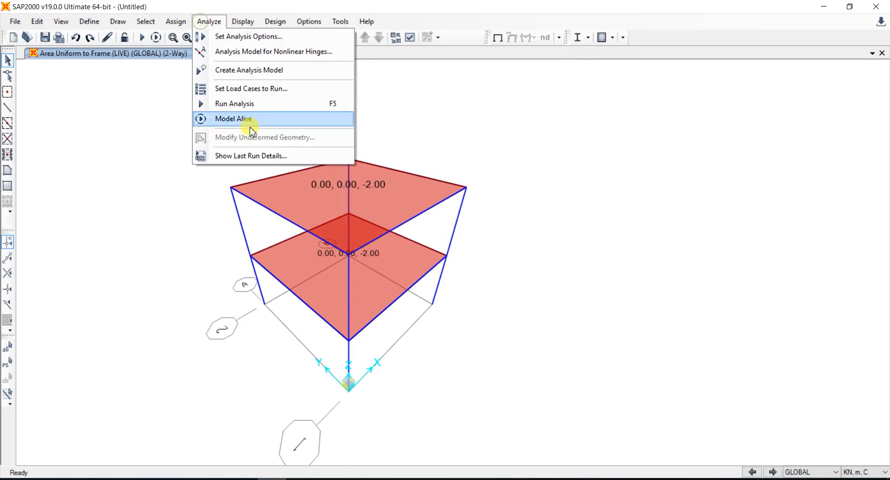
left_click(174, 173)
left_click(363, 234)
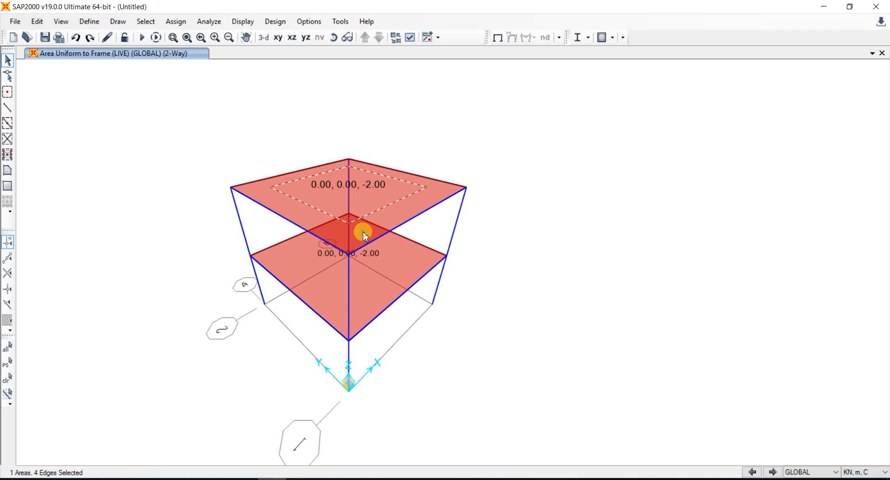
left_click(365, 297)
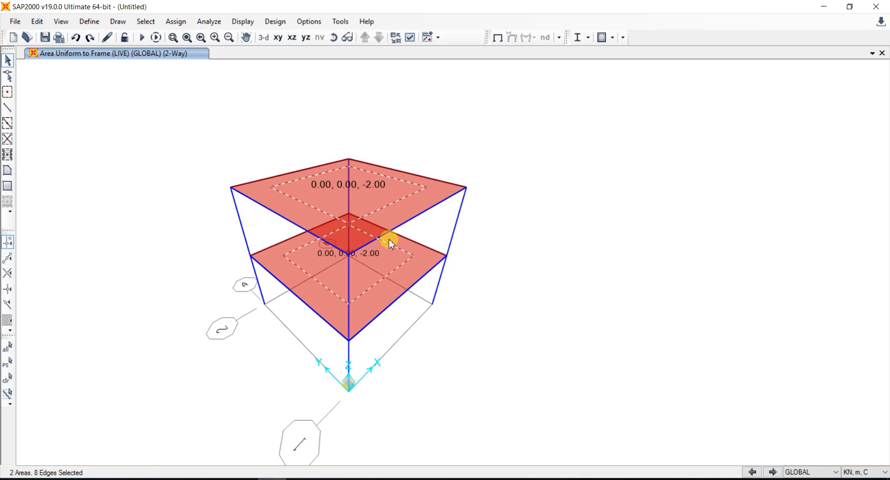
Step: Open the upper slab's area information and create edge constraints around its object edges
right_click(356, 198)
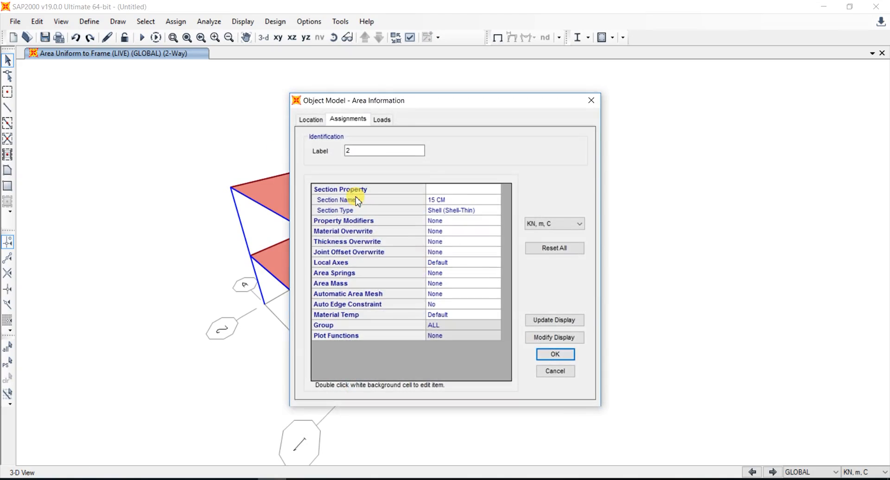
left_click_drag(431, 99, 553, 88)
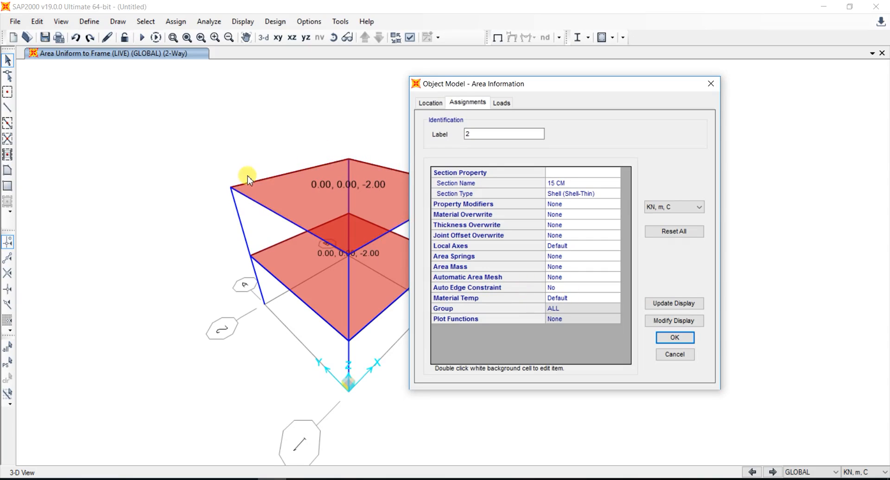
double_click(568, 289)
left_click(378, 254)
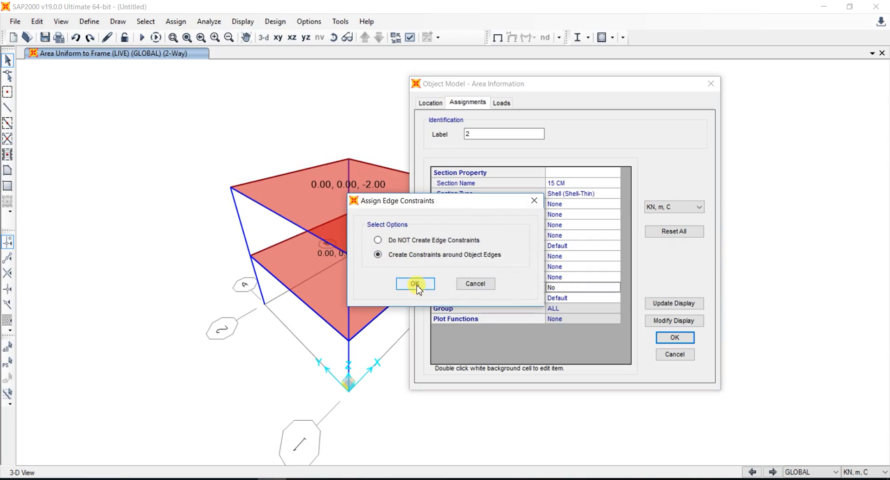
left_click(416, 285)
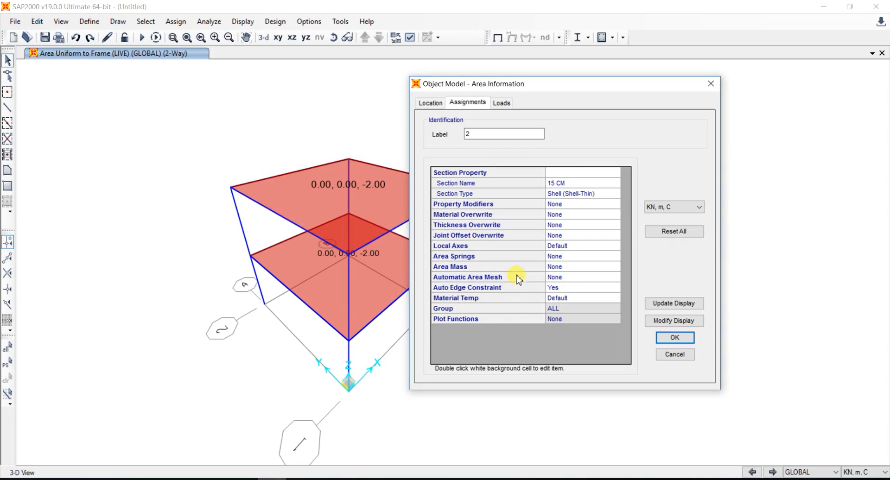
Step: Assign the upper slab an automatic area mesh of 12 objects along each edge direction, and accept its area information
double_click(552, 268)
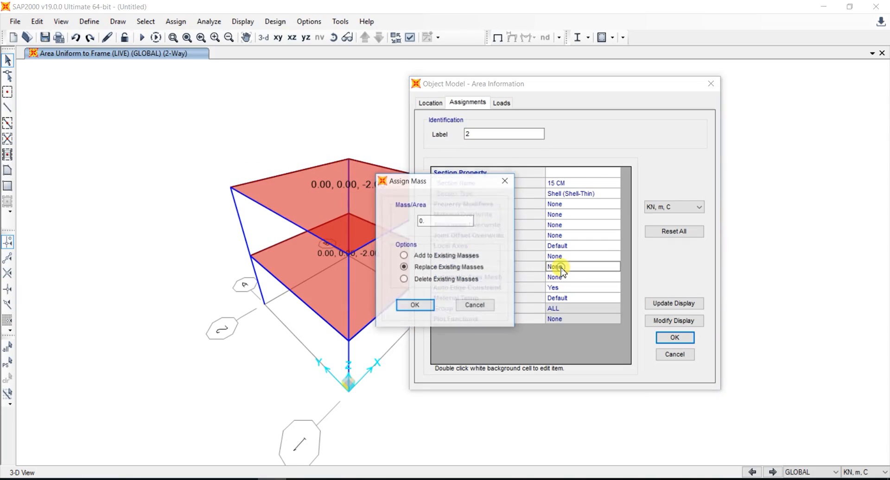
left_click(475, 306)
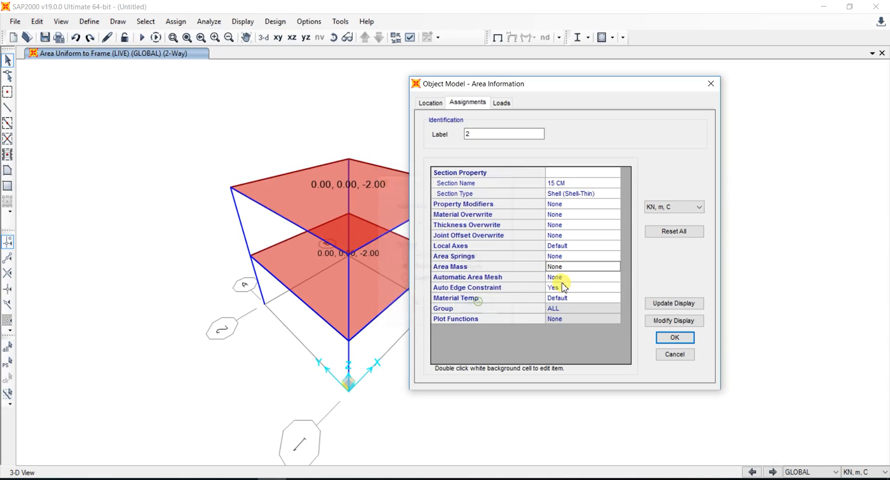
double_click(582, 278)
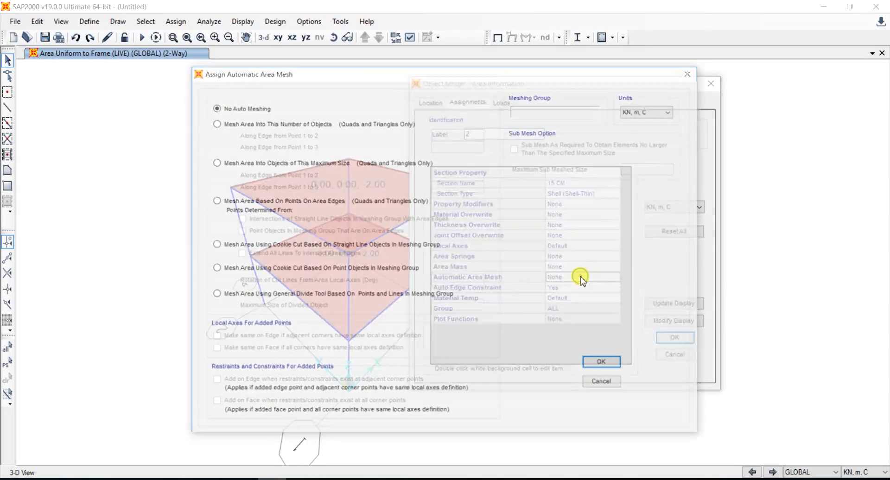
left_click(297, 126)
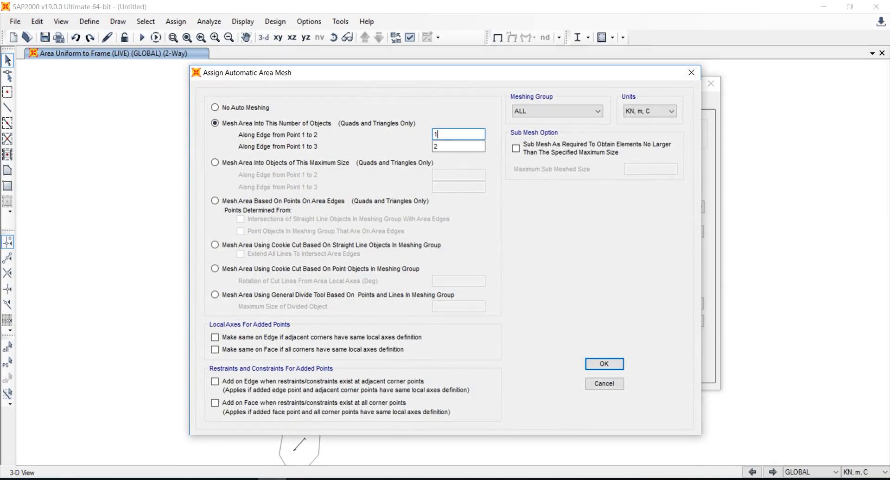
double_click(457, 146)
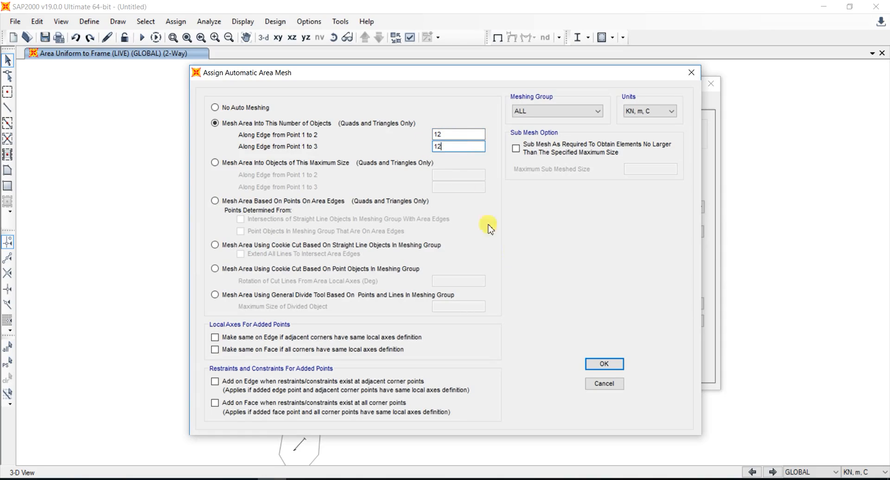
left_click(610, 367)
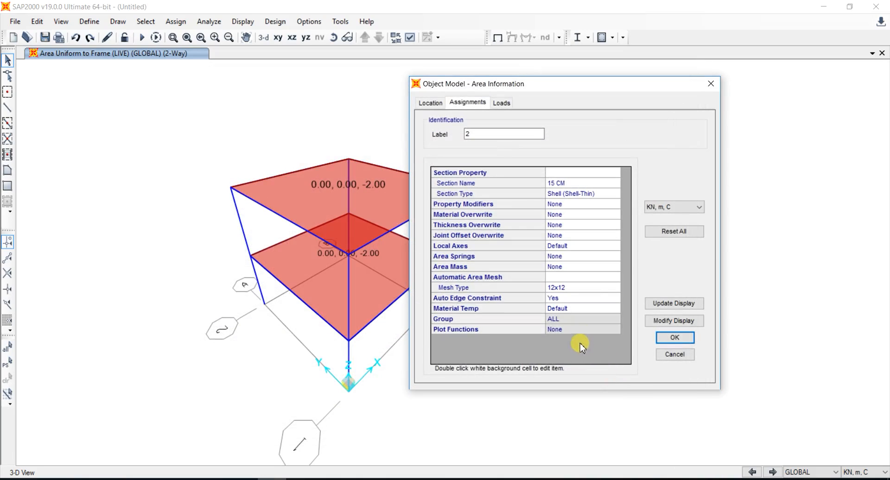
left_click(672, 337)
Step: Open the lower slab's area information and create edge constraints around its object edges
left_click(379, 273)
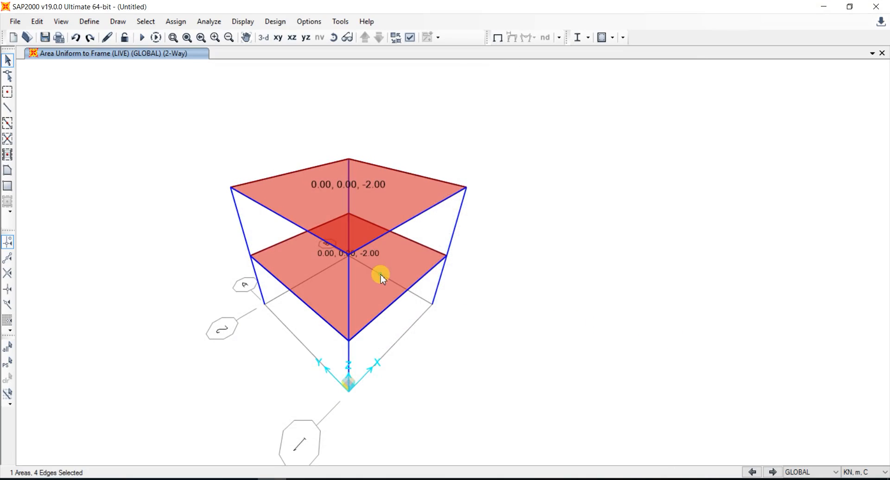
right_click(381, 276)
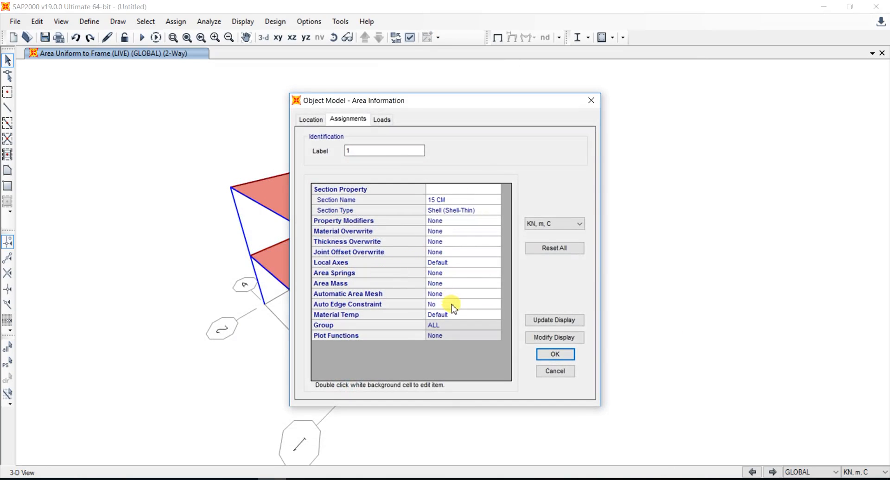
double_click(453, 306)
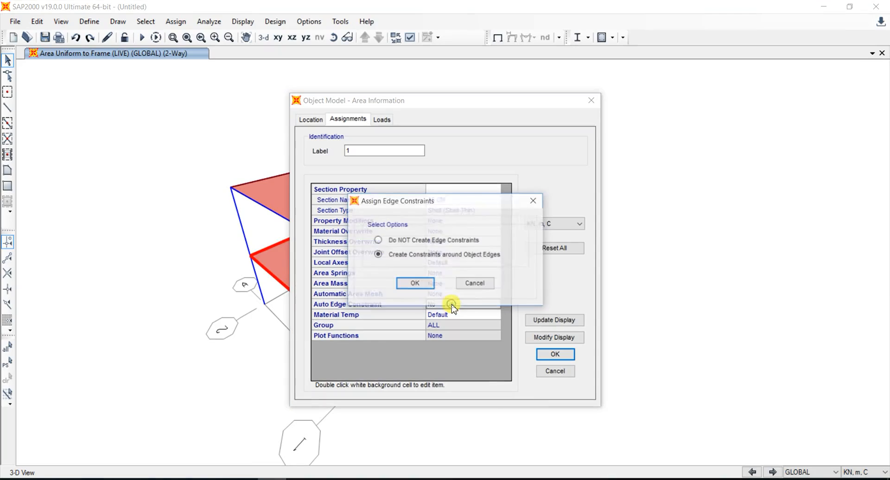
left_click(427, 281)
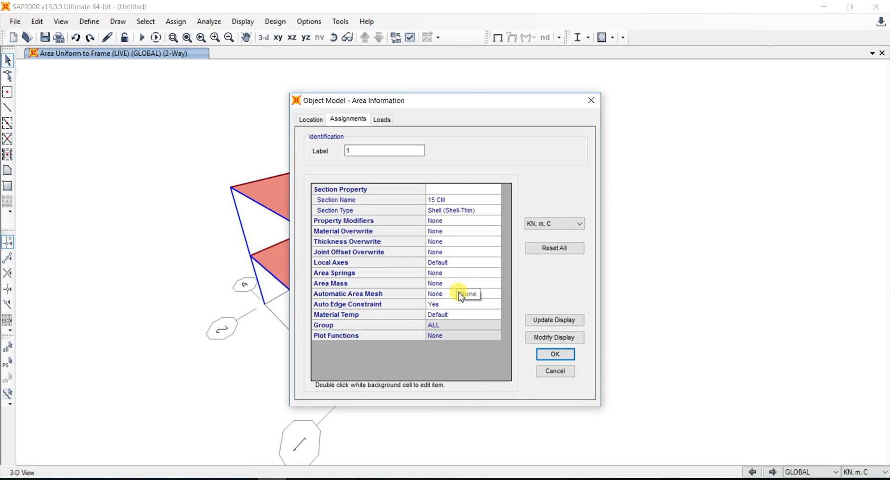
Step: Assign the lower slab an automatic area mesh of 12 by 12 objects and accept its area information
left_click(460, 294)
double_click(459, 294)
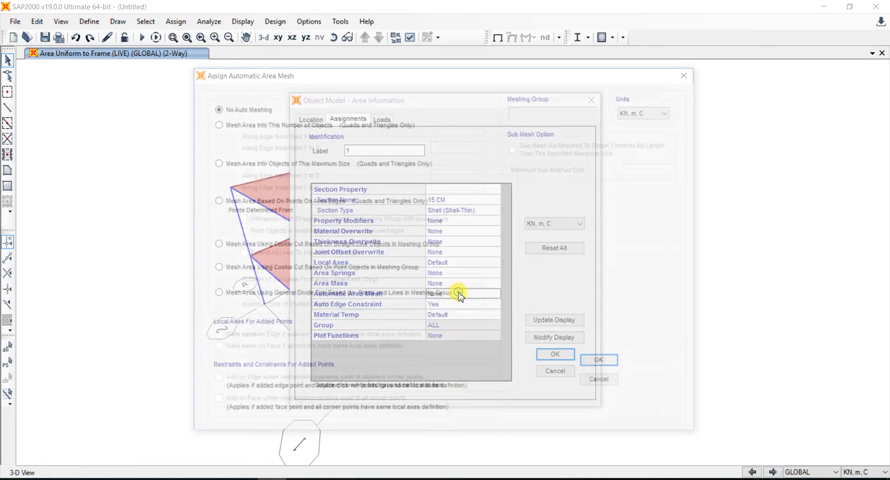
left_click(308, 124)
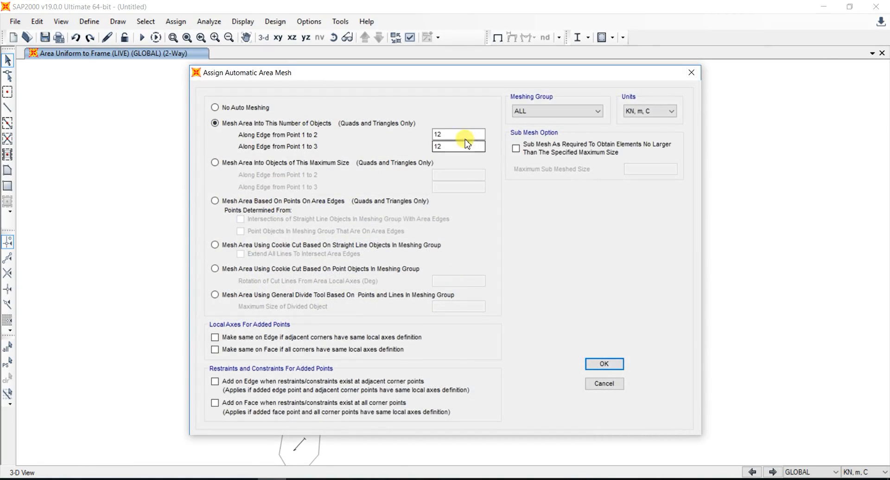
left_click(604, 364)
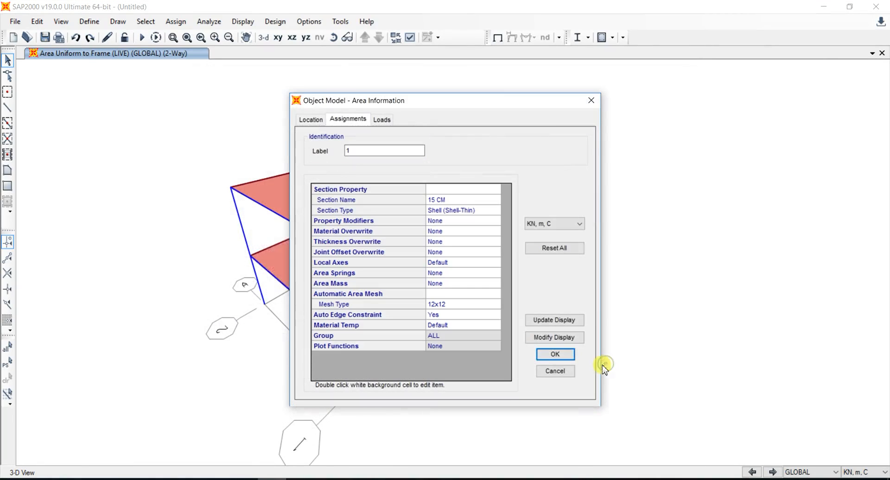
left_click(556, 355)
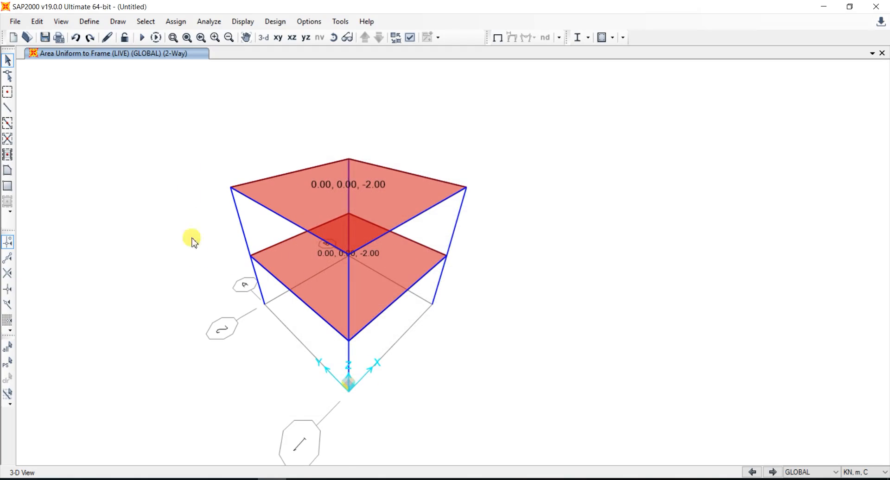
Step: Run the analysis for the DEAD, MODAL, LIVE and RESPONSE SP cases, saving the model as 1 over the existing file
left_click(142, 38)
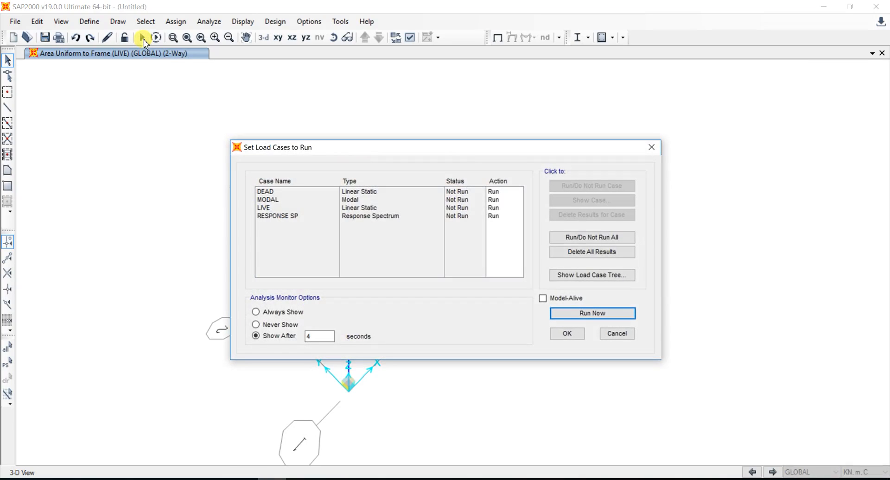
left_click(567, 314)
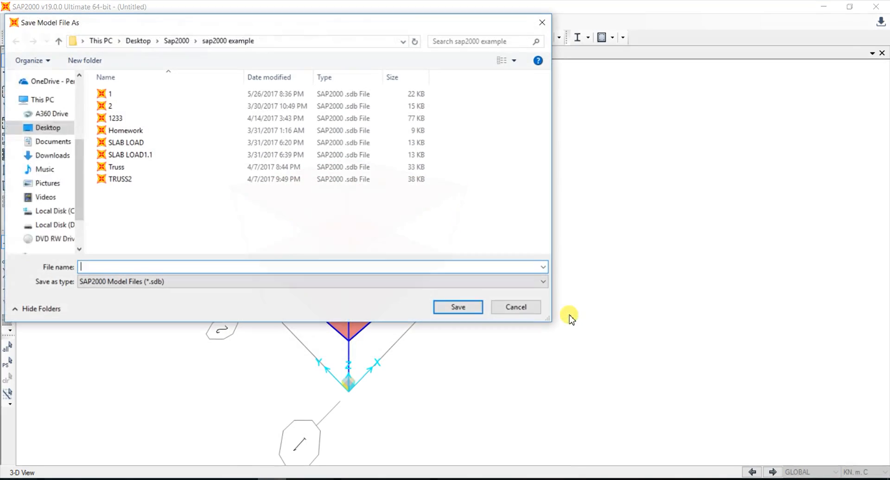
left_click(129, 94)
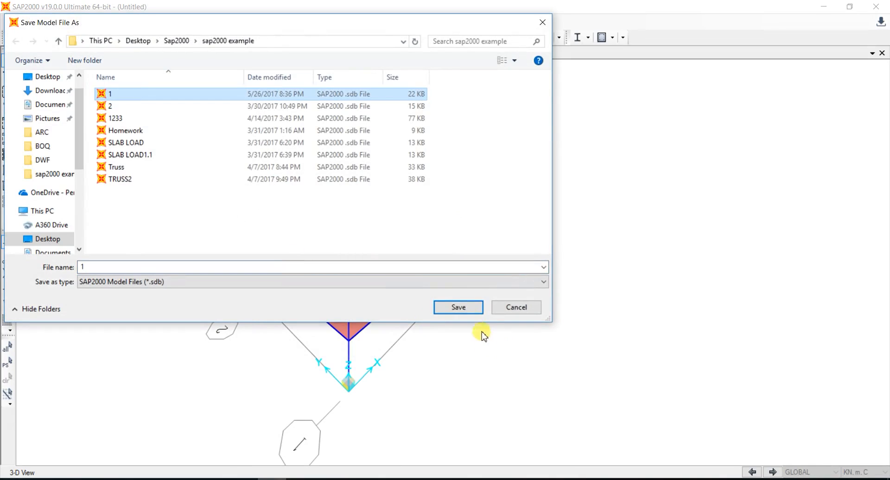
left_click(459, 308)
left_click(480, 249)
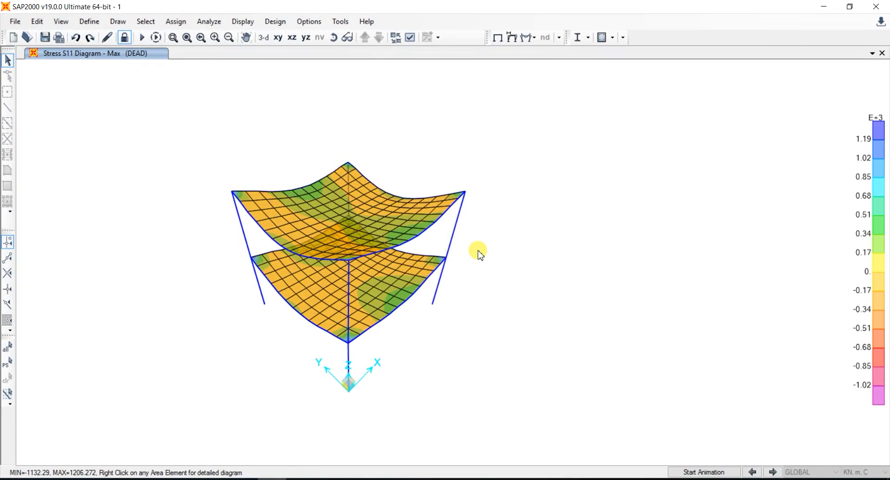
Step: Examine the S11 stress contours on both slabs for the DEAD case, briefly animating the deformed shape
mouse_move(262, 217)
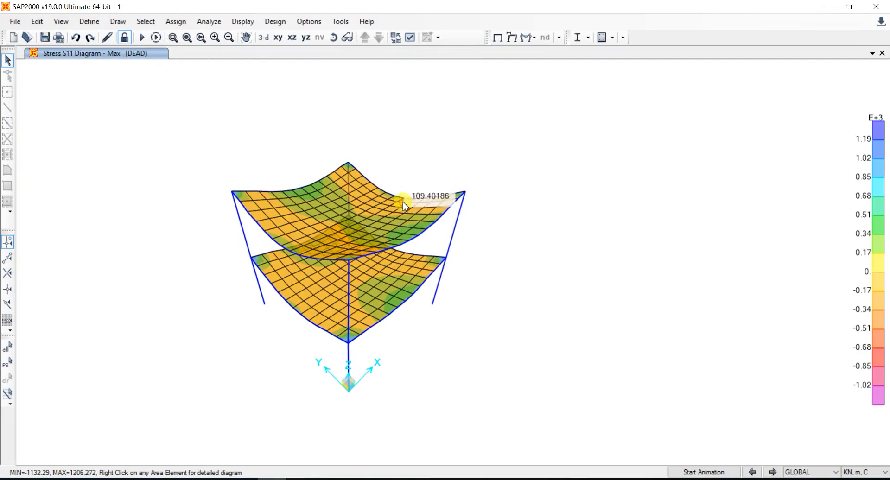
left_click(695, 473)
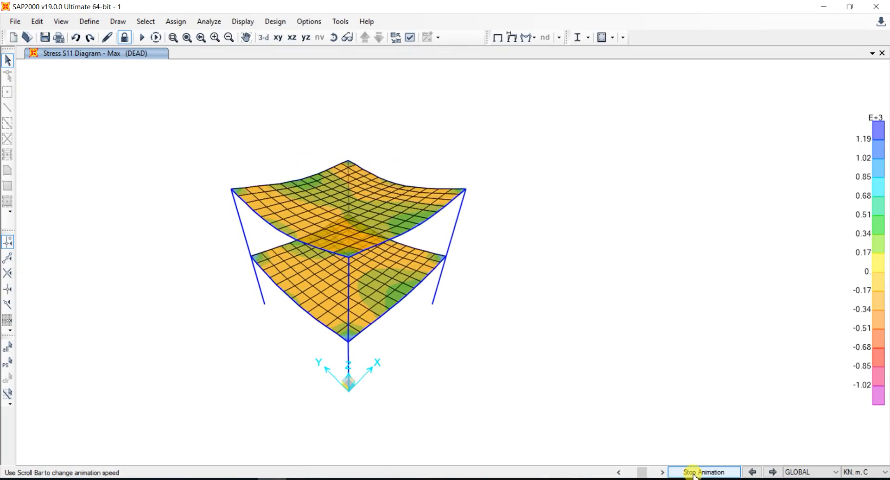
left_click(694, 473)
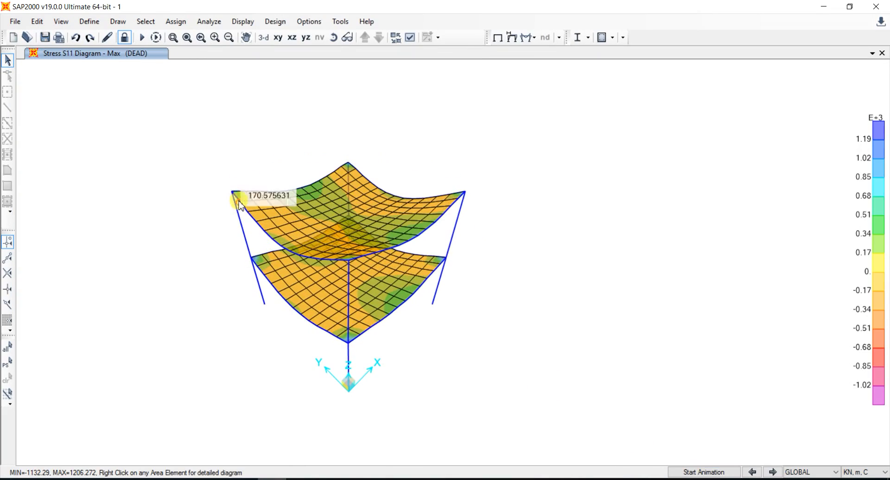
mouse_move(232, 190)
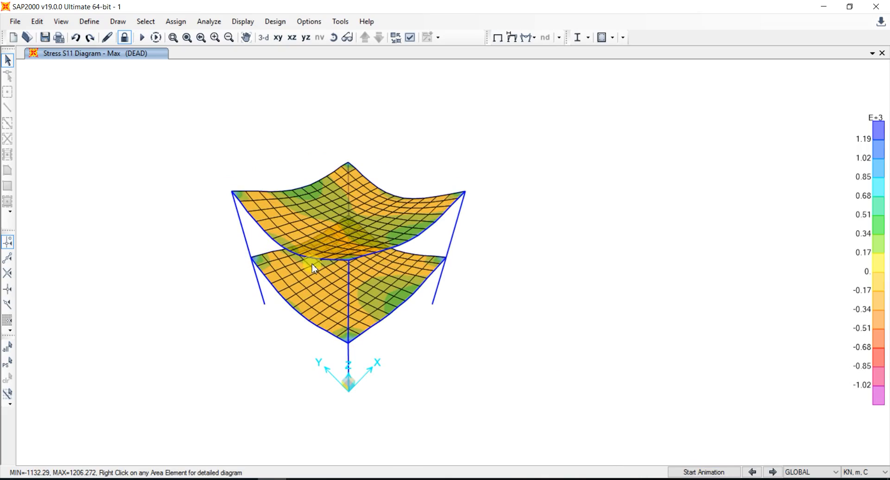
mouse_move(261, 222)
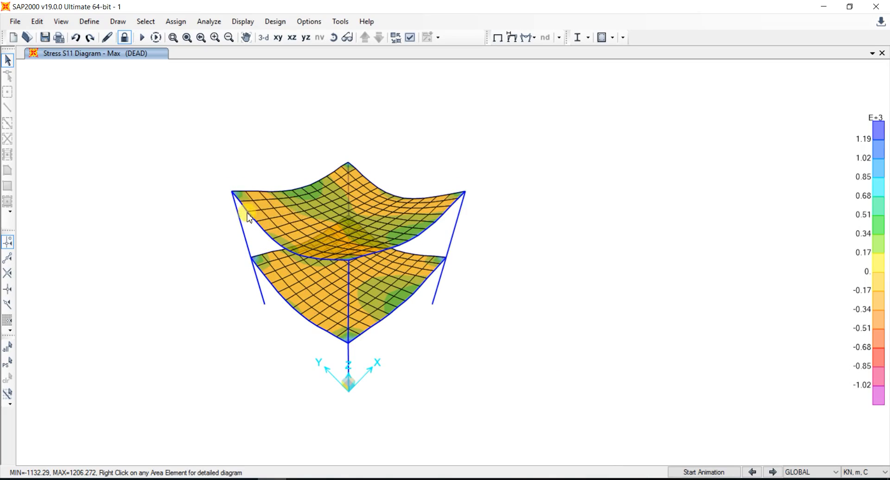
mouse_move(361, 272)
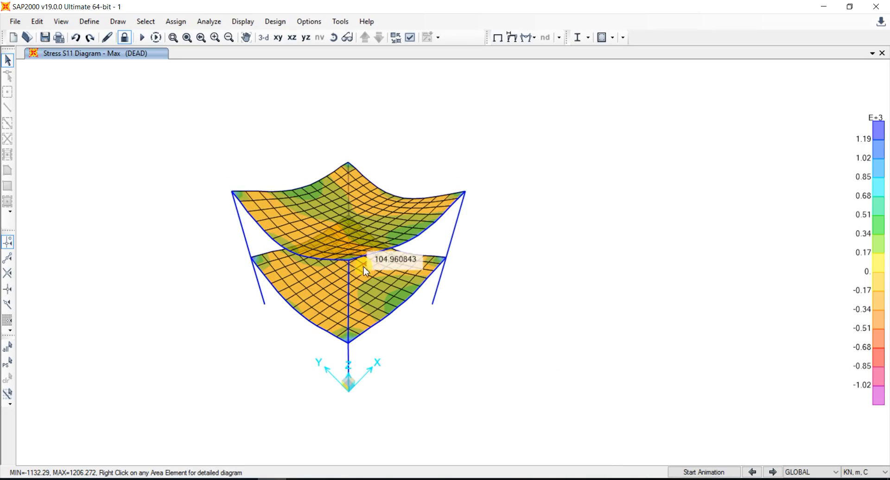
Step: Display the deformed shape for the MODAL case, mode number 1, with automatic scaling
left_click(527, 38)
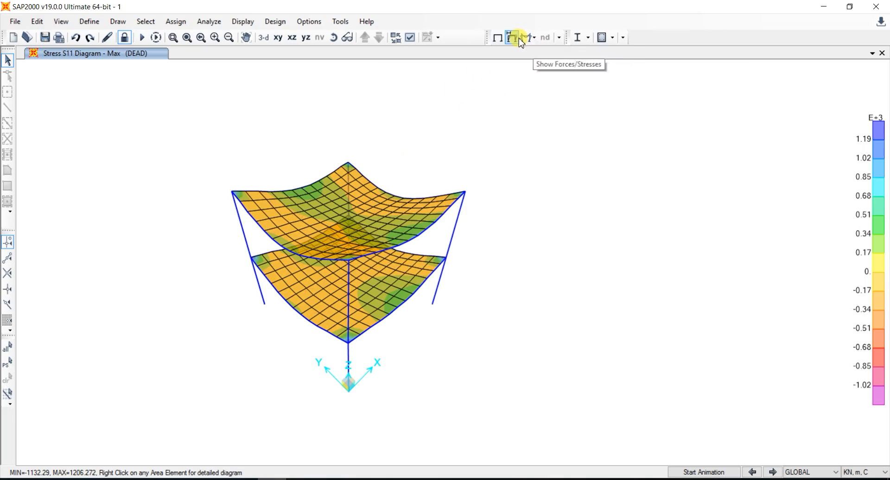
left_click(517, 39)
left_click(520, 73)
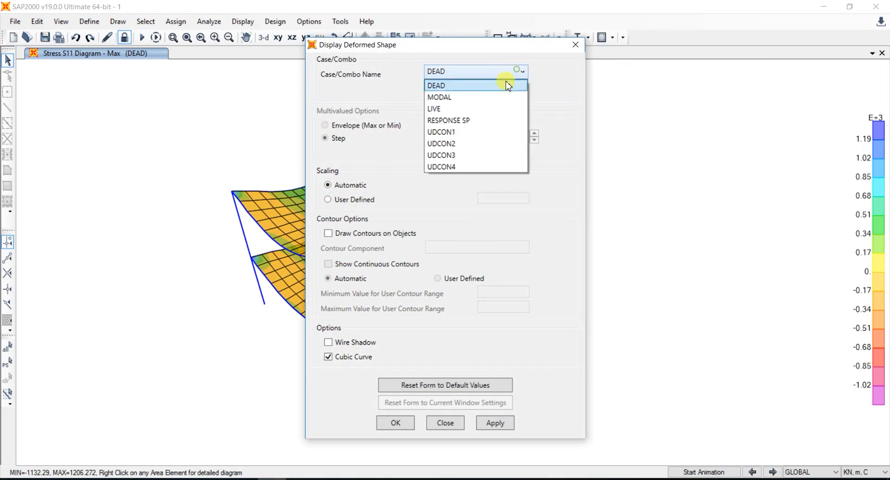
left_click(486, 95)
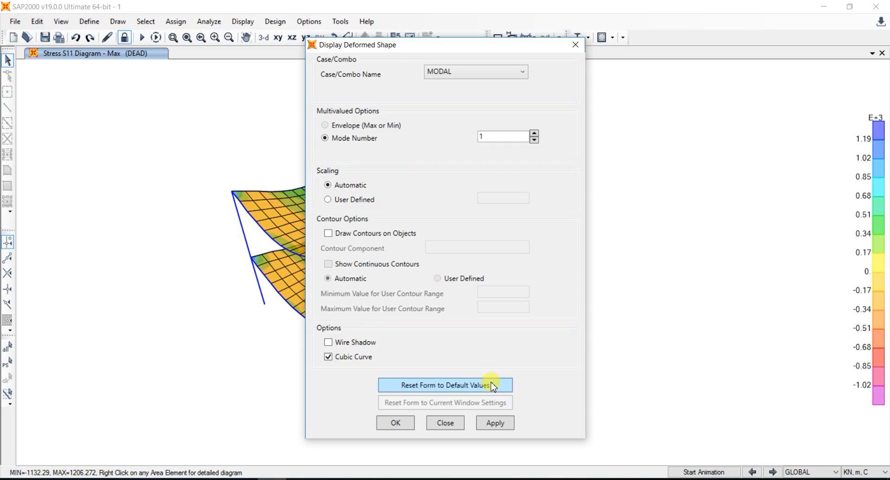
left_click(496, 423)
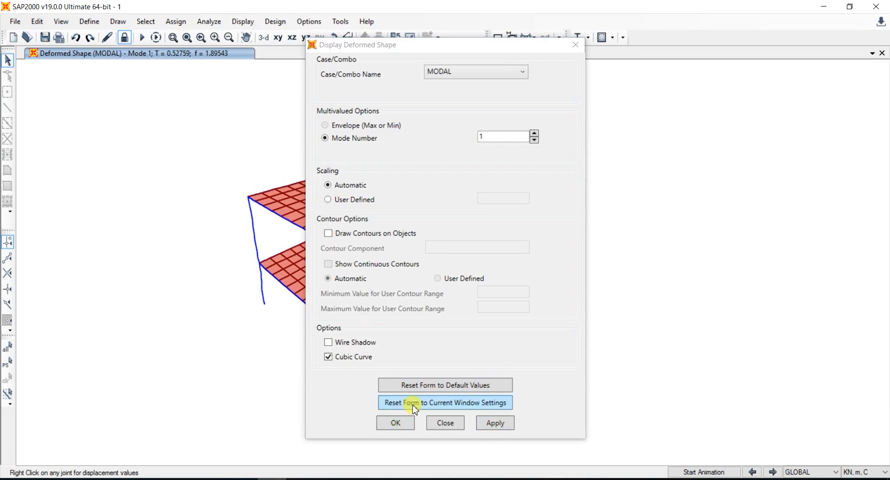
Step: Accept the deformed shape settings and animate mode 1 of the MODAL case, stopping the animation after viewing it
left_click(407, 420)
left_click(695, 470)
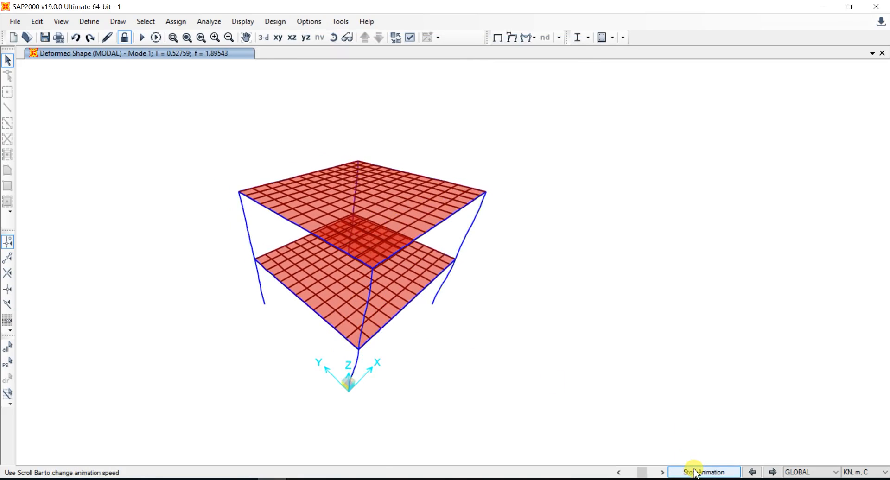
left_click(695, 472)
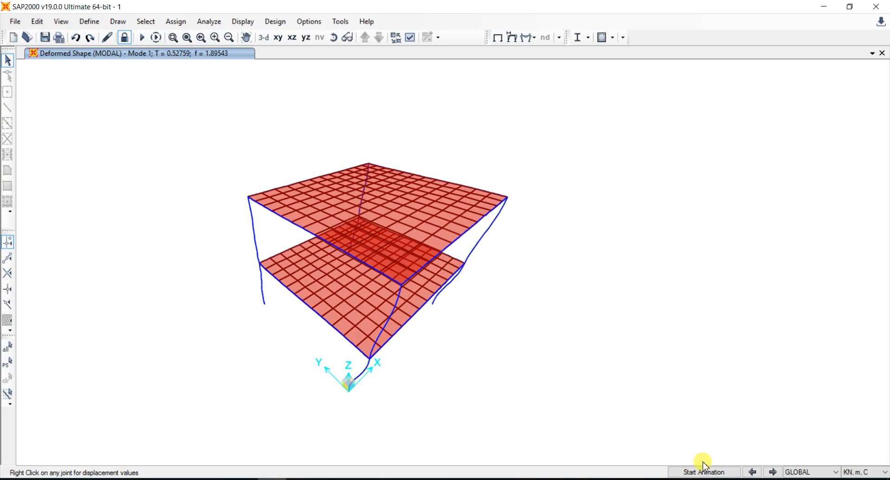
Step: Advance the deformed shape display to mode 2 and animate it to examine the frame's movement
left_click(773, 472)
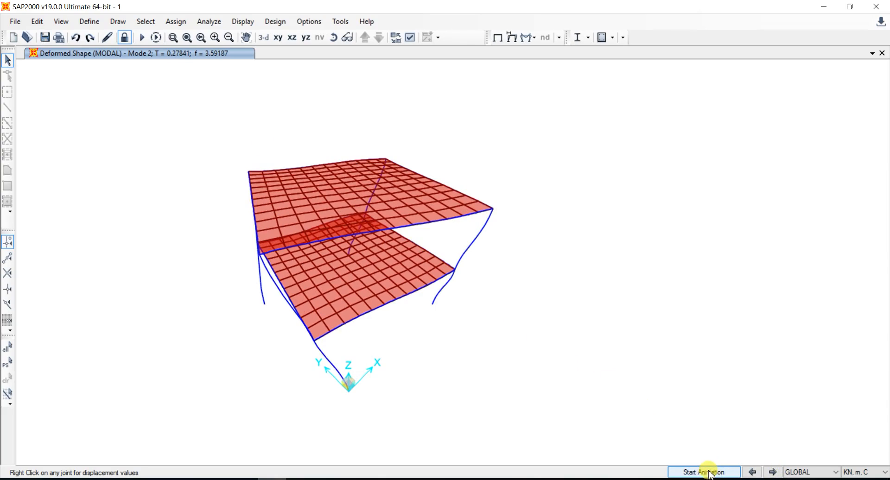
left_click(709, 473)
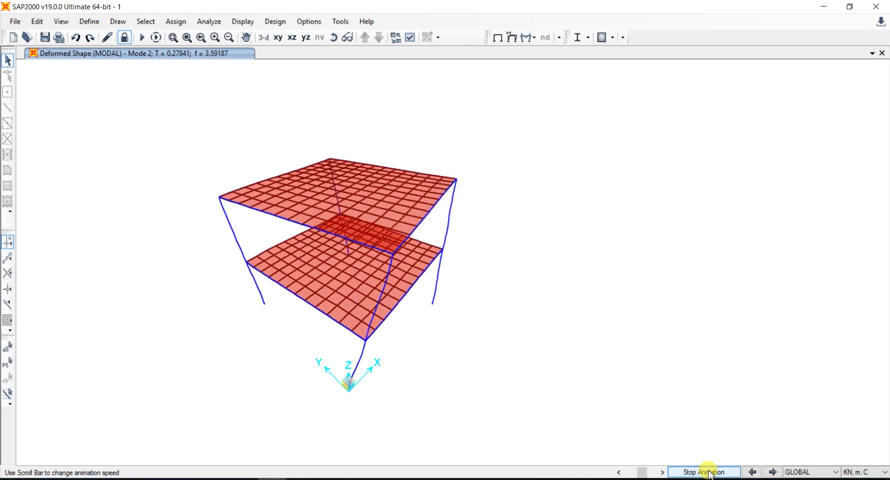
left_click(709, 473)
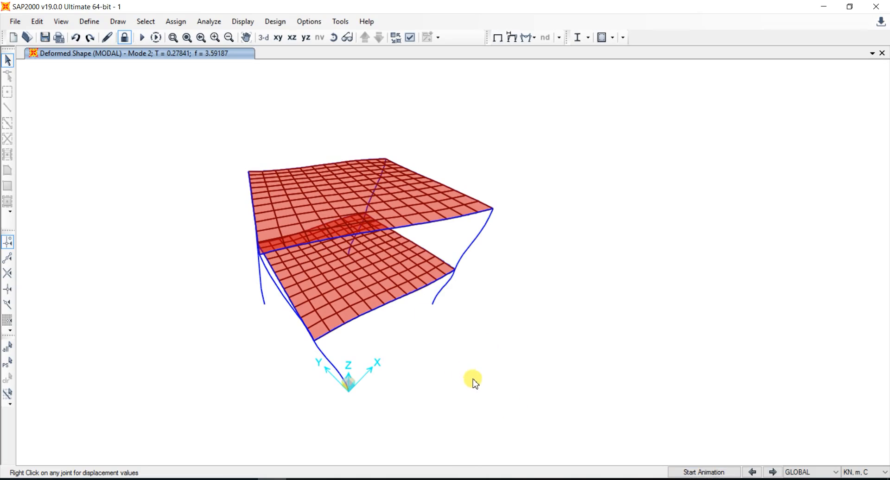
left_click(708, 473)
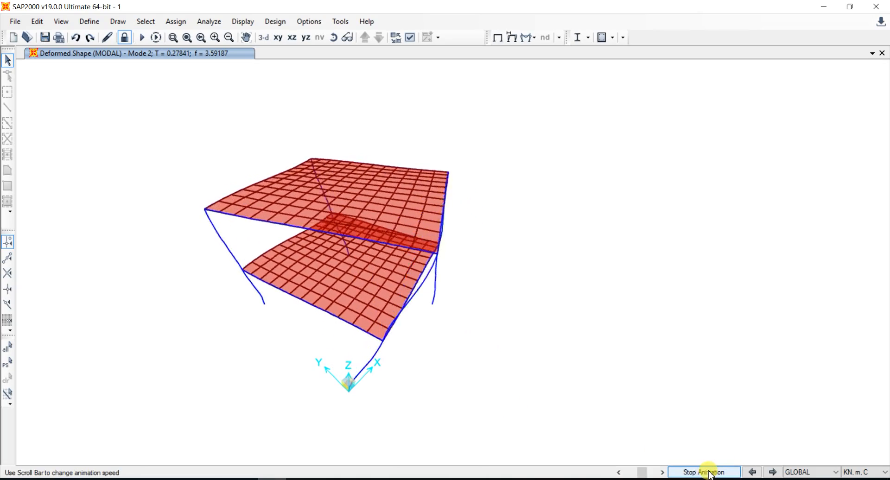
Step: Animate mode 3 of the MODAL case, stop the animation and return to the undeformed shape
left_click(773, 472)
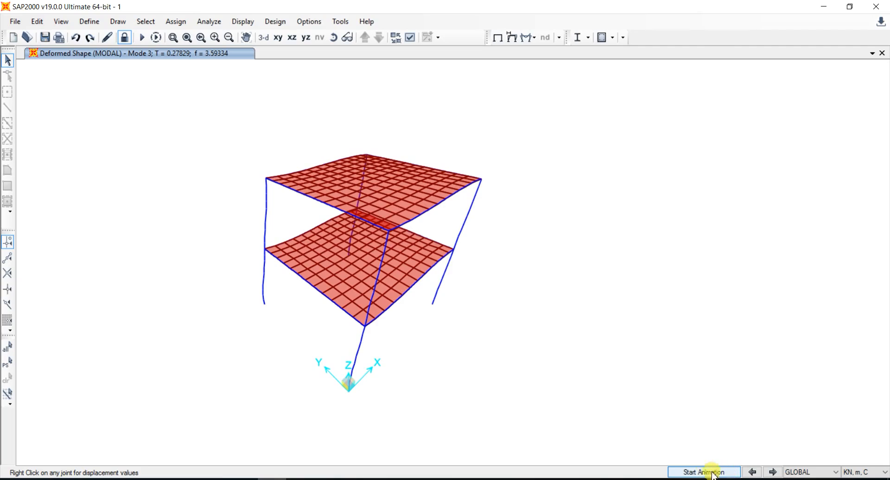
left_click(711, 472)
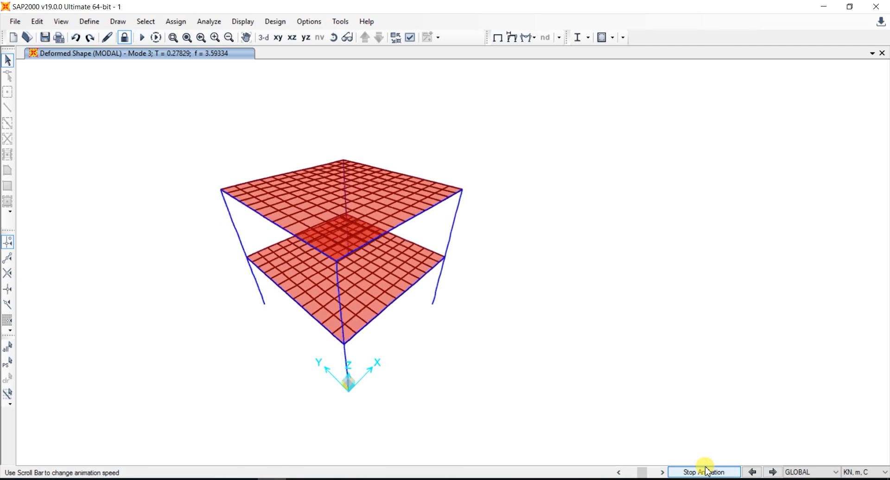
left_click(708, 472)
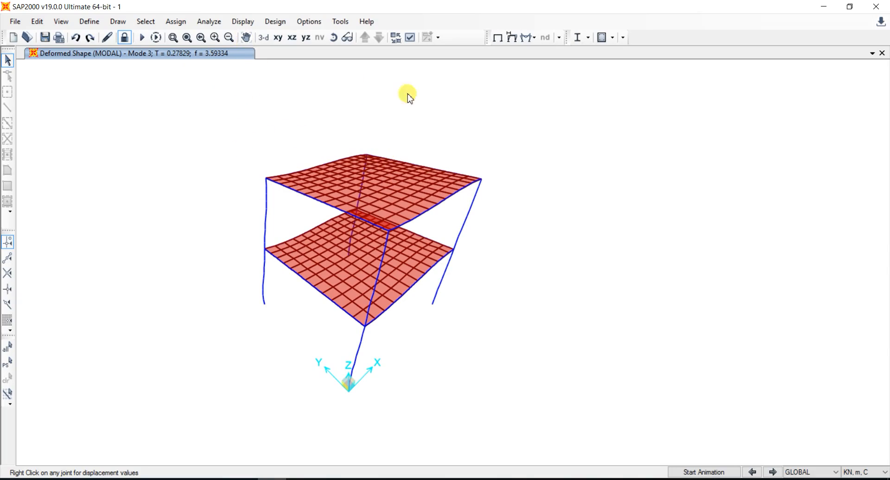
left_click(497, 40)
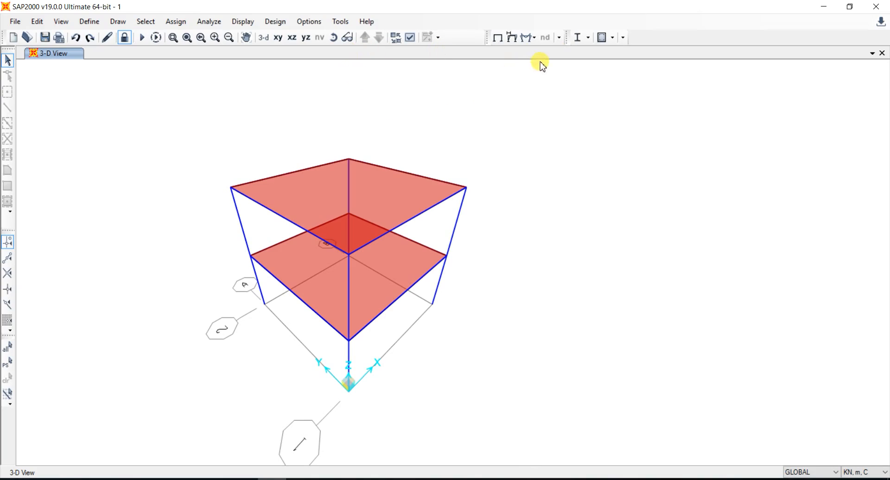
Step: Accept UDCON1 to UDCON4 as the concrete design load combinations and run the concrete design check of the structure
left_click(612, 37)
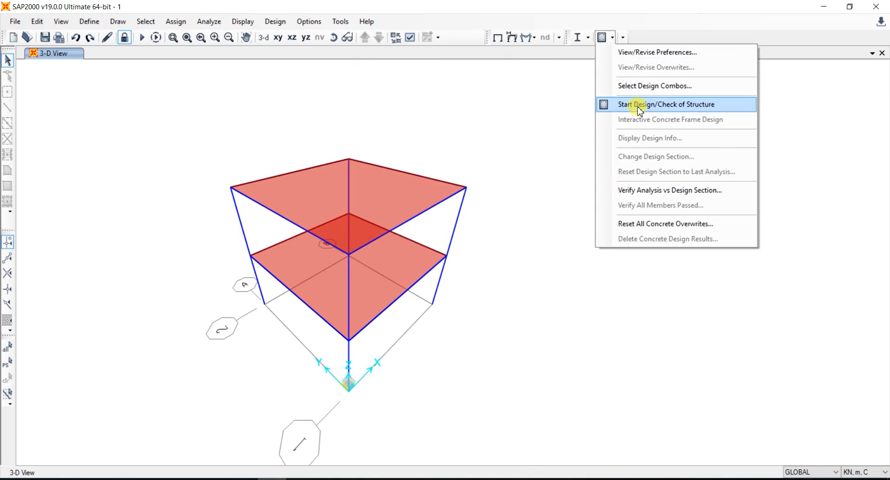
left_click(642, 86)
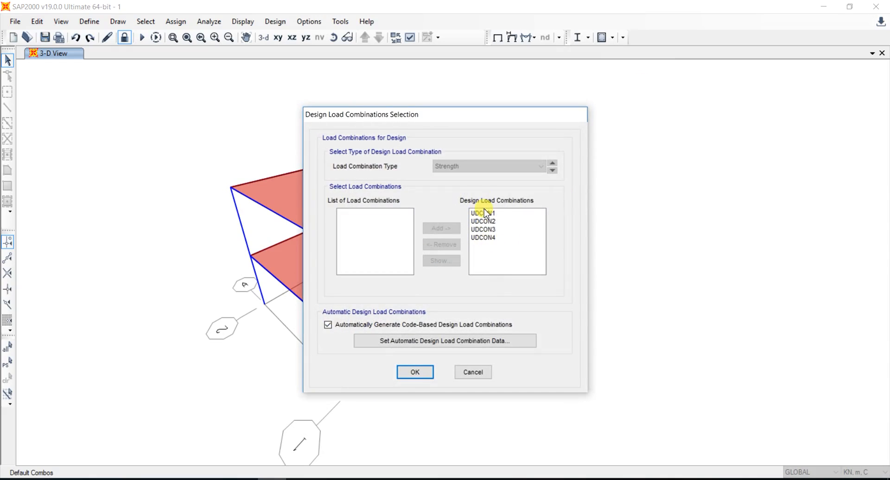
left_click(427, 371)
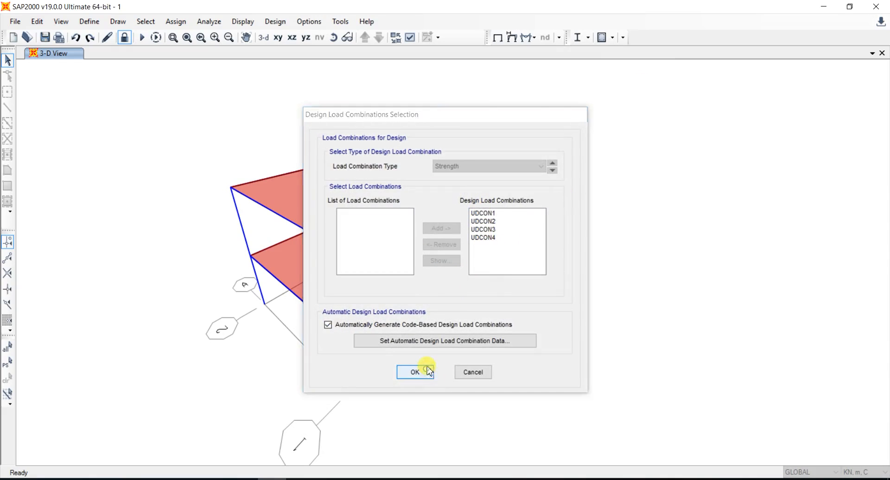
left_click(611, 38)
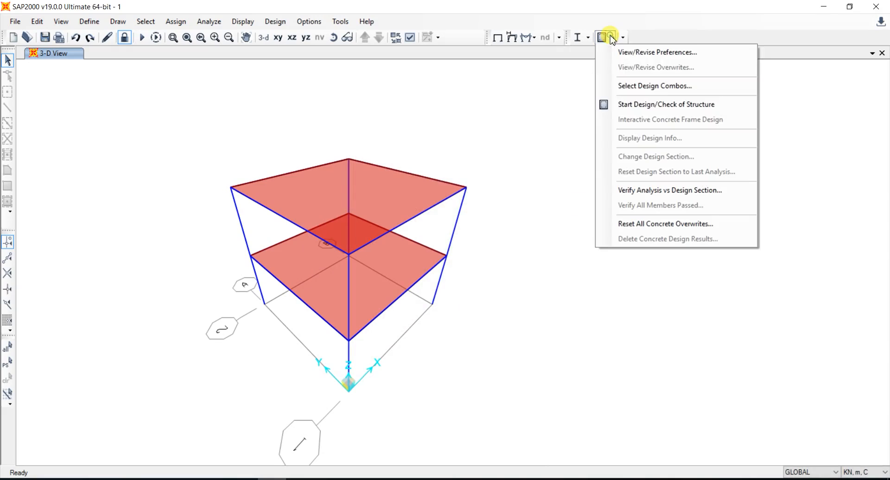
left_click(644, 105)
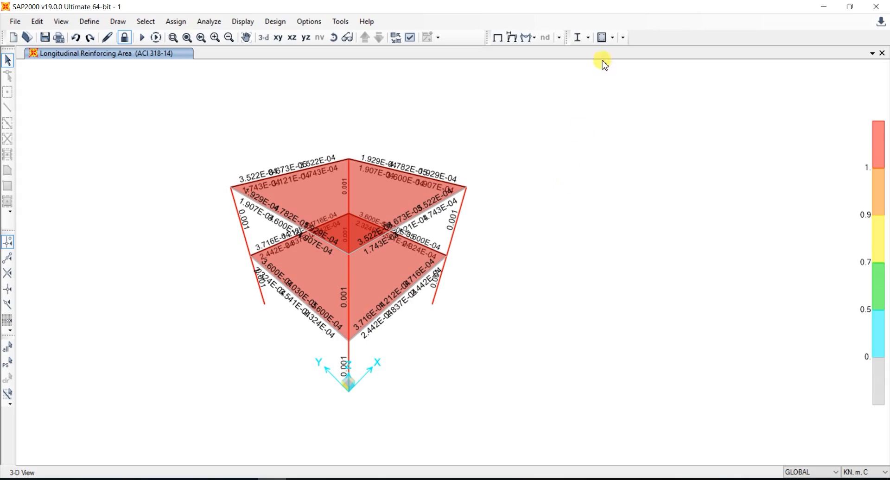
Step: Display the Shear Reinforcing design output on the concrete frame members
left_click(614, 39)
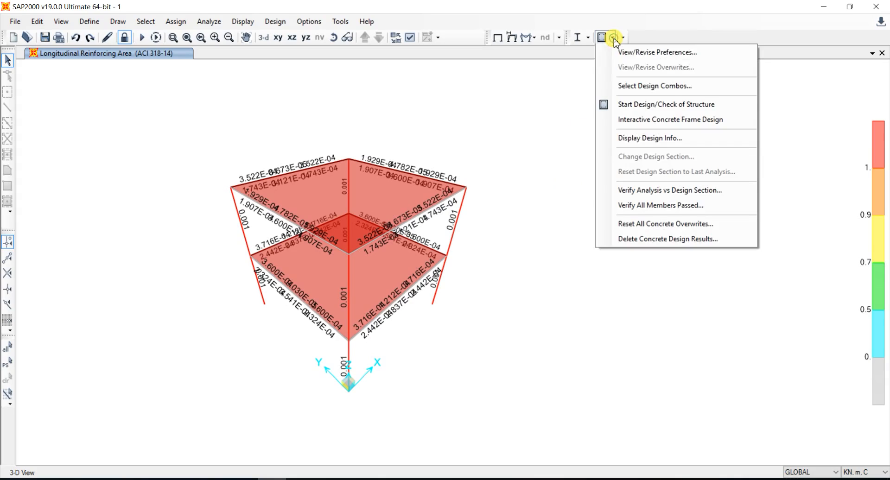
left_click(643, 145)
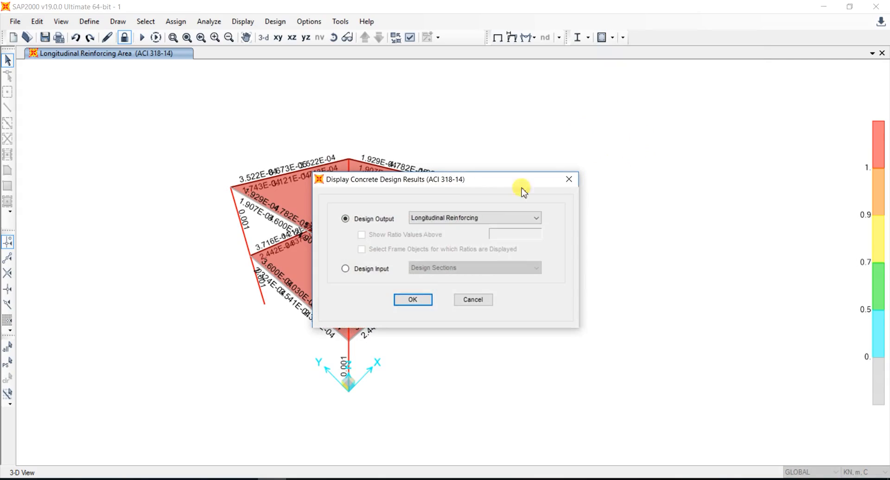
left_click(506, 217)
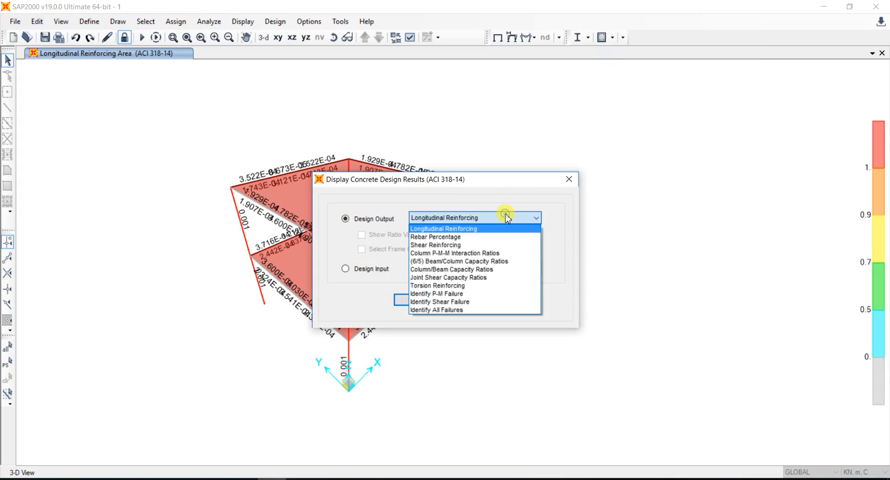
left_click(488, 244)
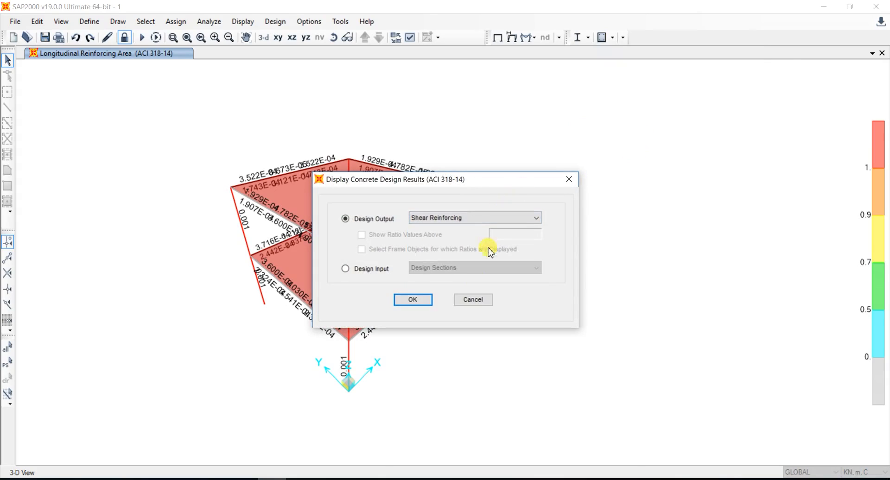
left_click(412, 300)
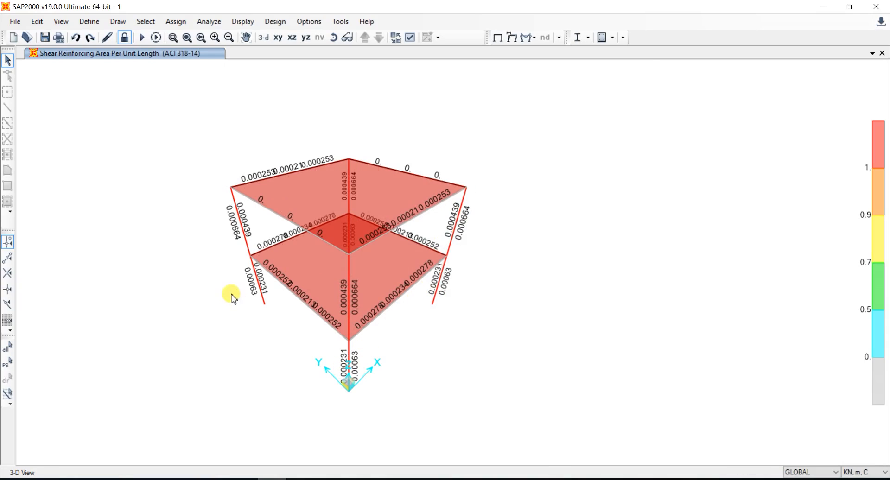
Step: Switch the displayed concrete design output to Longitudinal Reinforcing
left_click(613, 37)
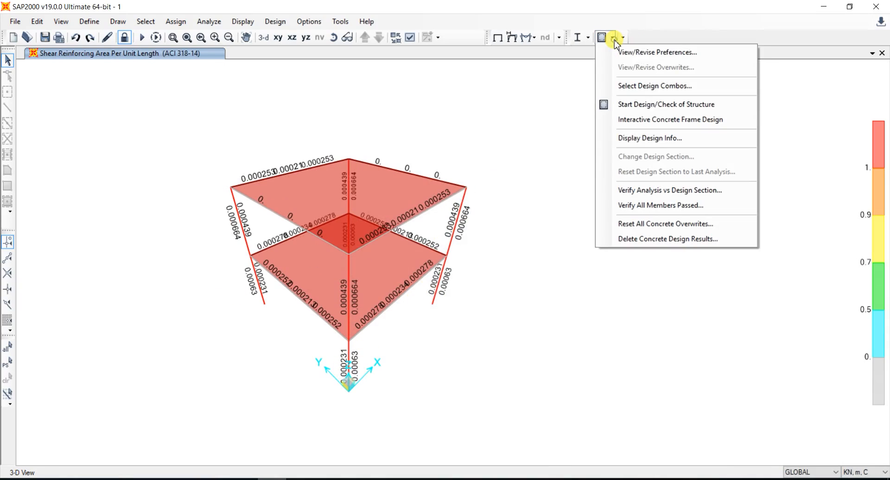
left_click(645, 138)
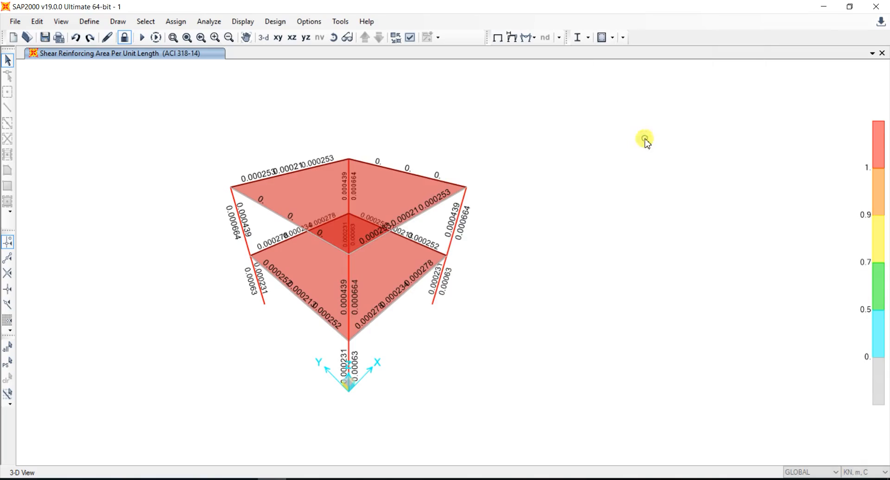
left_click(507, 218)
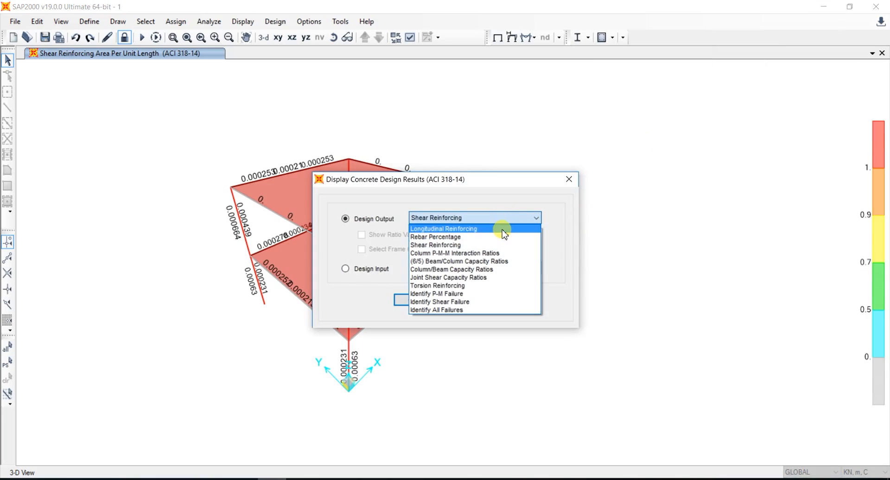
left_click(504, 230)
left_click(423, 299)
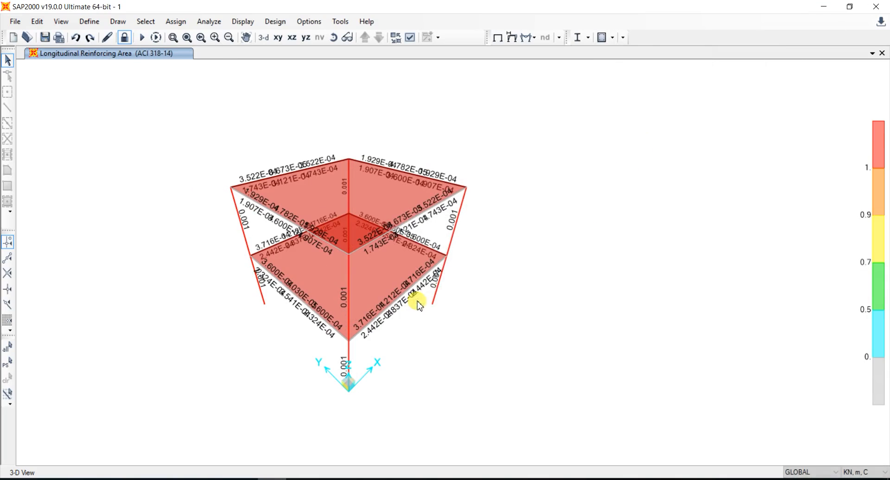
Step: Display the Column P-M-M Interaction Ratios for the concrete frame
left_click(612, 37)
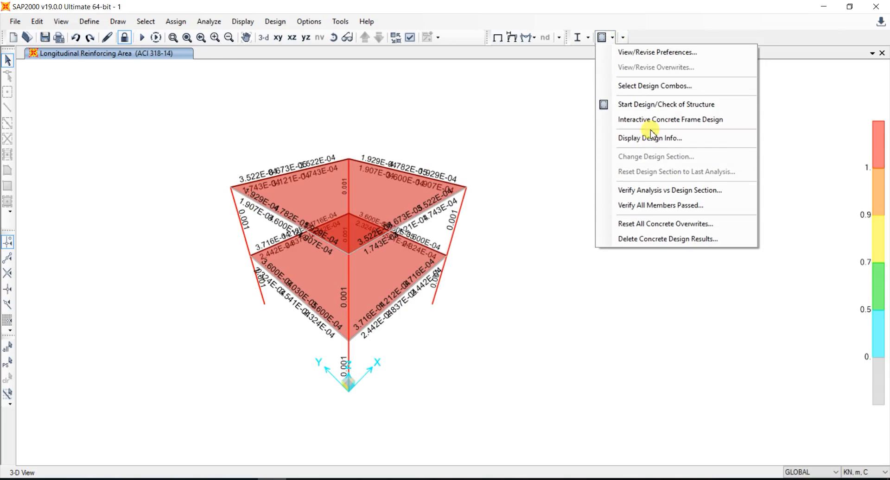
left_click(651, 140)
left_click(515, 220)
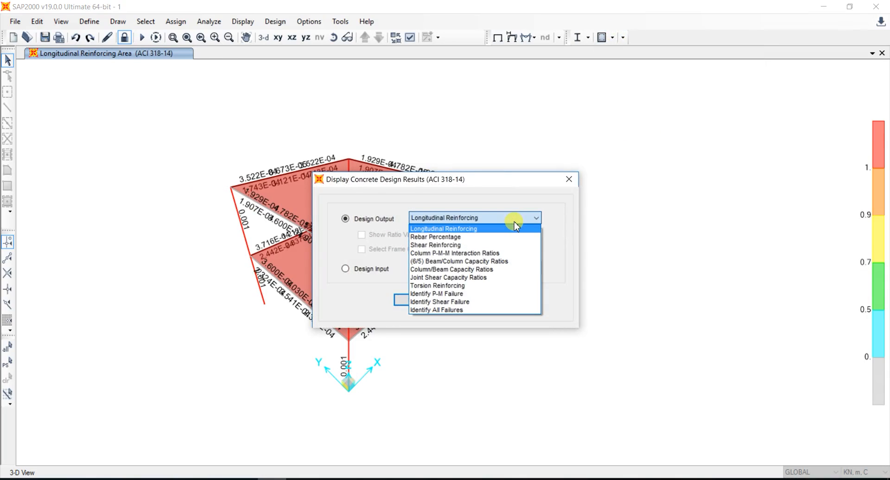
left_click(507, 254)
left_click(402, 300)
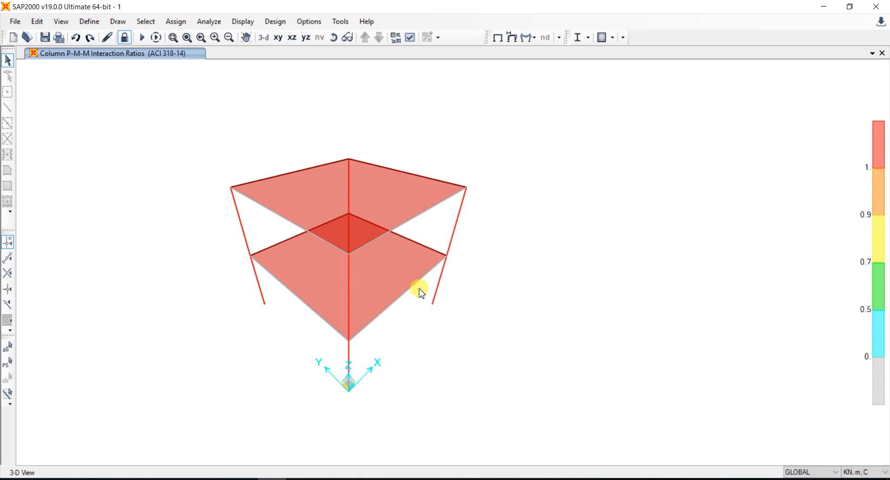
Step: Rerun the concrete design check and display the Torsion Reinforcing output on the frame members
left_click(611, 37)
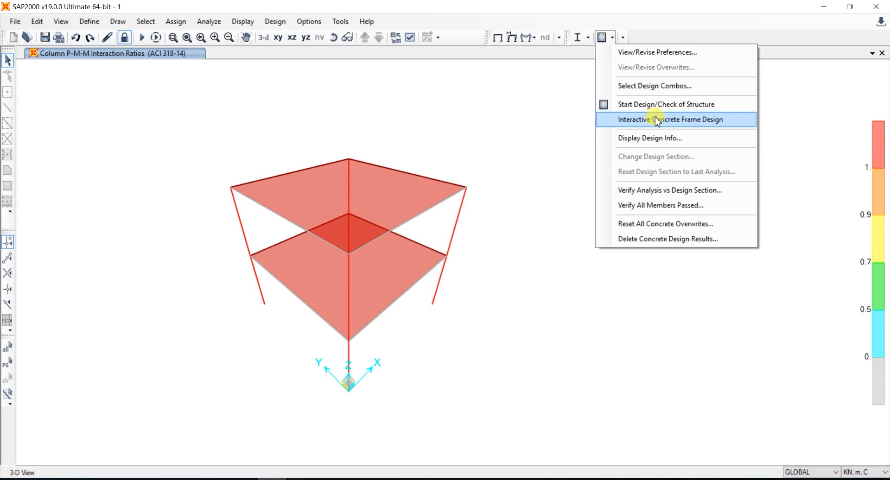
left_click(665, 105)
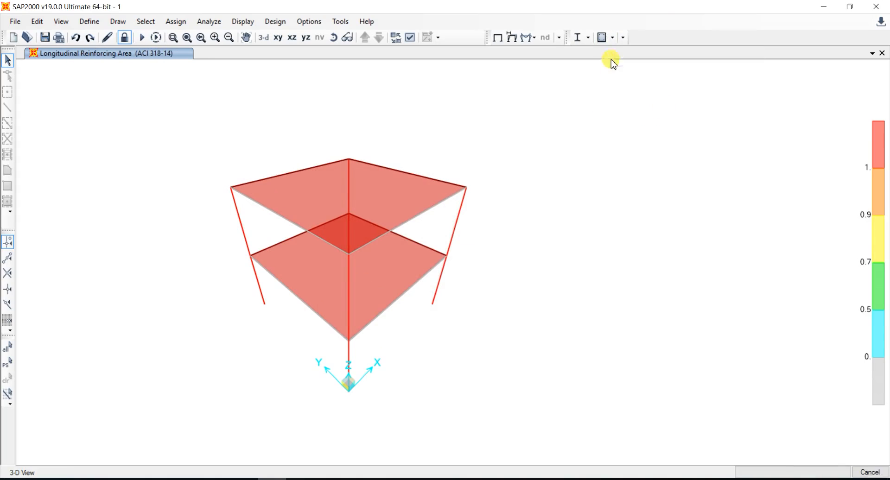
left_click(612, 37)
left_click(647, 138)
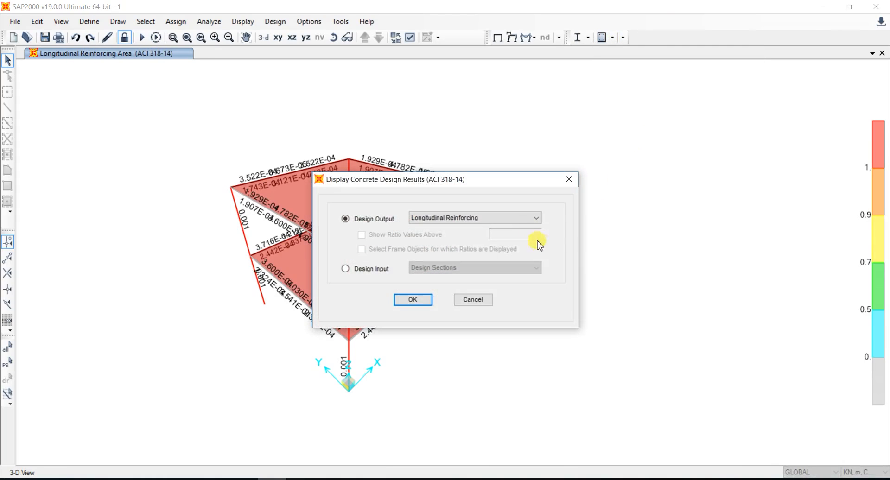
left_click(529, 219)
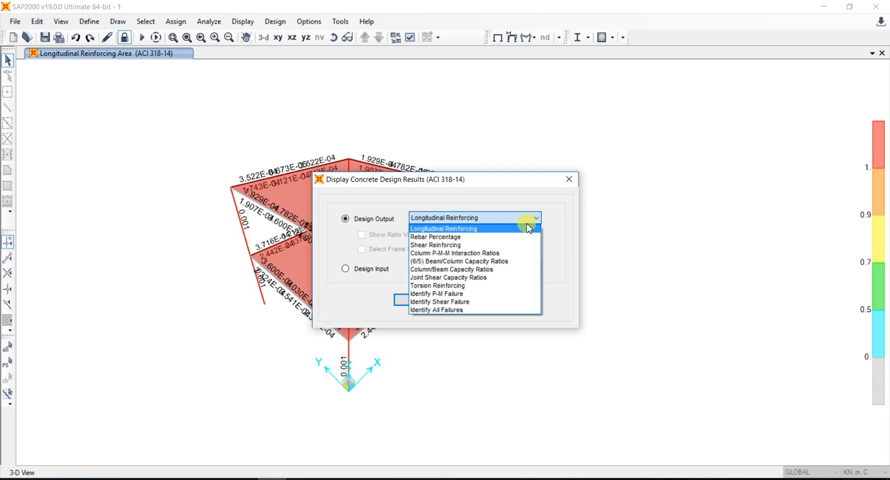
left_click(506, 286)
left_click(431, 302)
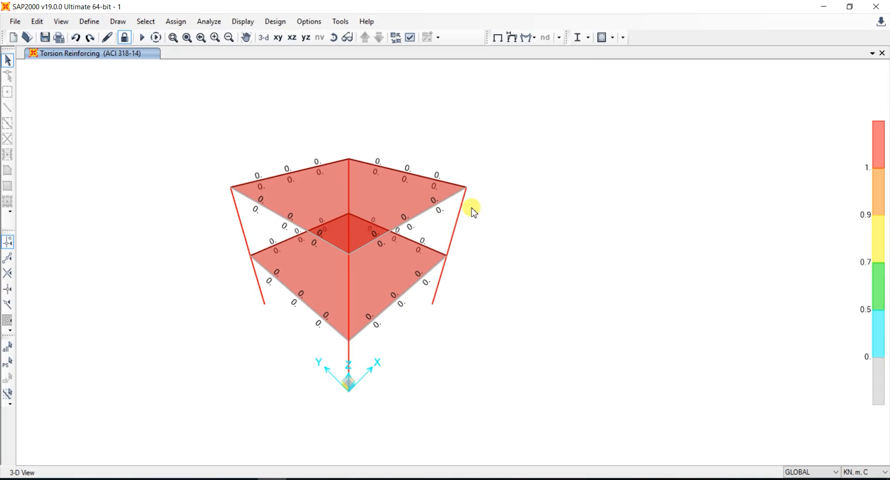
Step: Rerun the concrete design check and display the Rebar Percentage output on the frame members
left_click(612, 38)
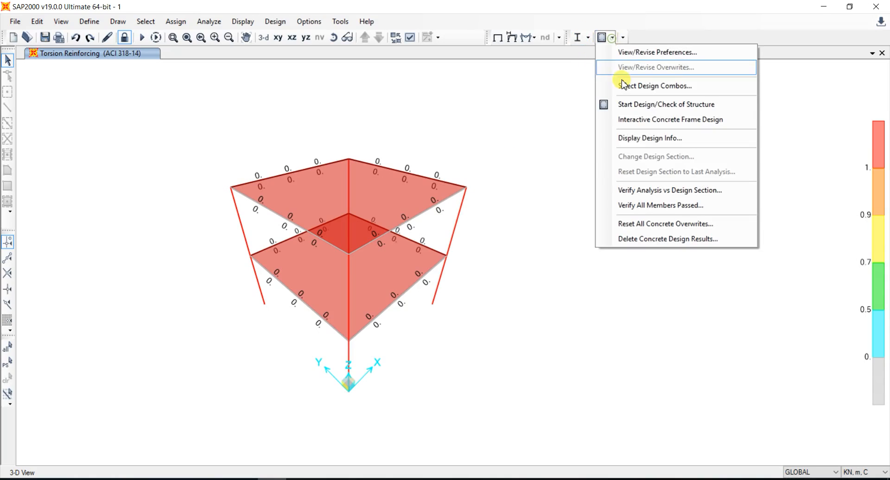
left_click(661, 104)
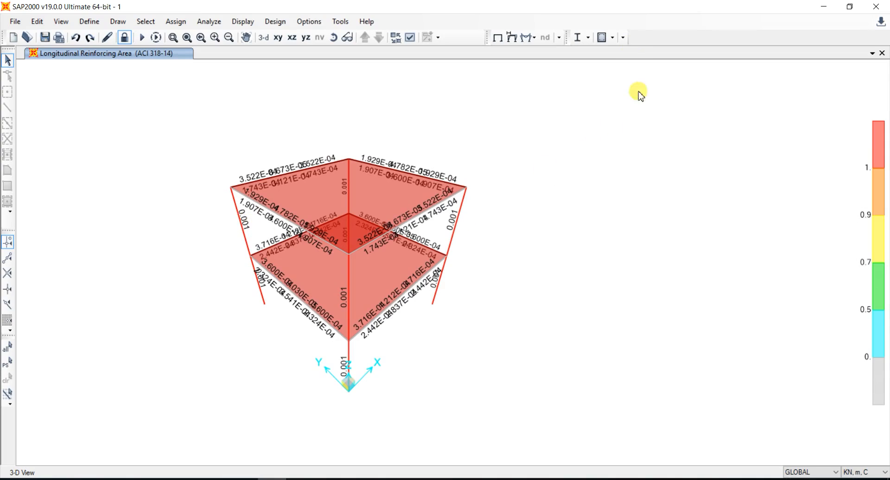
left_click(612, 37)
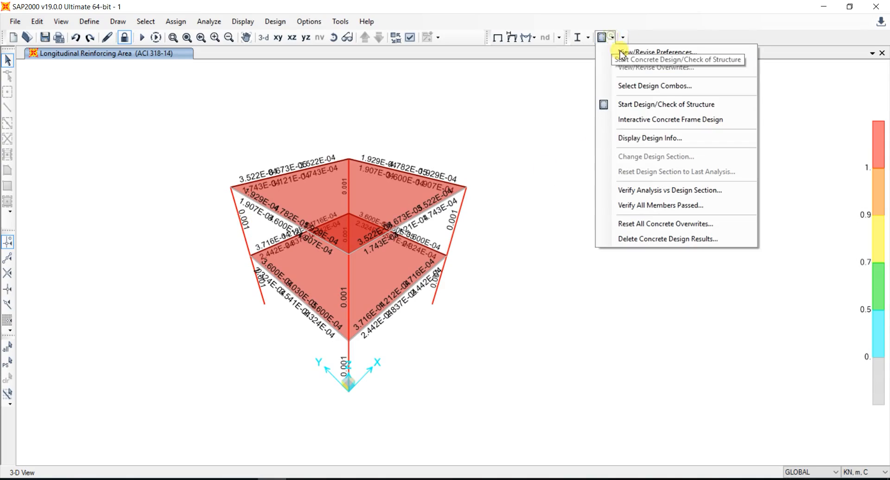
left_click(670, 139)
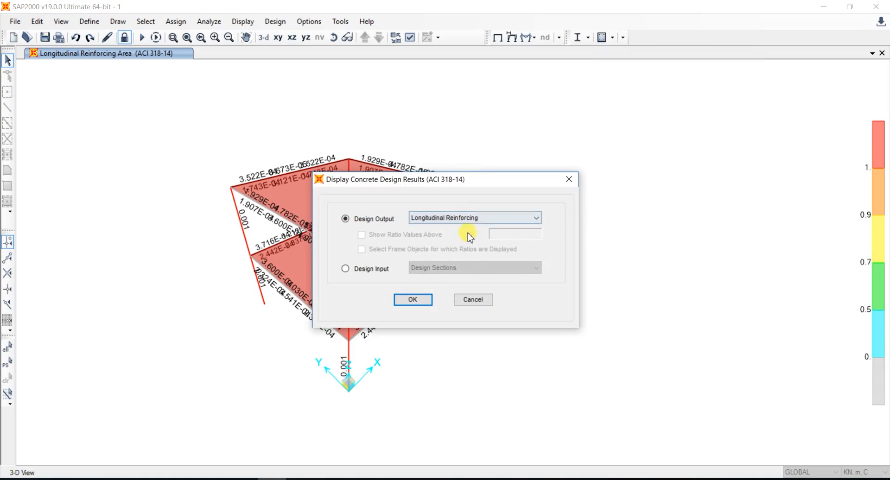
left_click(497, 218)
left_click(483, 237)
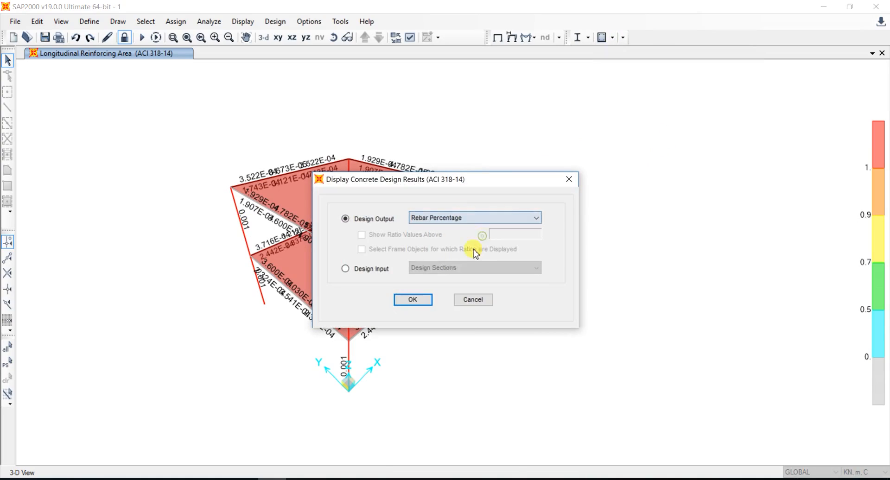
left_click(412, 300)
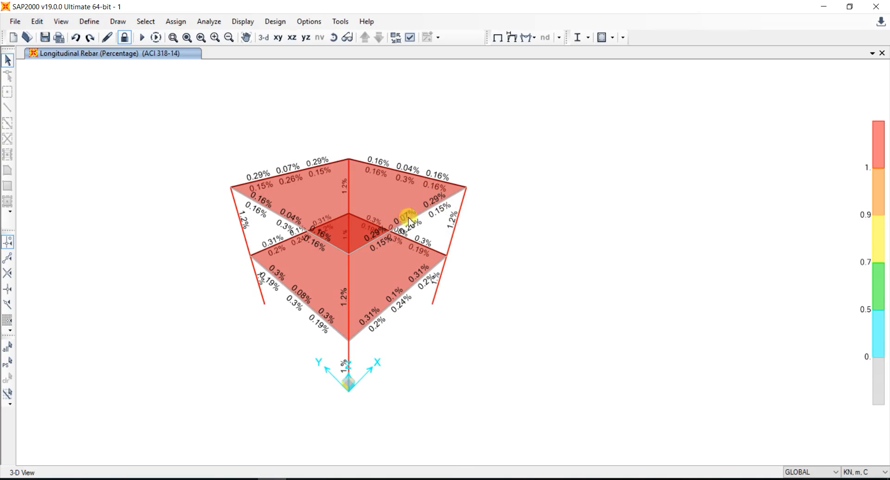
Step: Display the Moment 2-2 force diagram of the frames for the DEAD load case
left_click(535, 39)
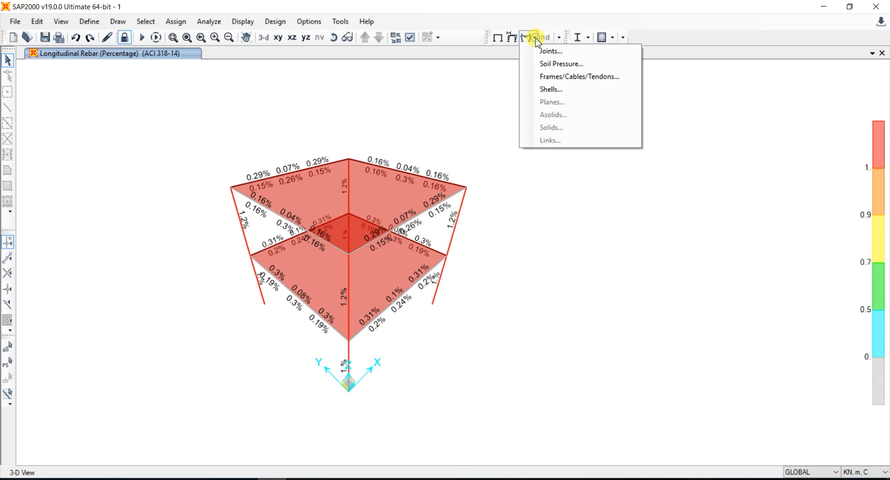
left_click(559, 77)
left_click(494, 86)
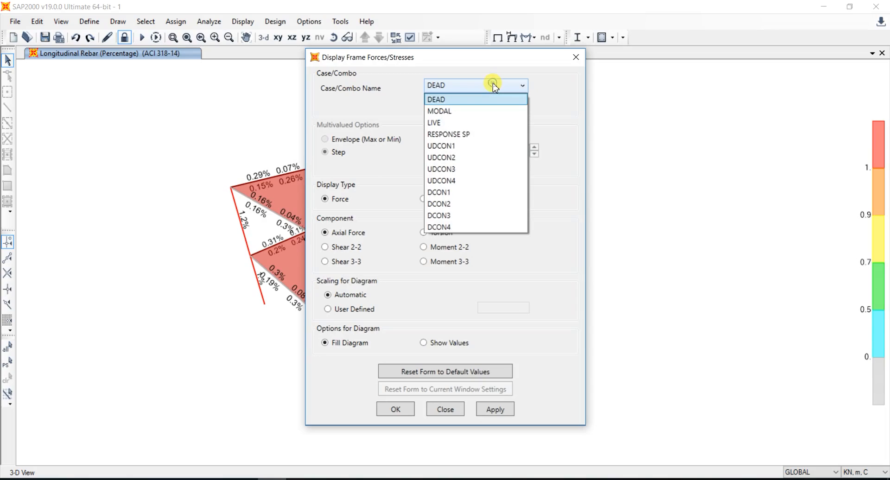
left_click(496, 87)
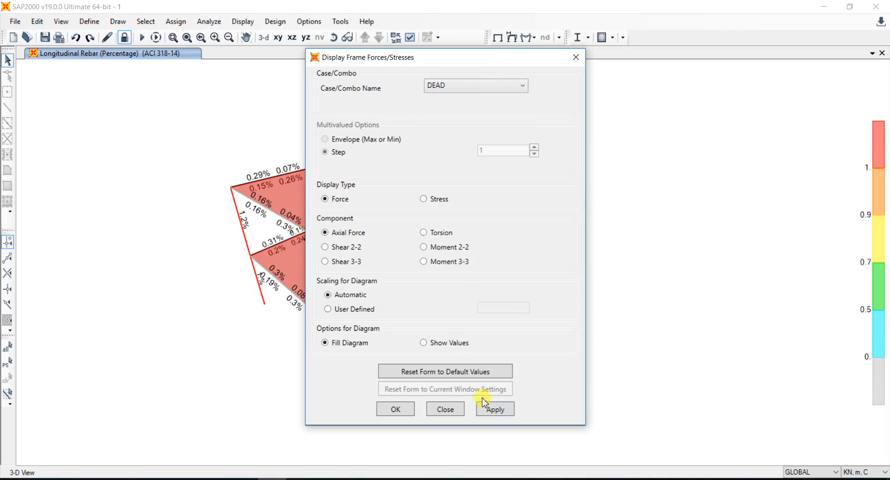
left_click(450, 248)
left_click(495, 410)
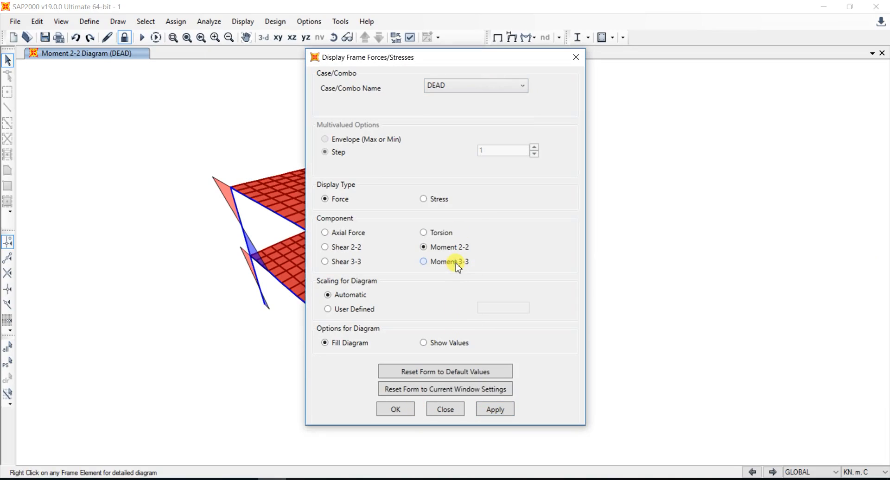
Step: Switch the DEAD case diagram to Moment 3-3 and inspect moment values on the upper-storey beam and column
left_click(501, 409)
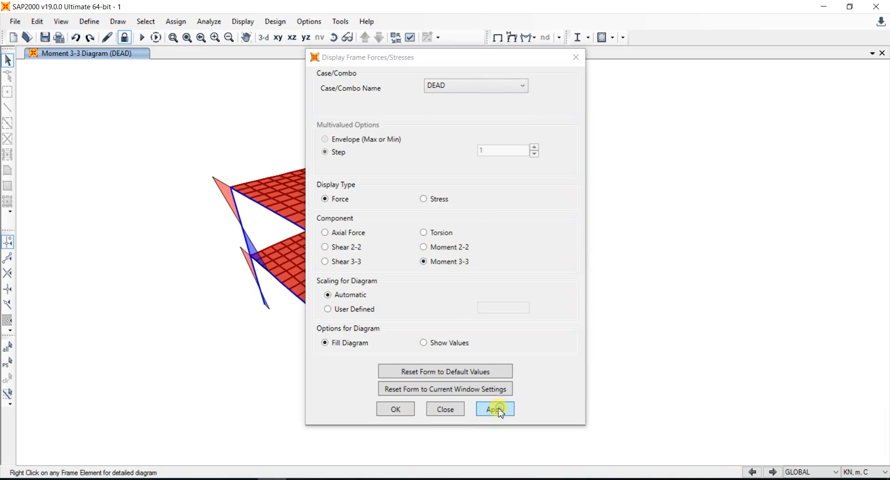
left_click(410, 410)
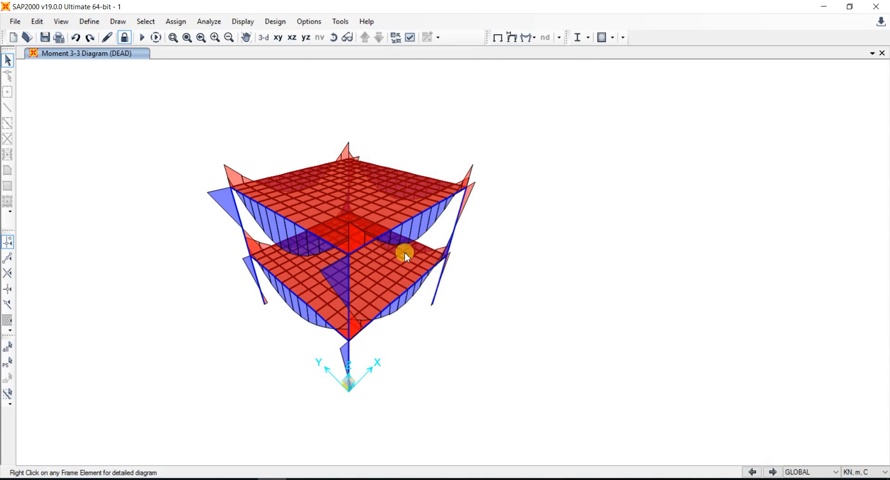
mouse_move(465, 198)
mouse_move(349, 223)
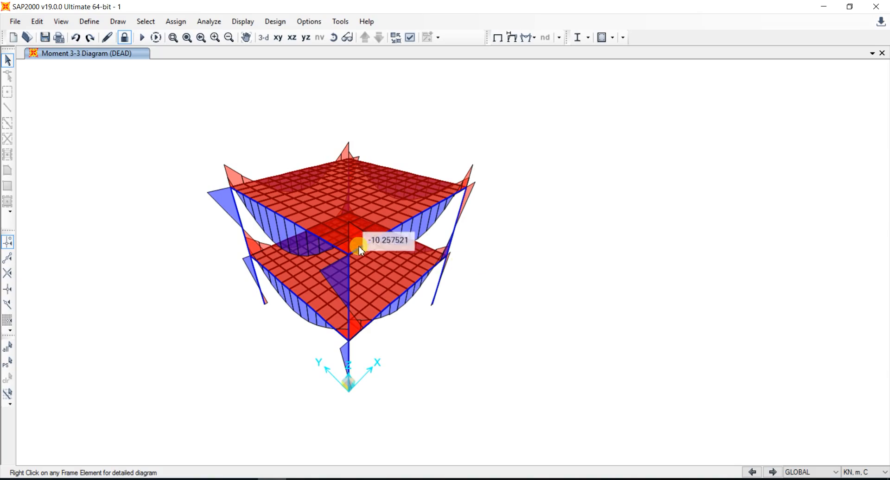
mouse_move(374, 241)
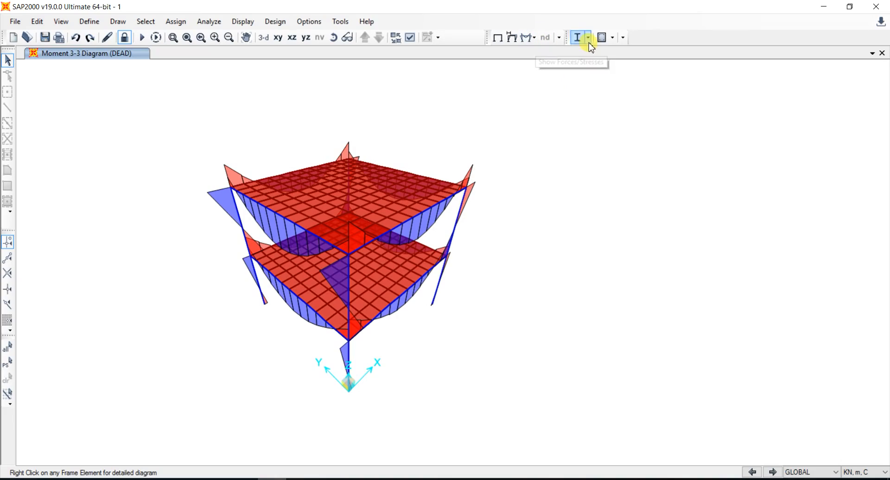
Step: Run the concrete design check again, show the Rebar Percentage output and examine the percentages along the upper beam
left_click(612, 38)
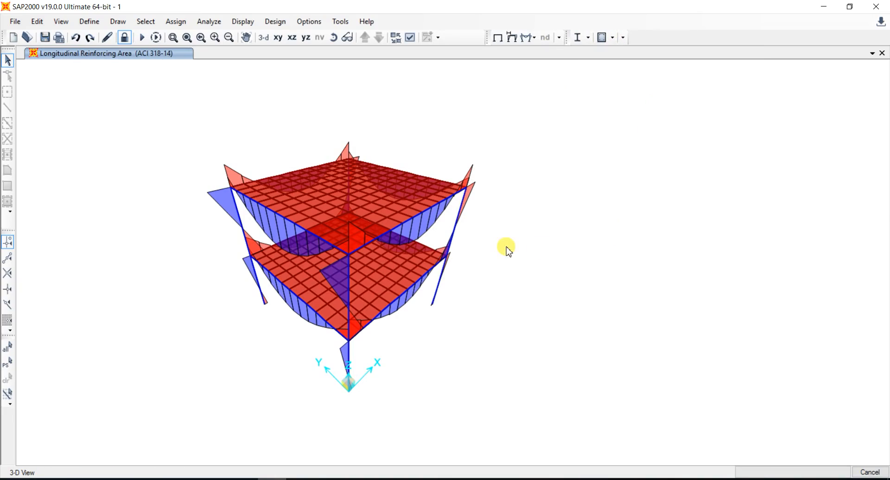
left_click(614, 39)
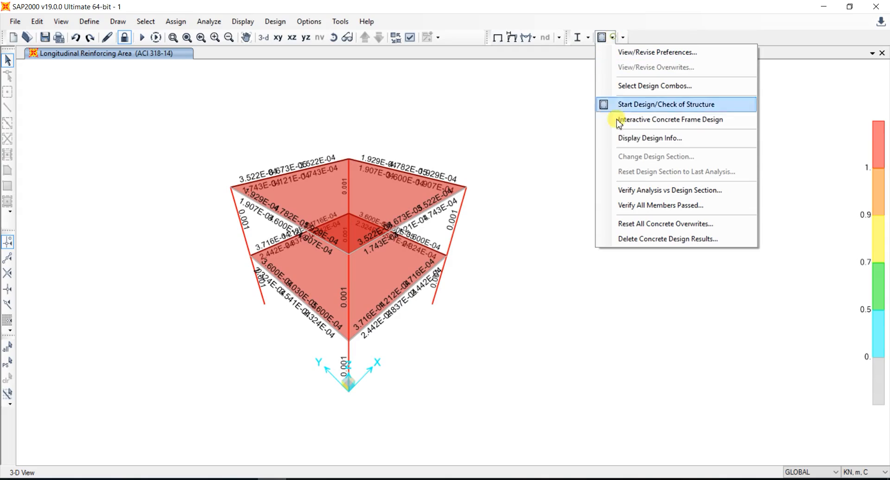
left_click(648, 139)
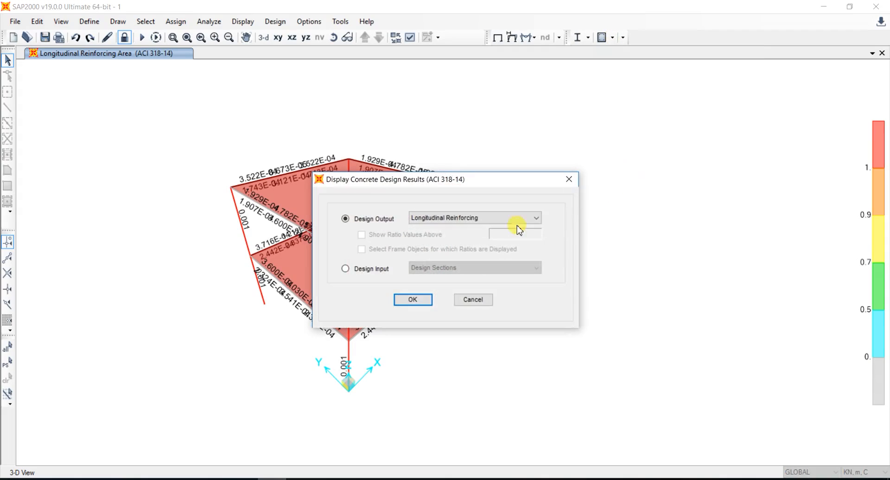
left_click(493, 220)
left_click(488, 234)
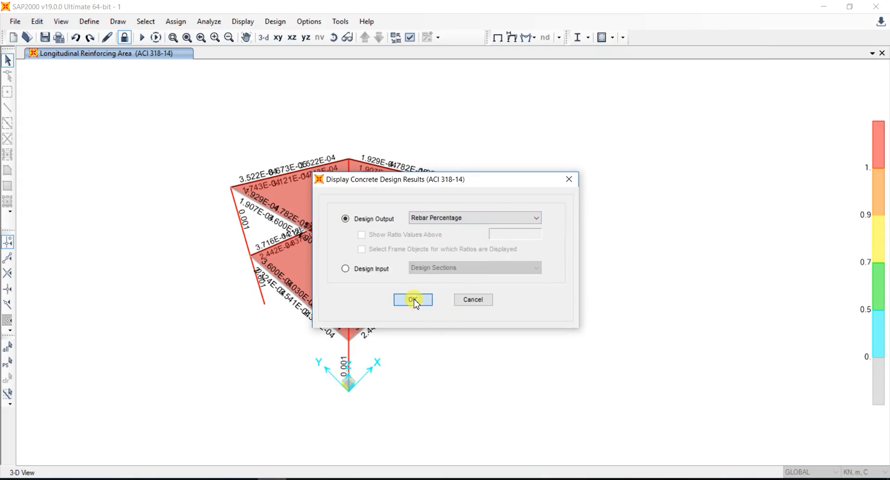
left_click(413, 299)
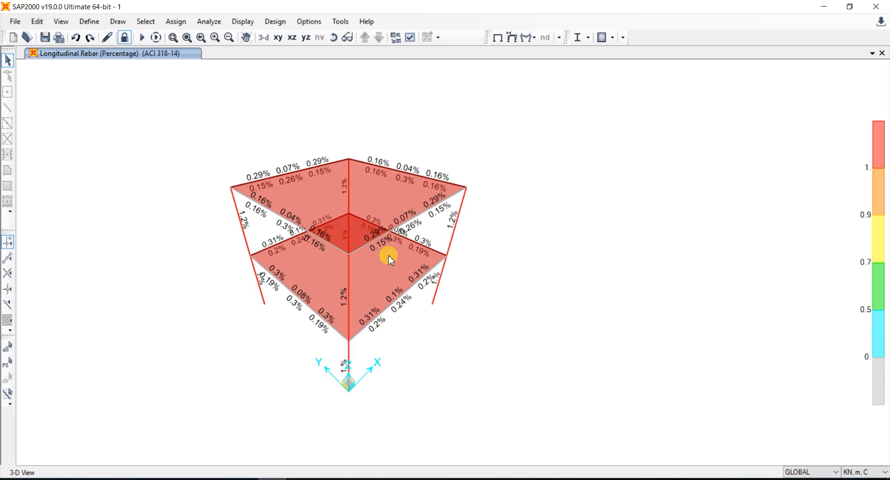
left_click(395, 227)
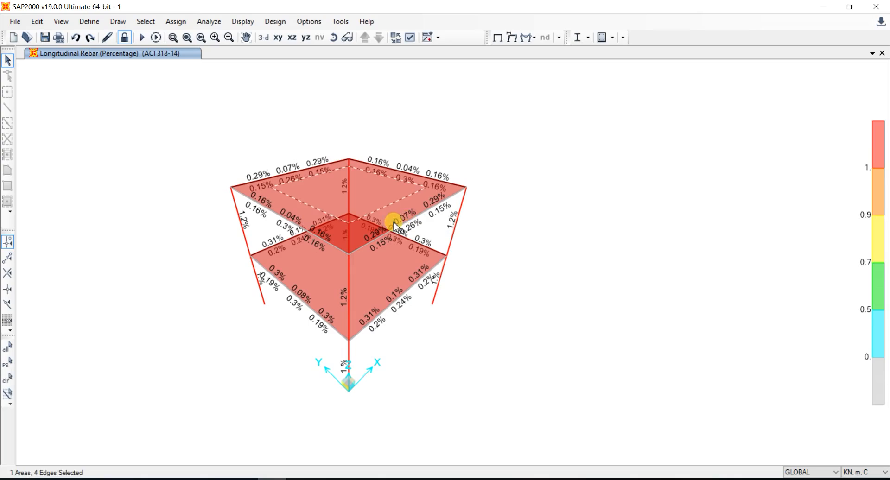
left_click(395, 226)
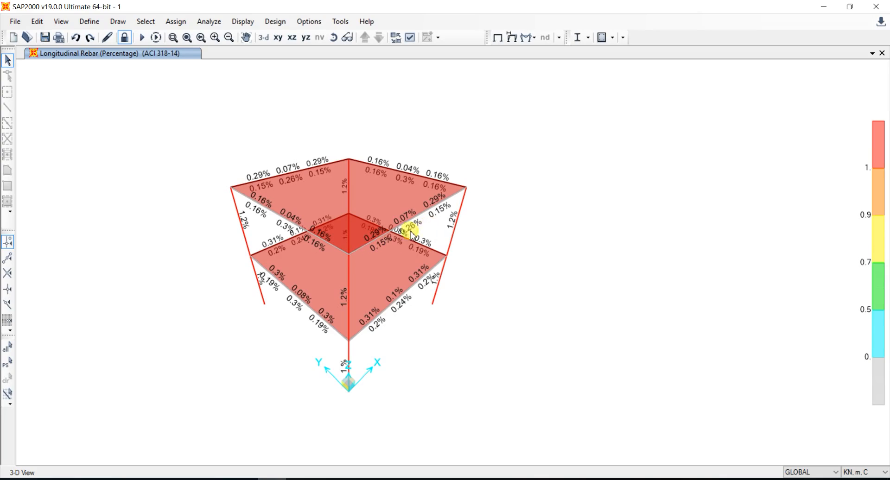
scroll(411, 235, "up", 4)
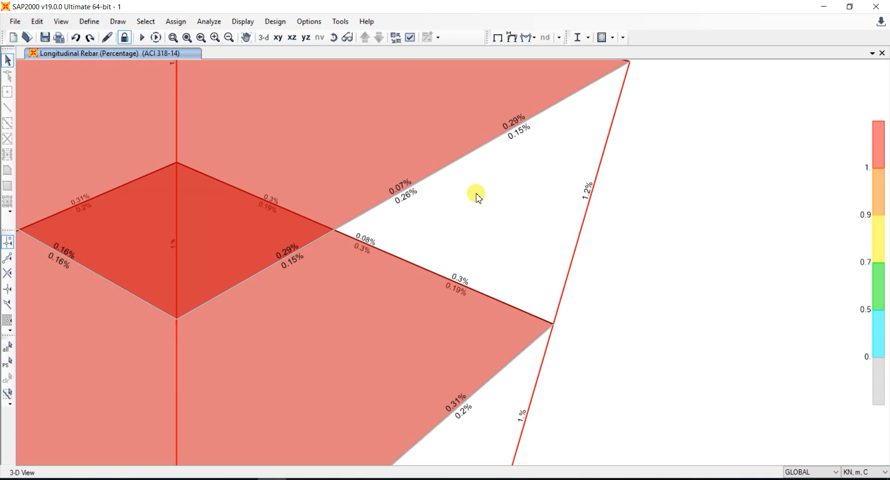
scroll(477, 194, "down", 2)
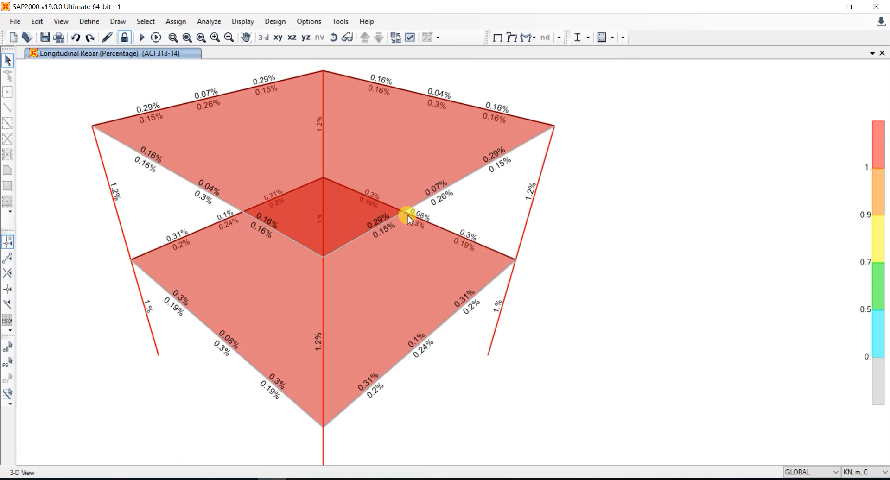
Step: Change the concrete design output from Rebar Percentage to Longitudinal Reinforcing
left_click(613, 37)
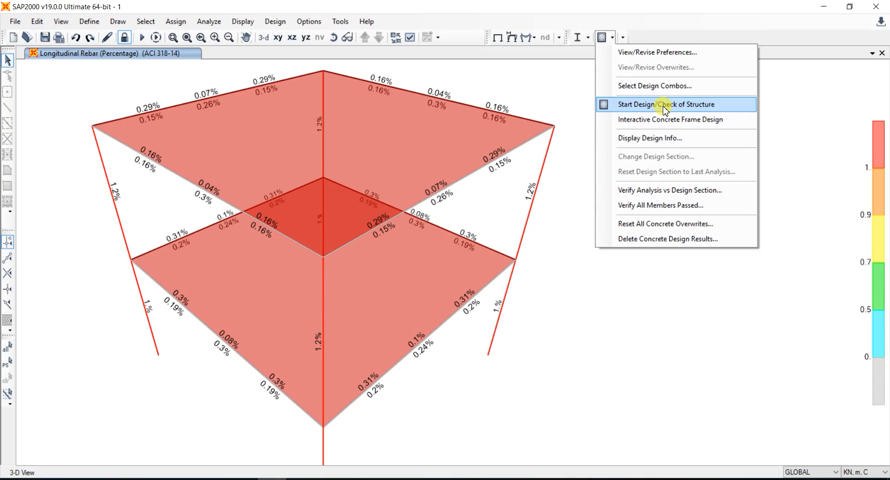
left_click(654, 138)
left_click(484, 221)
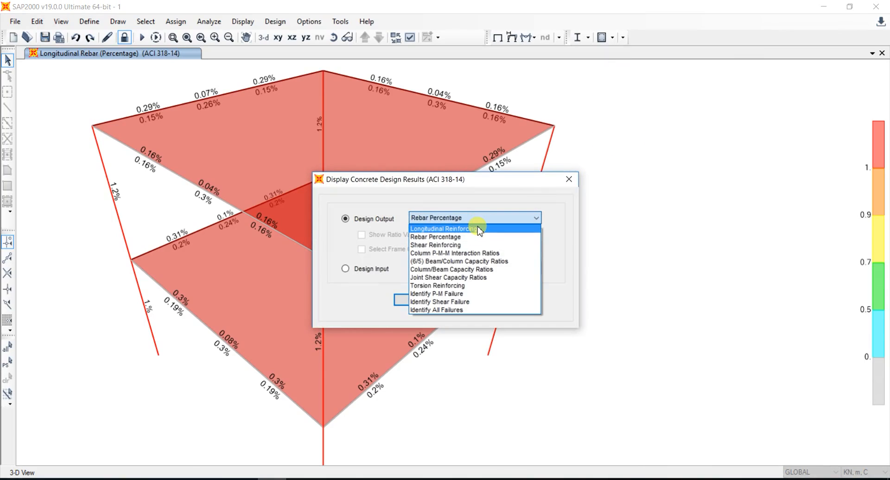
left_click(479, 229)
left_click(414, 300)
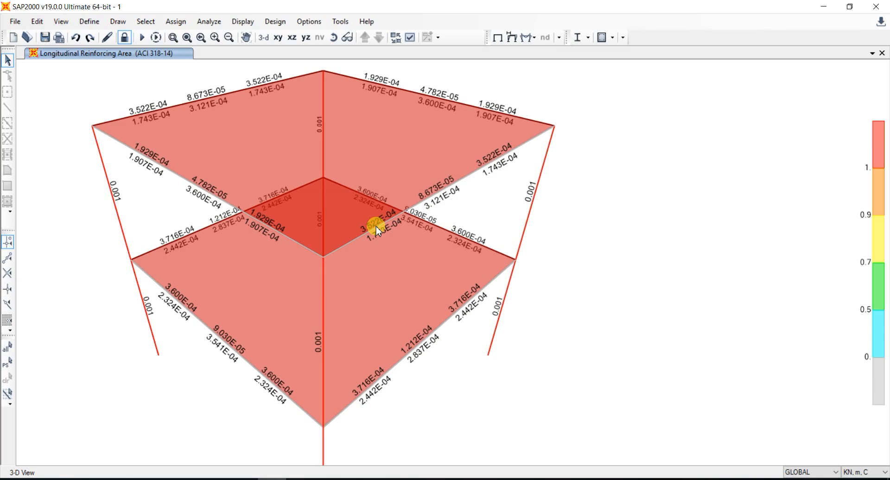
Step: Examine the top and bottom longitudinal reinforcing areas at the end and midspan of the upper-storey beam
scroll(376, 227, "up", 4)
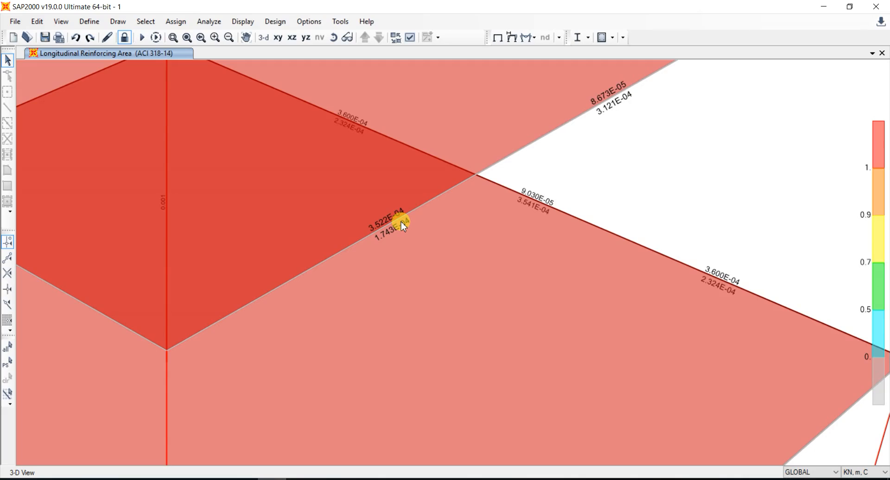
scroll(401, 225, "down", 2)
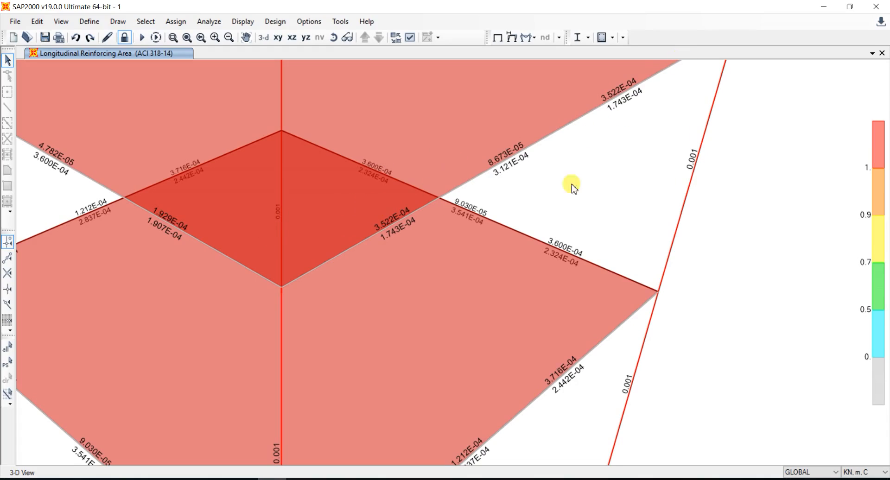
scroll(483, 186, "down", 4)
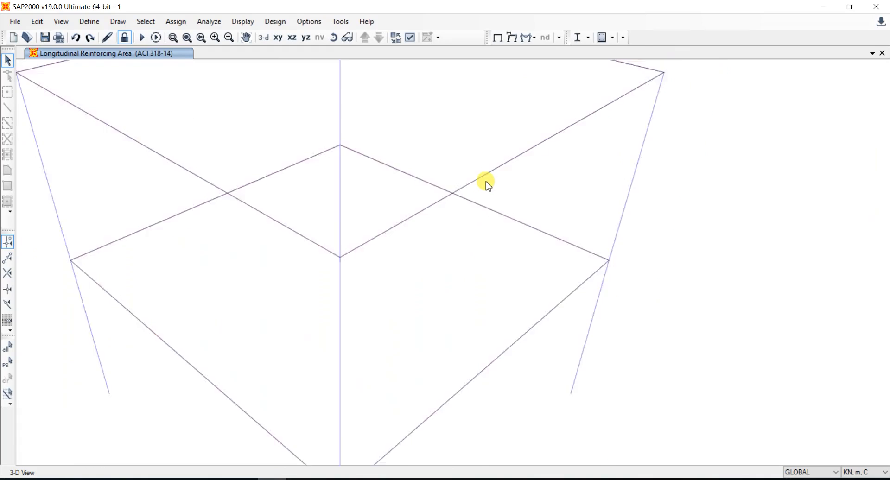
scroll(523, 172, "up", 5)
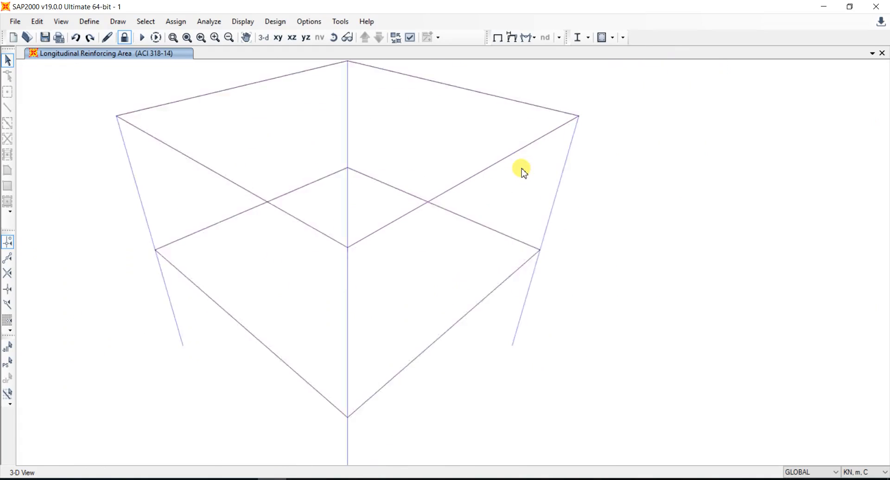
scroll(402, 200, "up", 3)
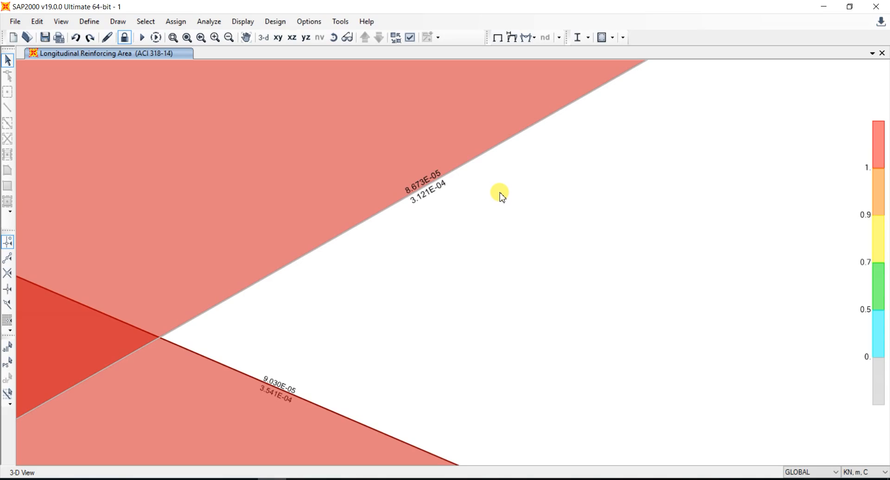
scroll(500, 196, "down", 5)
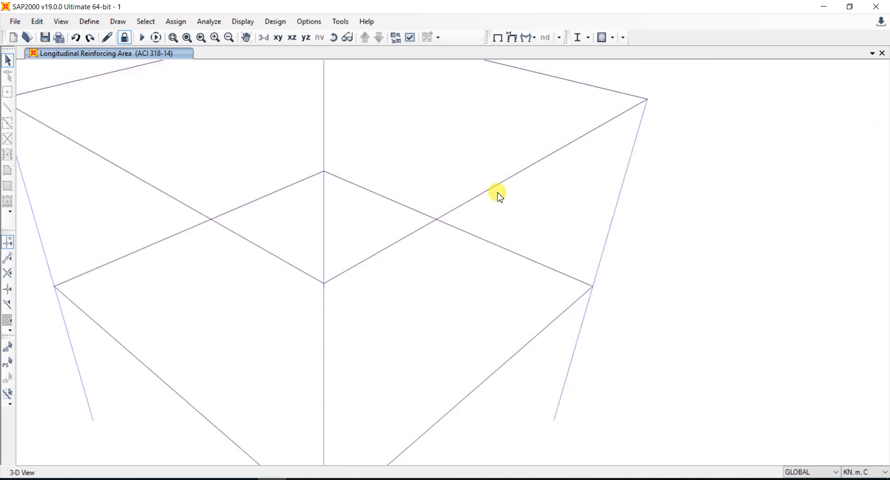
scroll(497, 194, "down", 3)
Step: Select the roof slab and display the maximum S11 shell stresses for the DEAD load case
left_click(408, 177)
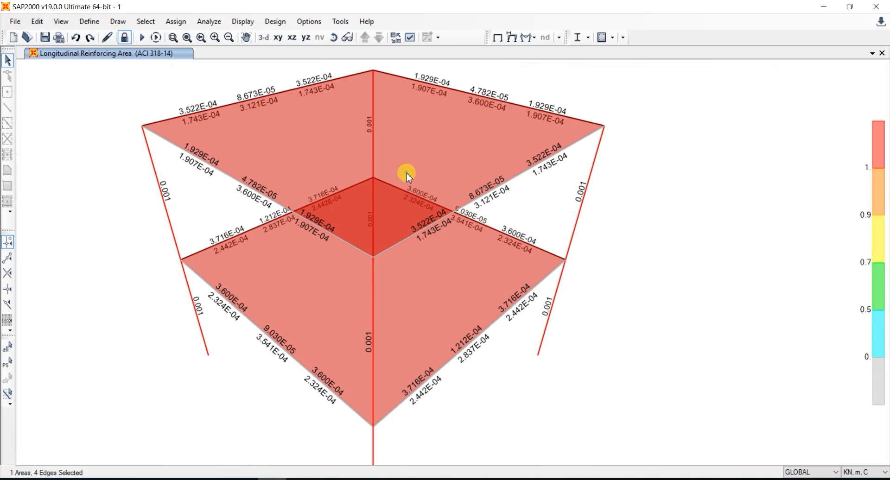
left_click(530, 37)
left_click(557, 89)
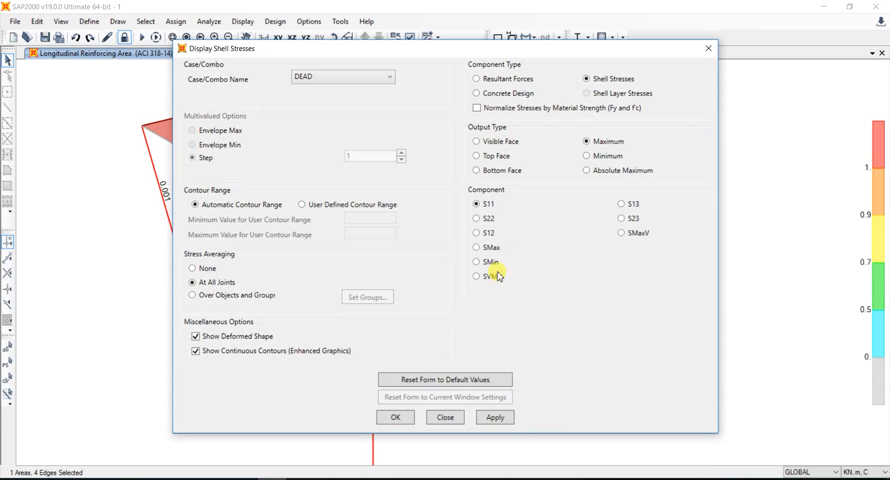
left_click(495, 418)
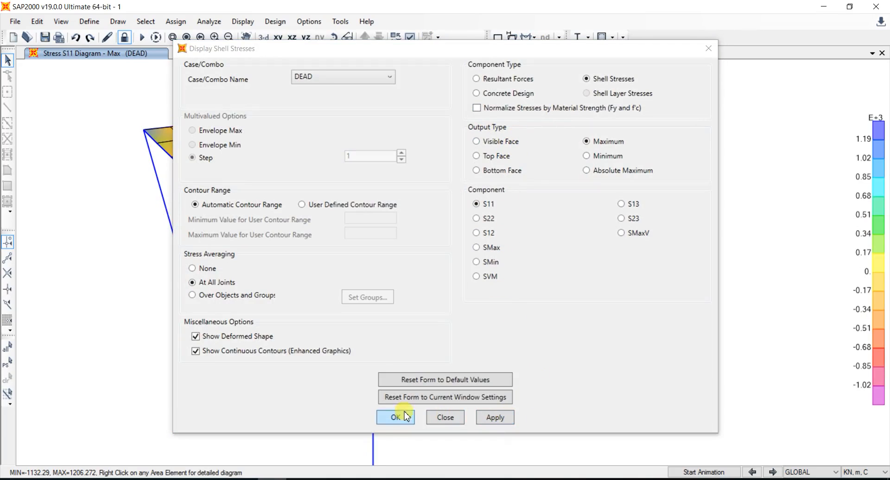
Step: Confirm the maximum S11 stress display for DEAD and examine the contours on both slabs of the deformed frame
left_click(392, 418)
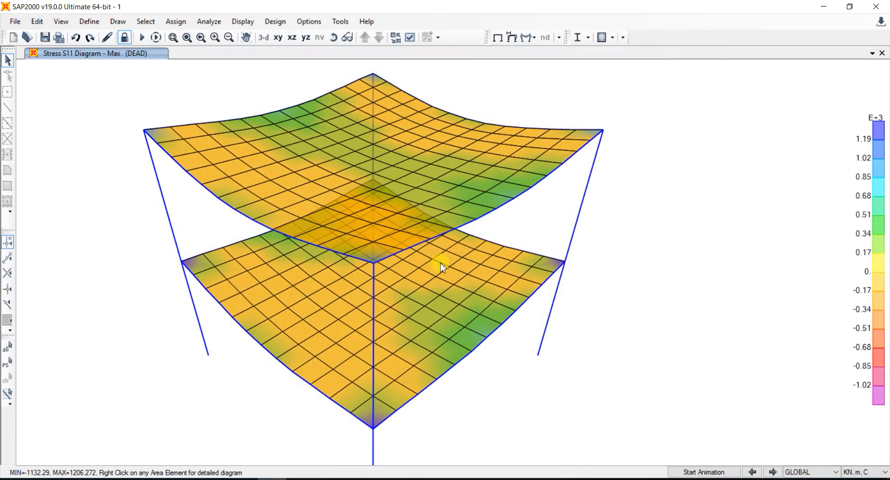
mouse_move(362, 252)
middle_click_drag(616, 350, 574, 311)
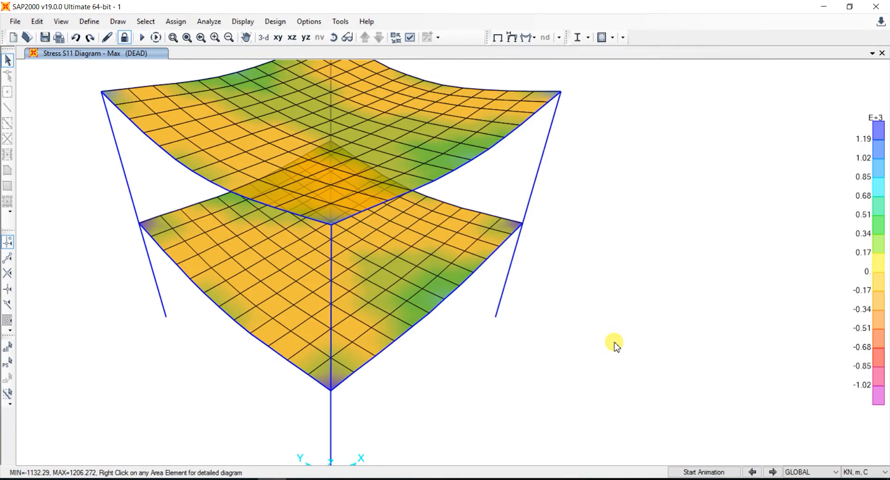
scroll(615, 346, "down", 3)
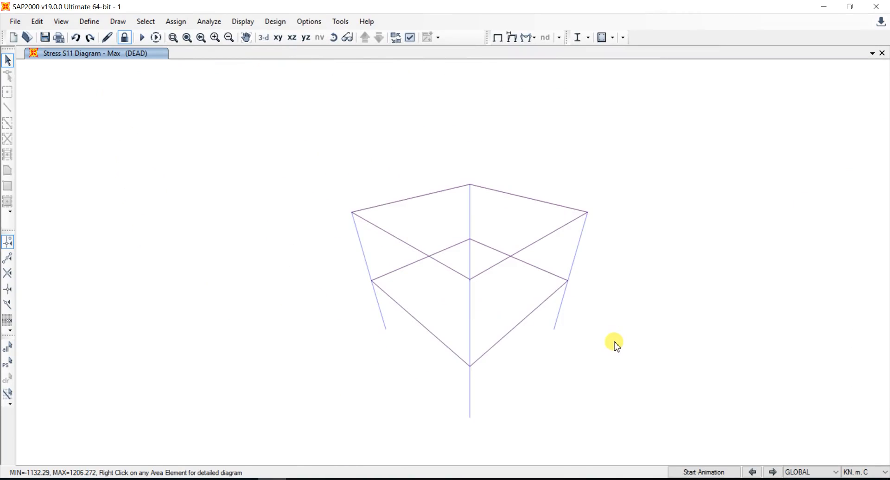
middle_click_drag(617, 344, 510, 310)
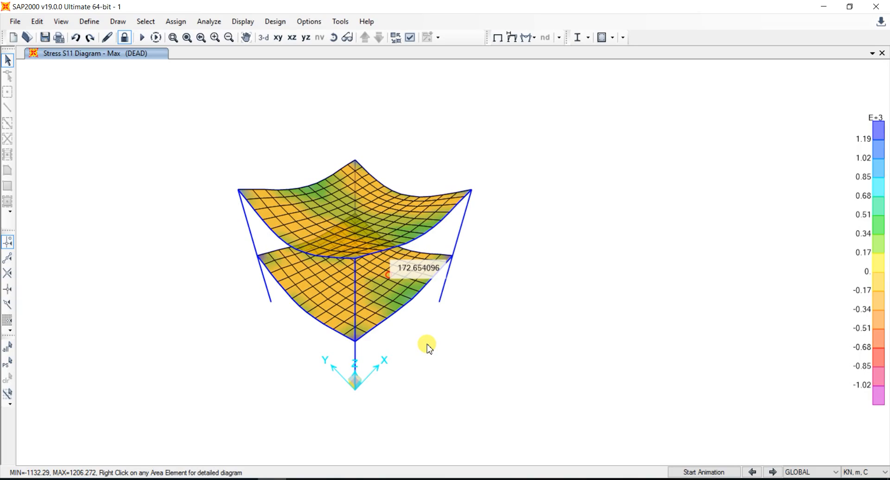
Step: Add all Concrete Frame design data to the tables chosen for display and show the tables
left_click(243, 22)
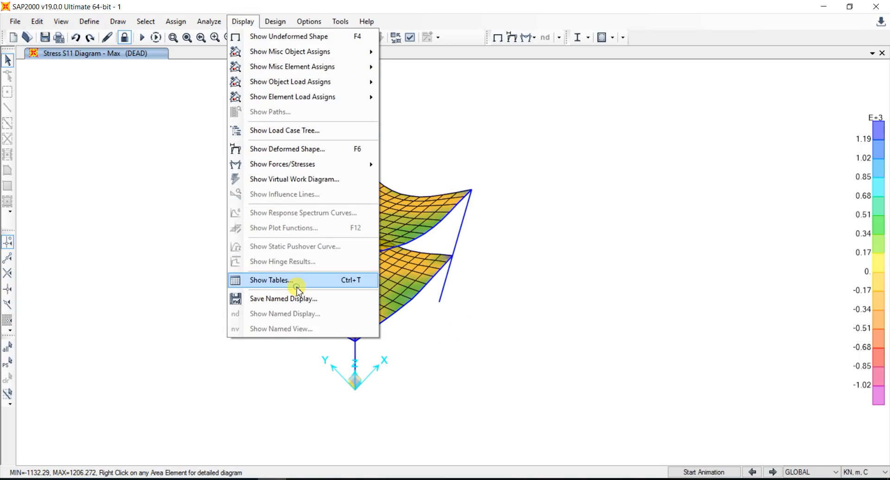
left_click(297, 288)
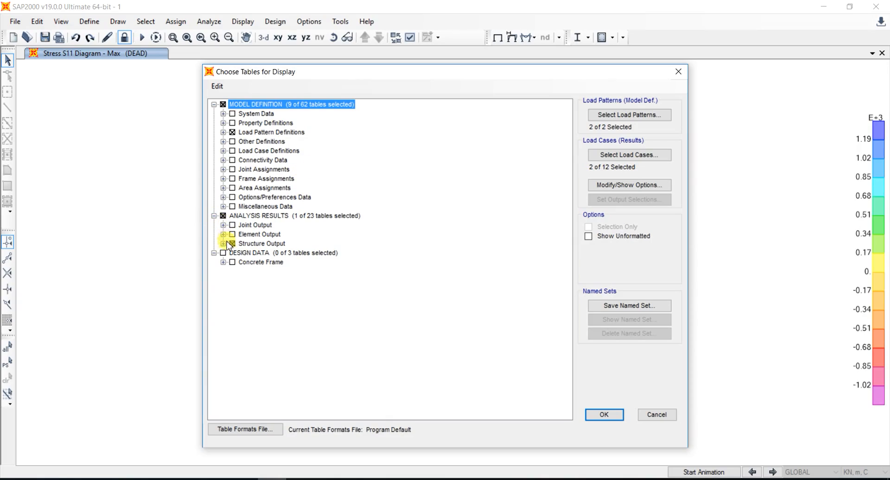
left_click(223, 262)
left_click(234, 262)
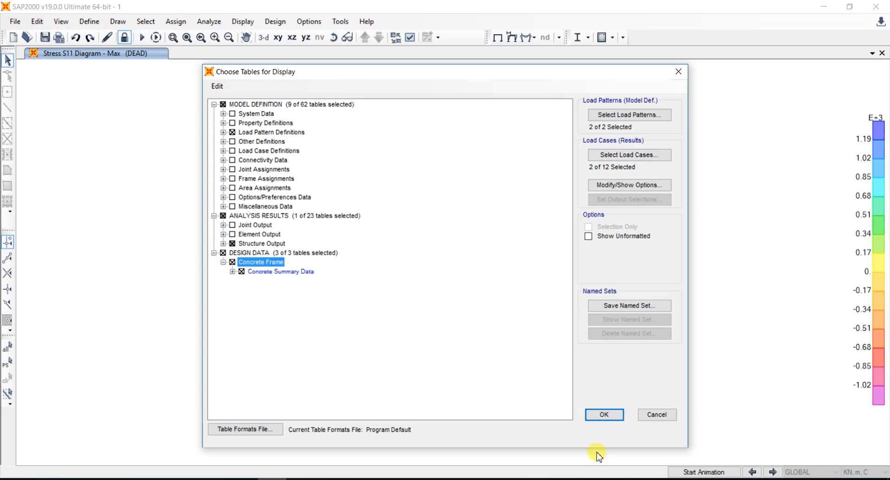
left_click(604, 415)
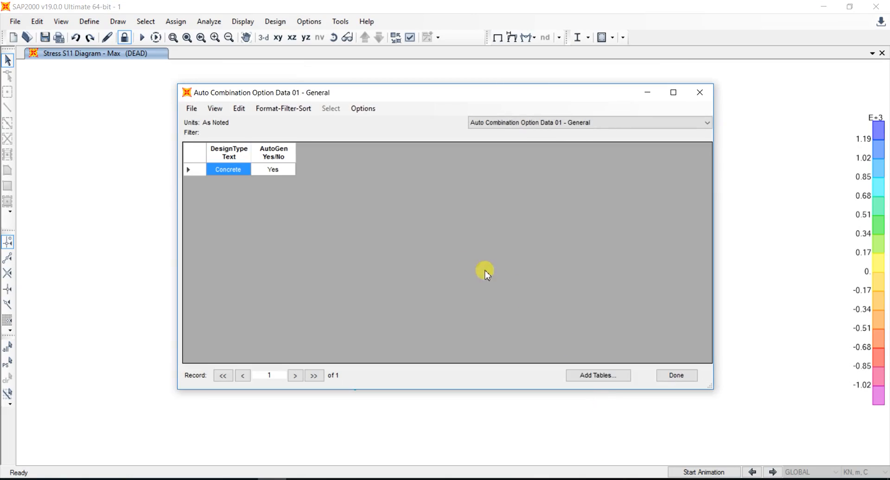
Step: Show the Auto Combination Option Data 02 - User Data table and examine its load case names
left_click(614, 123)
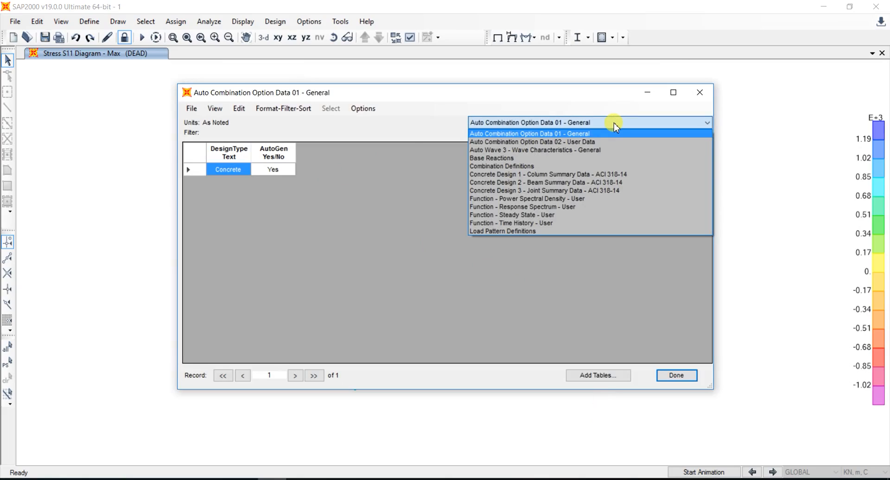
left_click(596, 142)
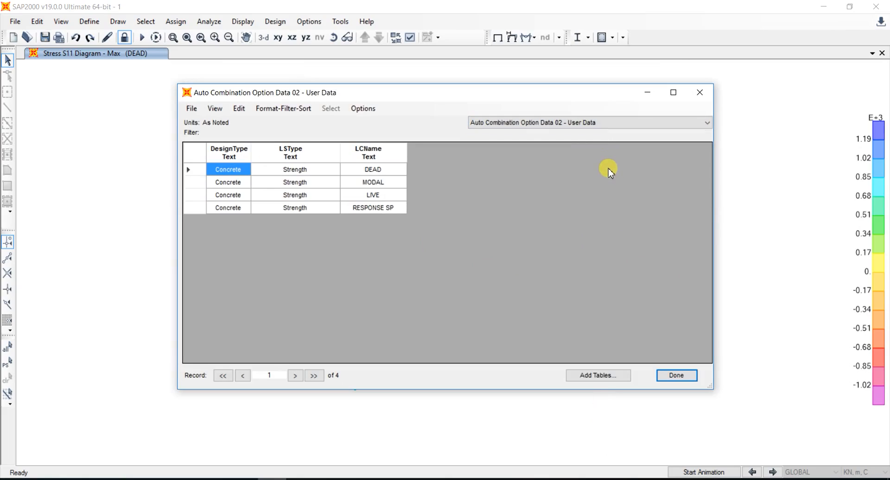
left_click(374, 171)
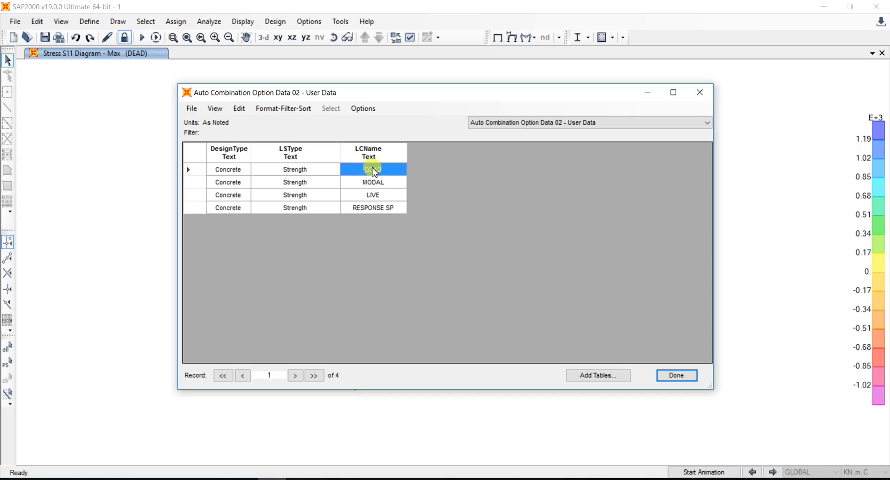
left_click(373, 182)
left_click(376, 207)
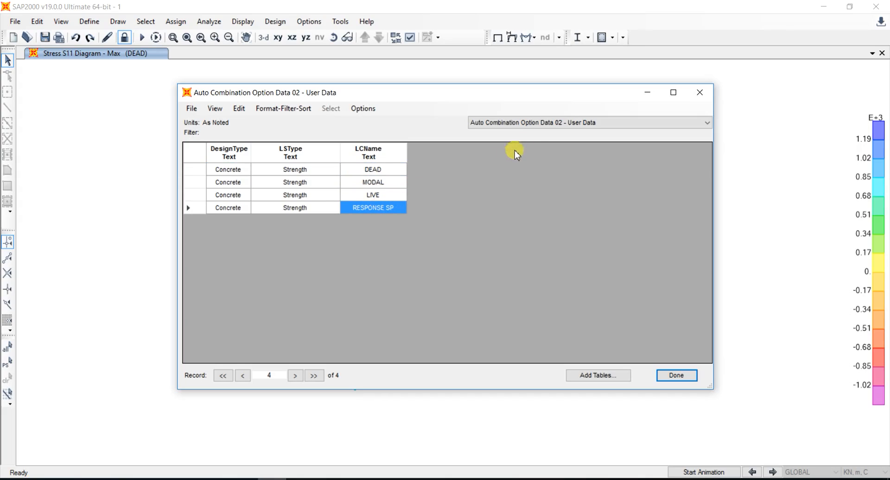
Step: Show the Concrete Design 1 - Column Summary Data - ACI 318-14 table and examine the sections, PMM combinations and required rebar areas
left_click(577, 123)
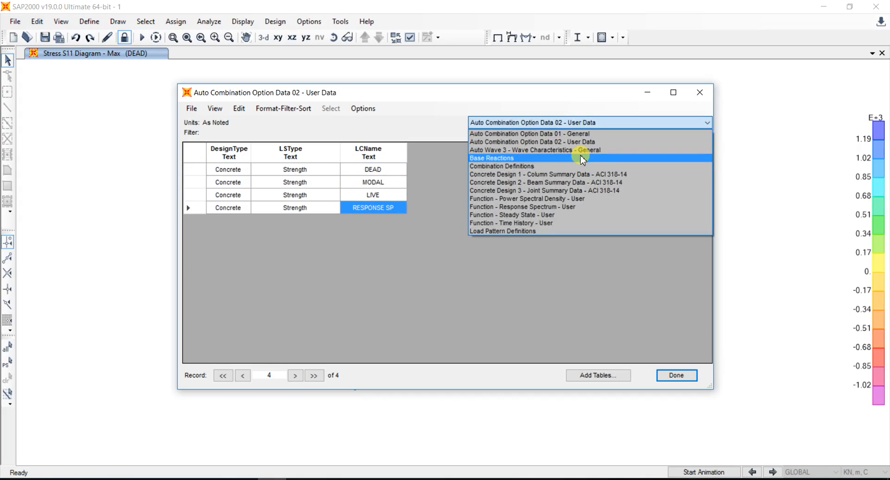
left_click(581, 174)
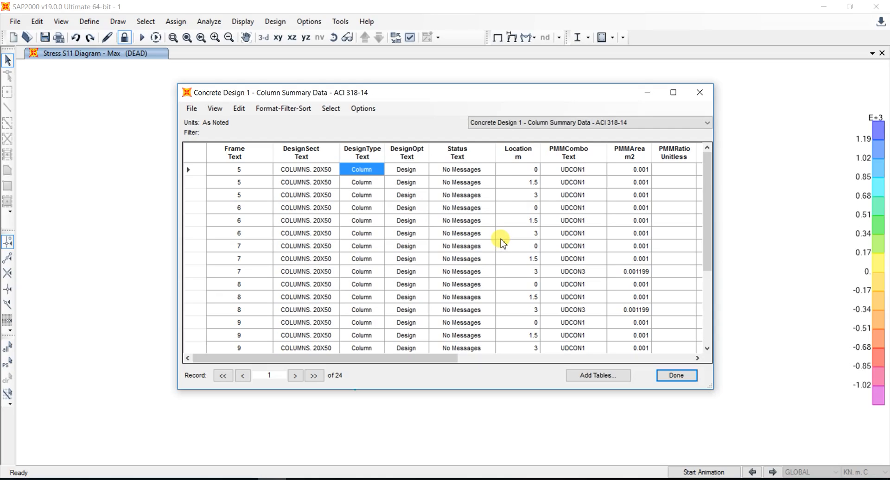
scroll(501, 242, "down", 4)
scroll(501, 241, "up", 4)
left_click(301, 170)
left_click(407, 182)
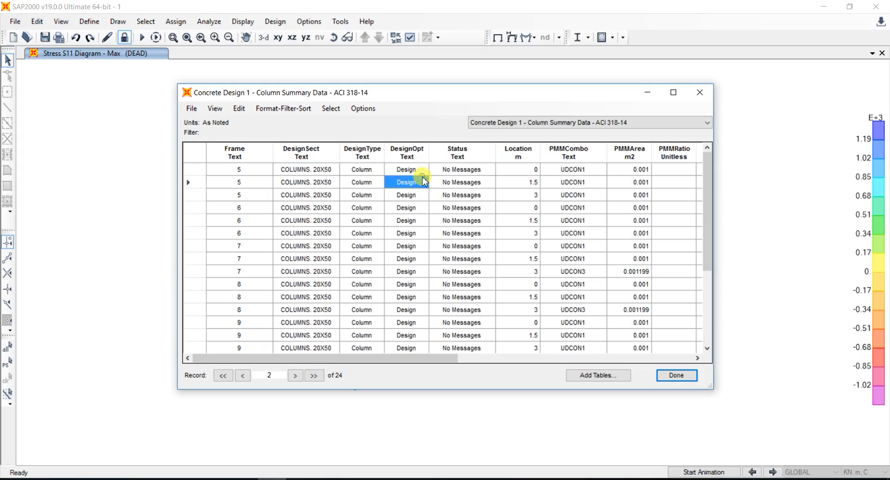
left_click(461, 170)
left_click(575, 171)
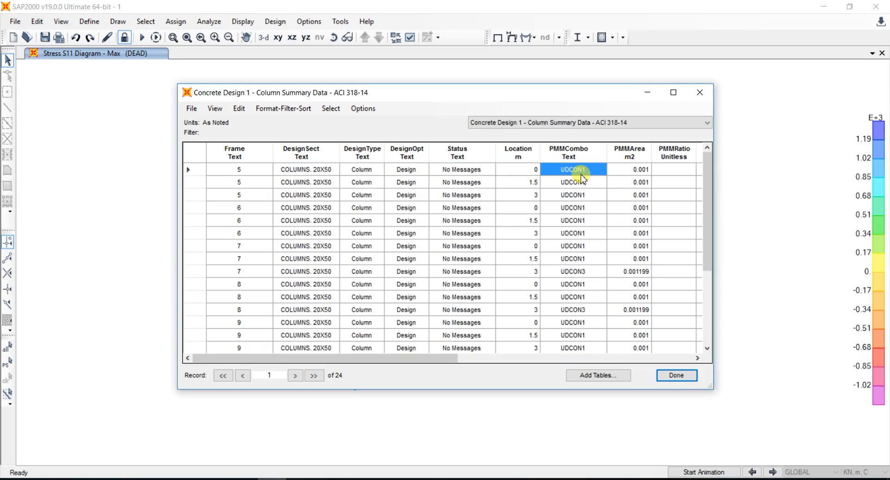
left_click(624, 171)
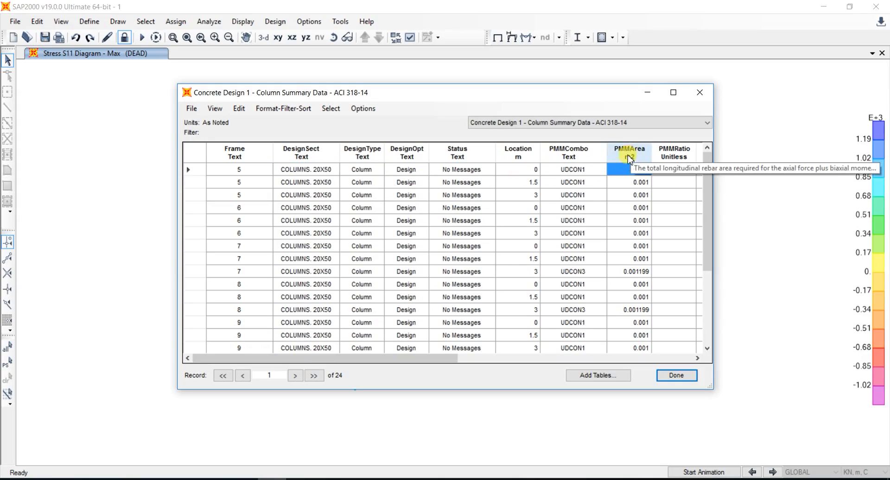
scroll(631, 241, "down", 2)
scroll(631, 262, "up", 2)
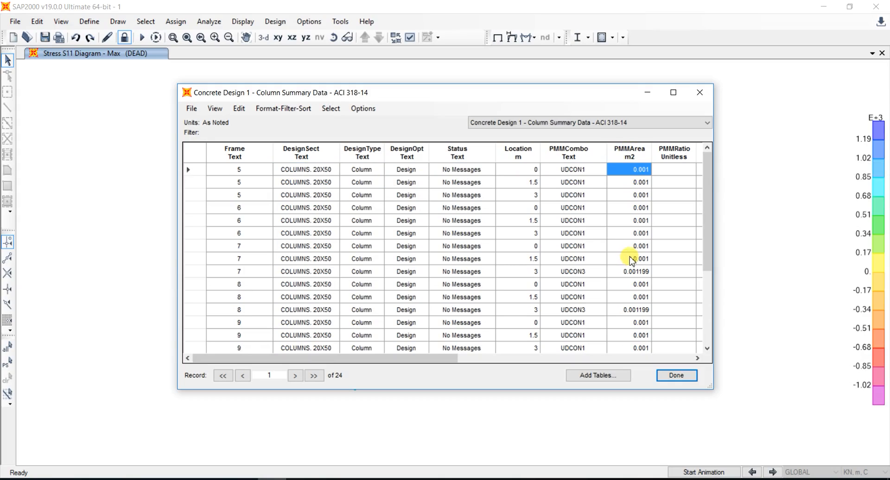
Step: Examine the design station locations listed for column frames 5 and 6
left_click(537, 170)
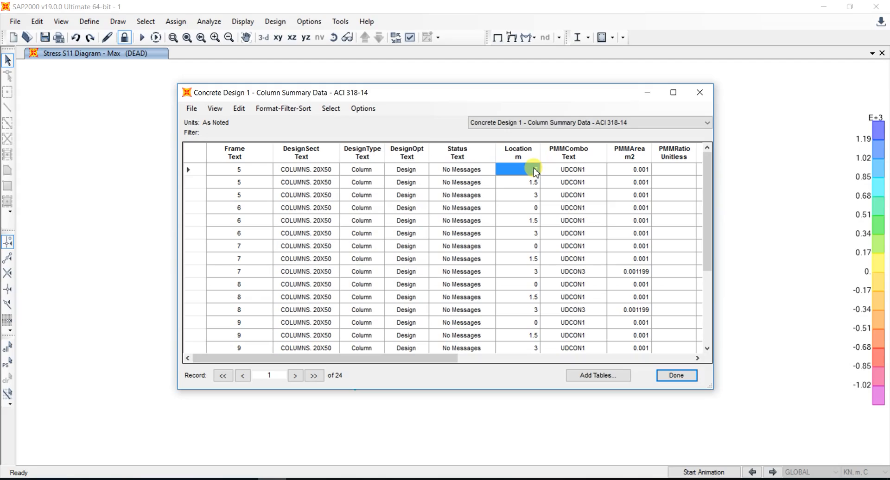
left_click(530, 184)
left_click(531, 197)
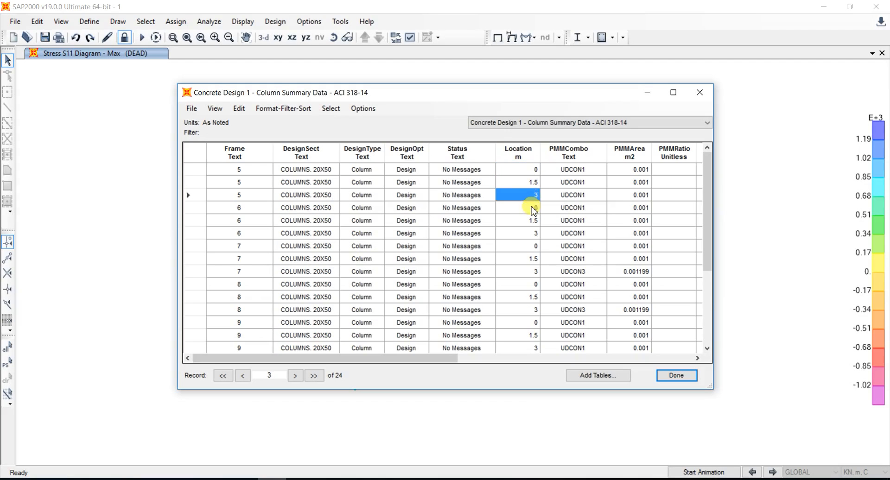
left_click(533, 211)
left_click(532, 221)
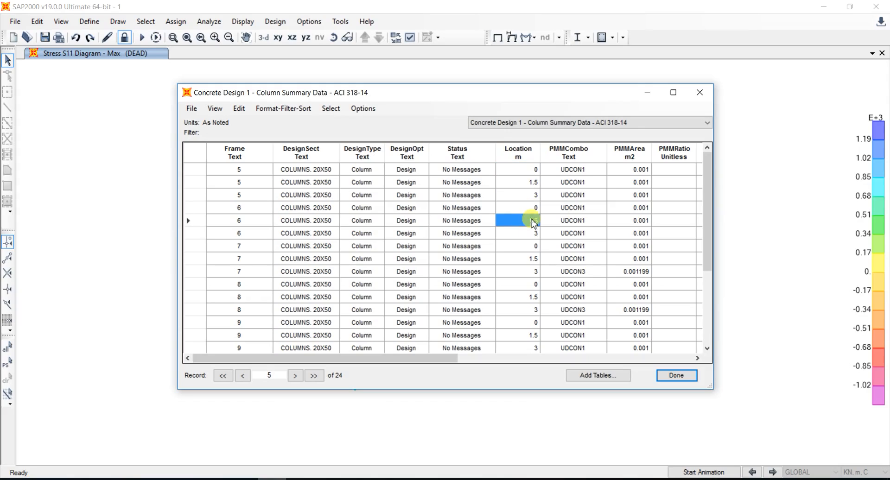
left_click(527, 234)
Step: Show the Concrete Design 2 - Beam Summary Data - ACI 318-14 table and export it to Excel in a maximised window
left_click(637, 124)
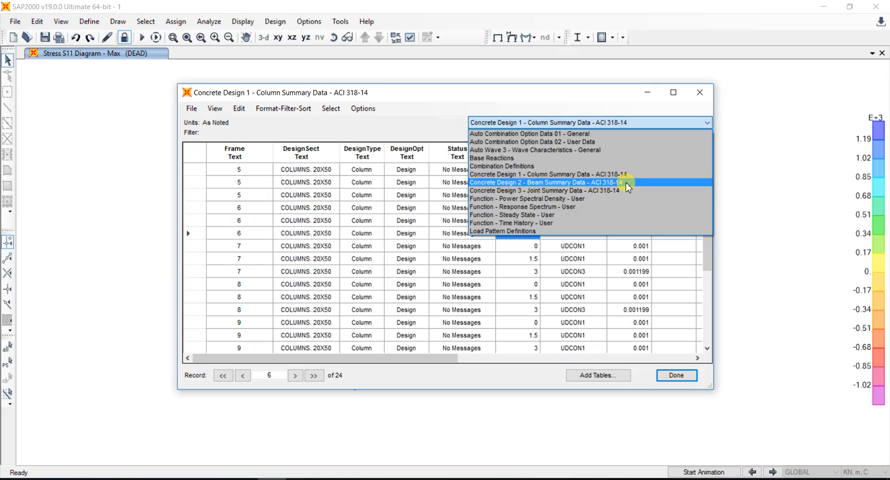
left_click(628, 183)
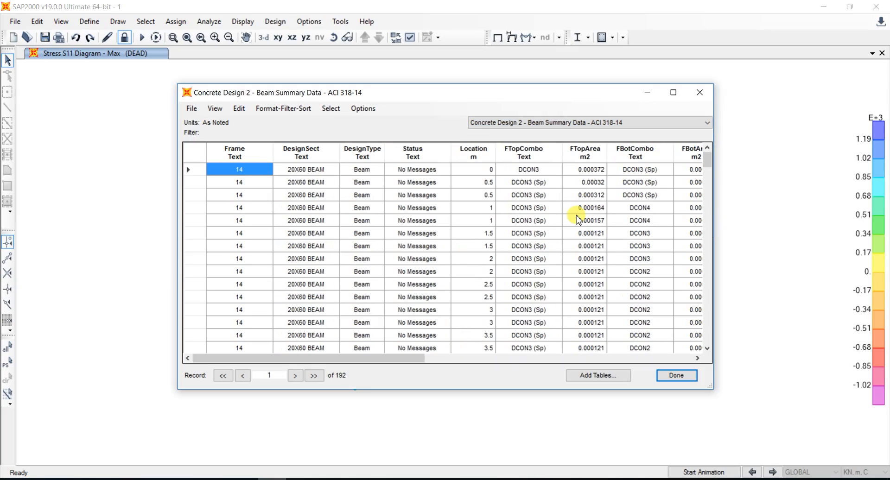
left_click(192, 109)
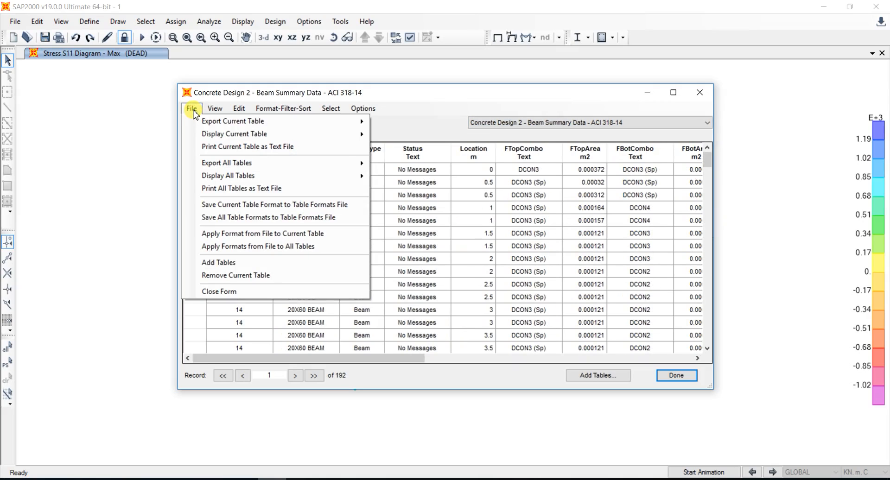
mouse_move(342, 121)
left_click(417, 123)
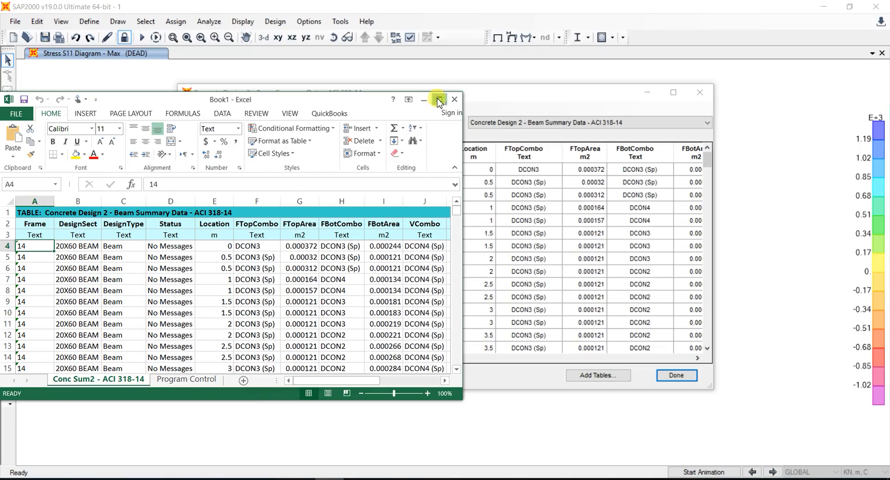
left_click(440, 100)
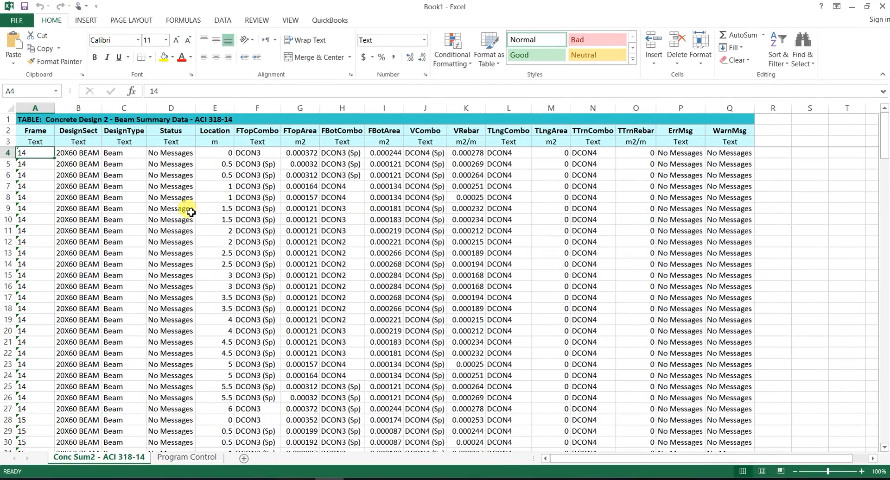
Step: Examine the design section, design type and status entries of the exported beam summary for frame 14
left_click(116, 164)
left_click(79, 153)
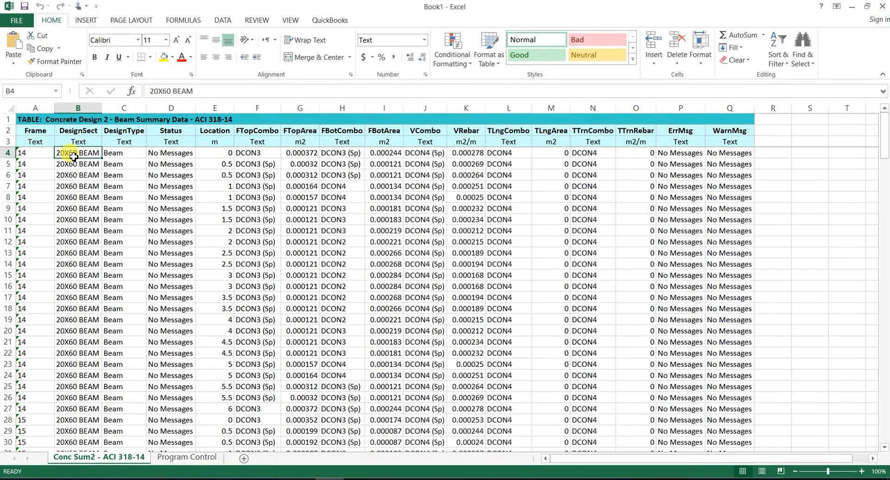
left_click(112, 155)
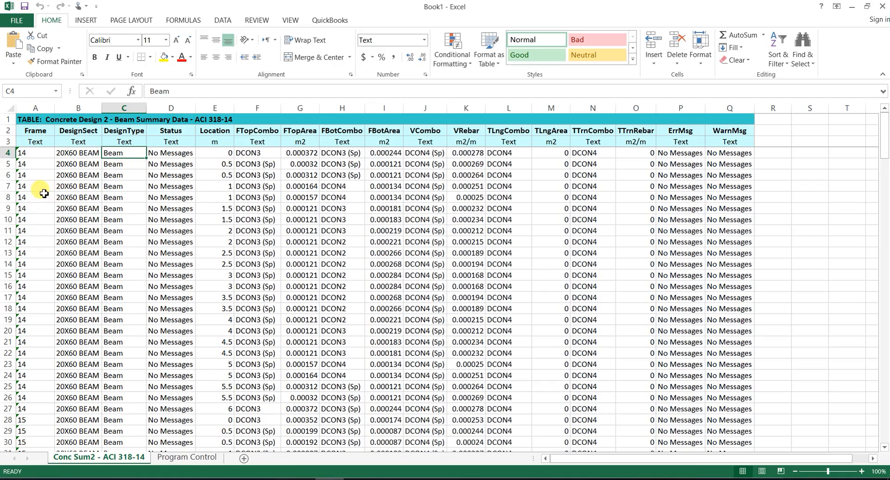
scroll(44, 190, "down", 3)
scroll(45, 193, "up", 3)
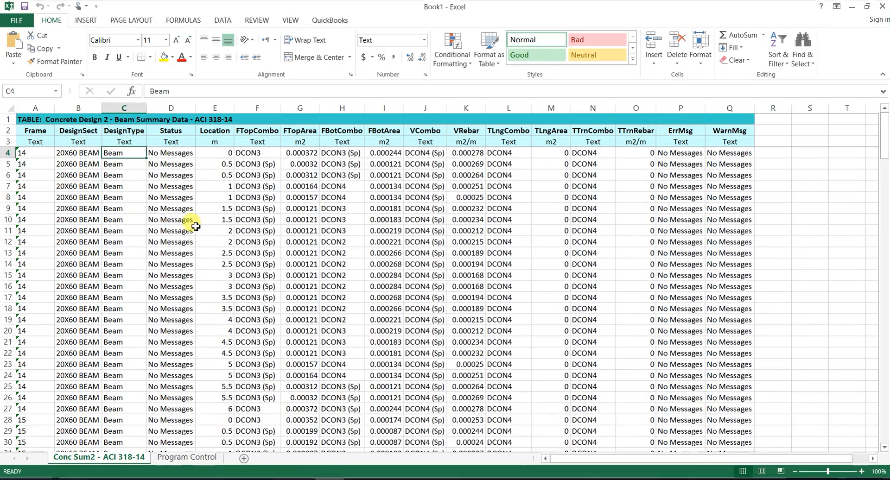
left_click(170, 197)
left_click(167, 218)
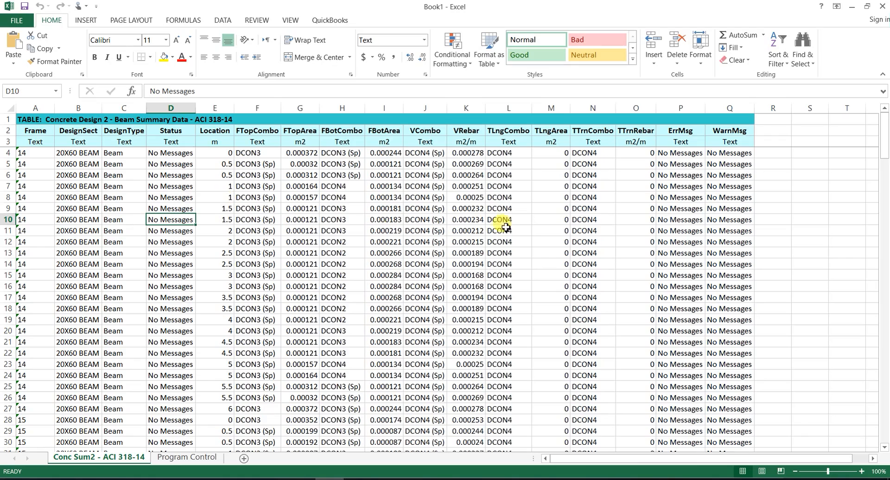
Step: Delete the ErrMsg and WarnMsg columns from the exported beam summary sheet
right_click(677, 109)
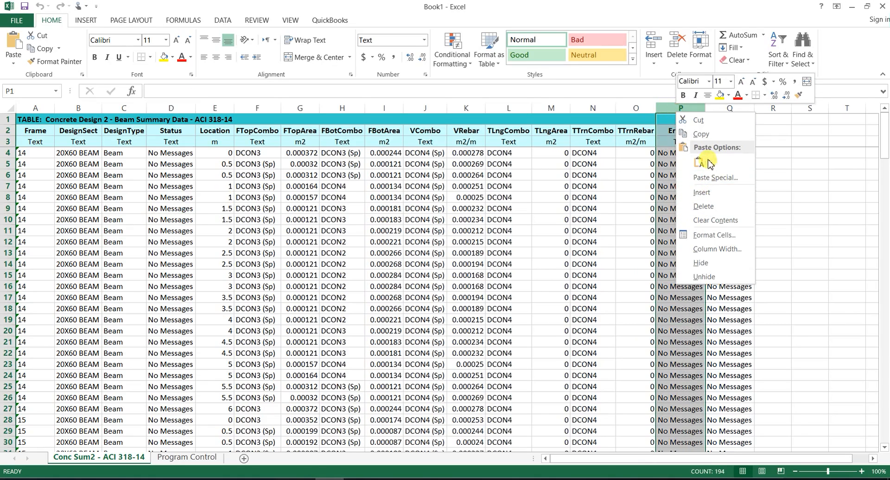
left_click(705, 206)
left_click(613, 220)
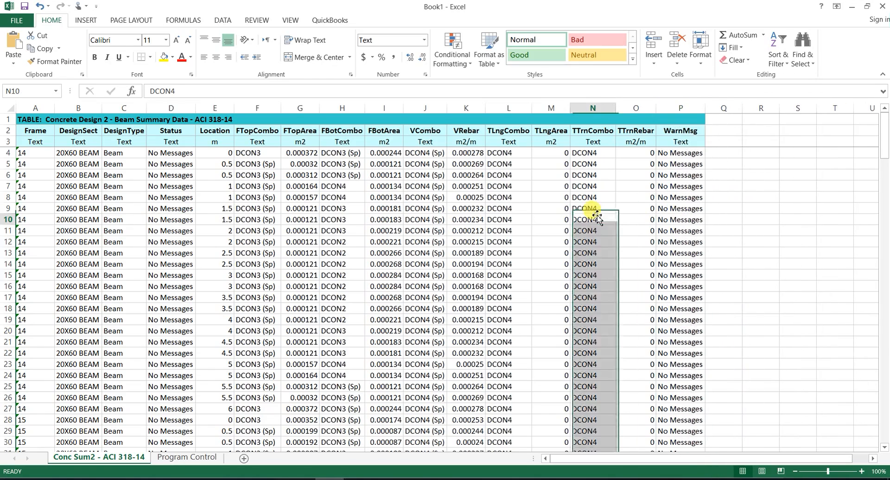
right_click(681, 111)
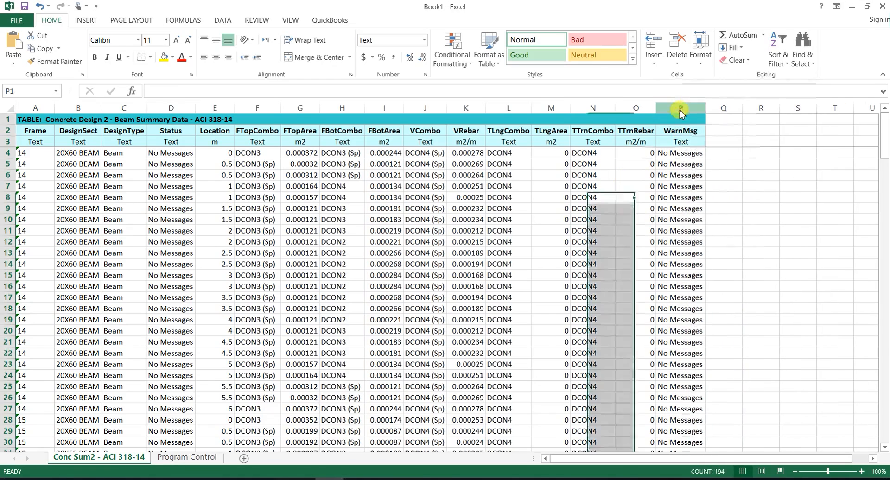
left_click(701, 204)
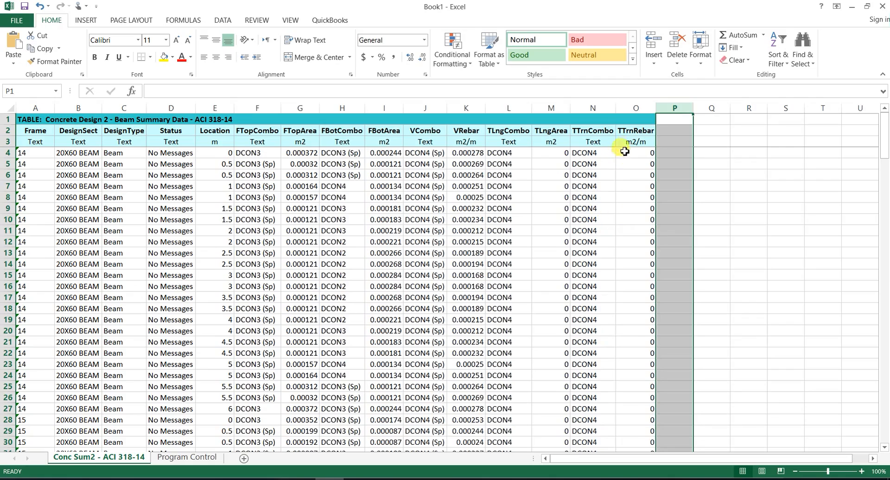
left_click(603, 176)
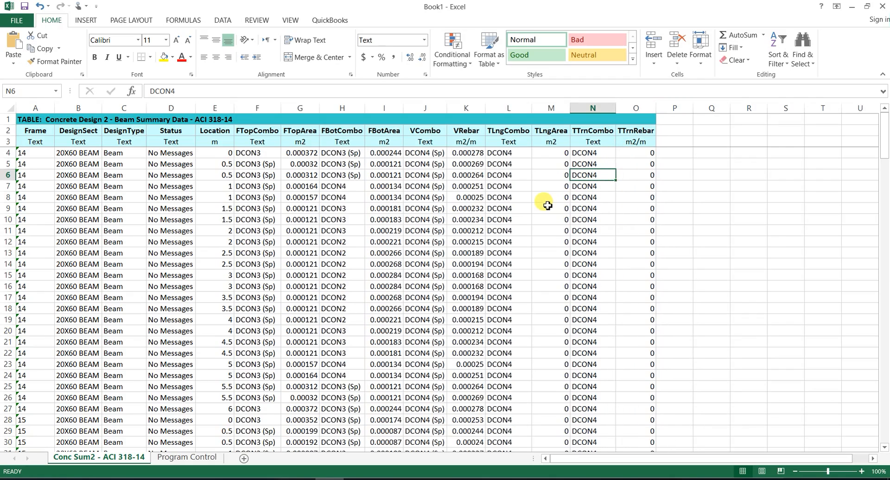
Step: Examine the top and bottom reinforcement areas, governing combinations and station locations in the beam summary rows for frame 14
left_click(463, 185)
left_click(427, 172)
left_click(391, 162)
key("Down")
key("Down")
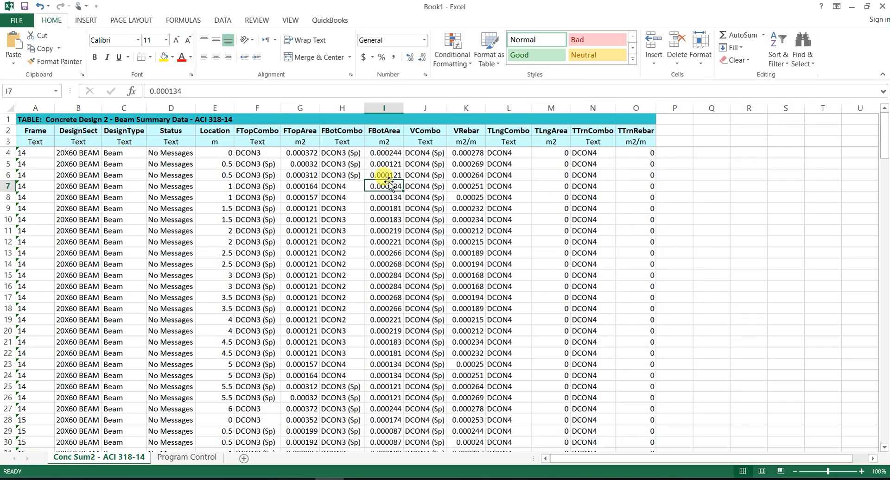
key("Up")
key("Up")
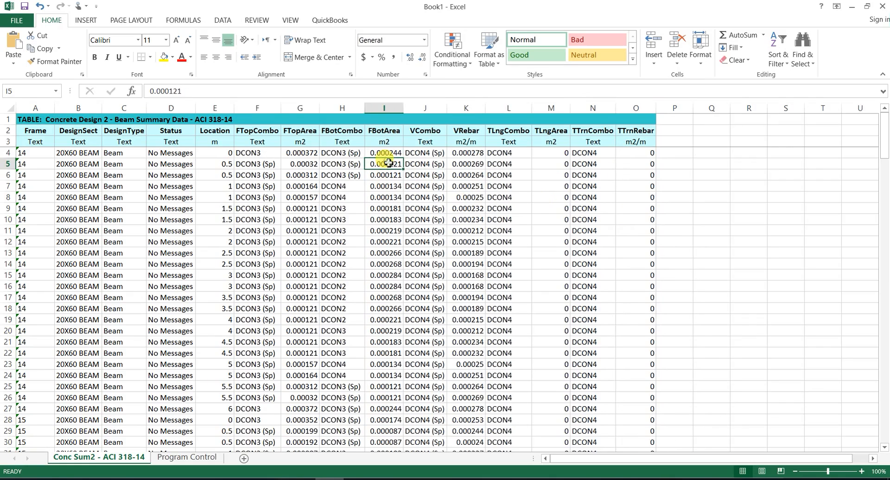
left_click(345, 153)
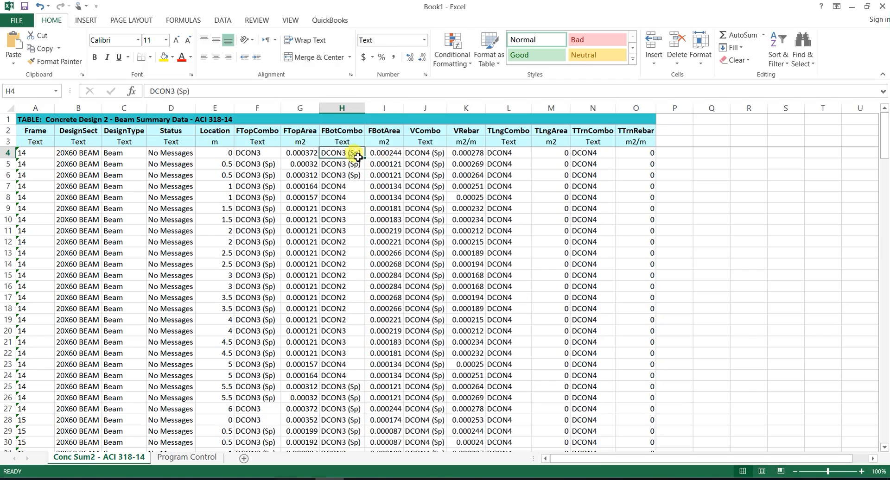
left_click(397, 156)
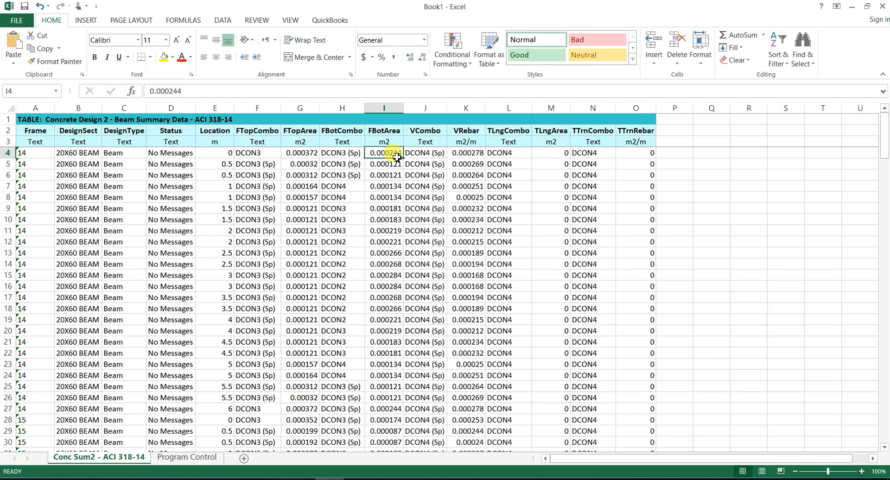
left_click(299, 155)
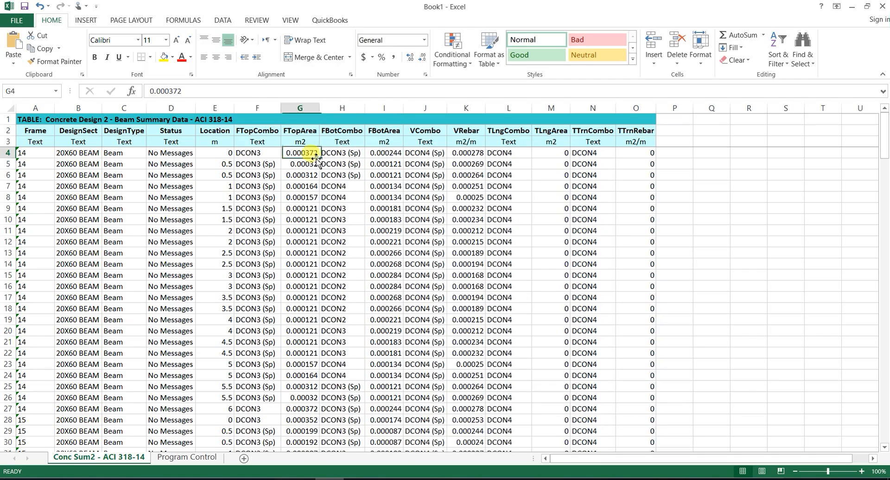
left_click(254, 155)
left_click_drag(228, 153, 221, 218)
left_click(226, 155)
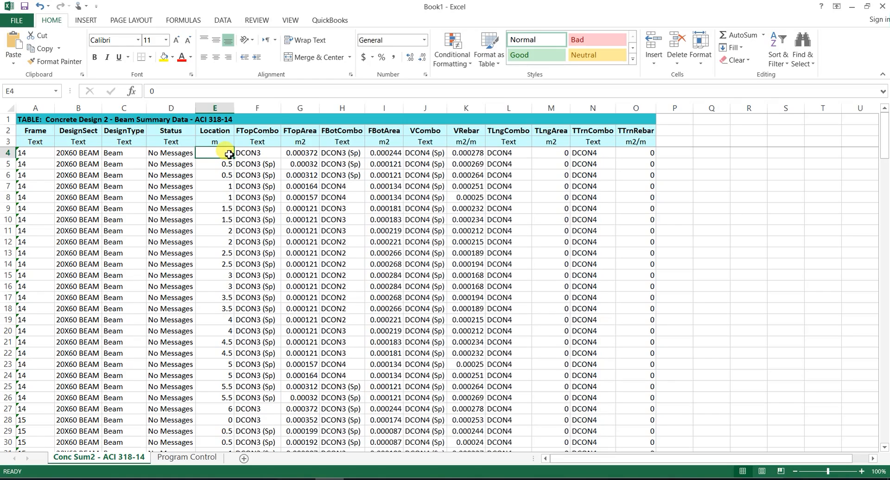
Step: Delete the Status column from the exported beam summary sheet
left_click(177, 109)
right_click(181, 109)
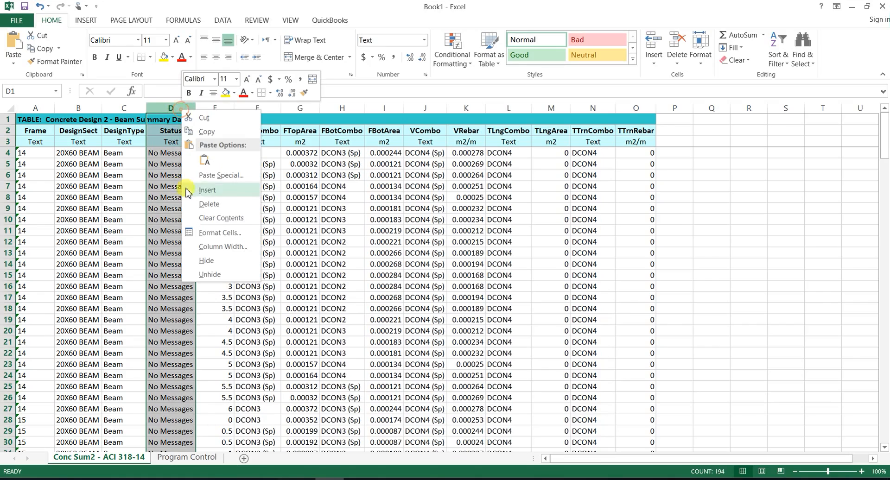
left_click(207, 204)
left_click(258, 186)
left_click(262, 164)
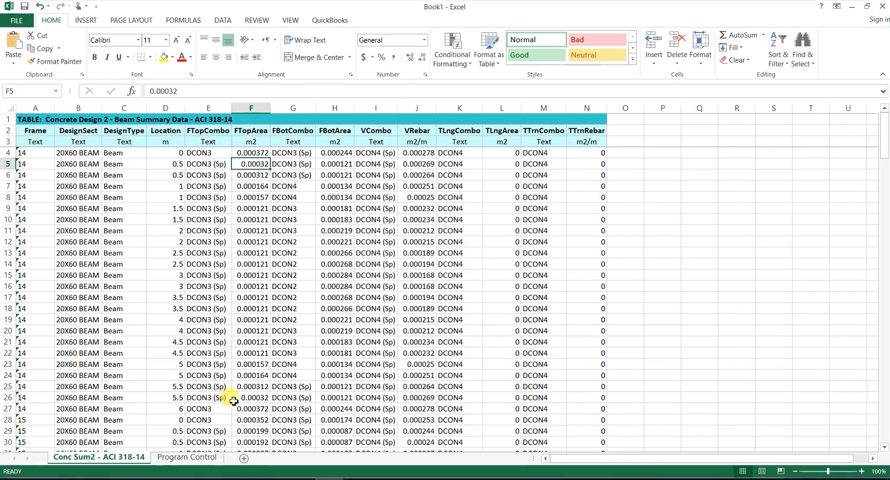
Step: Switch to SAP2000, close the beam summary table and display the Shear Reinforcing design output on the model
left_click(272, 479)
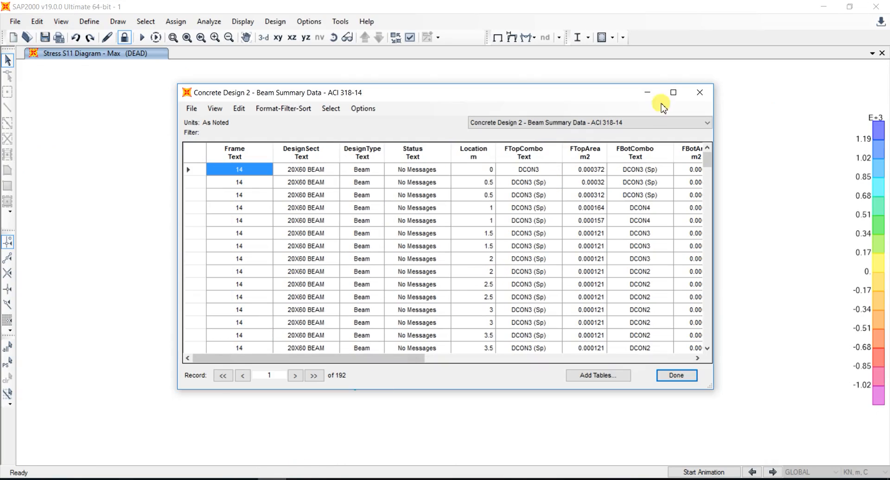
left_click(701, 92)
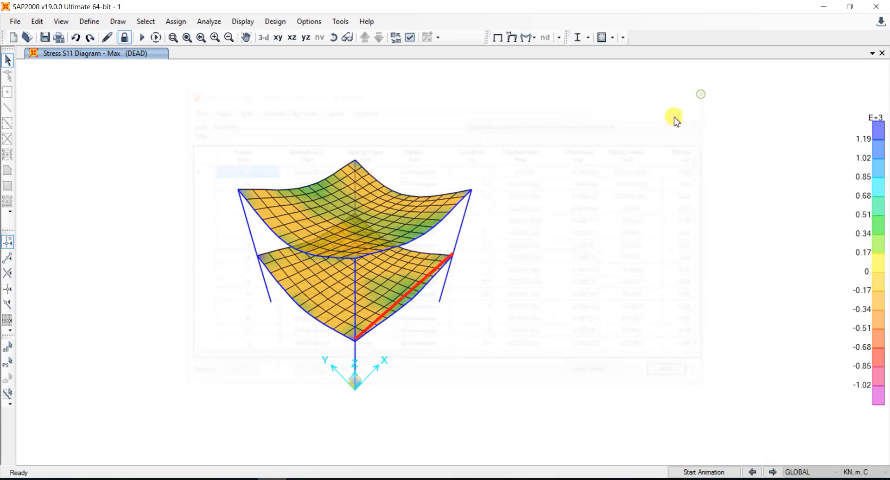
left_click(614, 38)
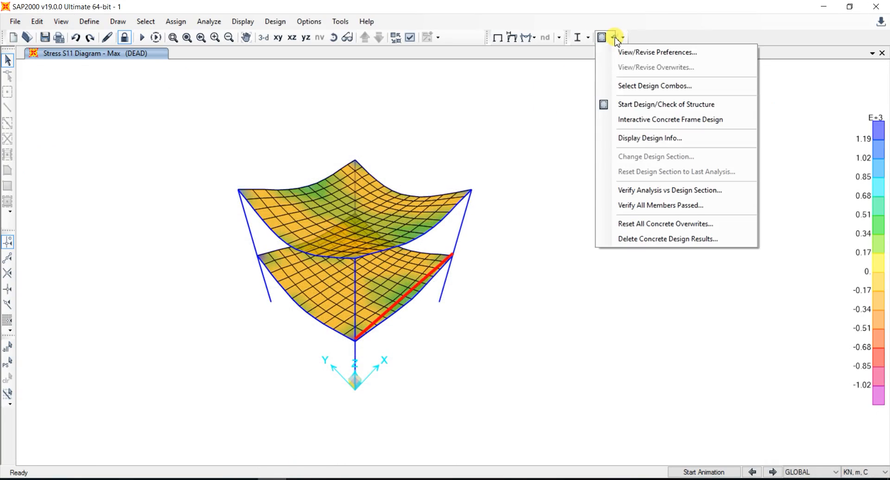
left_click(653, 138)
left_click(525, 225)
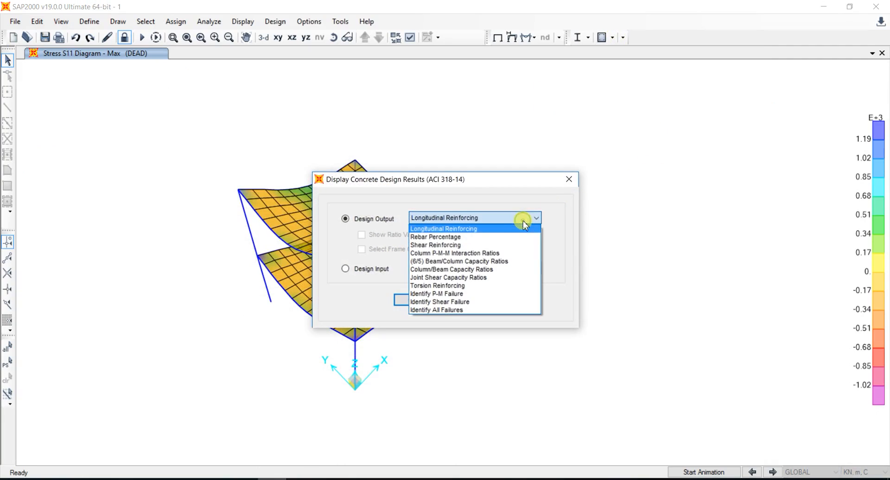
left_click(493, 245)
left_click(402, 300)
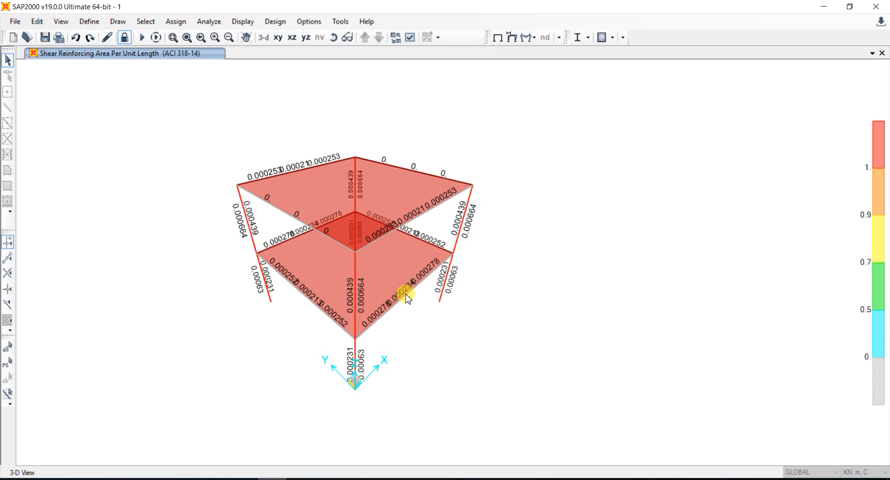
scroll(384, 224, "up", 3)
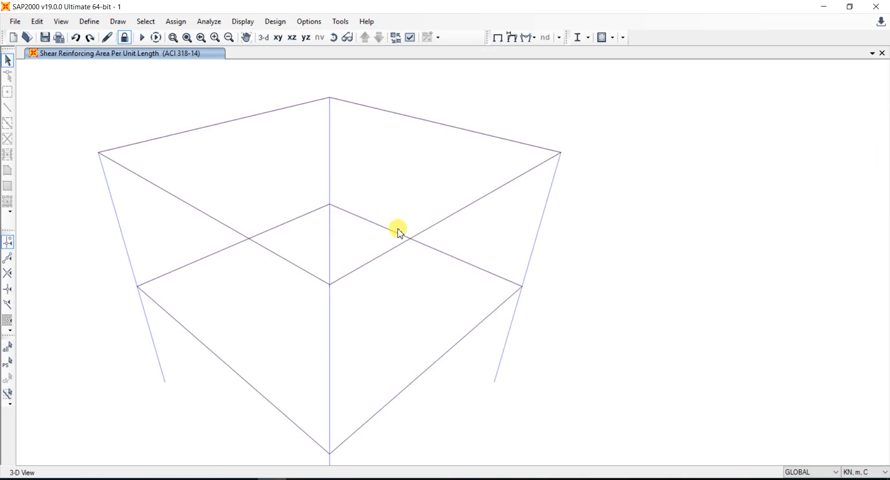
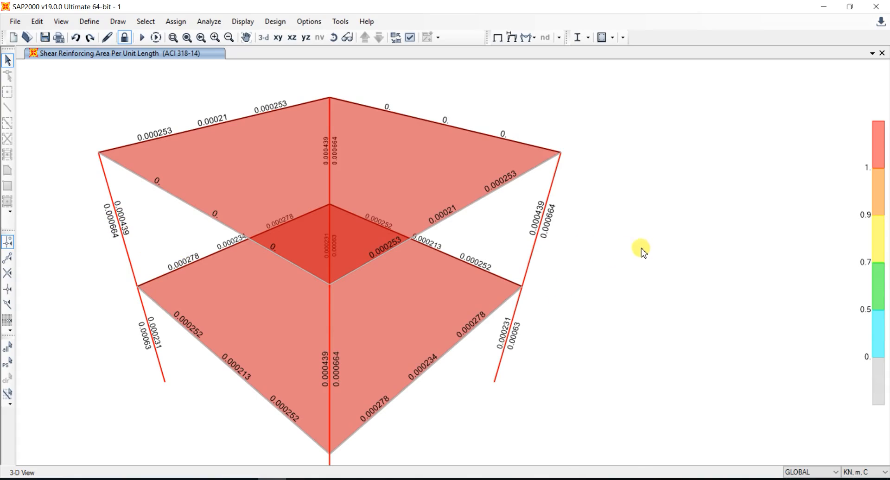
middle_click_drag(593, 255, 591, 218)
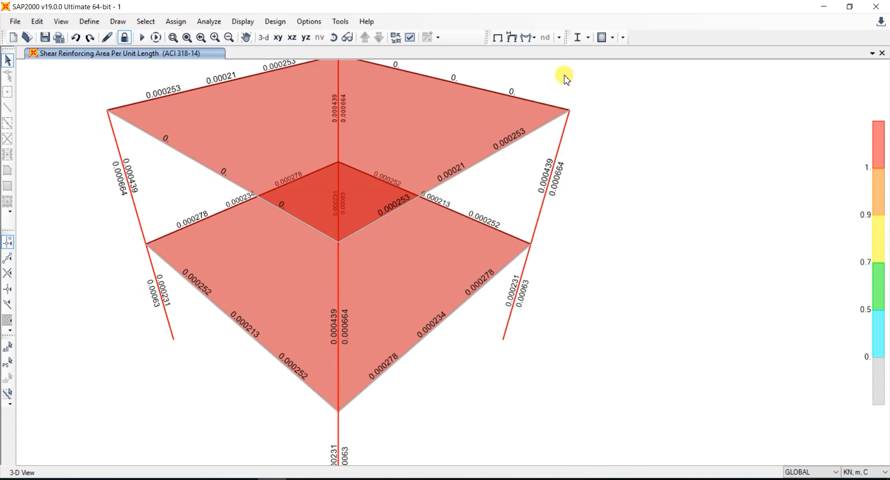
Step: Add the load case definition, static, modal and response spectrum case tables to the display selection and show the tables
left_click(243, 21)
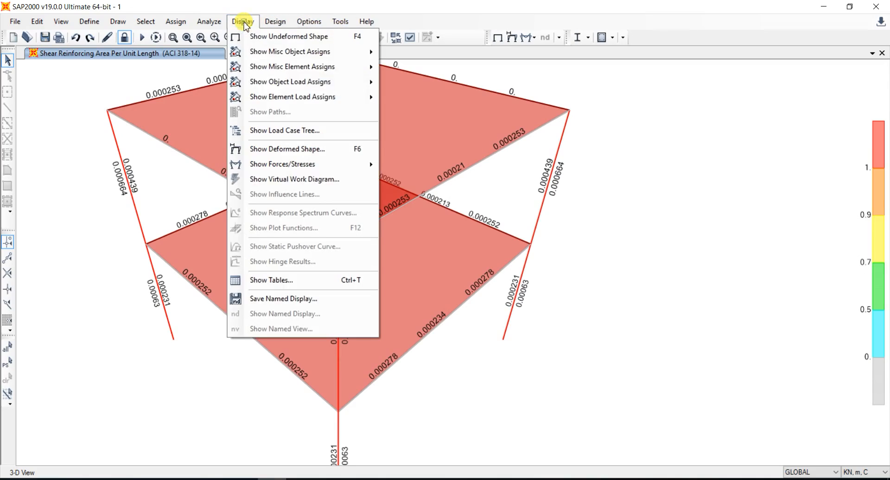
left_click(321, 284)
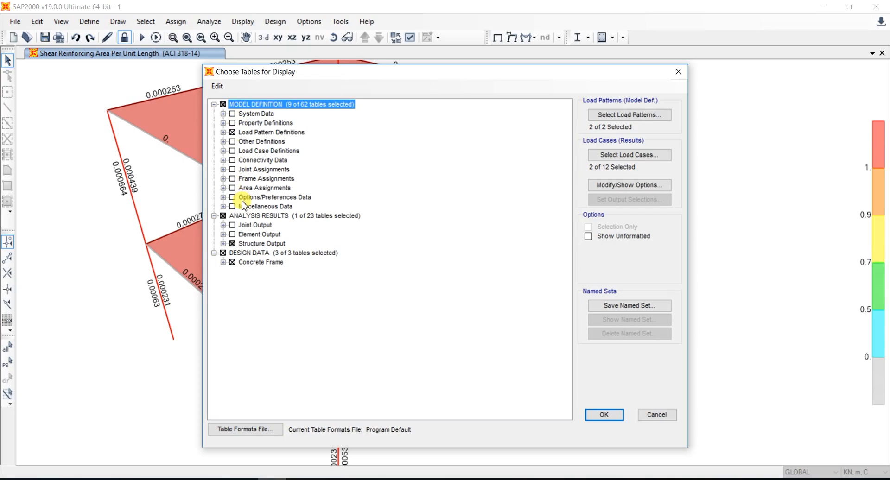
left_click(223, 151)
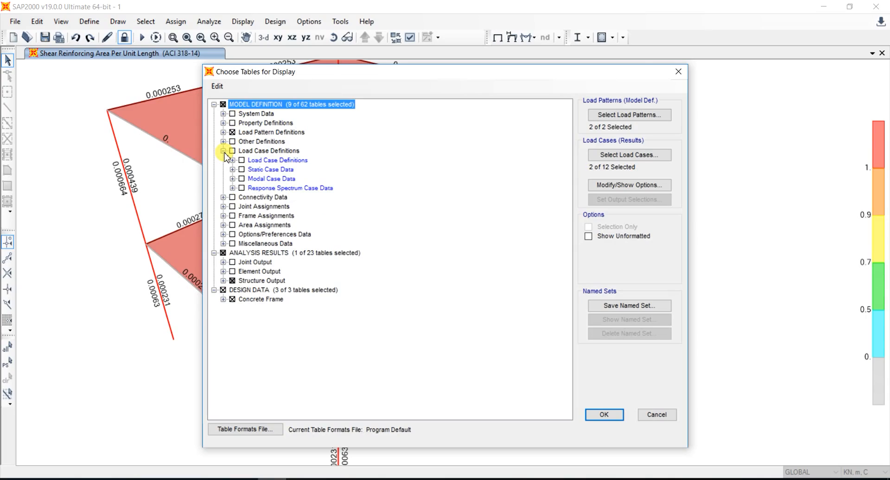
left_click(242, 160)
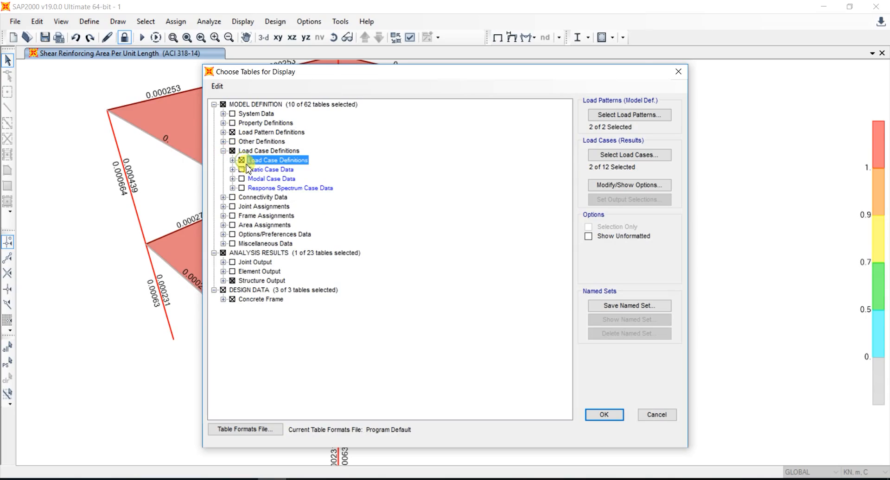
left_click(242, 169)
left_click(242, 178)
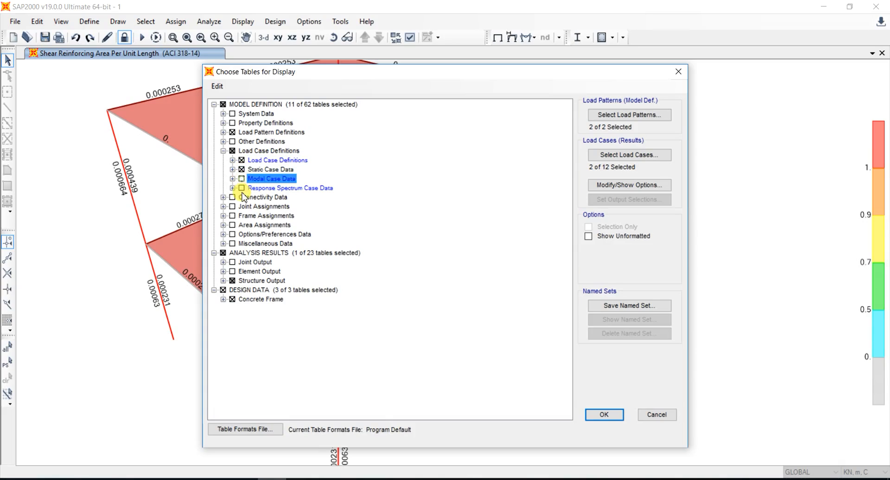
left_click(241, 188)
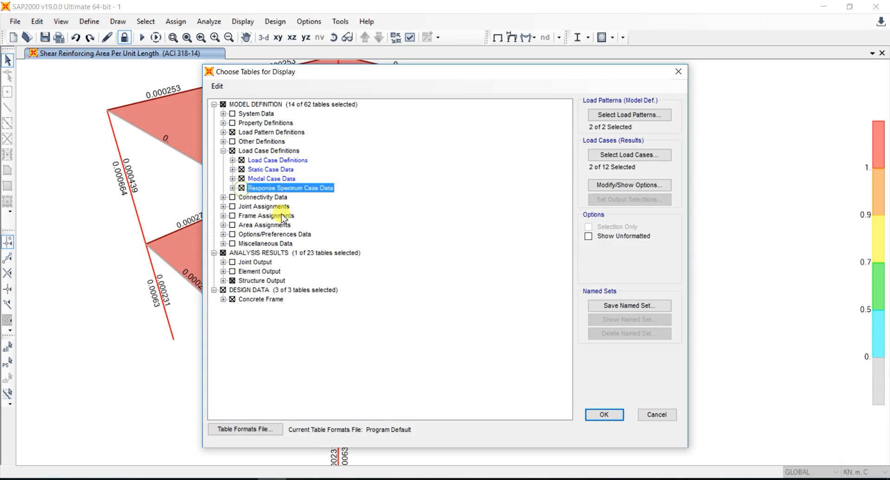
left_click(611, 415)
Step: Examine the period, acceleration and damping values in the Function - Response Spectrum - User table
left_click(620, 122)
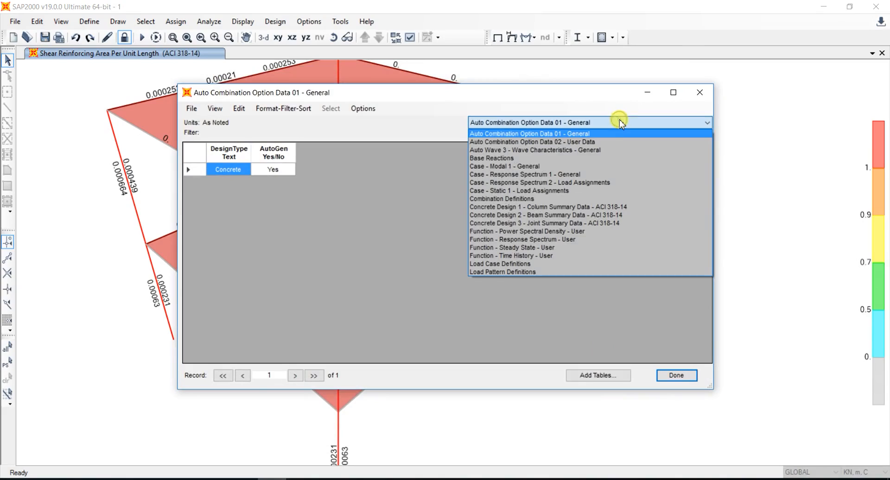
left_click(605, 240)
left_click(341, 245)
left_click(352, 194)
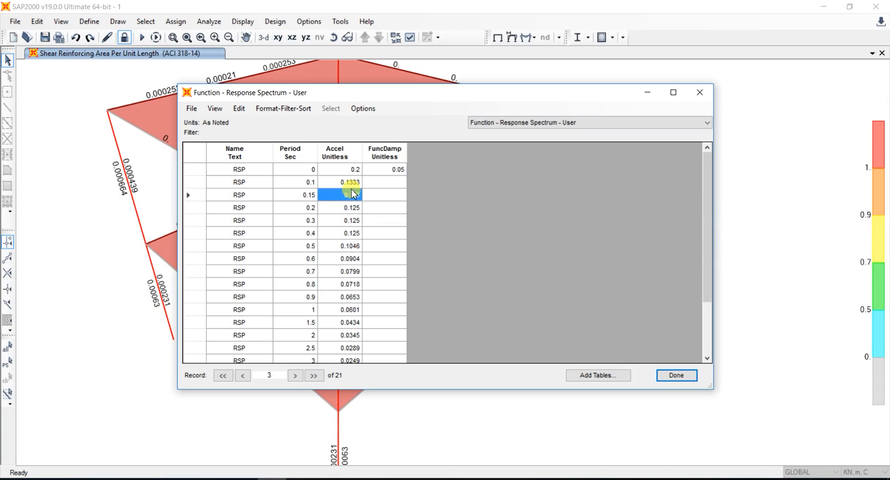
key("Up")
key("Up")
scroll(348, 223, "down", 2)
scroll(353, 222, "up", 2)
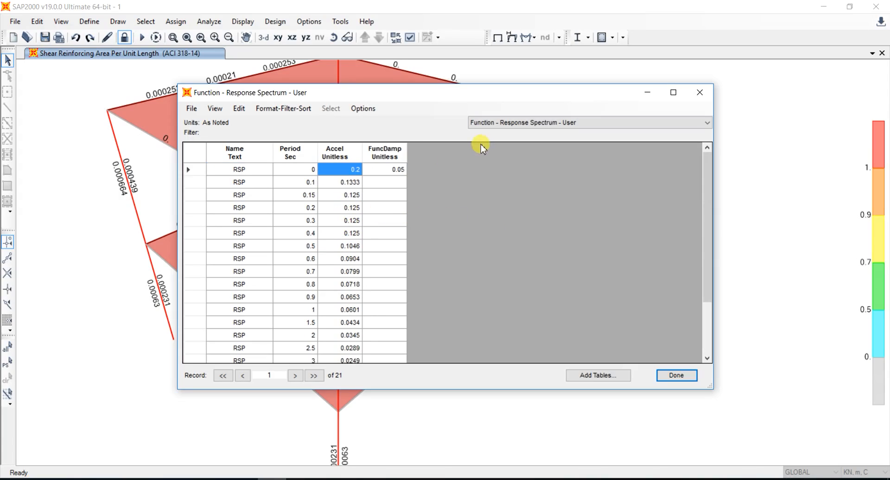
left_click(385, 168)
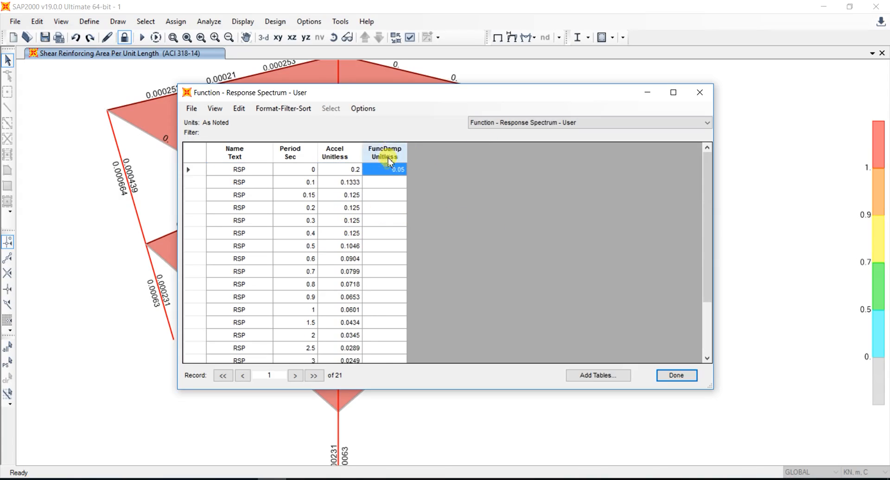
Step: Review the Load Pattern Definitions, Load Case Definitions and Case - Response Spectrum 2 - Load Assignments tables, and close the table window
left_click(660, 124)
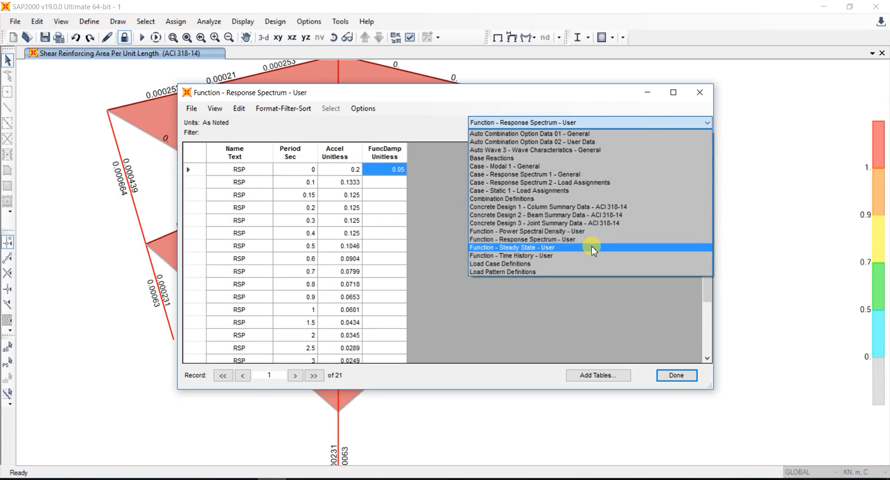
left_click(549, 272)
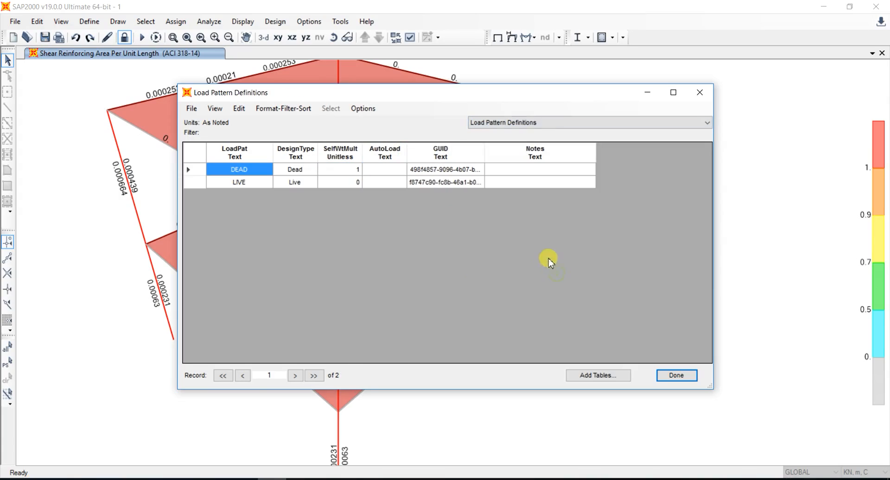
left_click(598, 123)
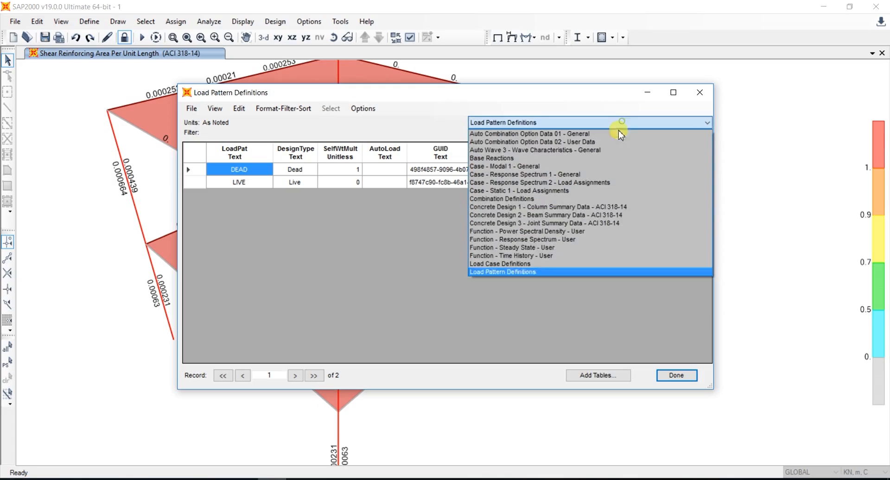
left_click(562, 258)
left_click(339, 171)
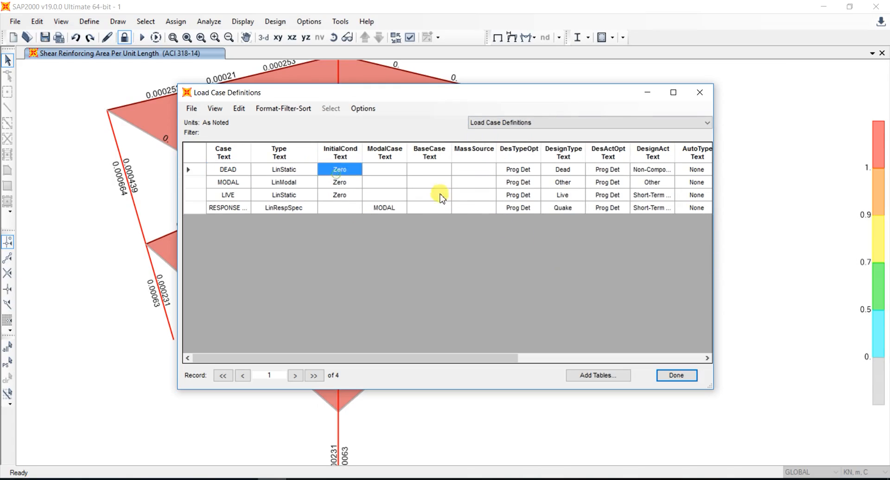
left_click(433, 195)
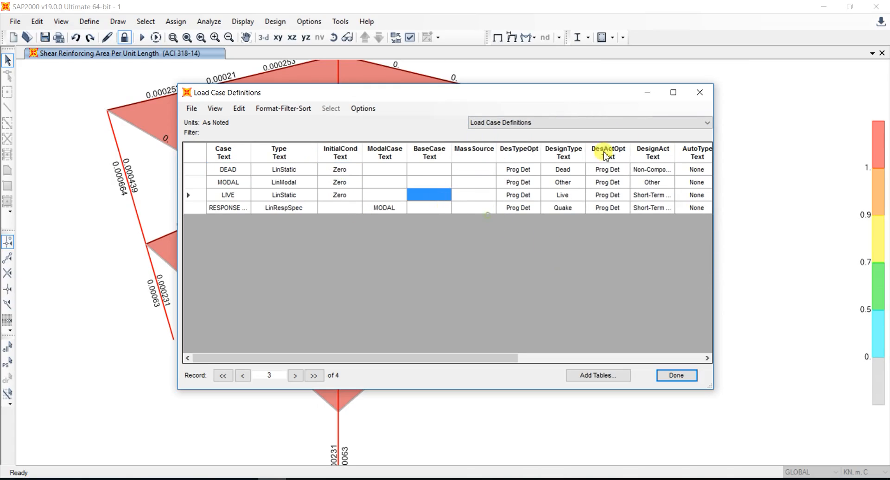
left_click(633, 122)
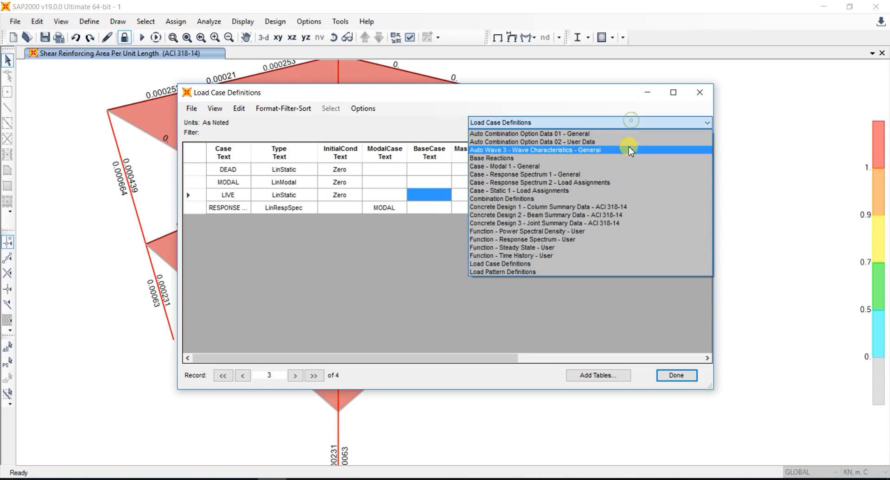
left_click(615, 183)
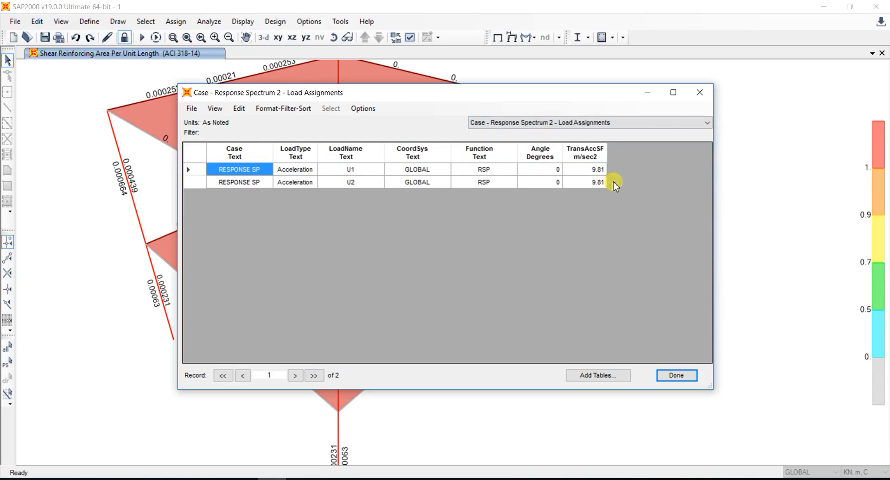
left_click(696, 92)
Step: Verify the analysis sections against the design sections for the concrete frames
left_click(613, 37)
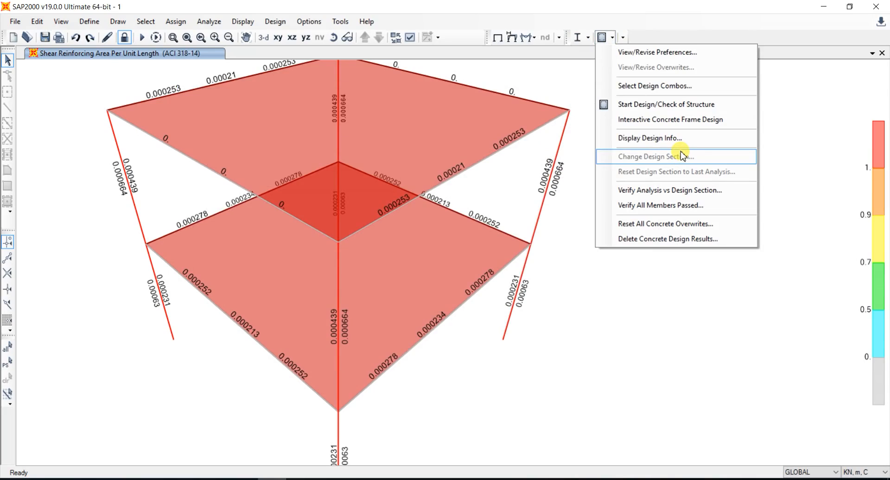
left_click(686, 194)
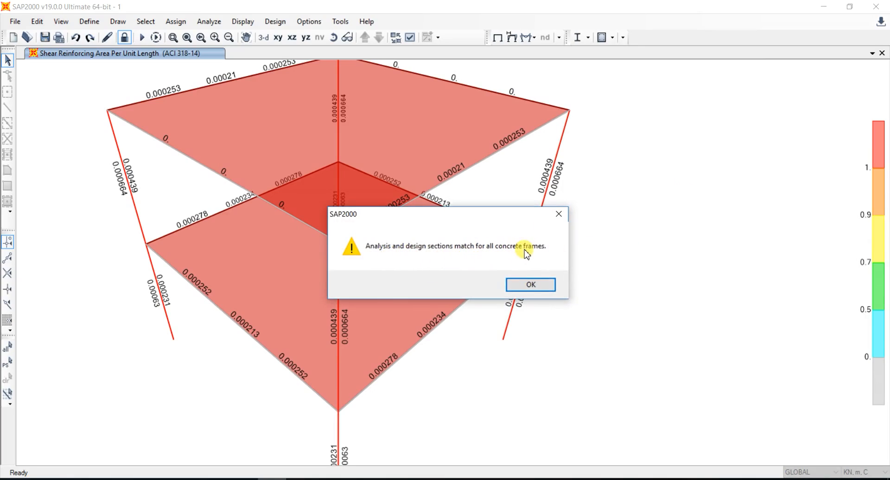
Step: Dismiss the message comparing the analysis and design sections of the concrete frames
left_click_drag(472, 218, 529, 214)
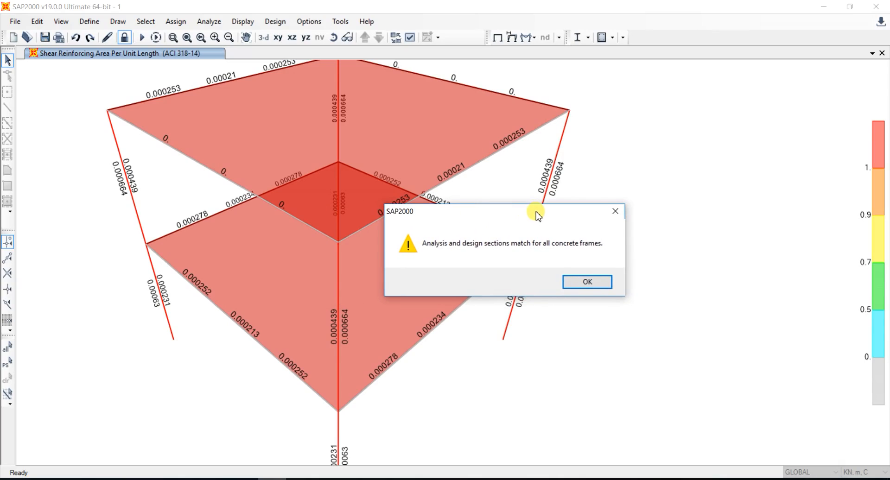
left_click(580, 281)
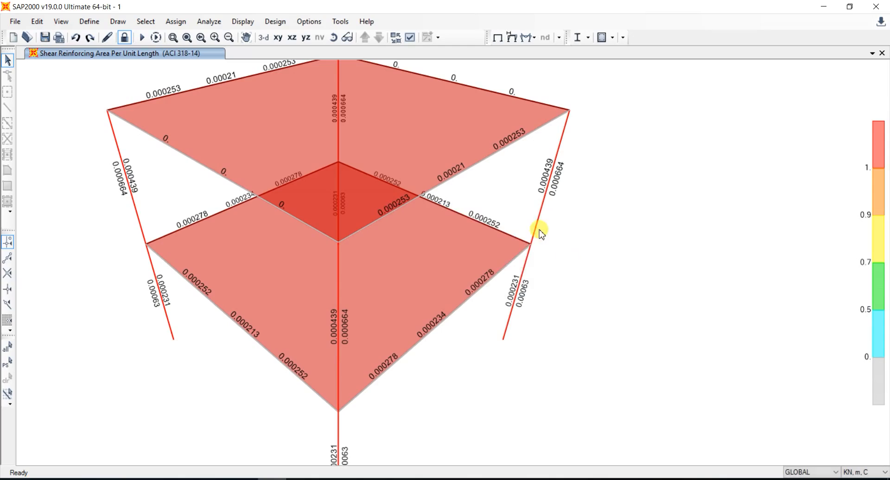
left_click(612, 37)
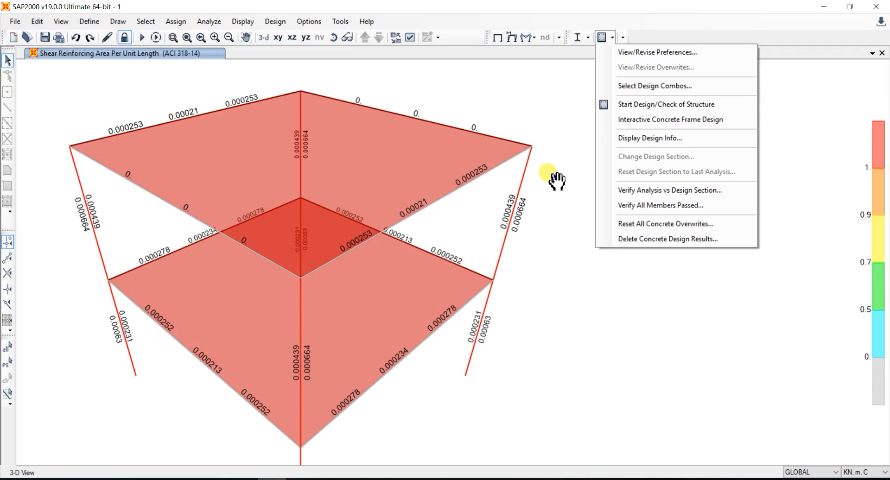
left_click(567, 168)
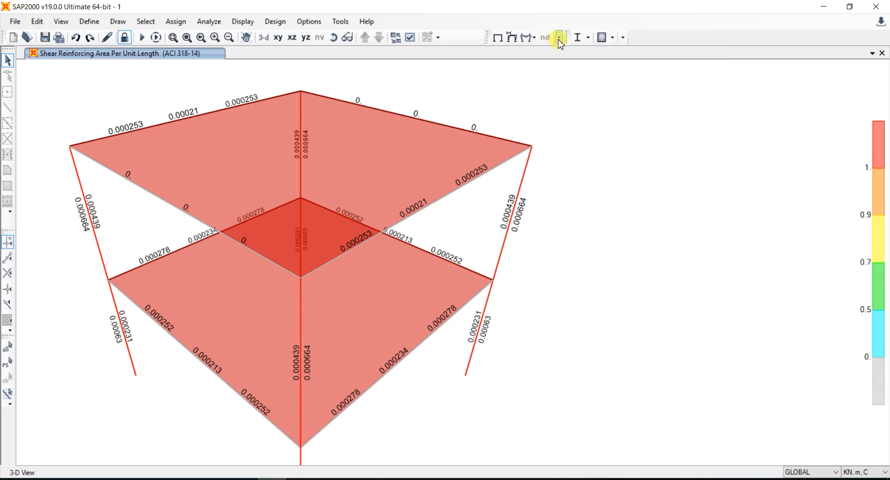
Step: Display the filled Moment 3-3 diagram of the frames for the DEAD load case with automatic scaling
left_click(530, 37)
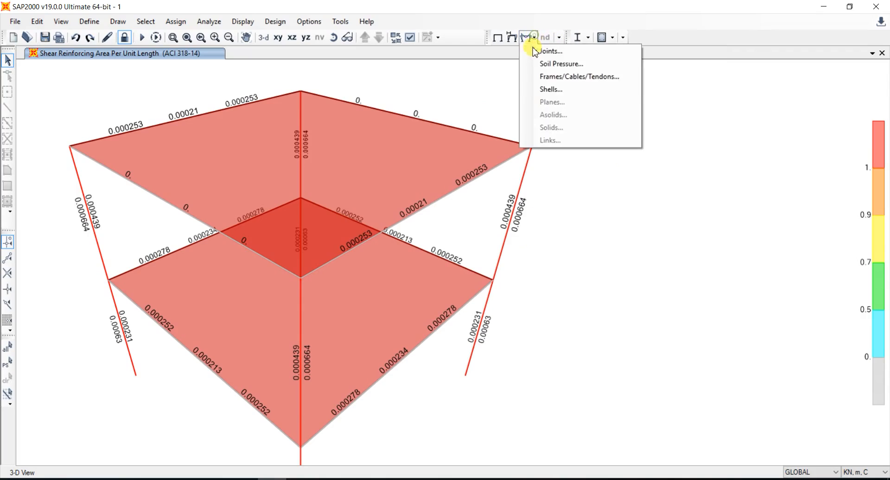
left_click(557, 78)
left_click(505, 87)
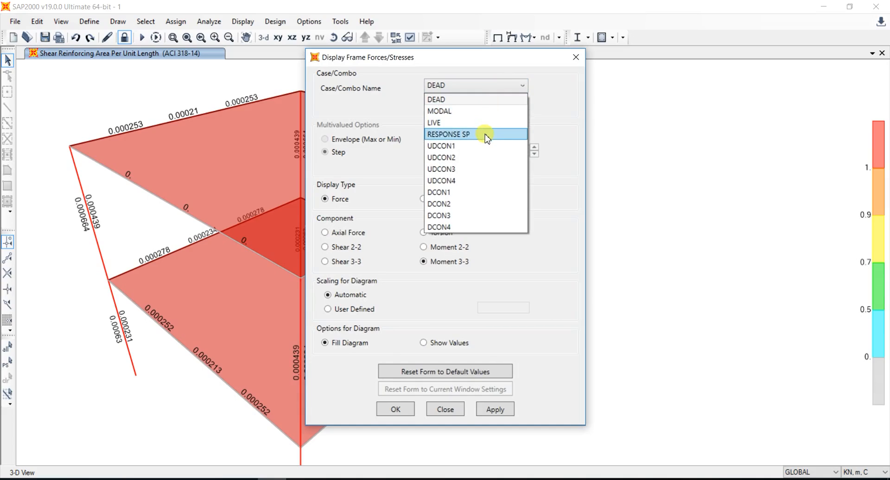
left_click(487, 98)
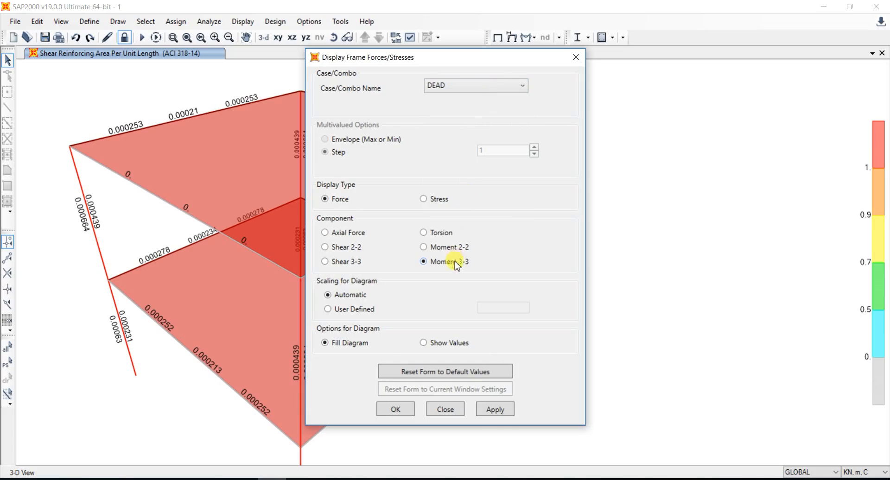
left_click(495, 409)
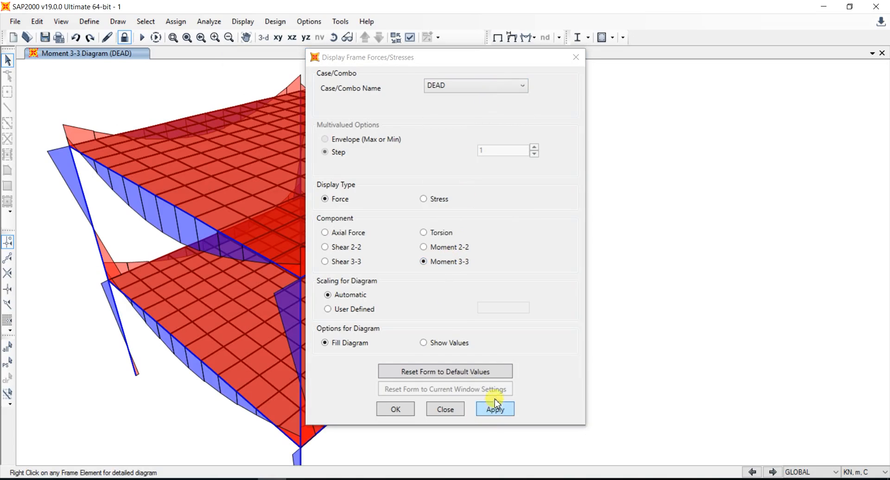
left_click(396, 408)
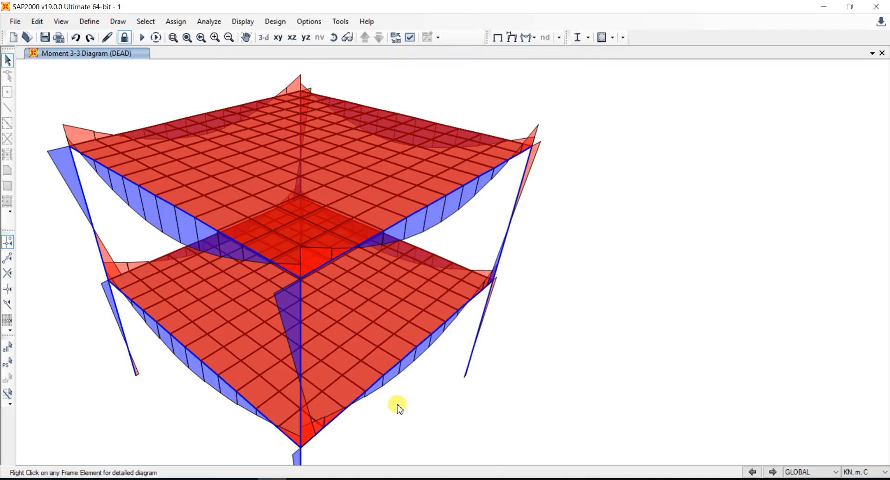
middle_click_drag(469, 375, 475, 316)
scroll(483, 325, "down", 2)
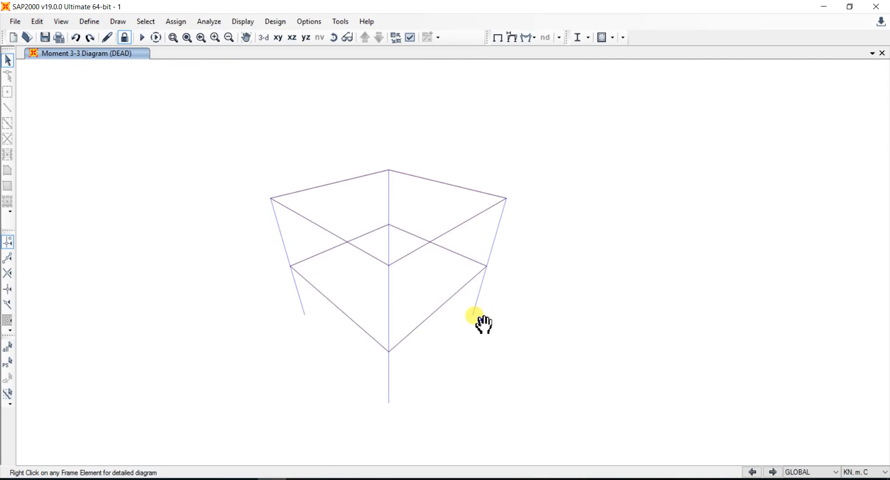
Step: Set the view type to Extrude and show the undeformed shape of the model
left_click(410, 38)
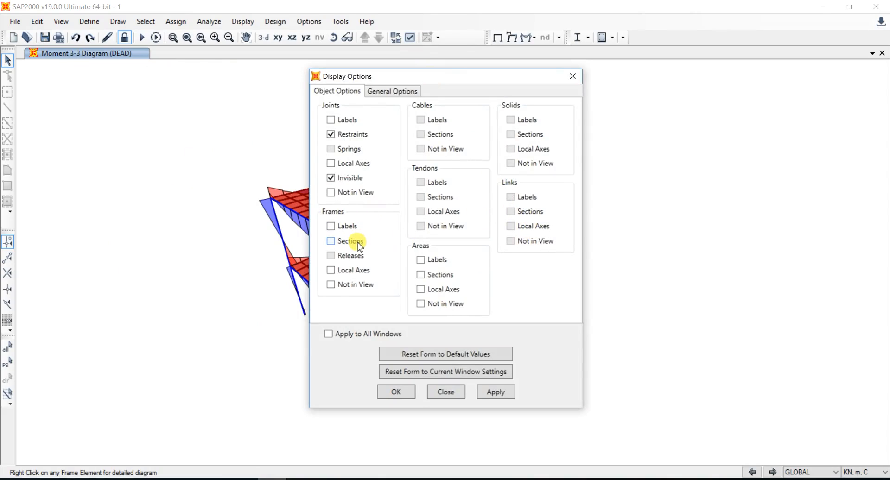
left_click(393, 91)
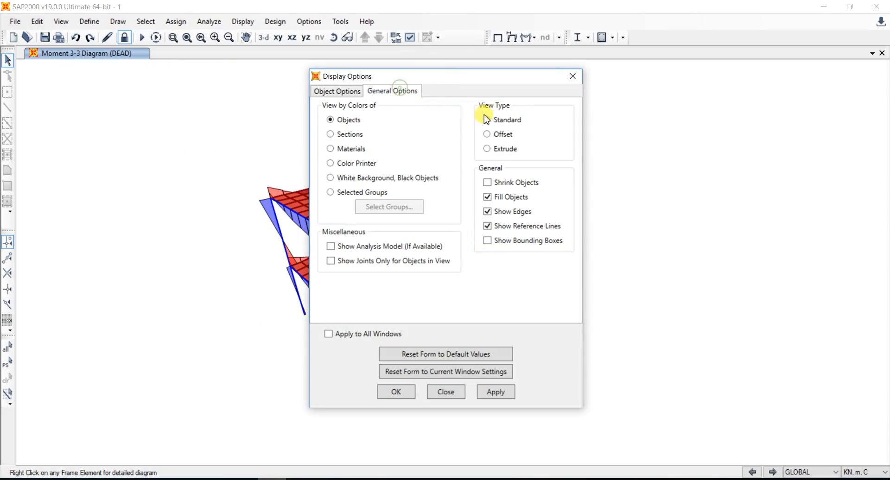
left_click(510, 148)
left_click(500, 392)
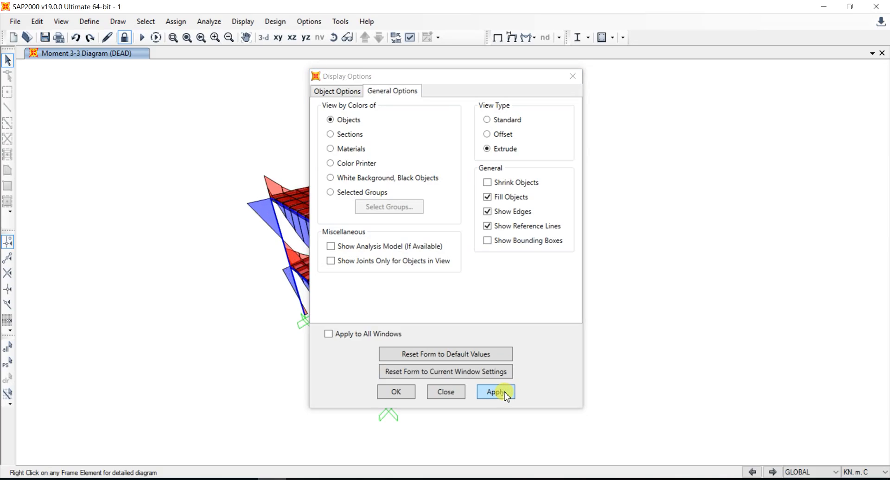
left_click(403, 390)
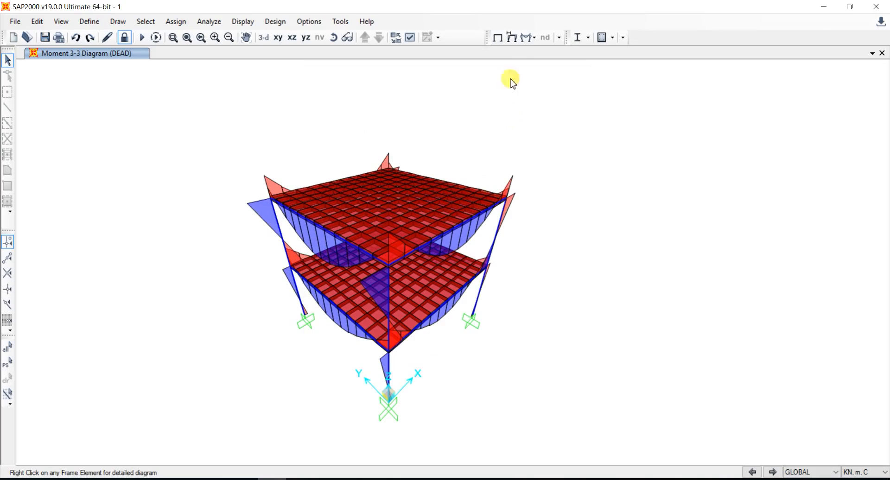
left_click(498, 37)
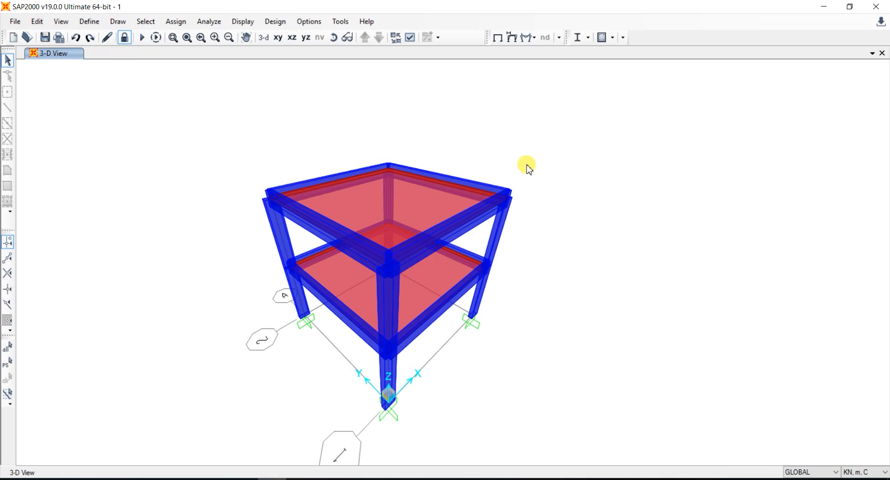
Step: Display the filled Moment 3-3 diagram of the frames for the RESPONSE SP load case
left_click(560, 38)
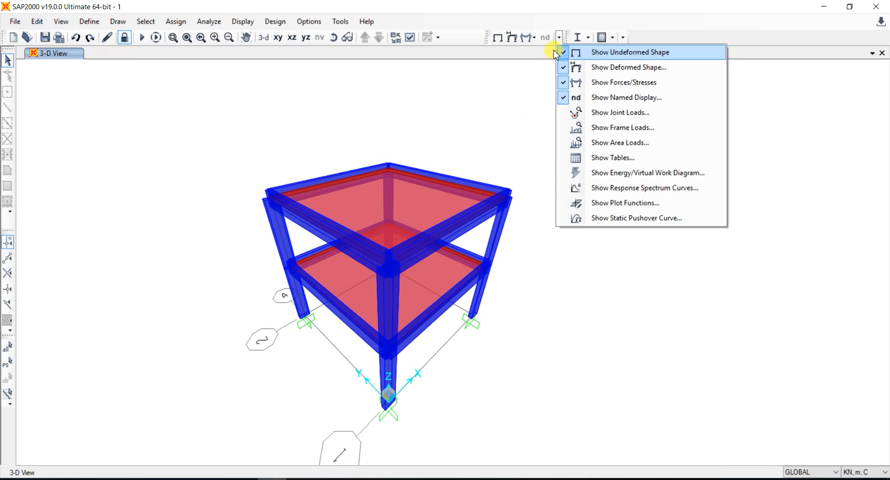
left_click(557, 37)
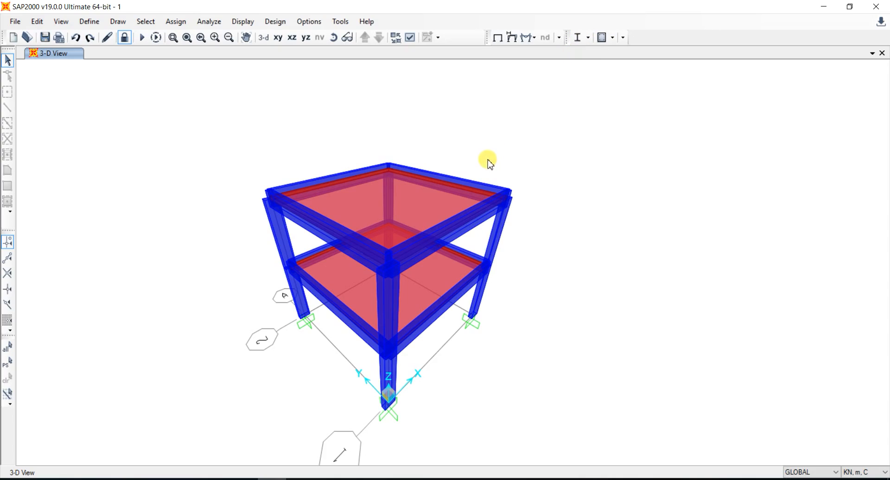
left_click(546, 37)
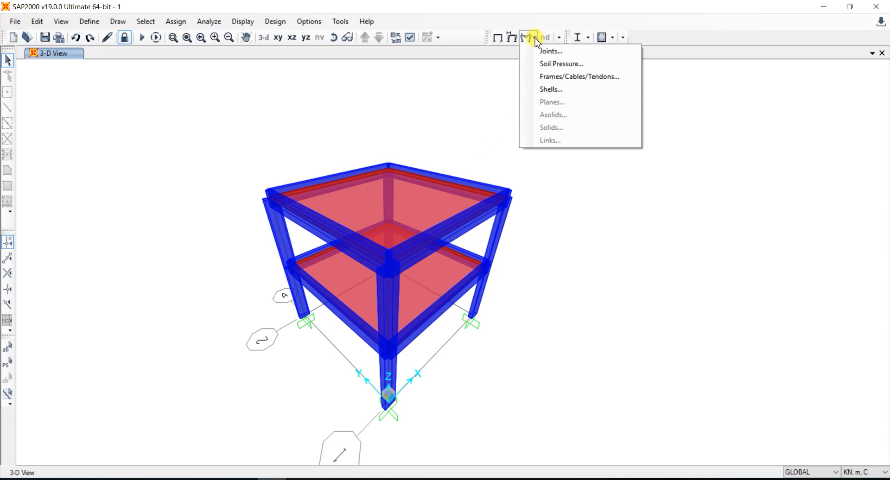
left_click(550, 77)
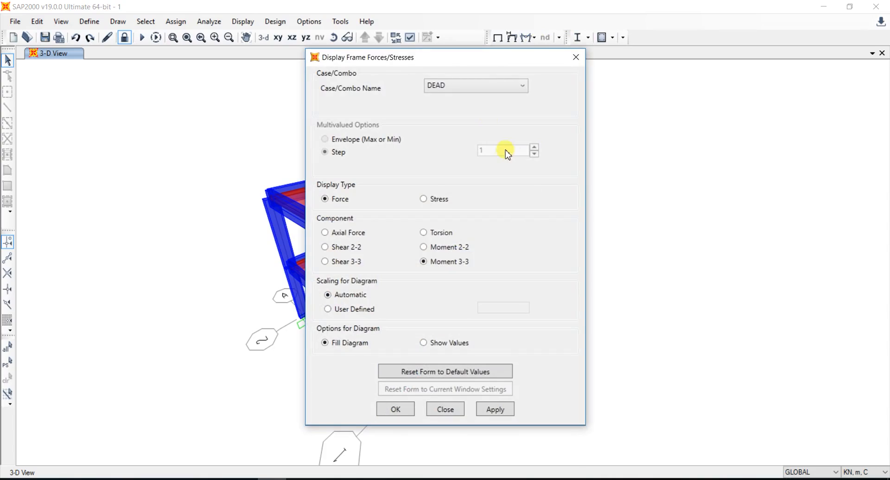
left_click(485, 87)
left_click(472, 134)
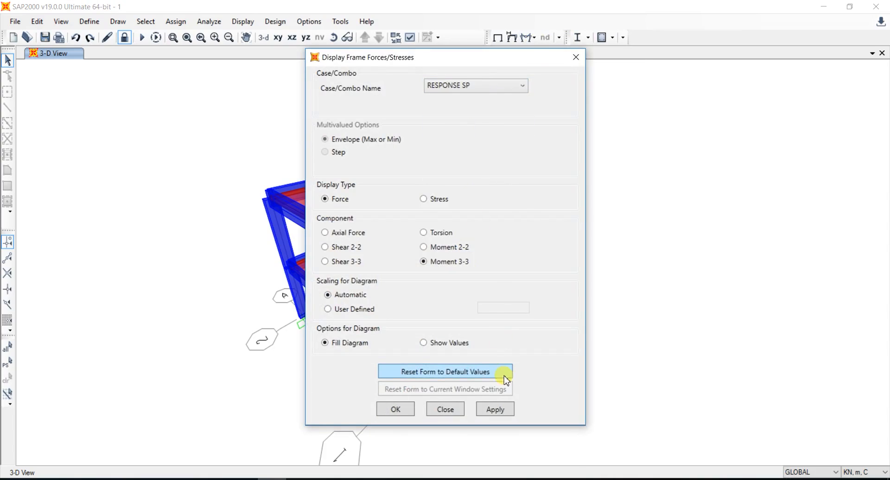
left_click(496, 410)
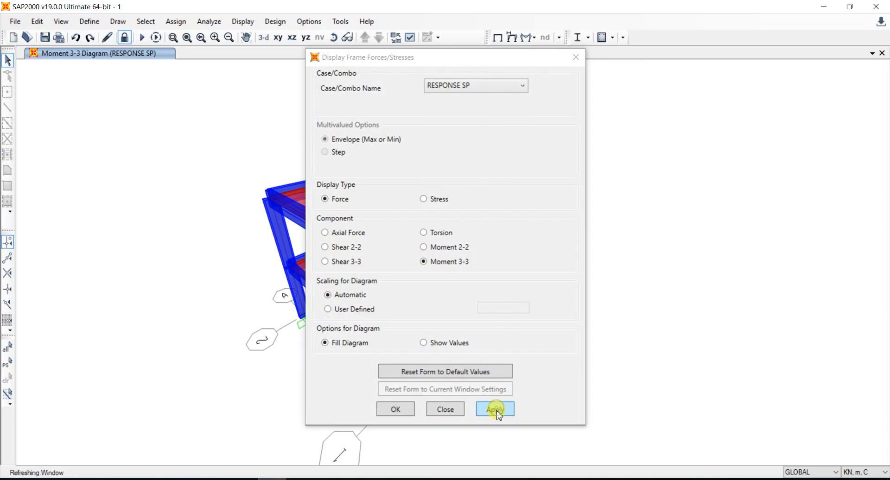
left_click(396, 409)
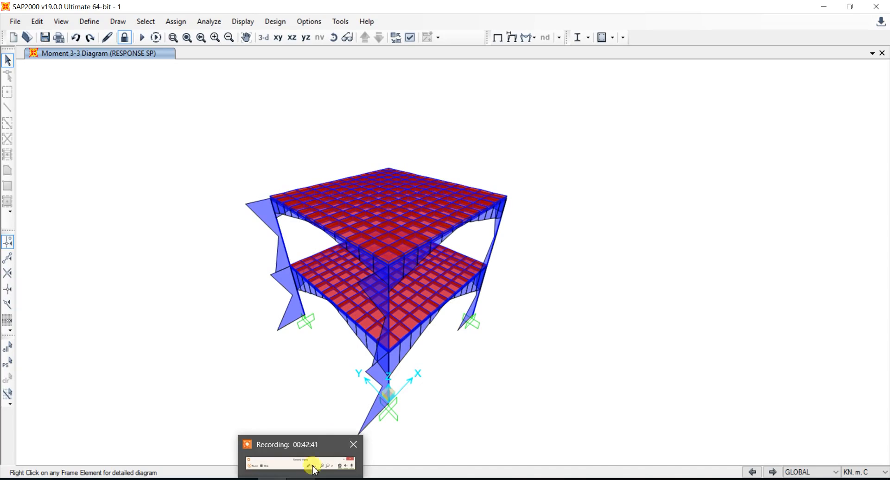
left_click(314, 471)
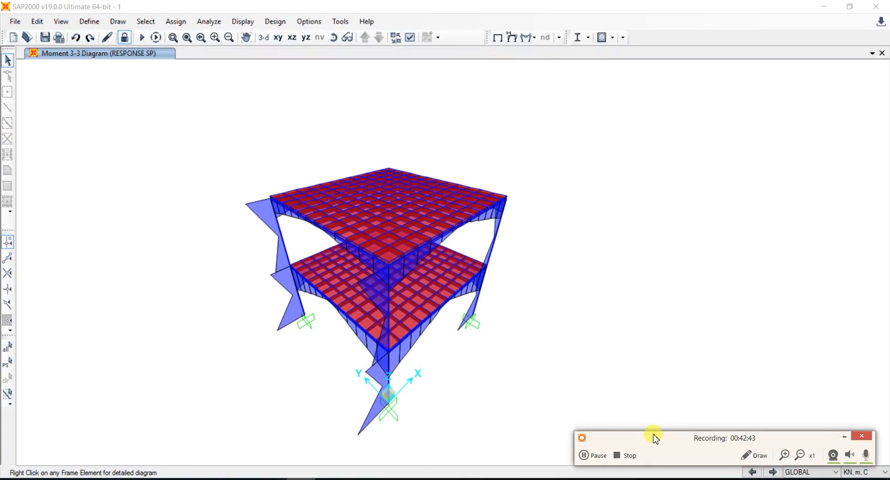
left_click_drag(655, 440, 663, 424)
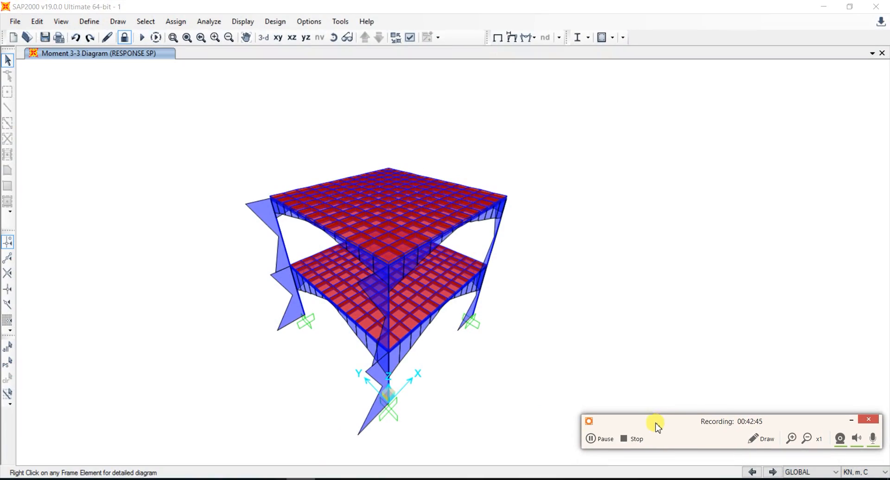